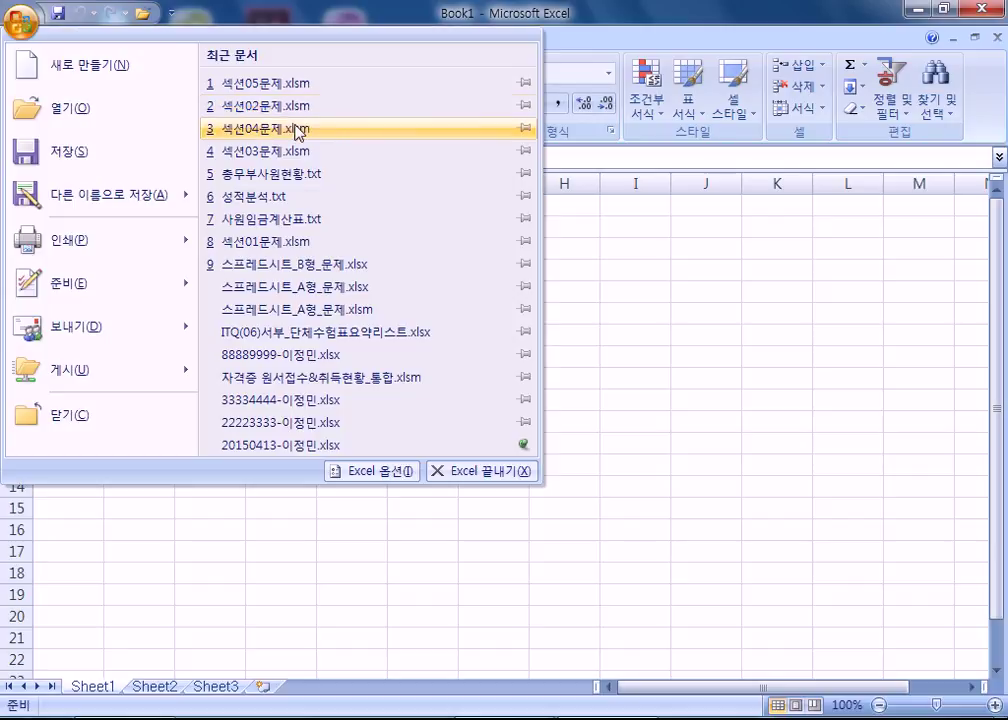
# - Open the recent workbook 섹션05문제.xlsm and display its 기출01 sheet with the ribbon minimized
pyautogui.click(290, 84)
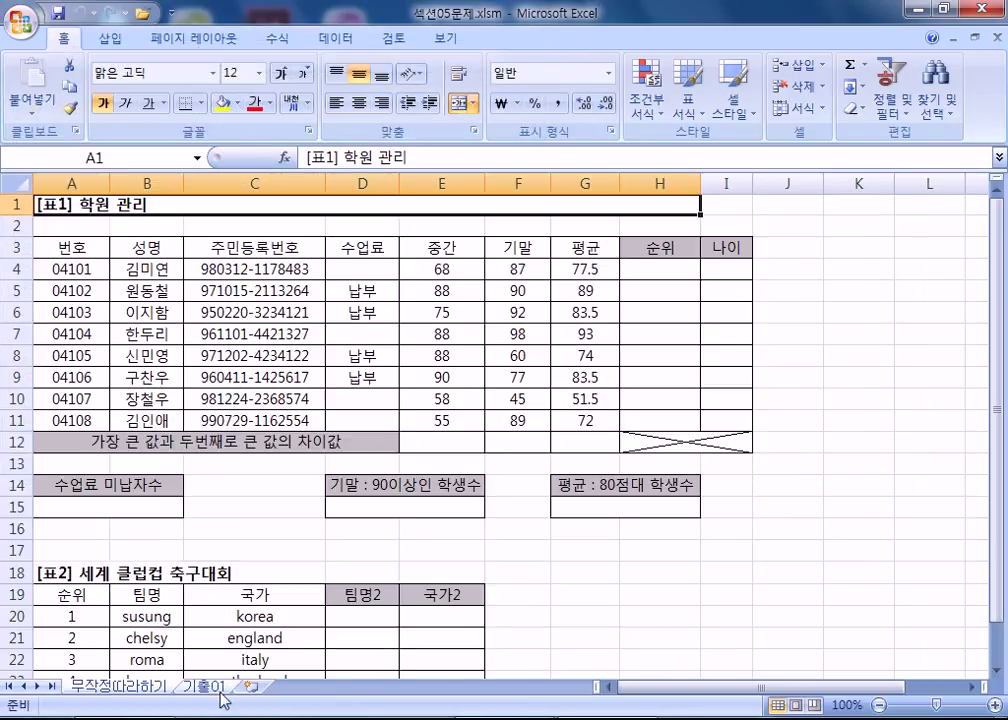
pyautogui.click(205, 686)
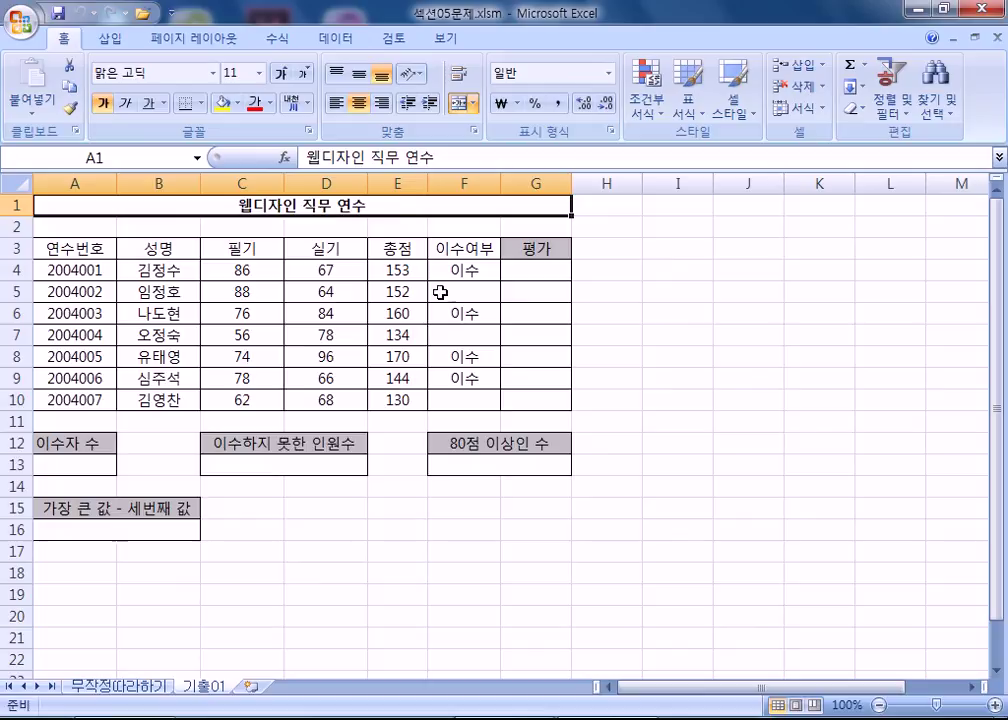
pyautogui.doubleClick(62, 37)
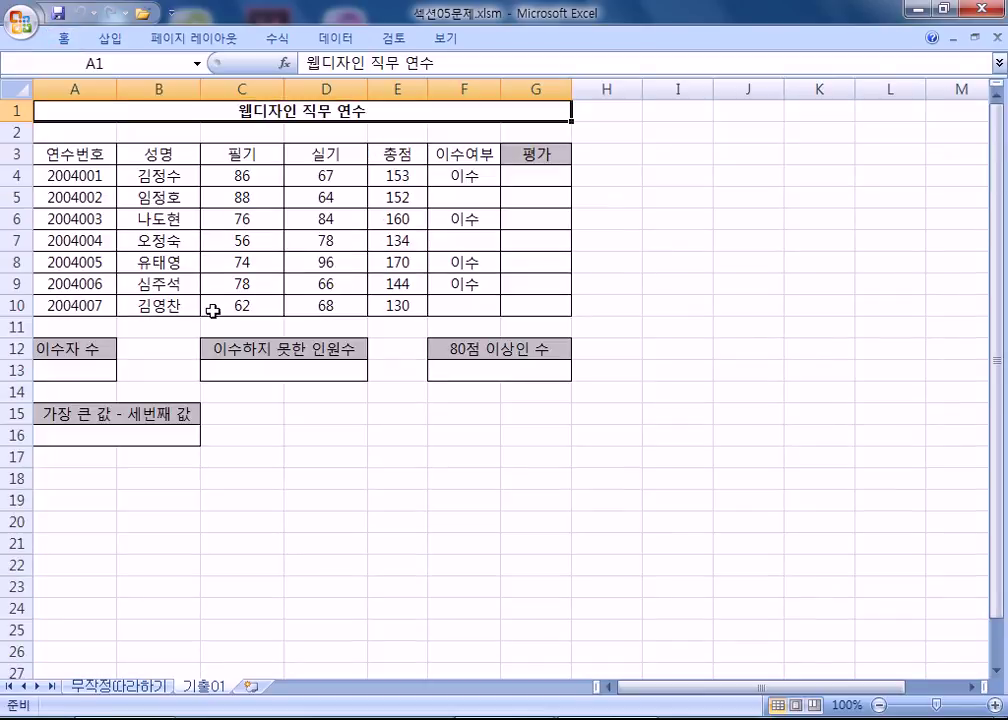
pyautogui.scroll(2, 214, 315)
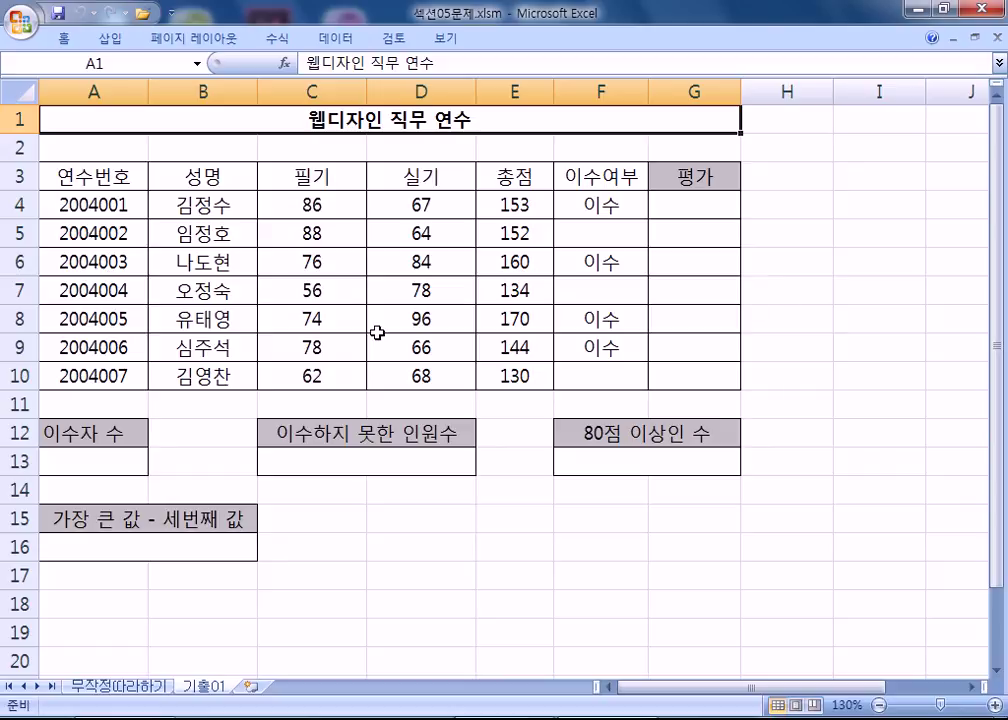
# - Start a RANK formula in G4 with E4 as the number and E4:E10 as the reference range
pyautogui.click(675, 203)
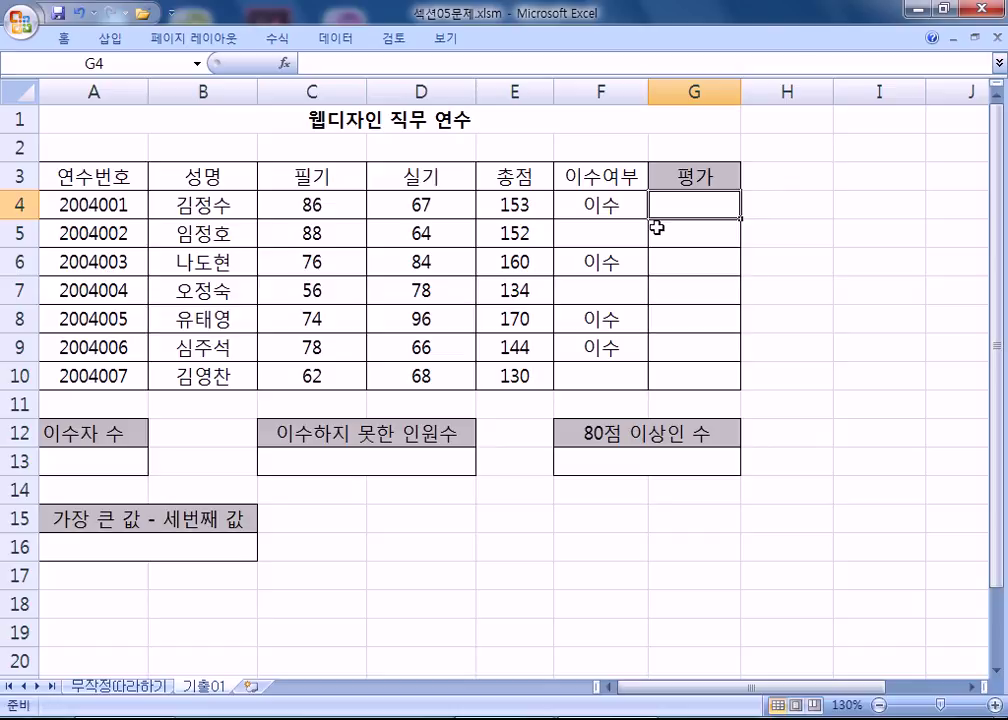
pyautogui.write('=r')
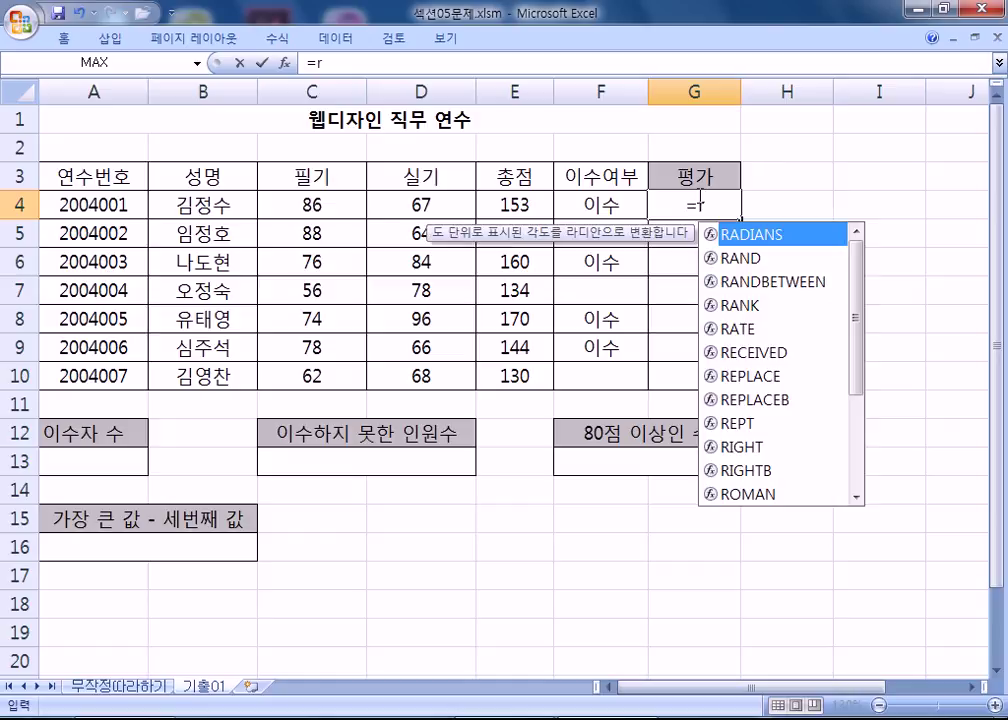
pyautogui.write('ANK')
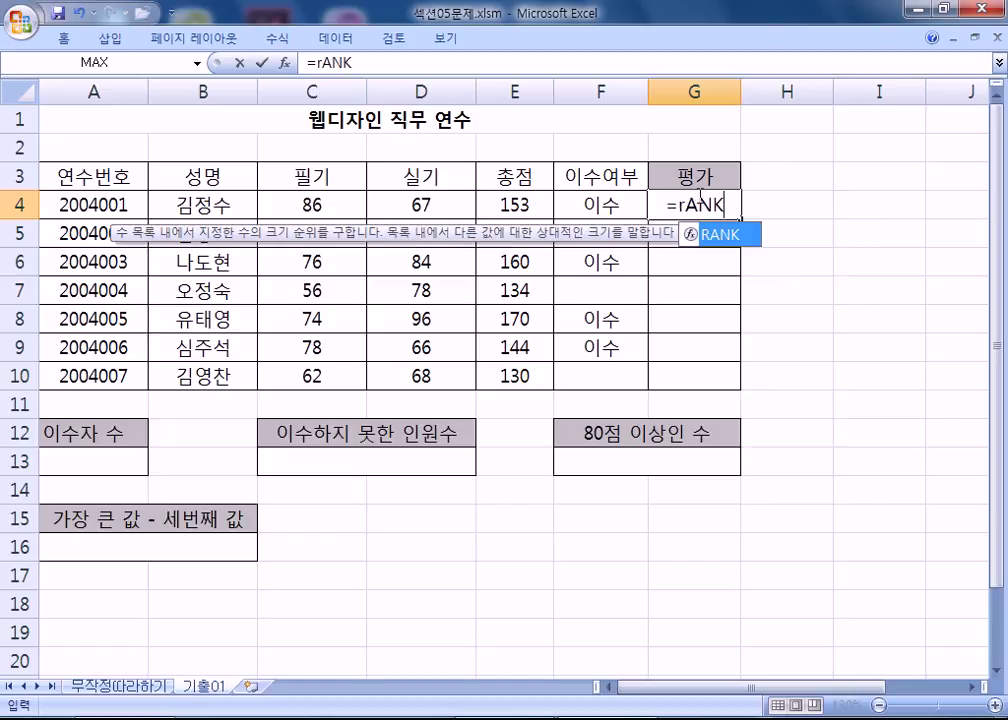
pyautogui.press('Tab')
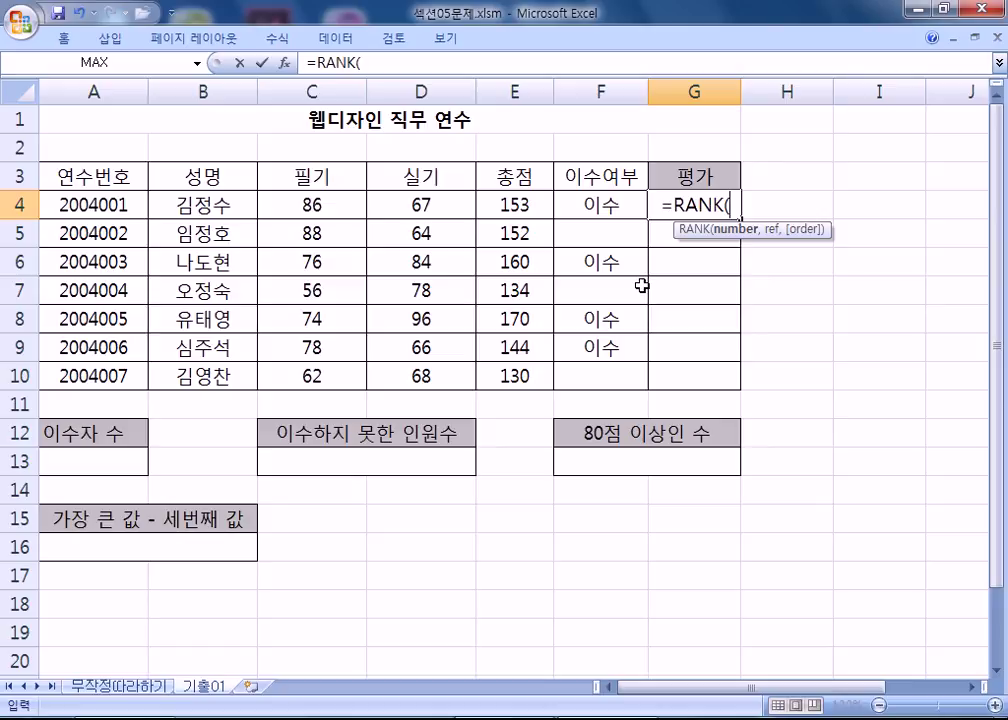
pyautogui.click(511, 202)
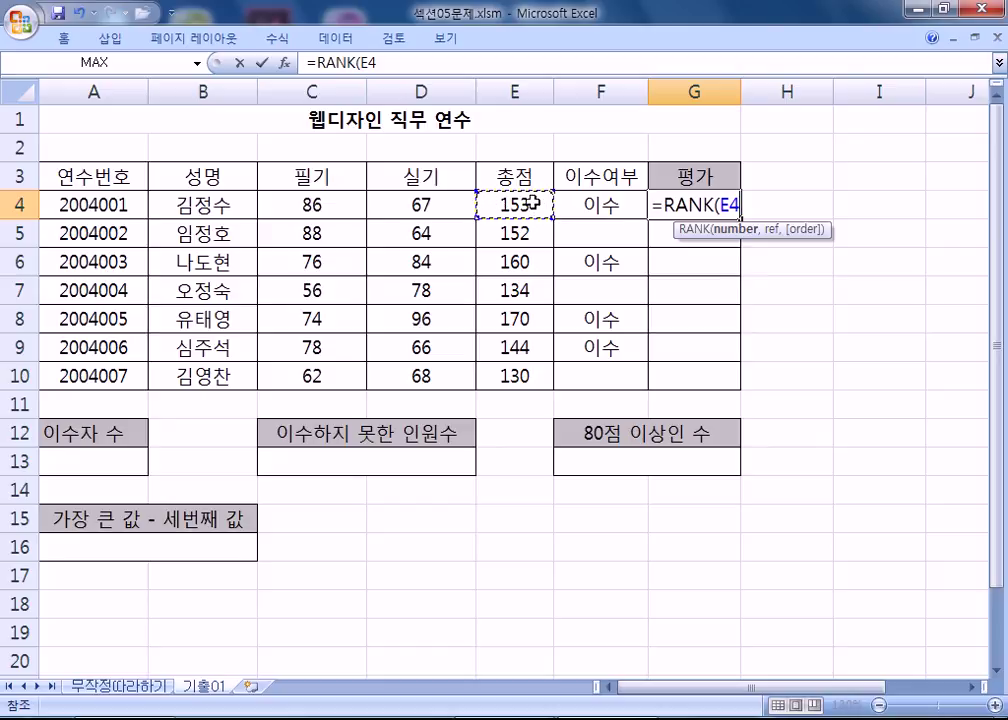
pyautogui.write(',')
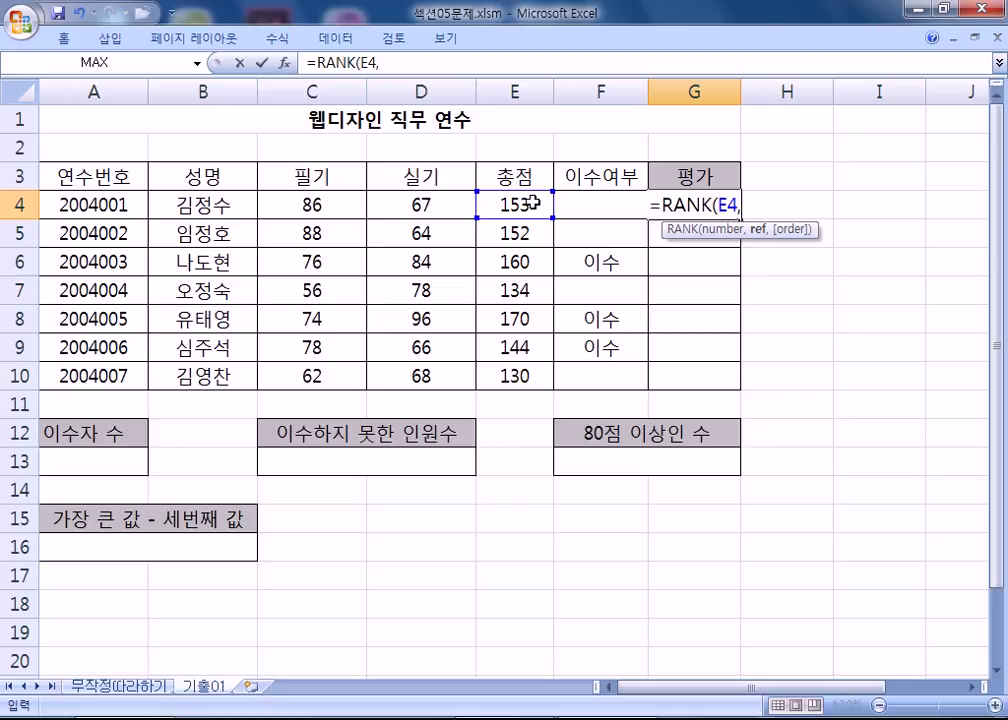
pyautogui.click(511, 203)
pyautogui.moveTo(511, 203); pyautogui.dragTo(500, 372)
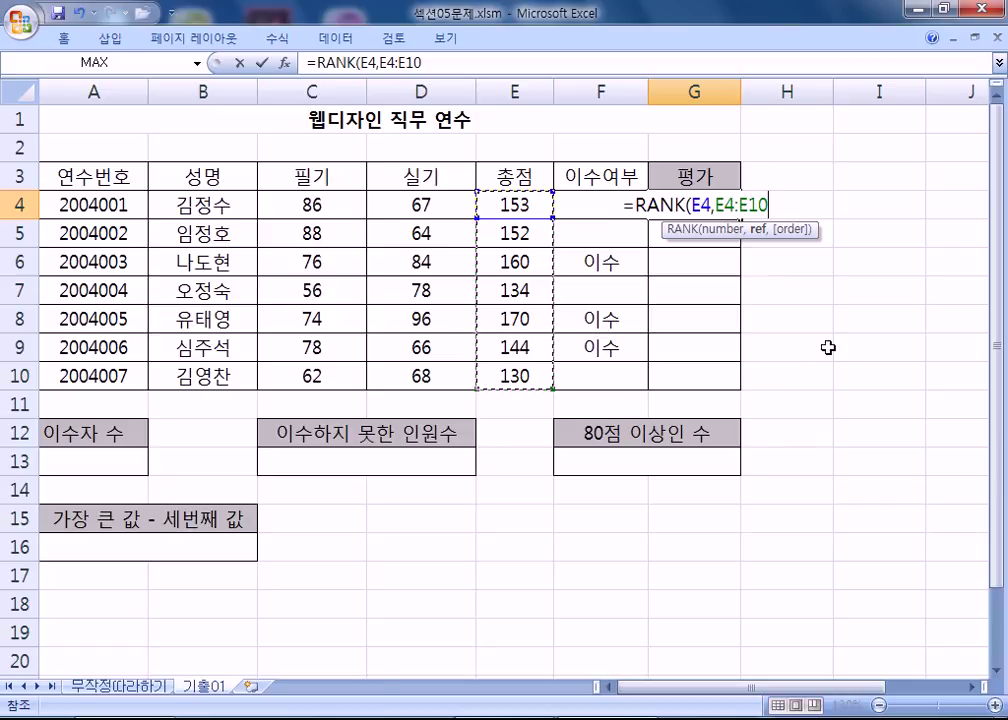
# - Complete the RANK formula in G4 with ascending order (1 - 오름차순) and enter it
pyautogui.write(',')
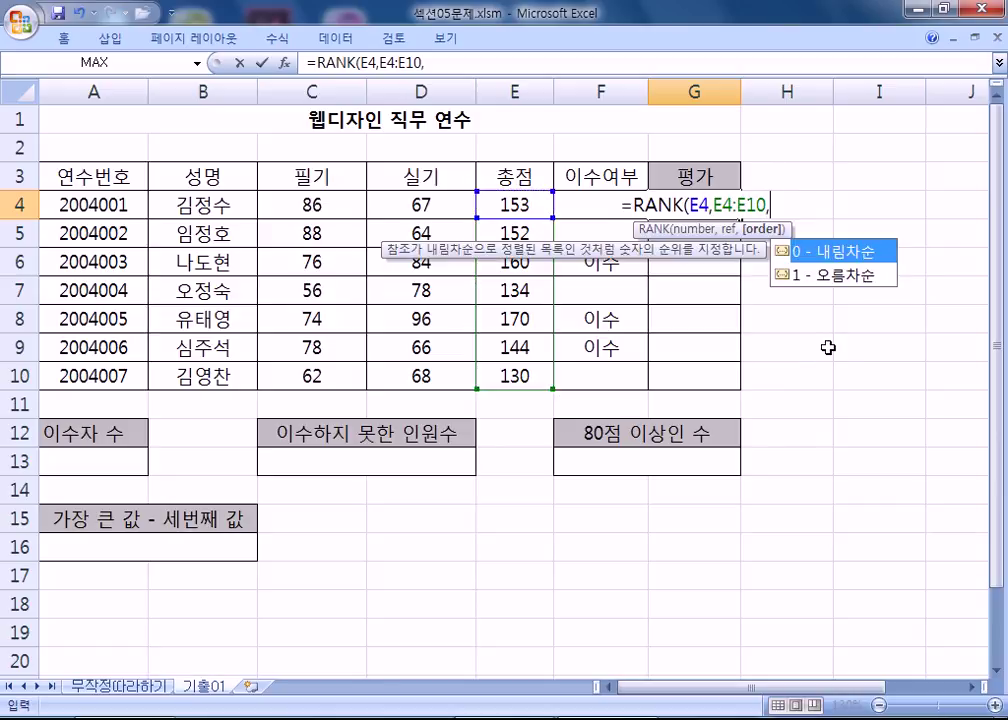
pyautogui.click(828, 283)
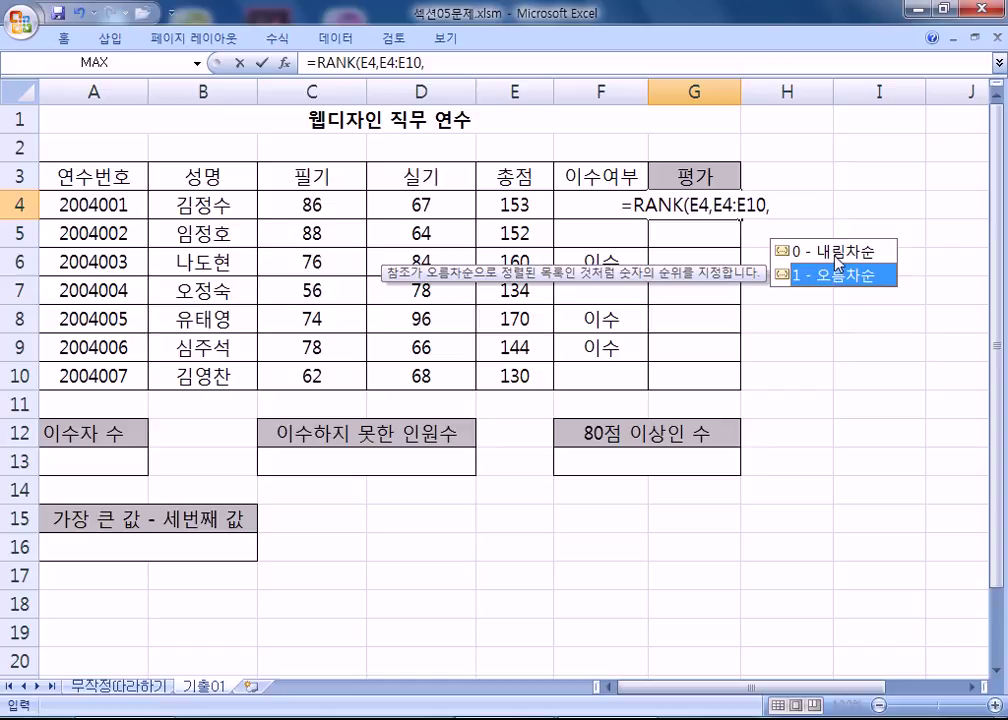
pyautogui.click(836, 258)
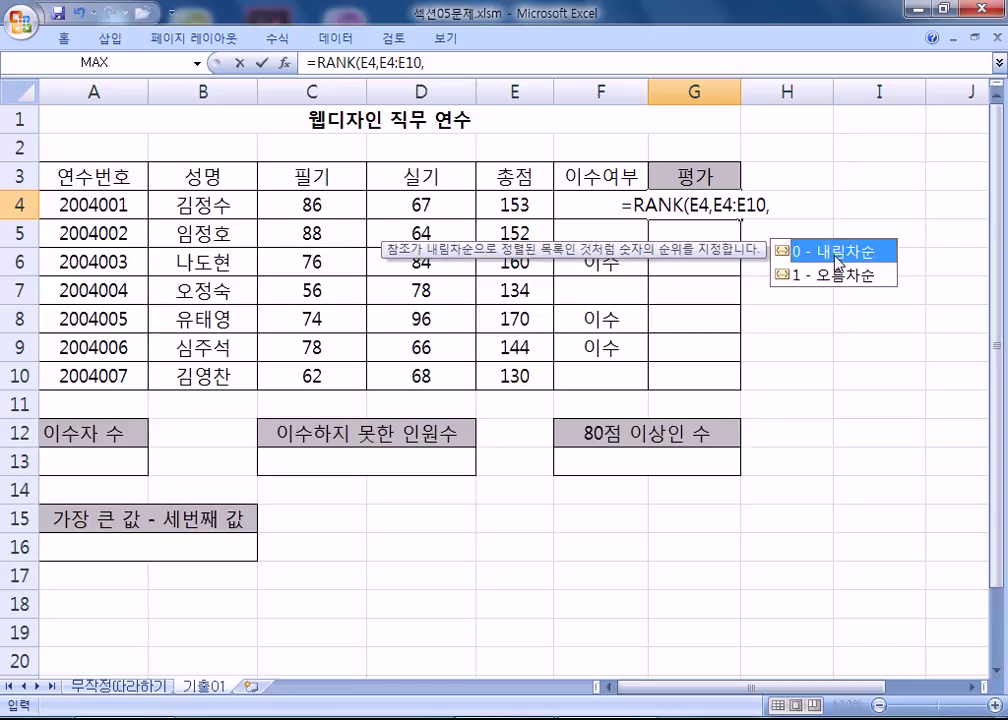
pyautogui.click(836, 277)
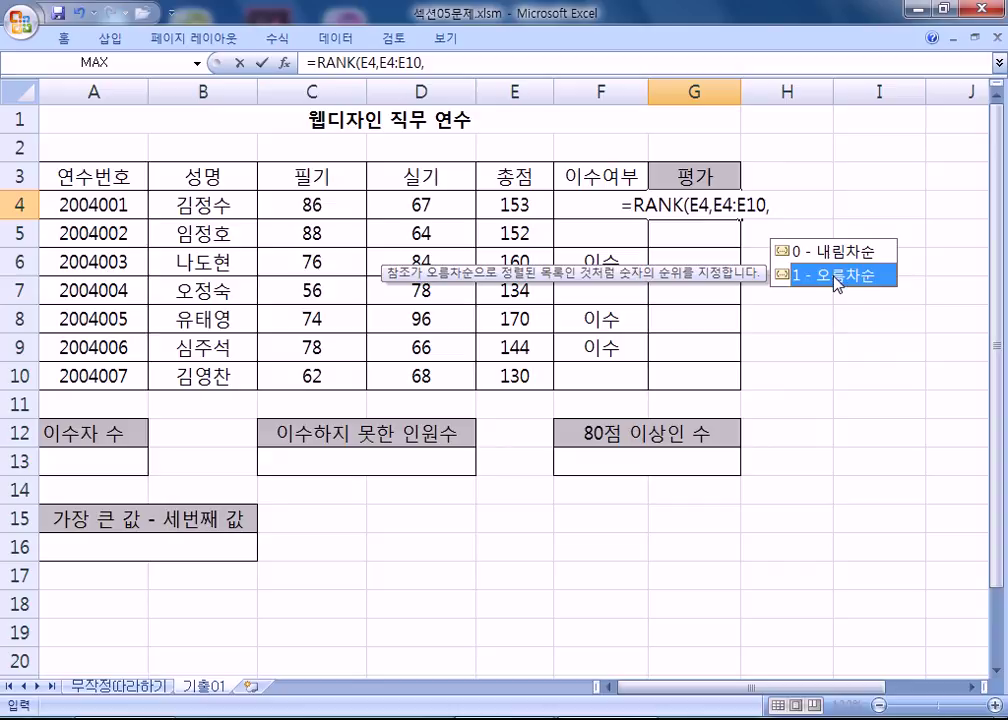
pyautogui.click(839, 262)
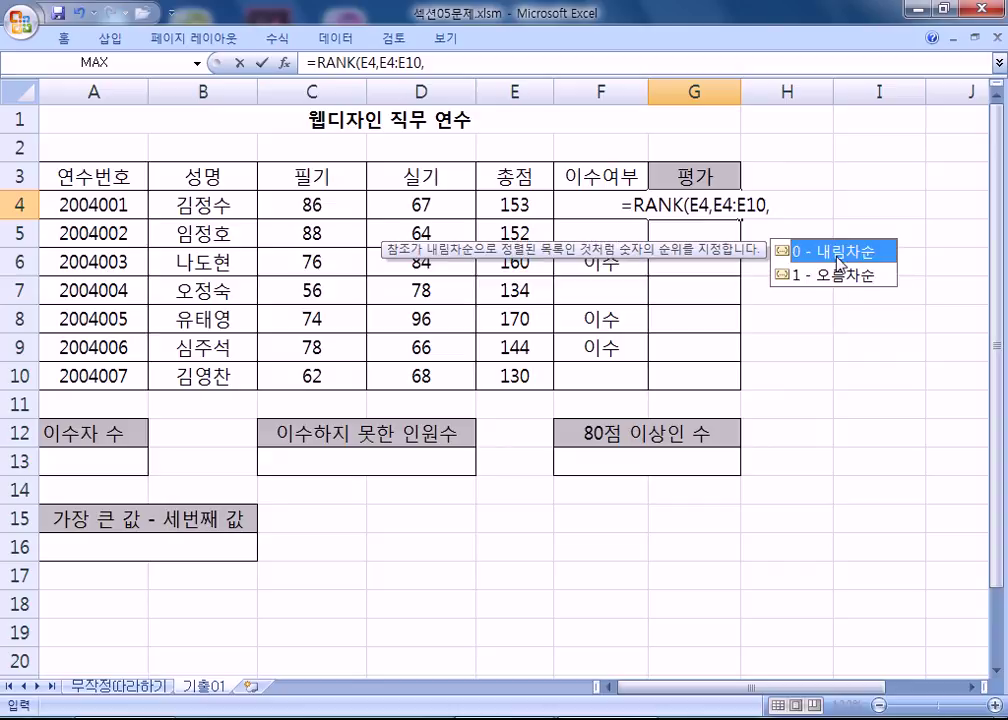
pyautogui.click(838, 277)
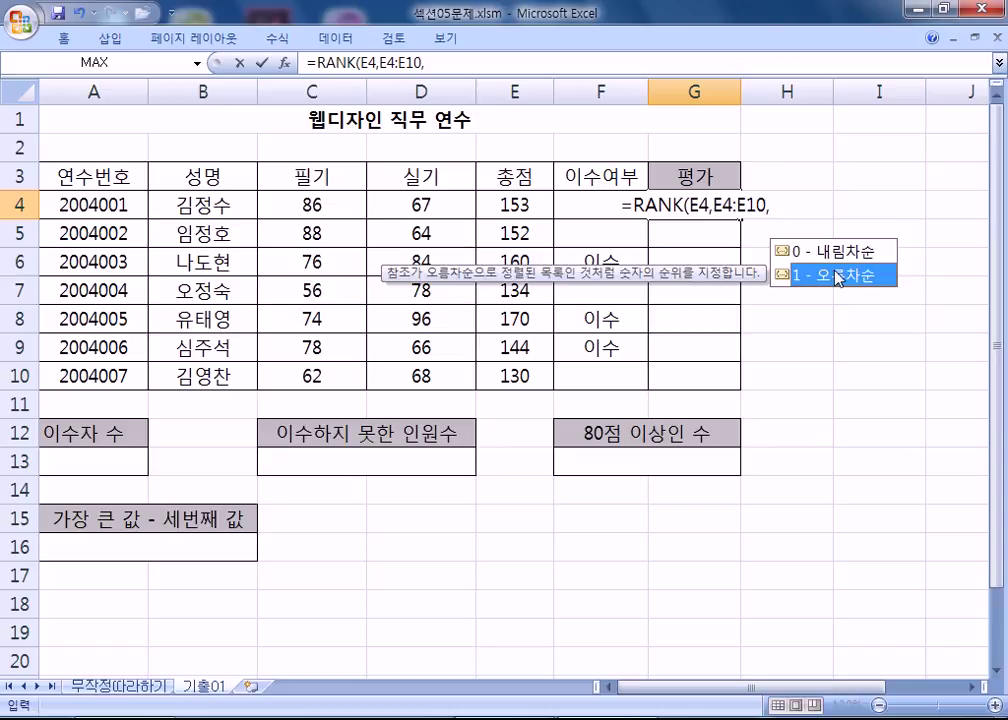
pyautogui.doubleClick(836, 277)
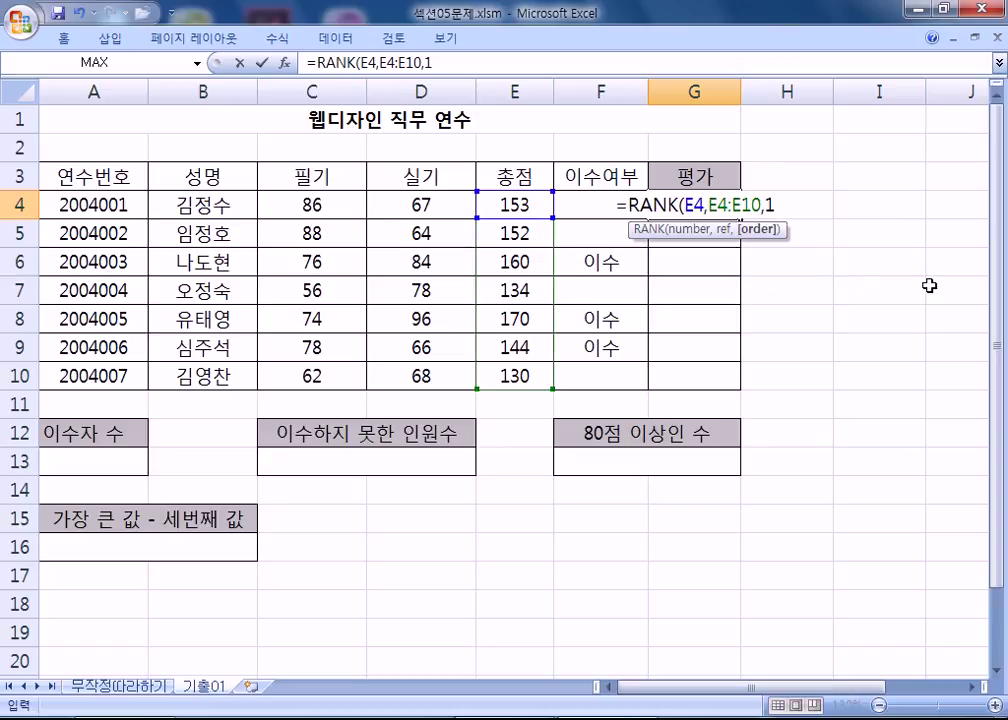
pyautogui.write(')')
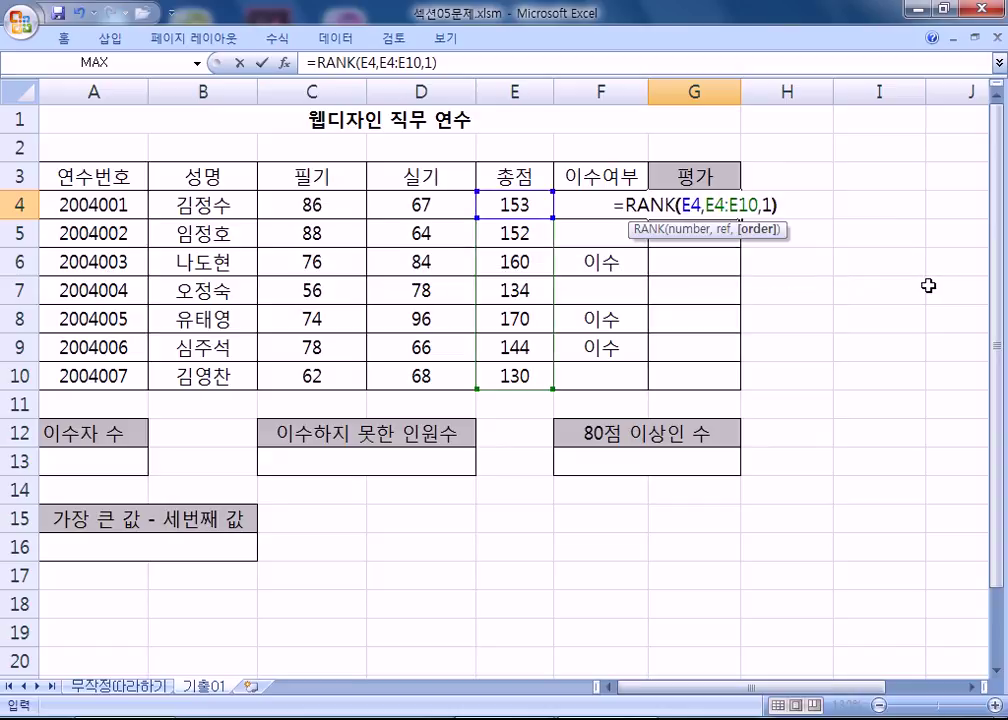
pyautogui.press('Return')
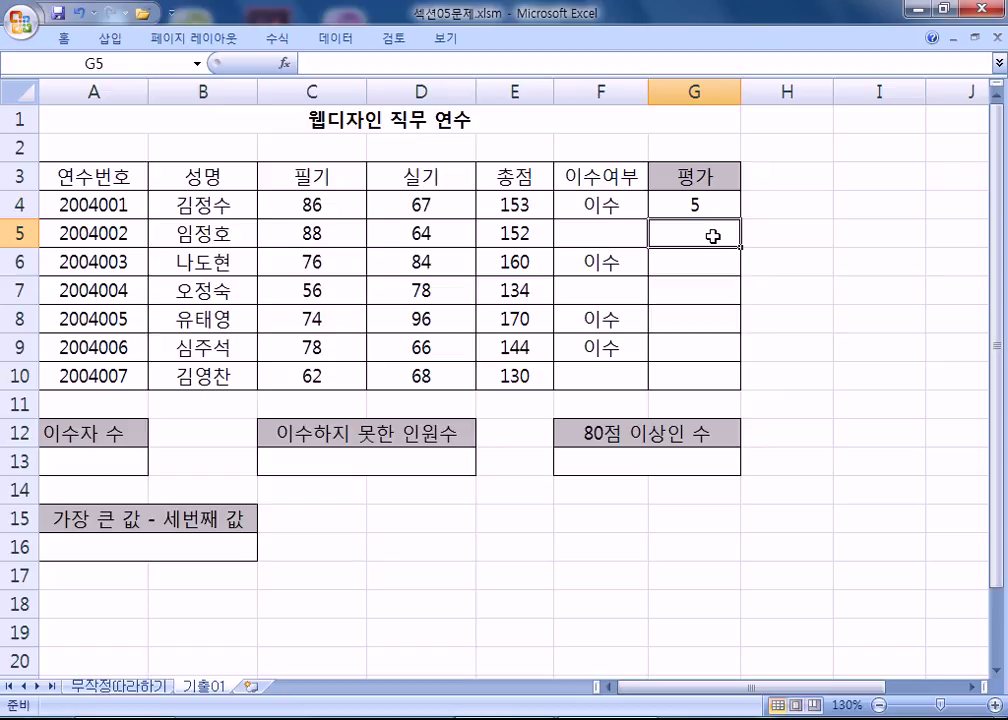
# - Enter the formula =RANK(E5,E4:E10,1) in G5 to rank the second trainee's total score
pyautogui.write('=')
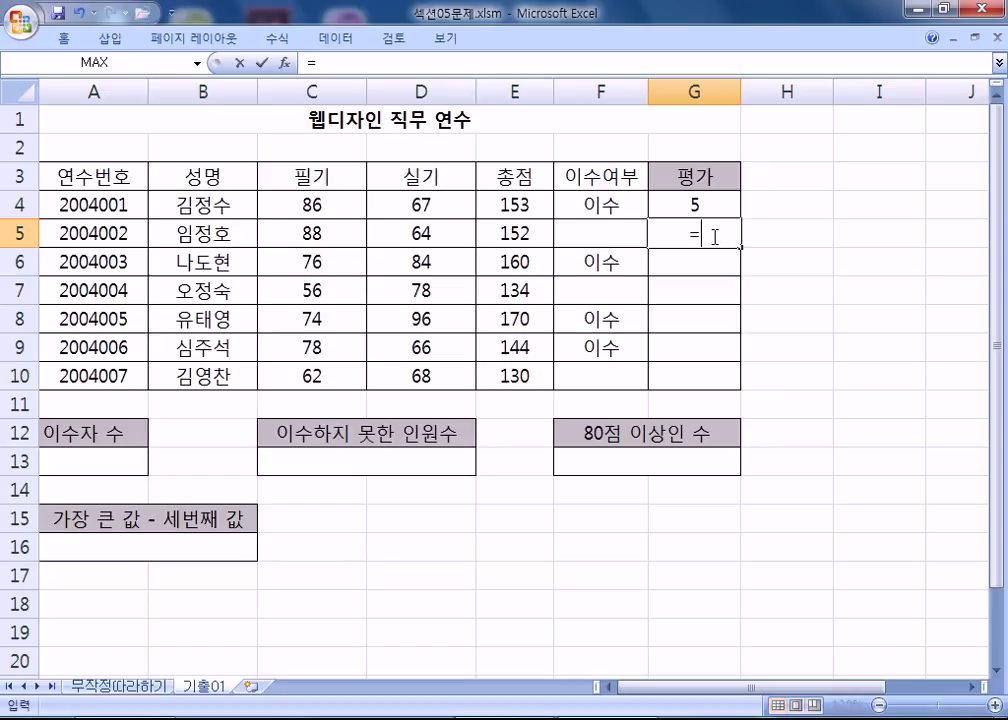
pyautogui.write('RANK(')
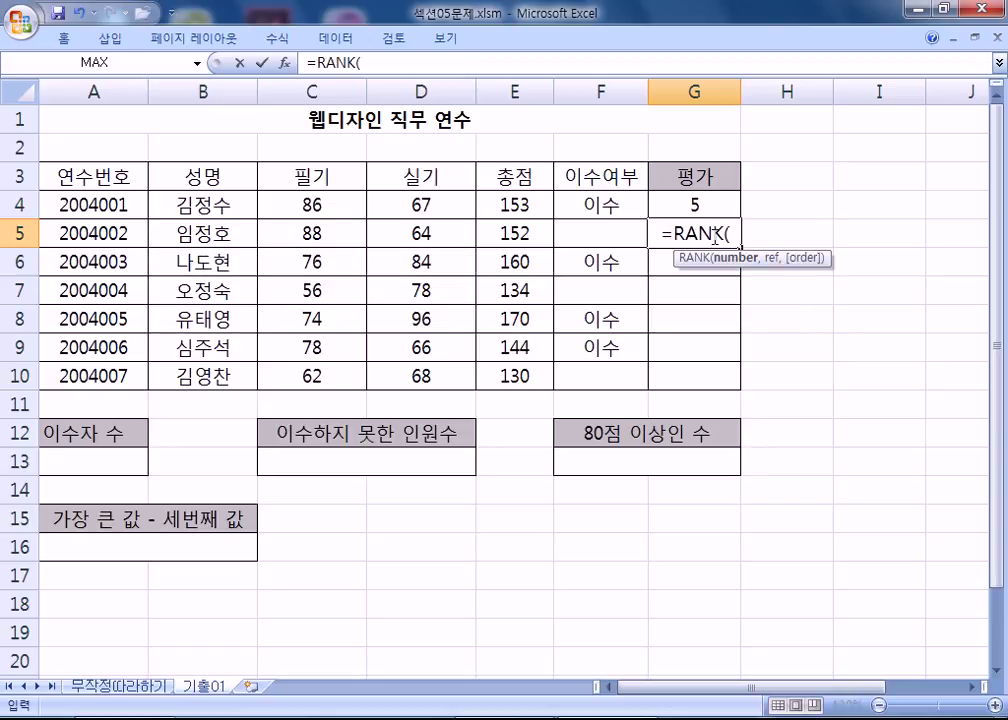
pyautogui.click(521, 231)
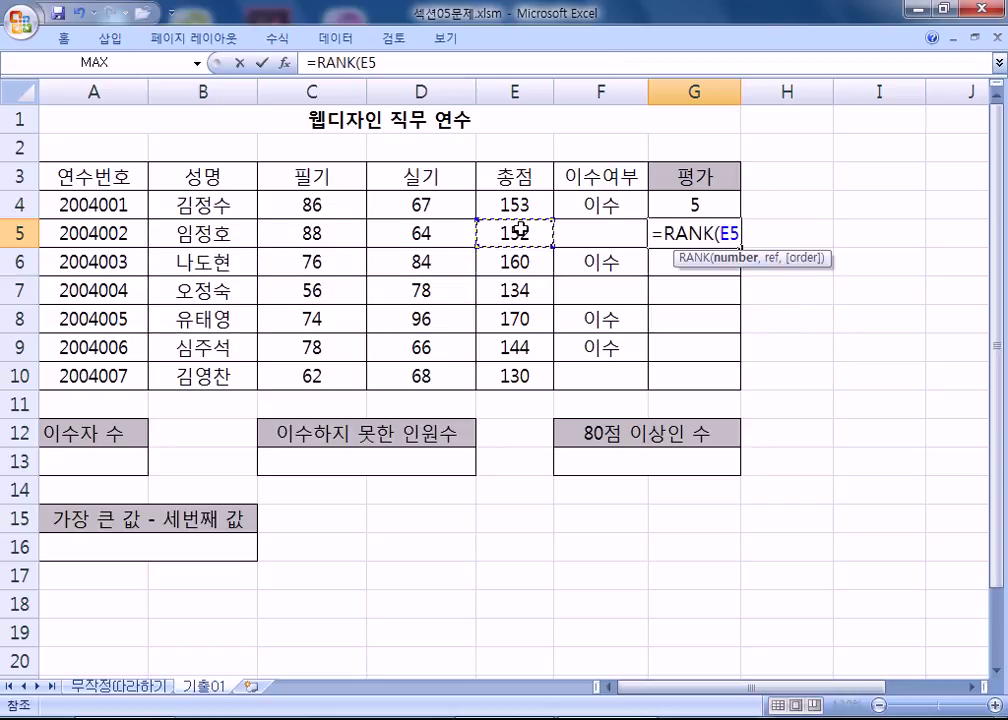
pyautogui.write(',')
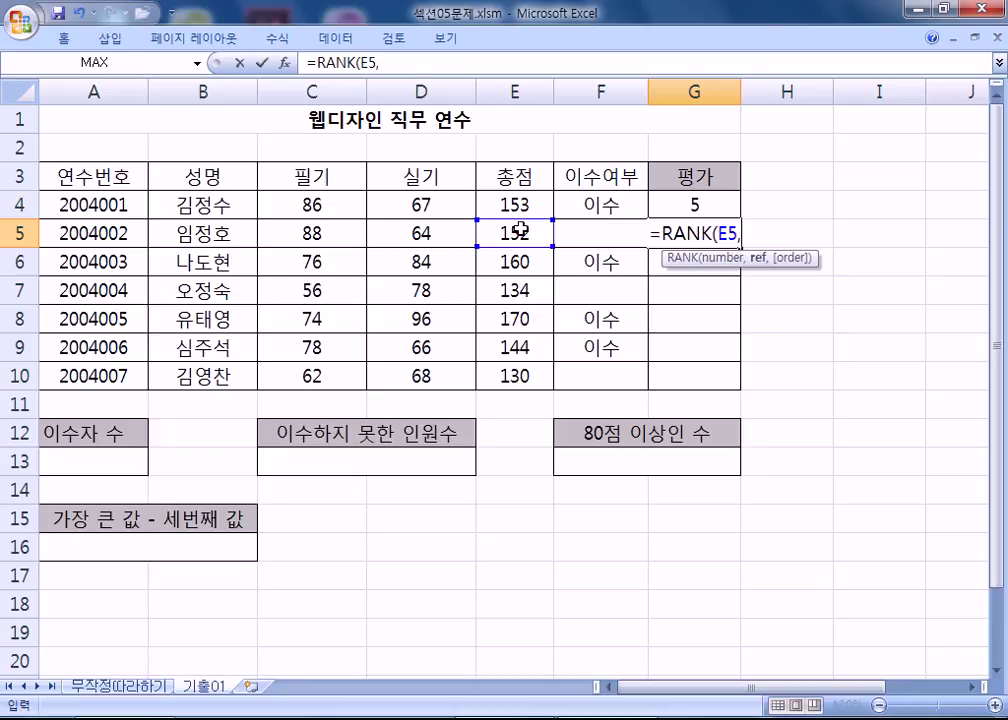
pyautogui.moveTo(513, 198); pyautogui.dragTo(508, 376)
pyautogui.write(',1')
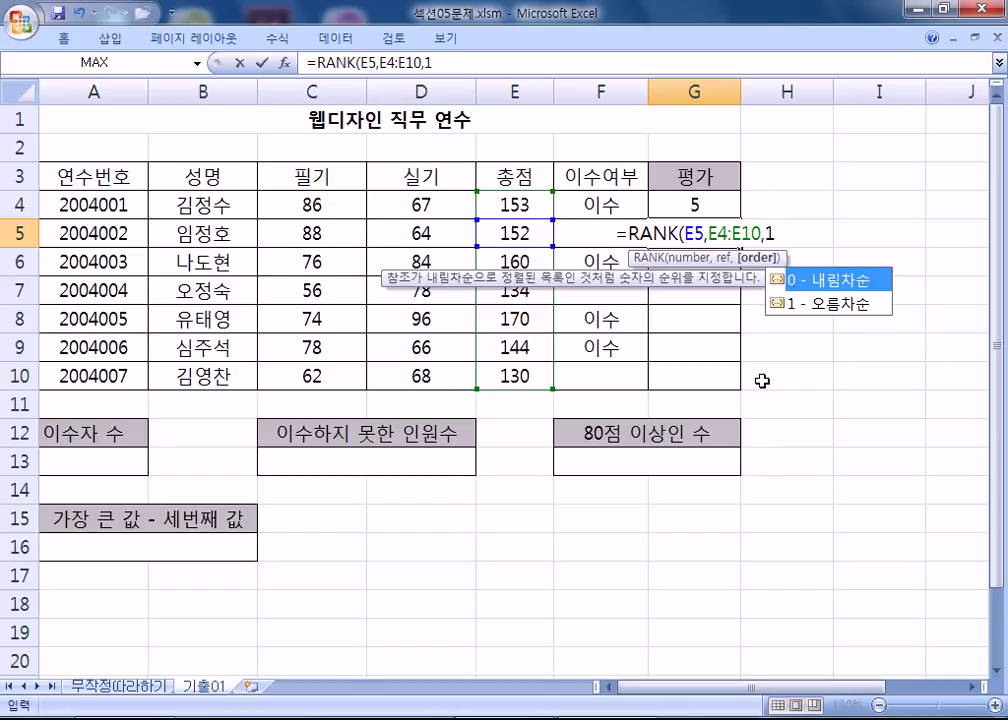
pyautogui.click(801, 303)
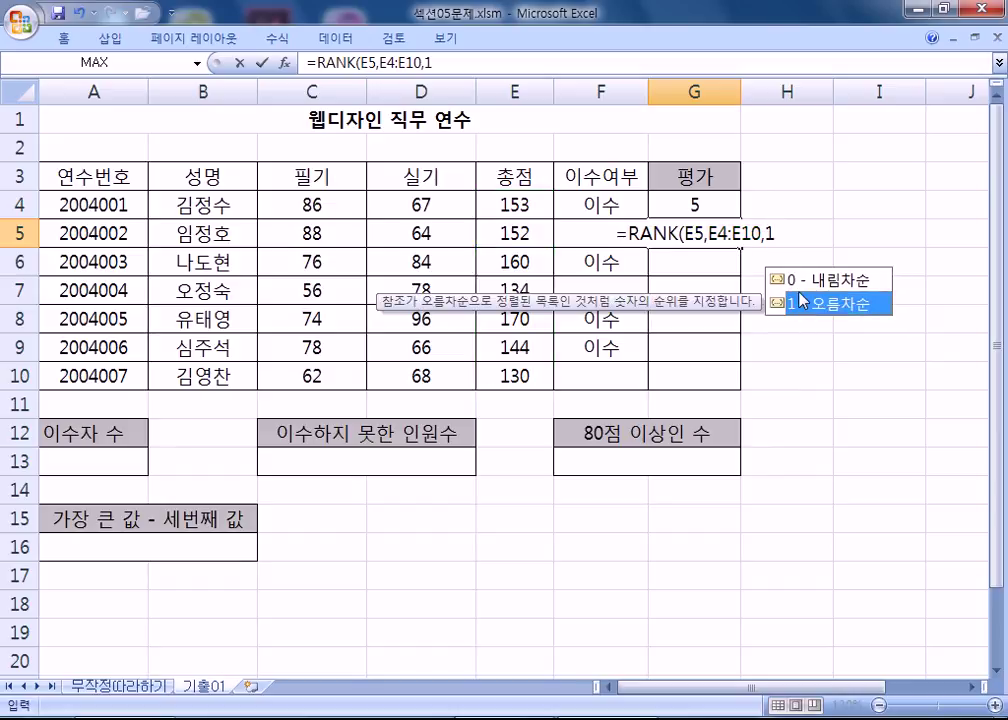
pyautogui.click(789, 235)
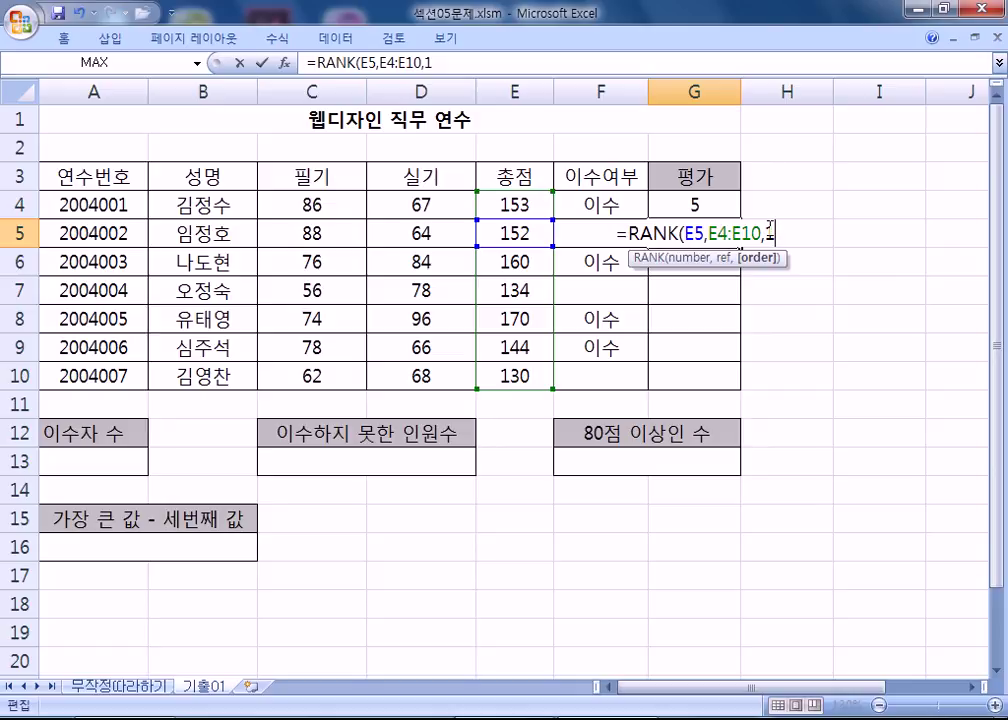
pyautogui.write(')')
pyautogui.press('Return')
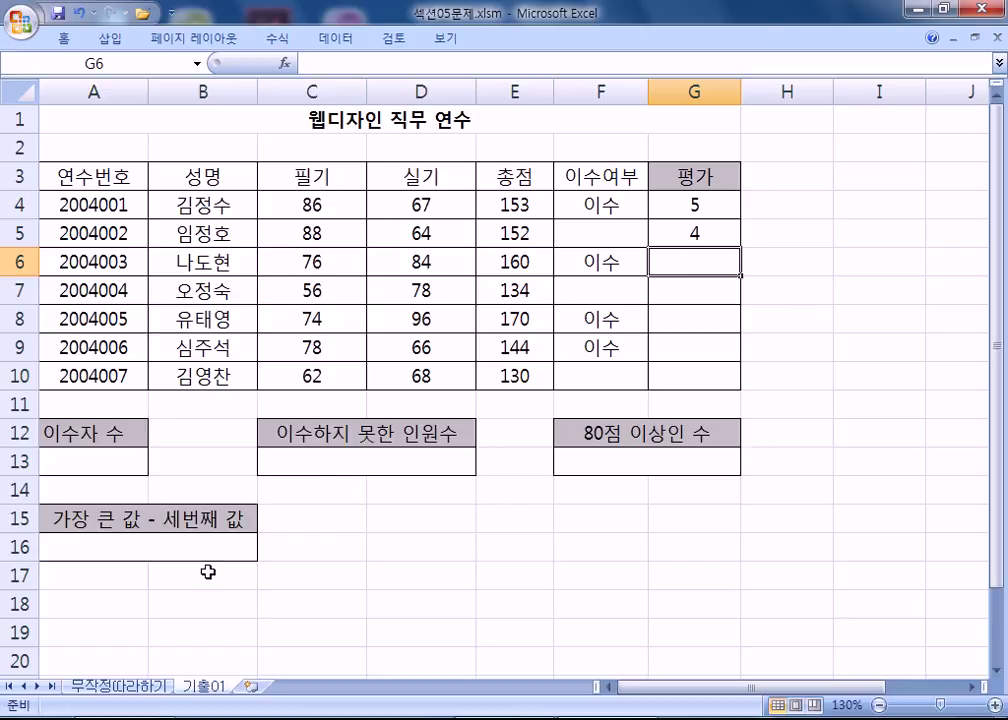
# - Open Notepad (메모장), widen its window to the left, and set the font size to 22
pyautogui.press('super')
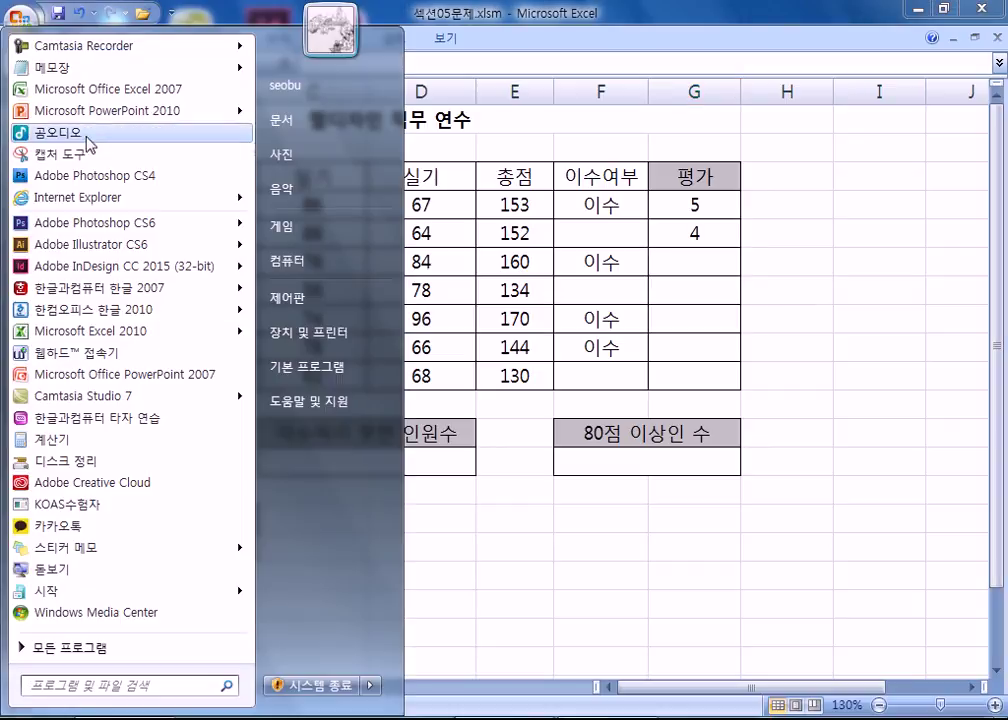
pyautogui.click(80, 68)
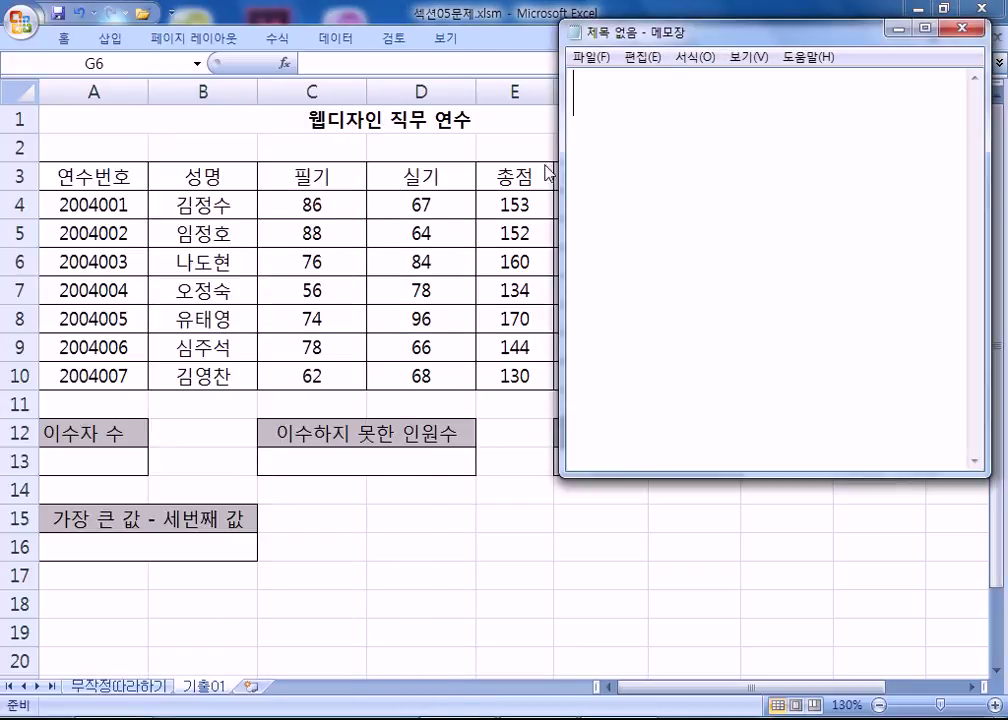
pyautogui.moveTo(558, 166); pyautogui.dragTo(58, 140)
pyautogui.click(193, 57)
pyautogui.click(218, 103)
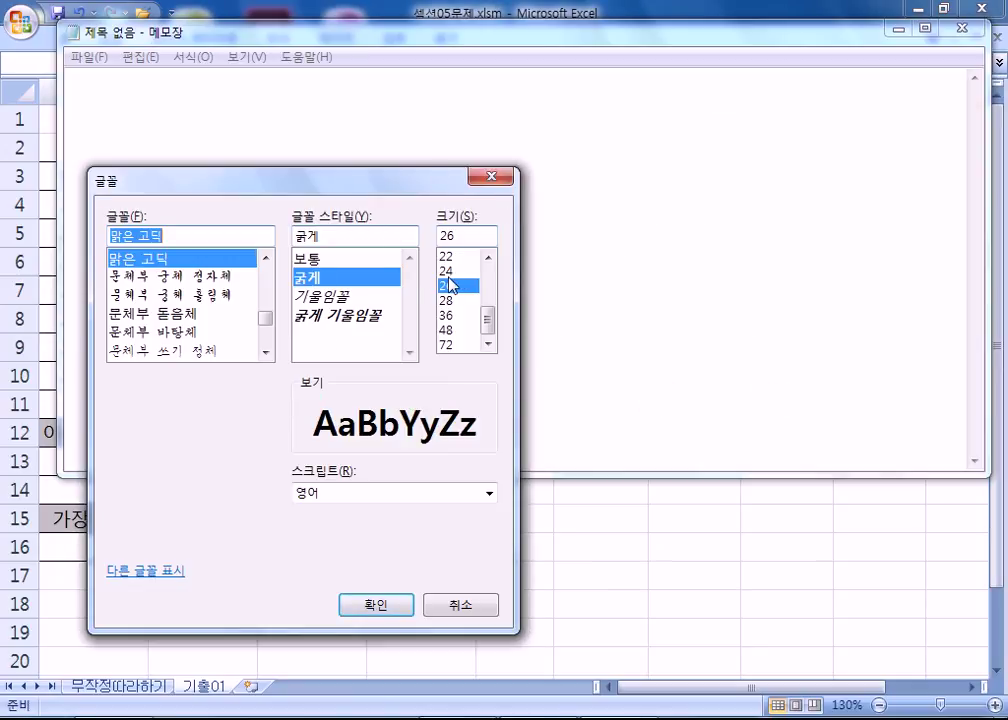
pyautogui.click(446, 256)
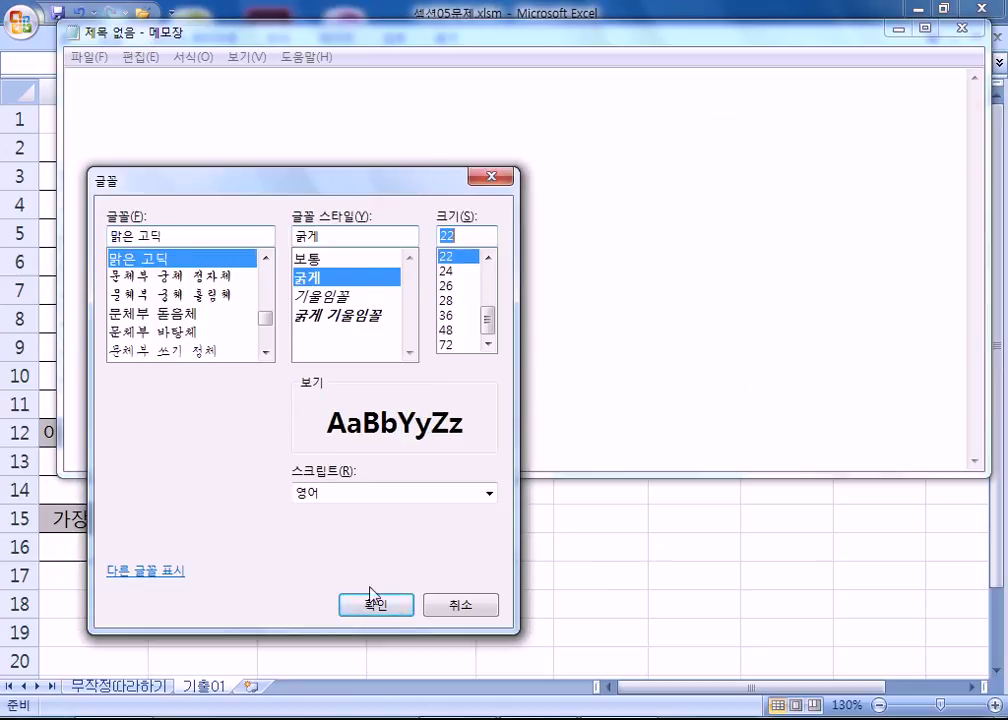
pyautogui.click(370, 608)
# - Copy the formula from G4 in the sheet into Notepad as the line G4 =RANK(E4,E4:E10,1)
pyautogui.hotkey('alt', 'Tab')
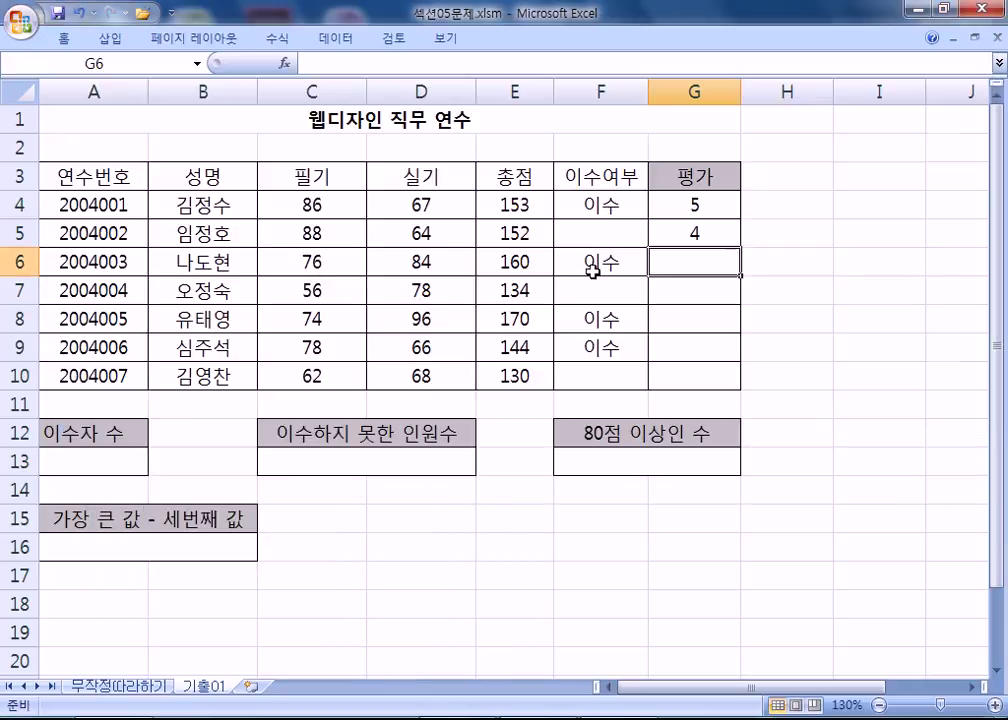
pyautogui.click(705, 204)
pyautogui.hotkey('alt', 'Tab')
pyautogui.write('G4 =')
pyautogui.hotkey('alt', 'Tab')
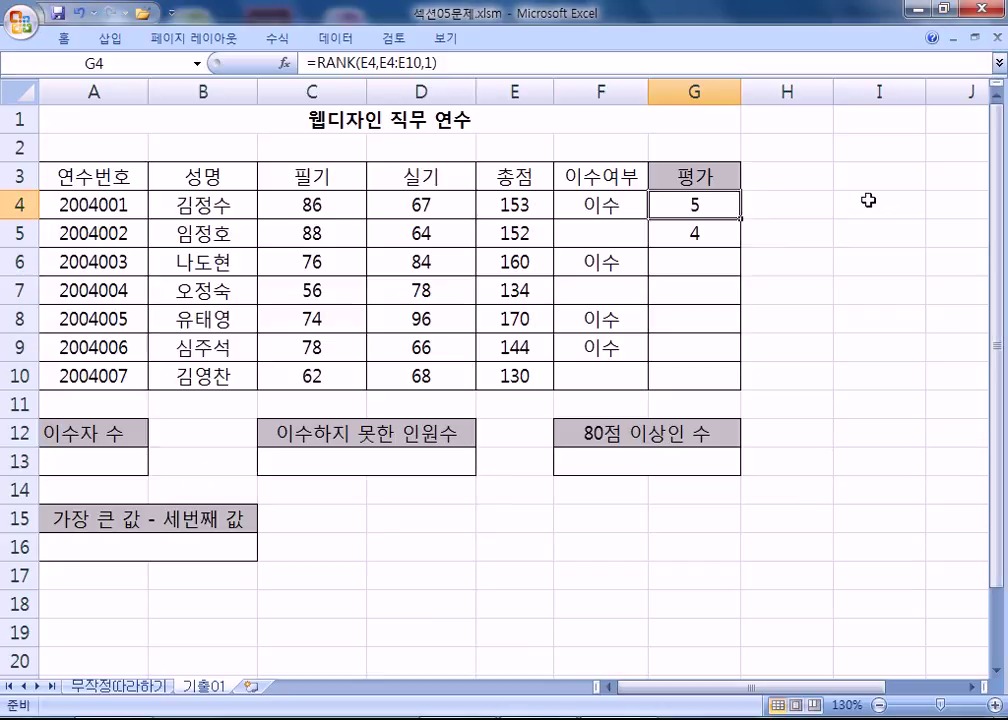
pyautogui.moveTo(470, 65); pyautogui.dragTo(260, 57)
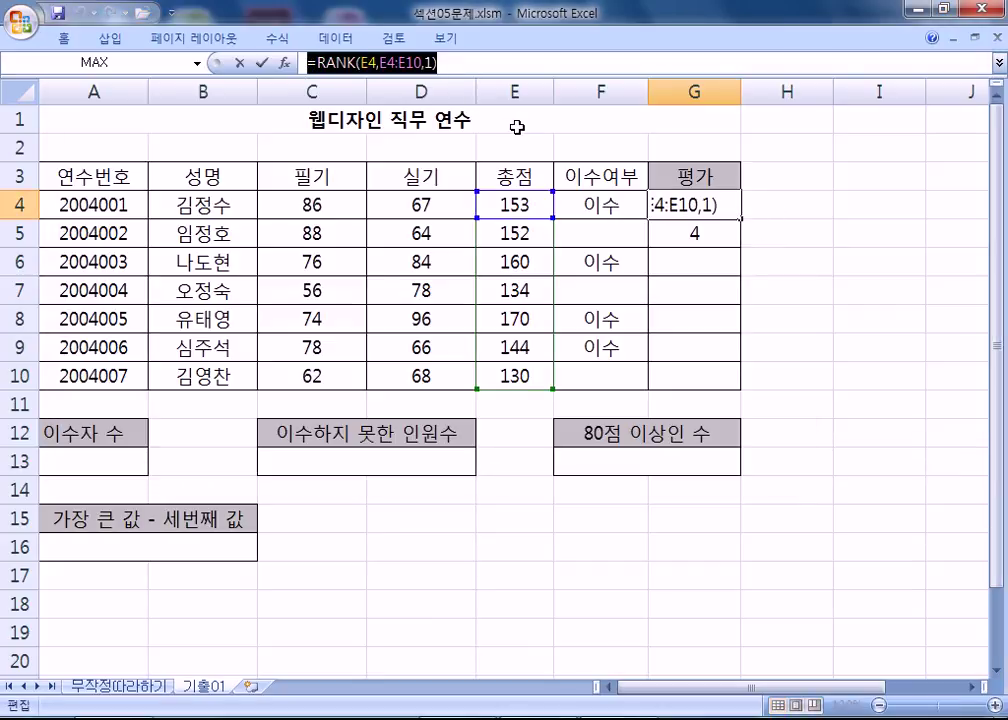
pyautogui.hotkey('alt', 'Tab')
pyautogui.hotkey('alt', 'Tab')
pyautogui.hotkey('ctrl', 'c')
pyautogui.hotkey('alt', 'Tab')
pyautogui.hotkey('ctrl', 'v')
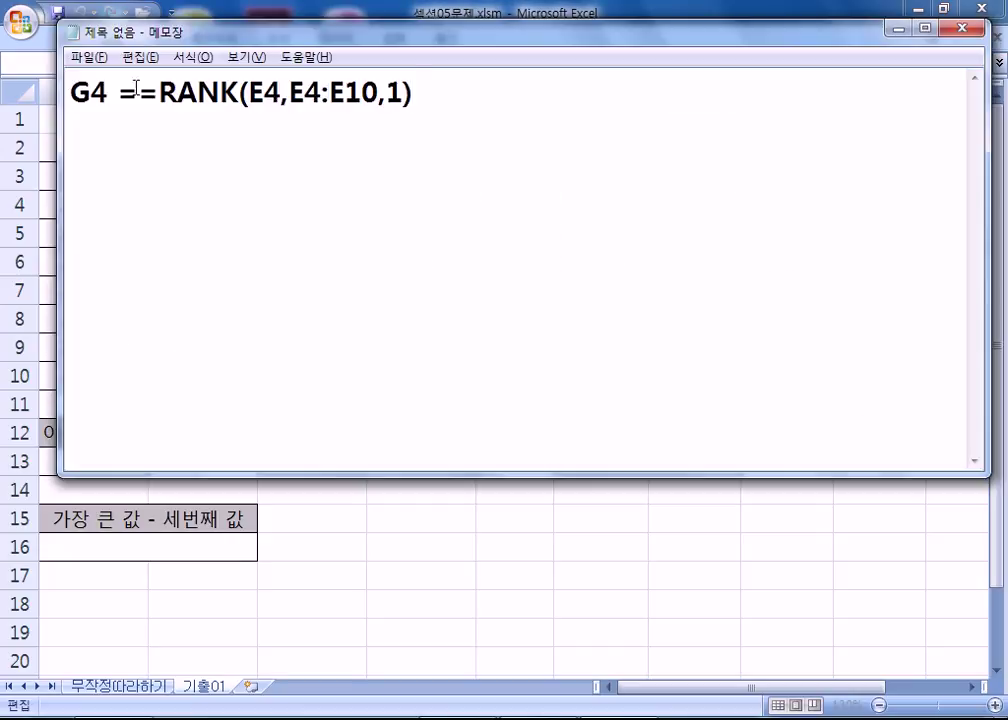
pyautogui.press('BackSpace')
# - Add a second Notepad line, G5 =RANK(E5,E4:E10,1), using the formula copied from G5
pyautogui.click(110, 128)
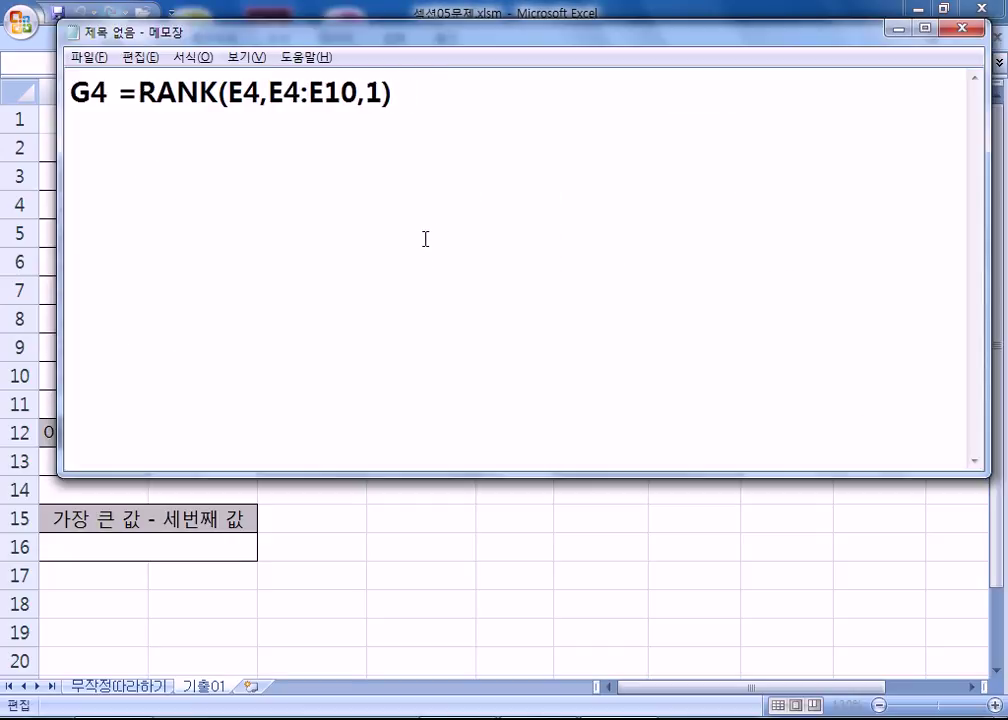
pyautogui.write('G5')
pyautogui.hotkey('alt', 'Tab')
pyautogui.hotkey('ctrl', 'Return')
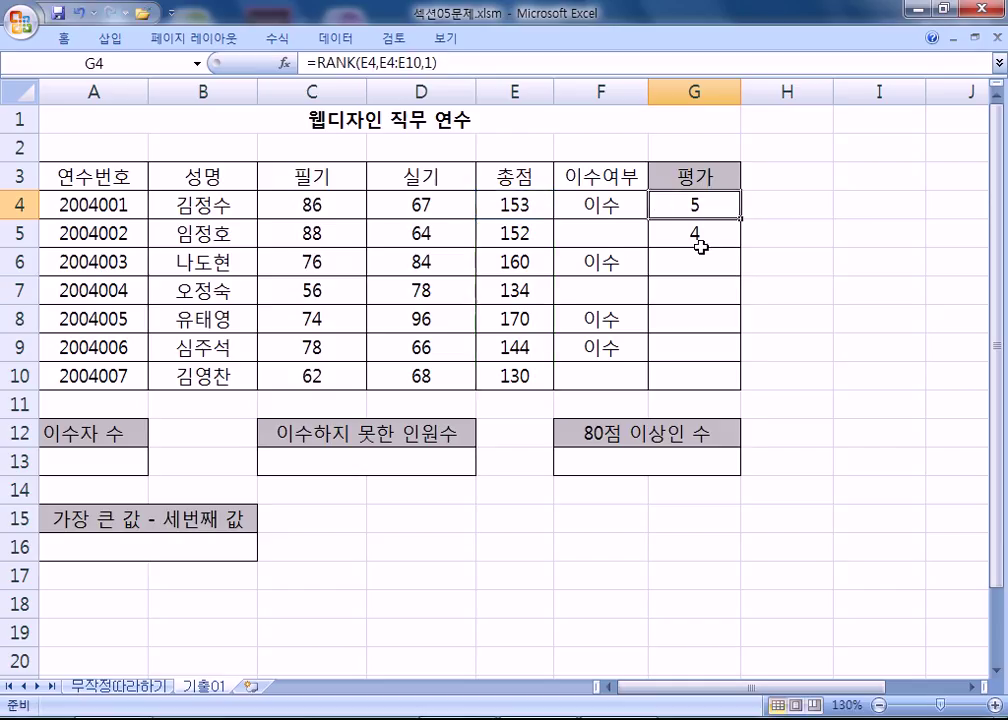
pyautogui.click(700, 232)
pyautogui.moveTo(461, 66); pyautogui.dragTo(307, 66)
pyautogui.hotkey('ctrl', 'c')
pyautogui.hotkey('alt', 'Tab')
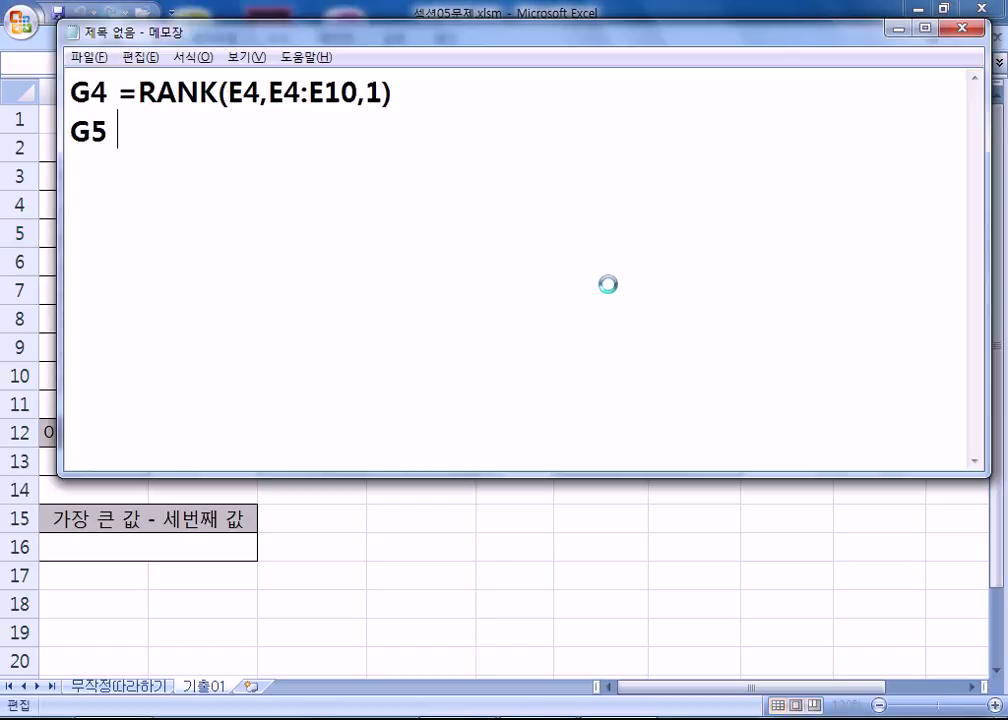
pyautogui.hotkey('ctrl', 'v')
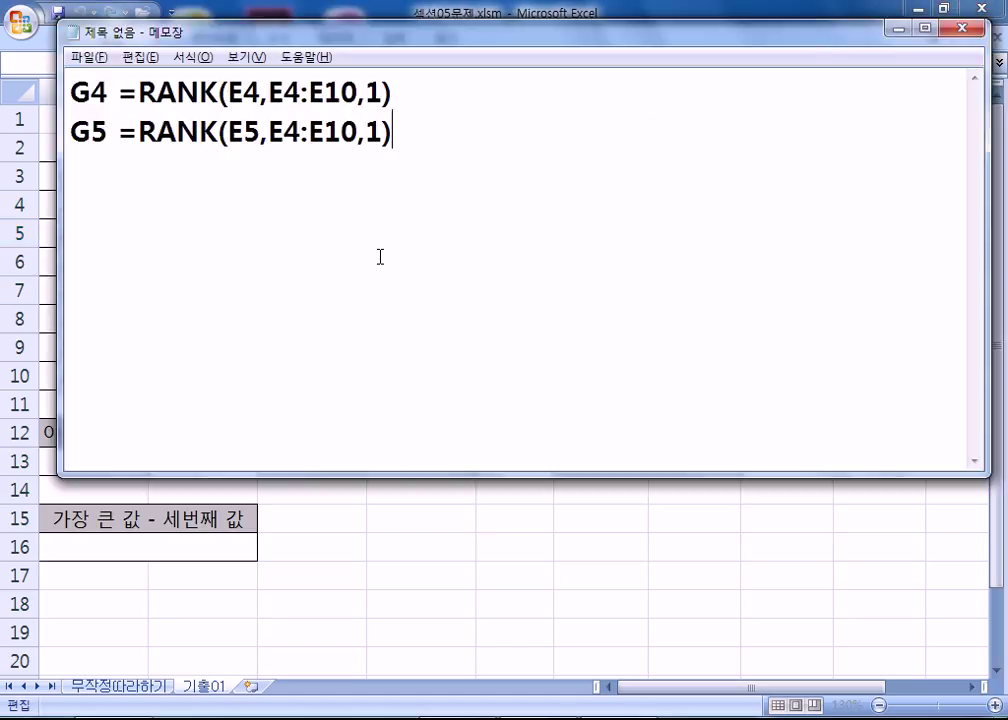
pyautogui.press('Return')
# - Narrow the Notepad window and place it over the empty columns beside the sheet's 평가 column
pyautogui.moveTo(59, 178); pyautogui.dragTo(612, 250)
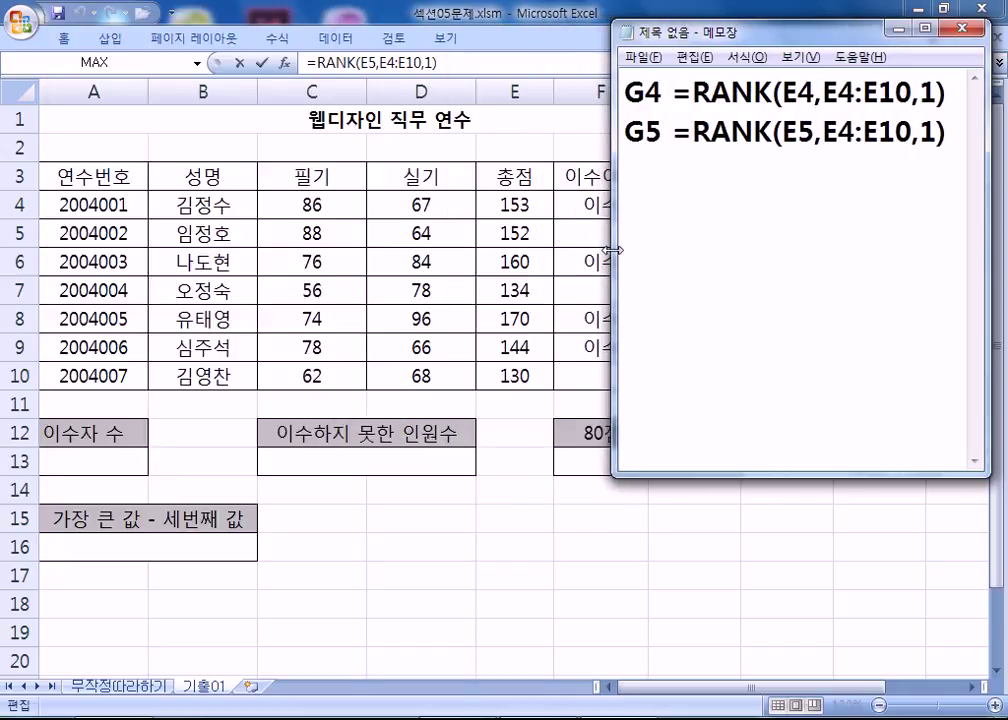
pyautogui.moveTo(680, 28); pyautogui.dragTo(830, 28)
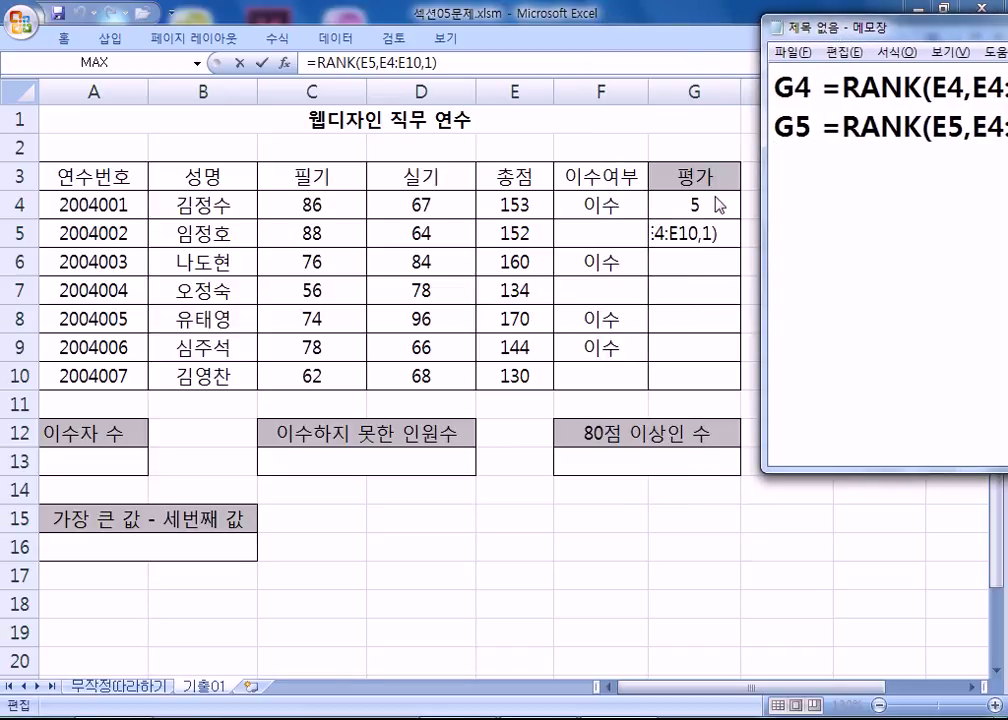
pyautogui.click(728, 691)
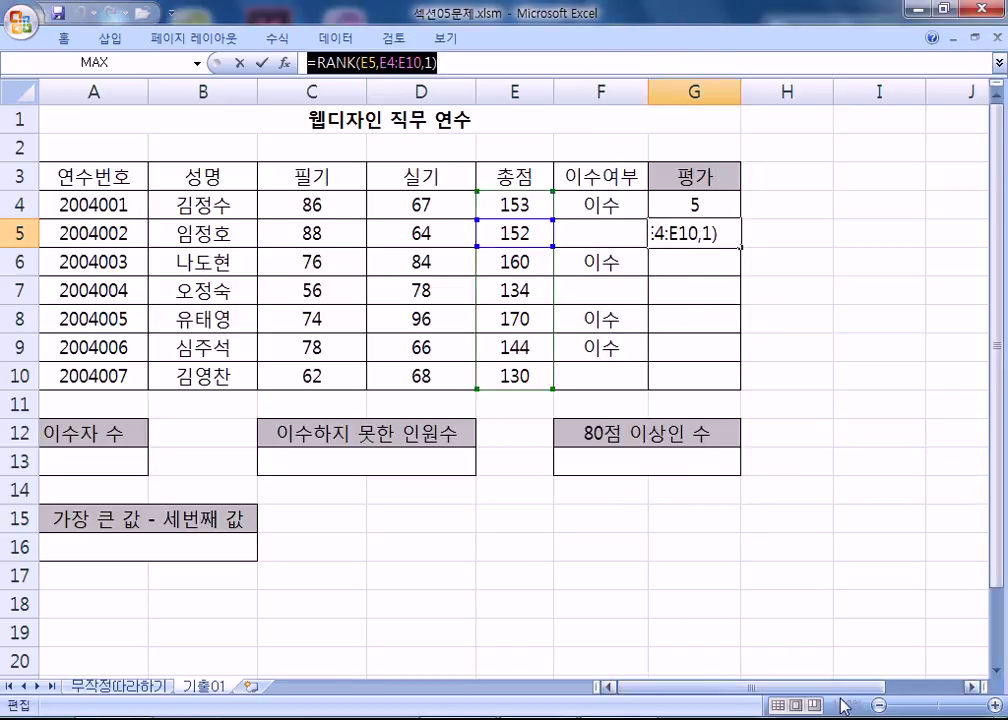
pyautogui.click(970, 688)
pyautogui.click(970, 688)
pyautogui.click(970, 688)
pyautogui.hotkey('ctrl', 'Return')
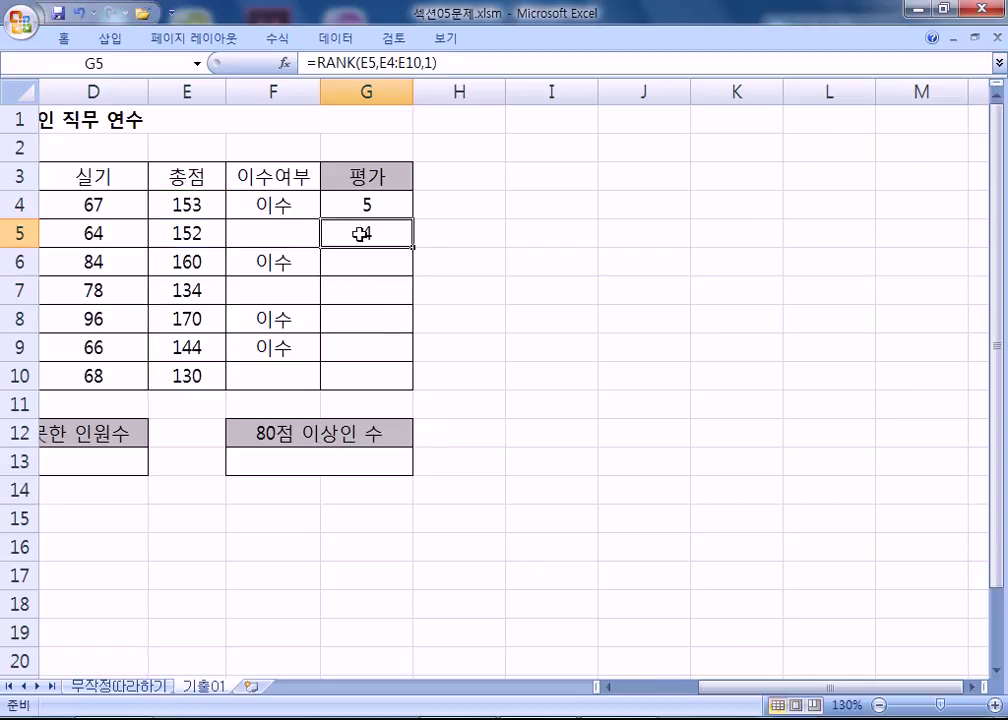
pyautogui.click(395, 212)
pyautogui.hotkey('alt', 'Tab')
pyautogui.moveTo(875, 50); pyautogui.dragTo(532, 142)
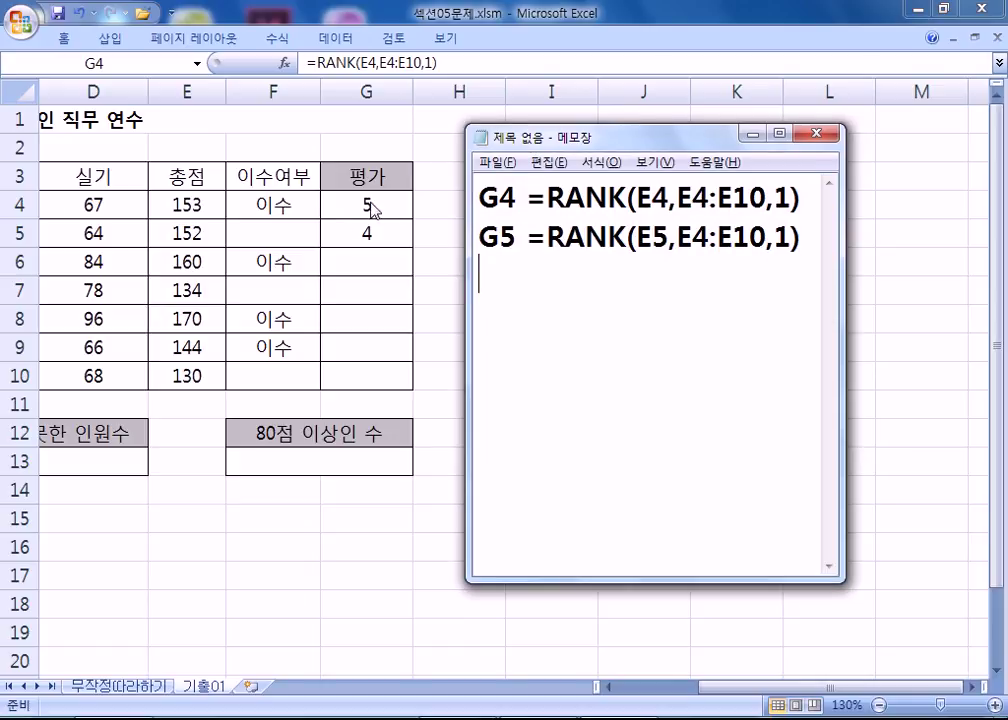
# - Write a third Notepad line, G6 =RANK(E6,E4:D10,1), following the pattern of the G4 and G5 formulas
pyautogui.moveTo(527, 198); pyautogui.dragTo(803, 204)
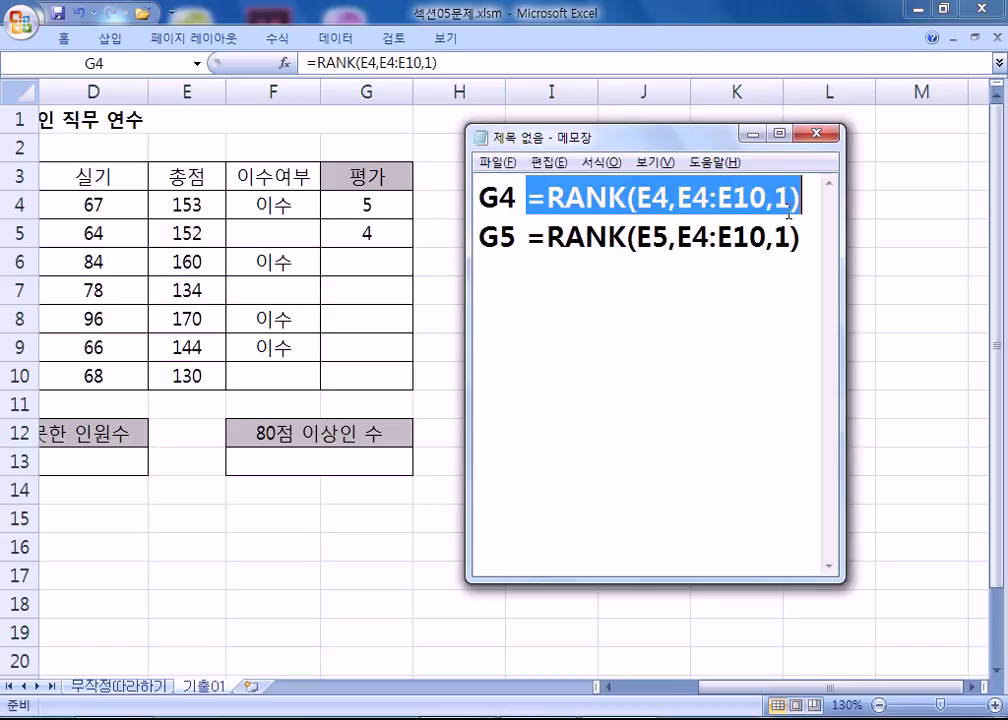
pyautogui.moveTo(478, 238); pyautogui.dragTo(804, 235)
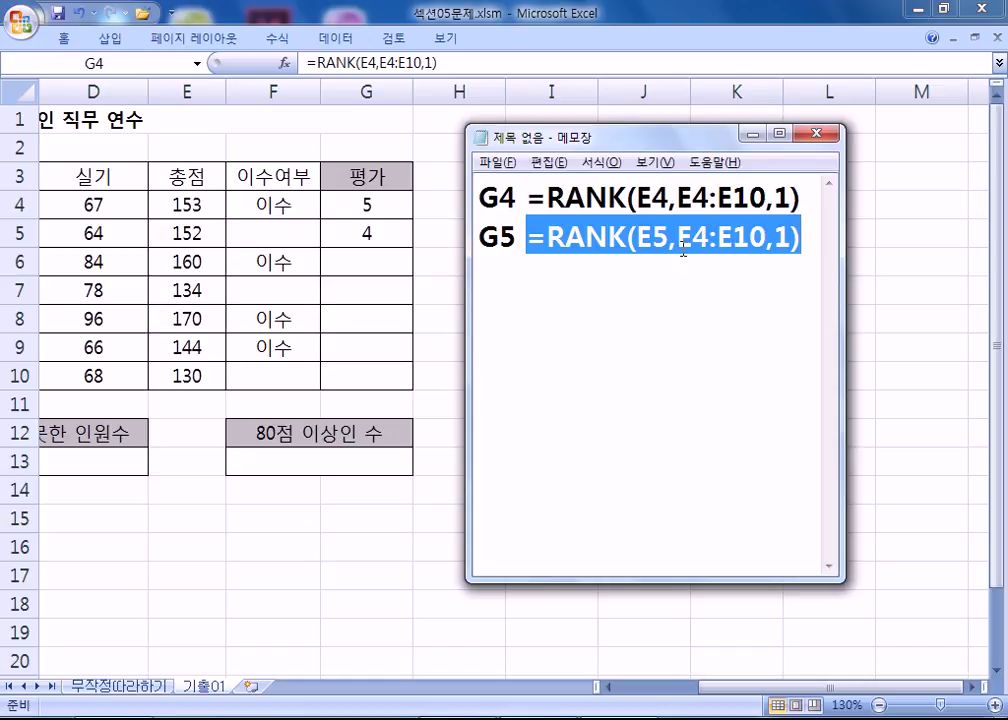
pyautogui.click(541, 280)
pyautogui.write('G6 ')
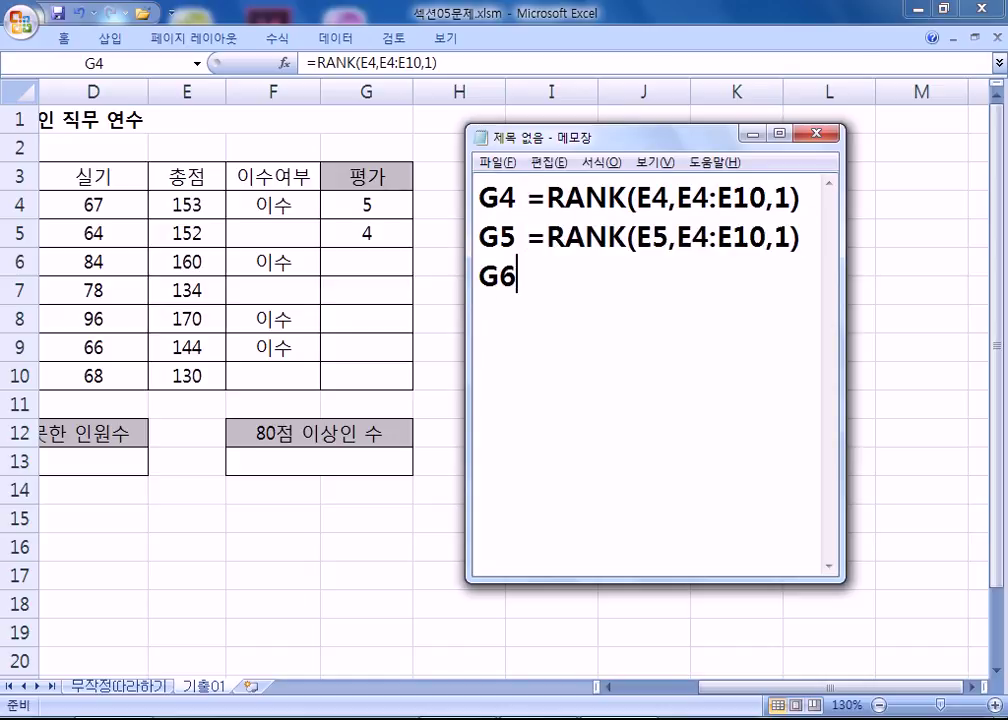
pyautogui.write('=RANK(')
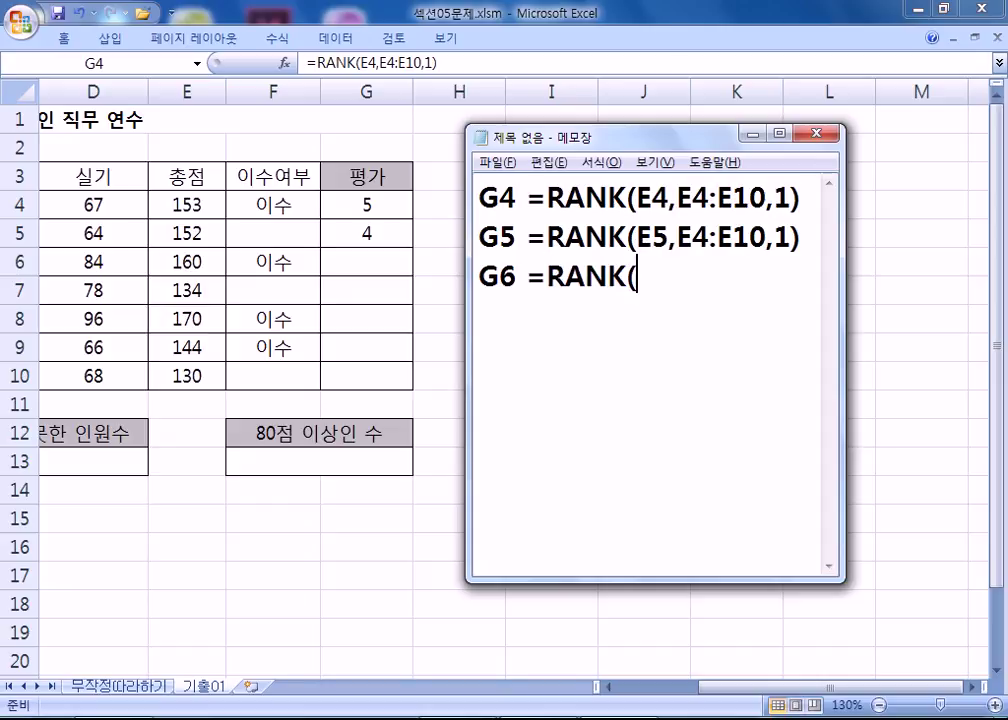
pyautogui.write('E6, ')
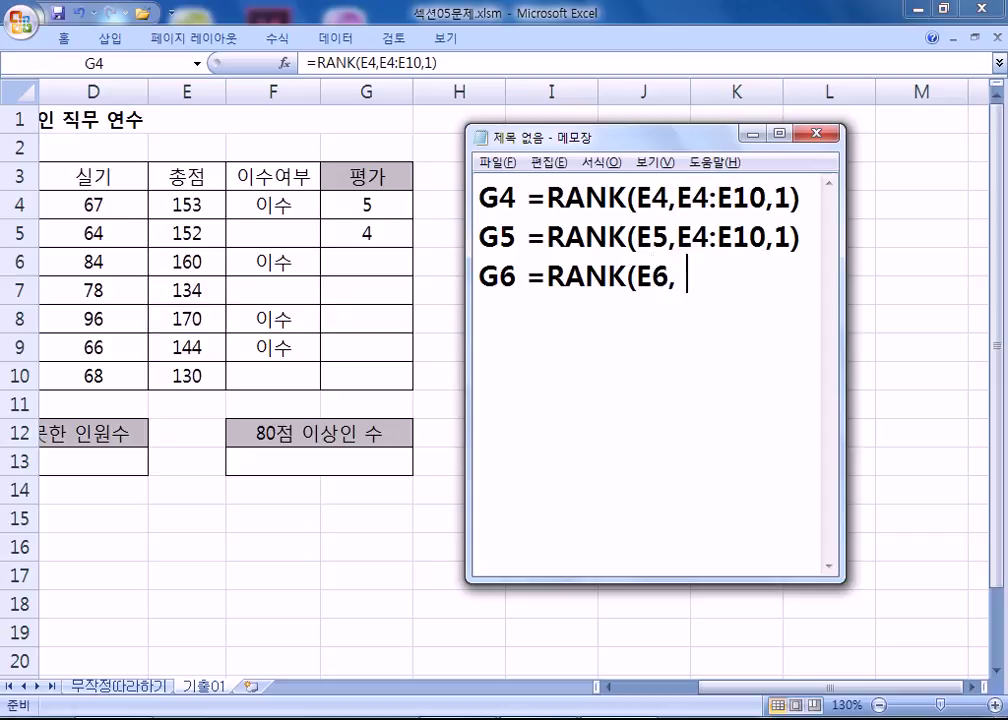
pyautogui.write('E4')
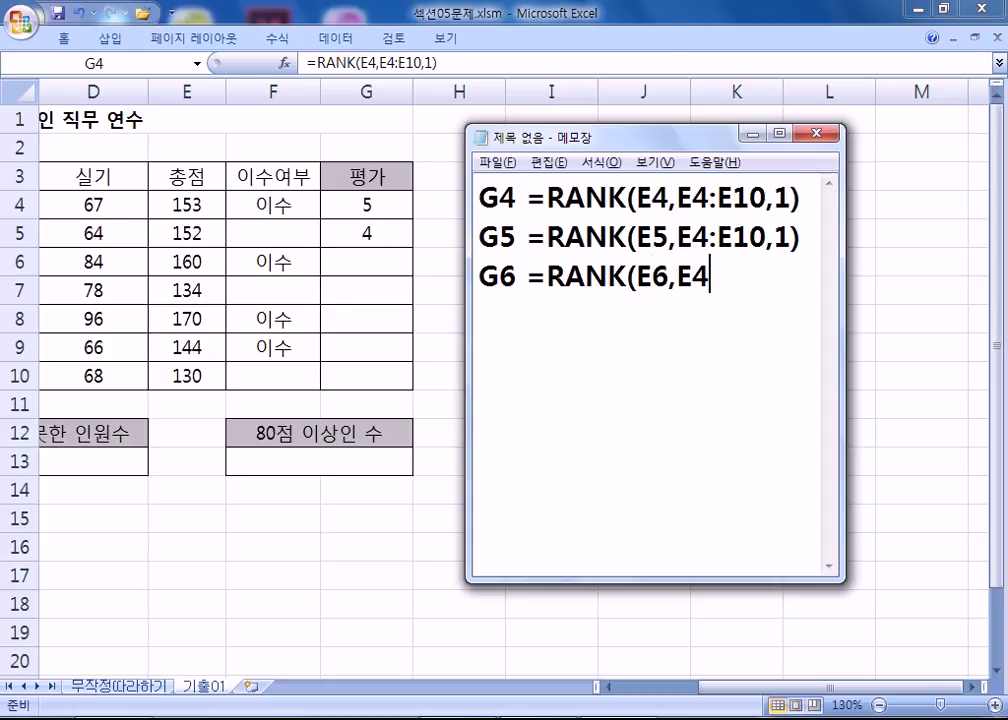
pyautogui.write(':D10')
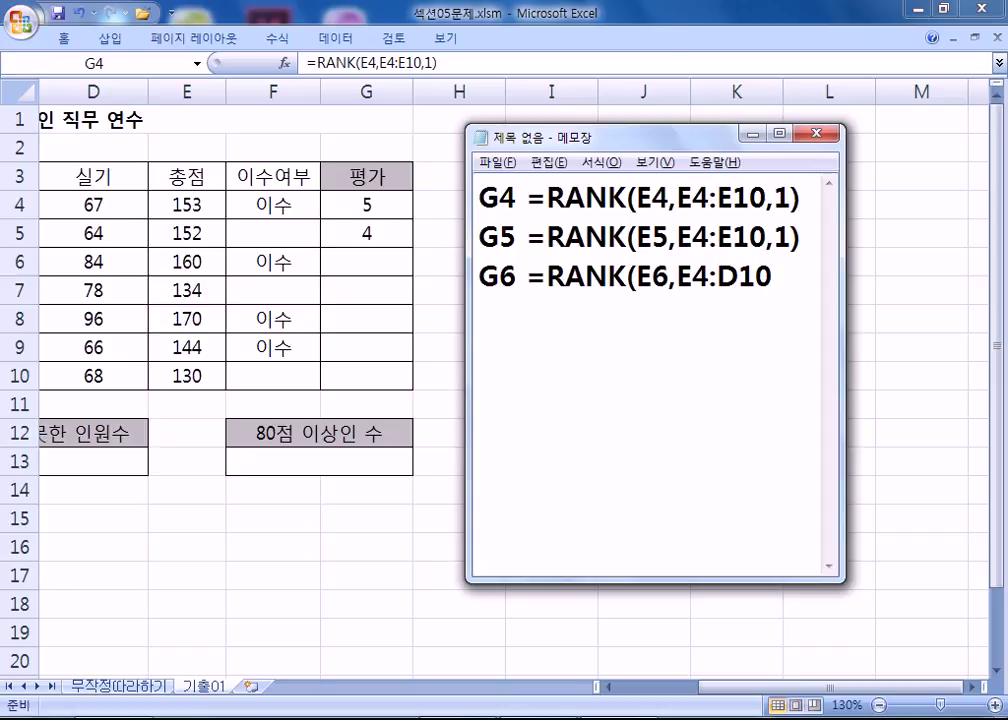
pyautogui.write(',1)')
# - Correct the range in the G6 line to E4:E10 and widen the Notepad window slightly so the formula fits on one line
pyautogui.press('Return')
pyautogui.press('Left')
pyautogui.press('Left')
pyautogui.press('Left')
pyautogui.press('Left')
pyautogui.press('Left')
pyautogui.press('Left')
pyautogui.press('Left')
pyautogui.press('Delete')
pyautogui.write('E')
pyautogui.press('Up')
pyautogui.press('End')
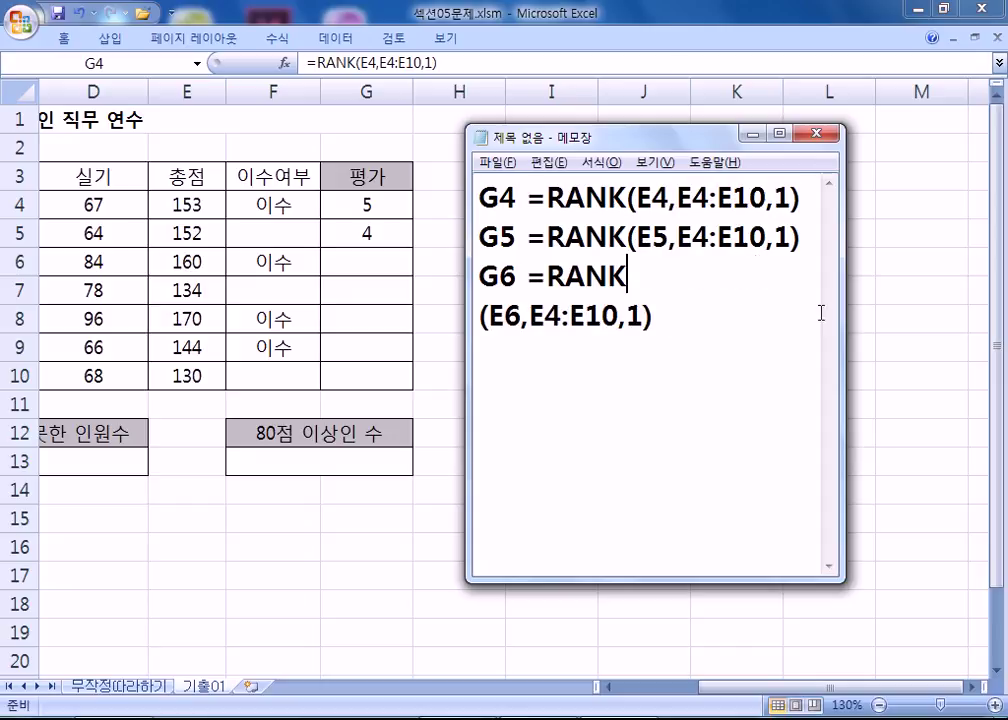
pyautogui.moveTo(844, 305); pyautogui.dragTo(862, 302)
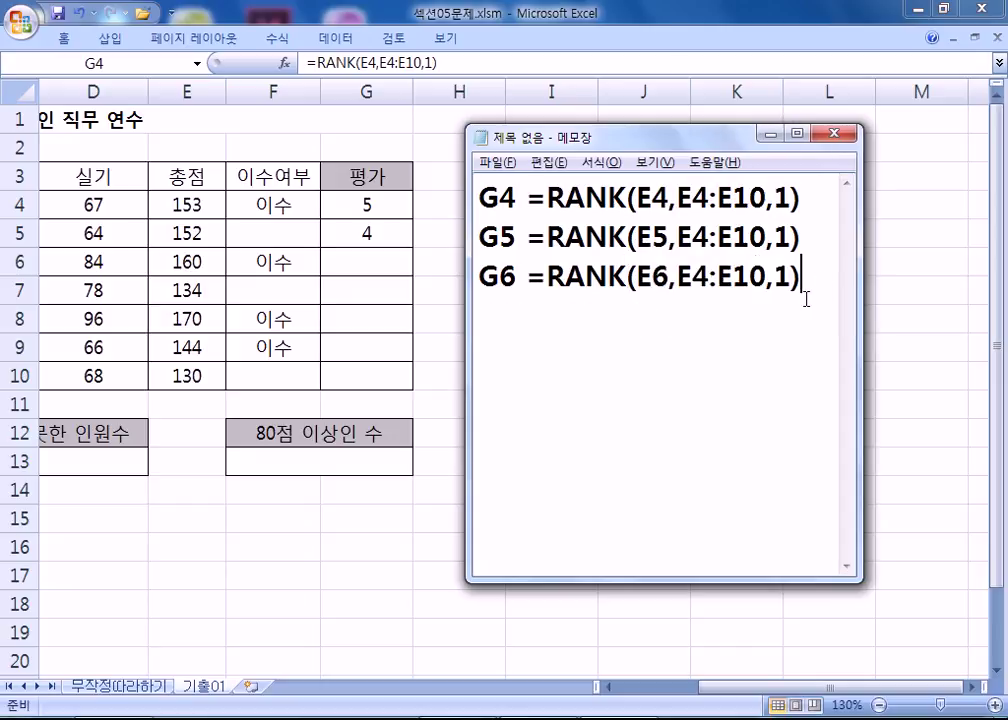
# - Add a line containing an ellipsis (...) below the G6 formula in Notepad
pyautogui.click(806, 298)
pyautogui.press('Return')
pyautogui.write('.')
pyautogui.press('Return')
pyautogui.write('.')
pyautogui.press('Up')
pyautogui.write('..')
pyautogui.press('Down')
pyautogui.press('BackSpace')
# - Write the line G10 =RANK(E10,E4:E10,1) below the ellipsis and widen the Notepad window to fit it
pyautogui.write('G10 =RA')
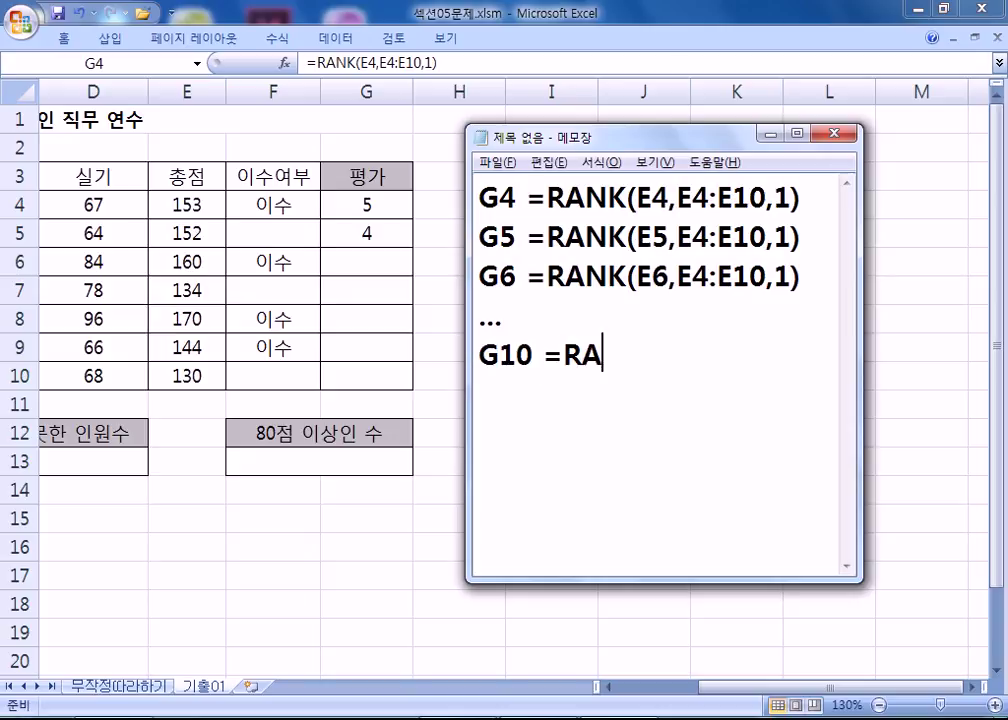
pyautogui.write('NK(E10,')
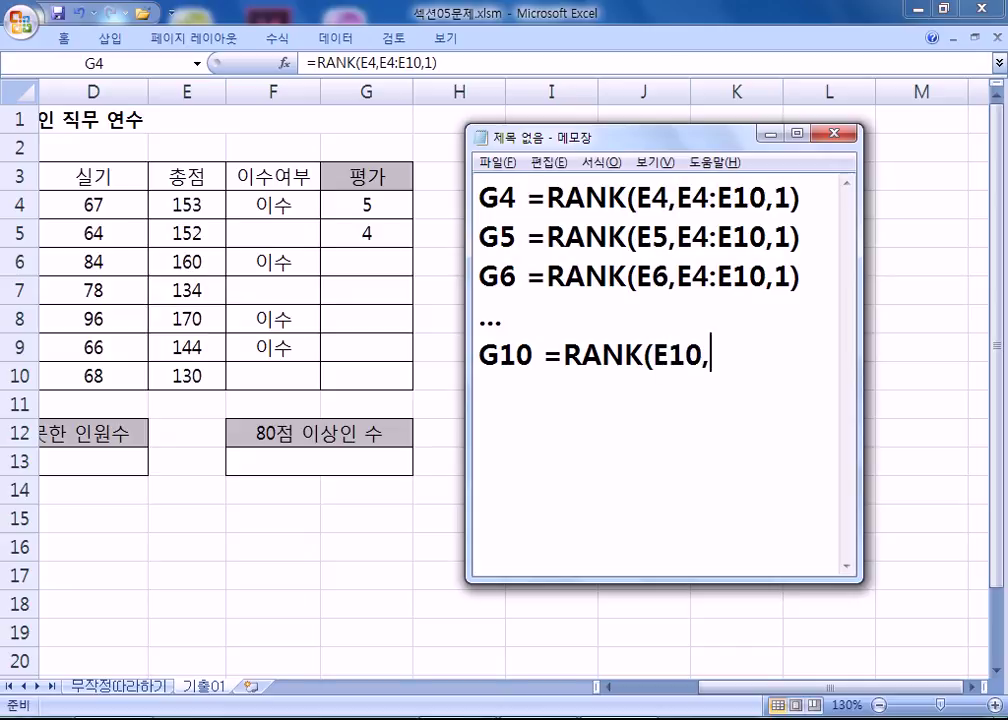
pyautogui.write('E4:')
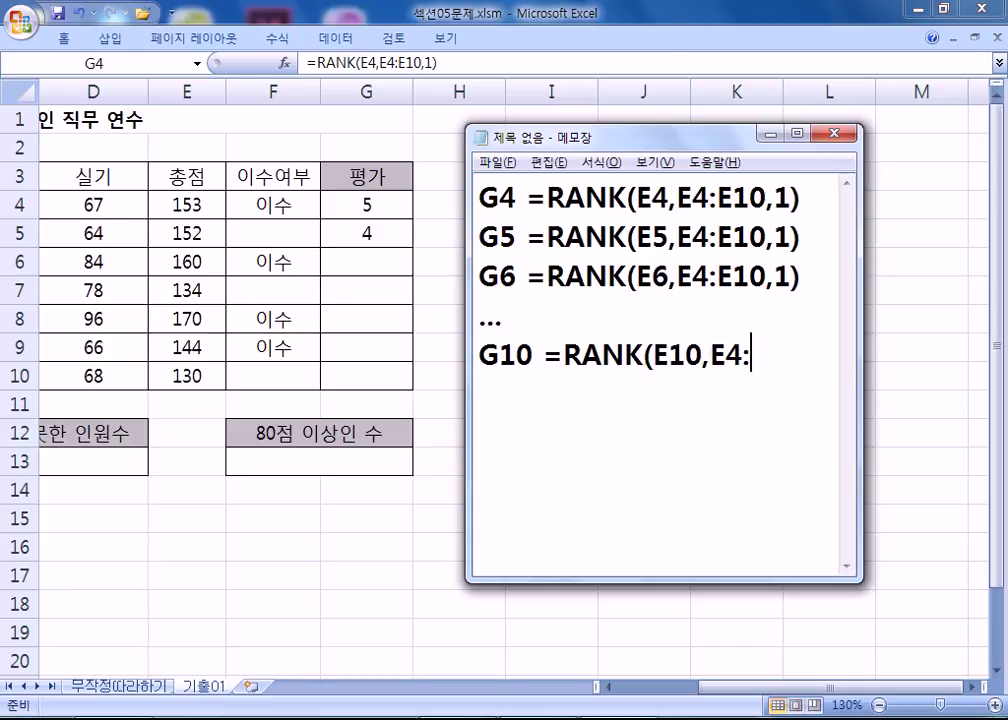
pyautogui.write('E10')
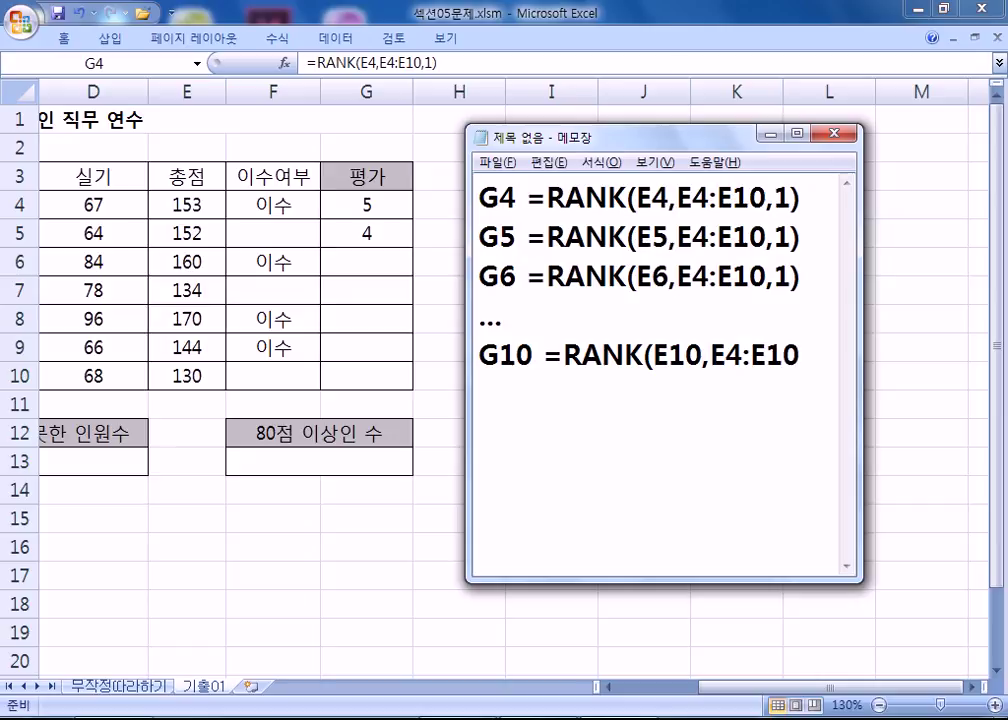
pyautogui.write(',1')
pyautogui.moveTo(862, 297); pyautogui.dragTo(924, 301)
pyautogui.write(')')
pyautogui.press('Return')
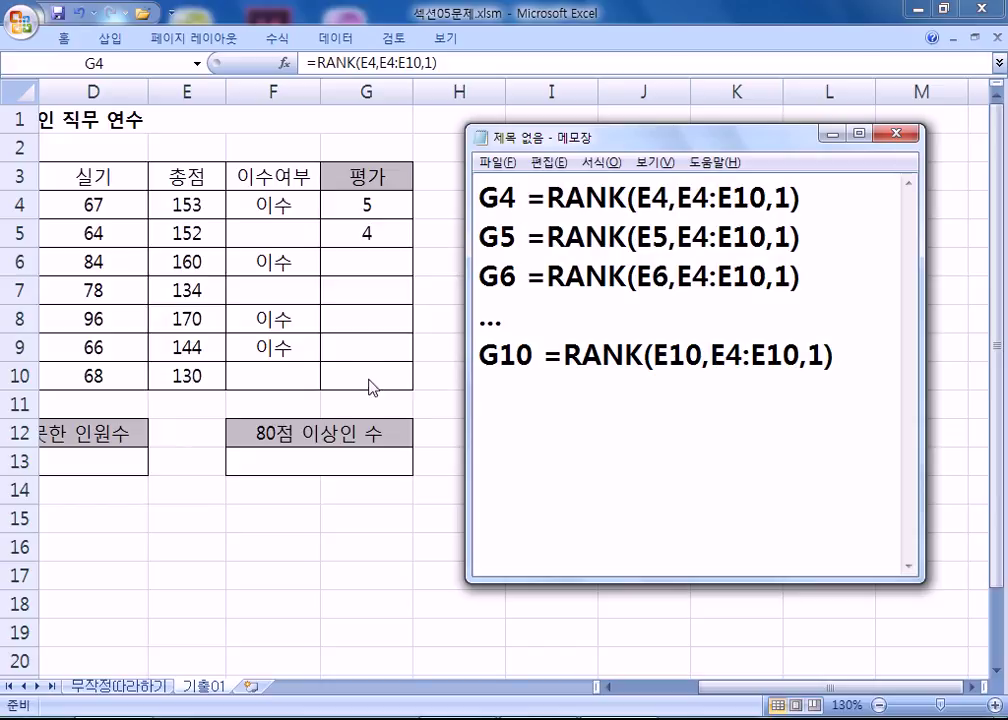
# - Copy the formula =RANK(E10,E4:E10,1) from Notepad and enter it in cell G10 of the sheet
pyautogui.moveTo(549, 353); pyautogui.dragTo(825, 355)
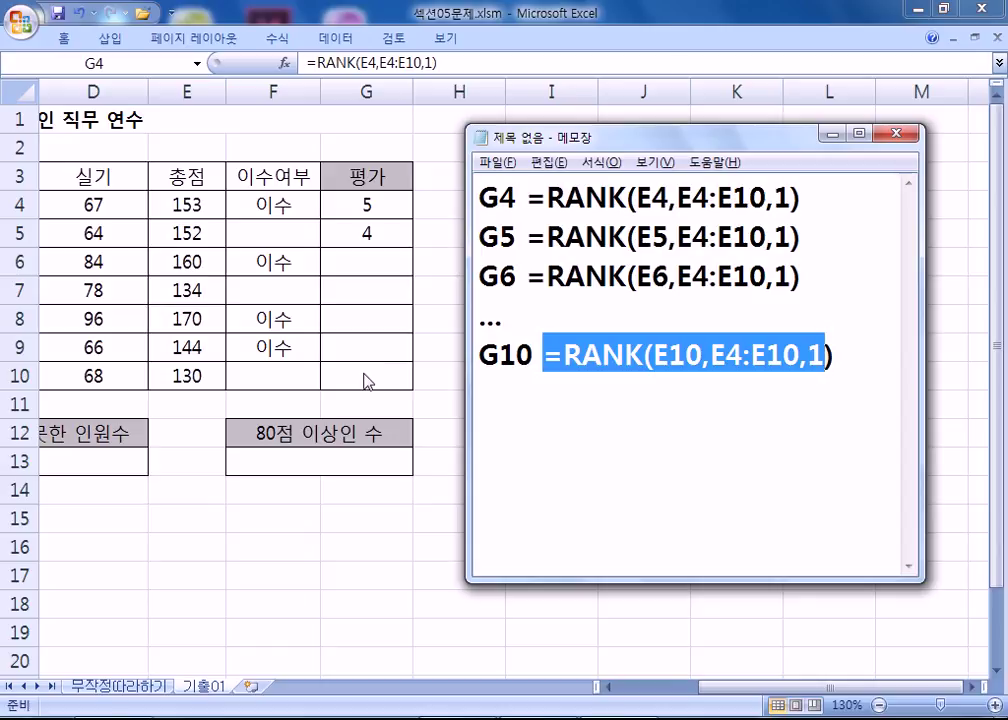
pyautogui.moveTo(663, 357); pyautogui.dragTo(702, 357)
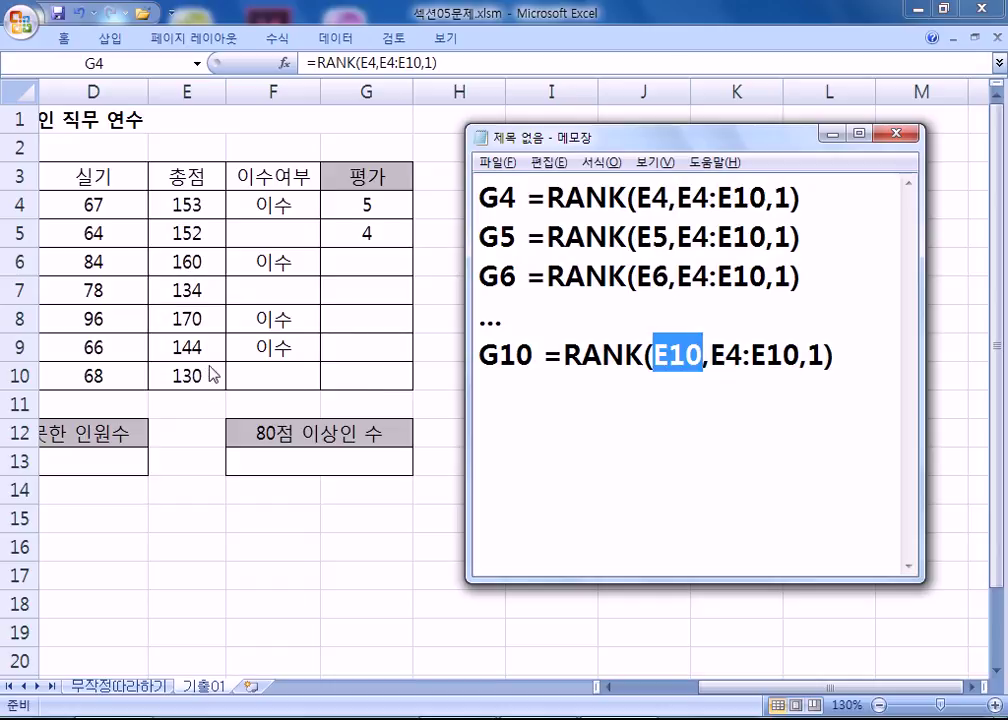
pyautogui.moveTo(543, 357); pyautogui.dragTo(829, 360)
pyautogui.hotkey('ctrl', 'c')
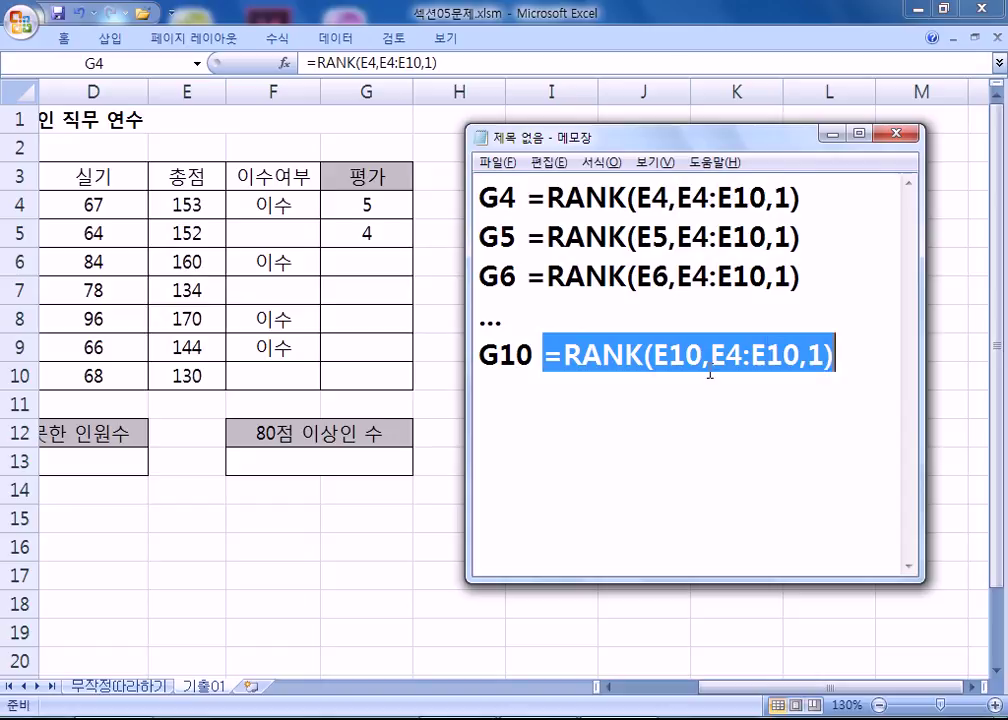
pyautogui.click(354, 373)
pyautogui.click(355, 374)
pyautogui.doubleClick(357, 376)
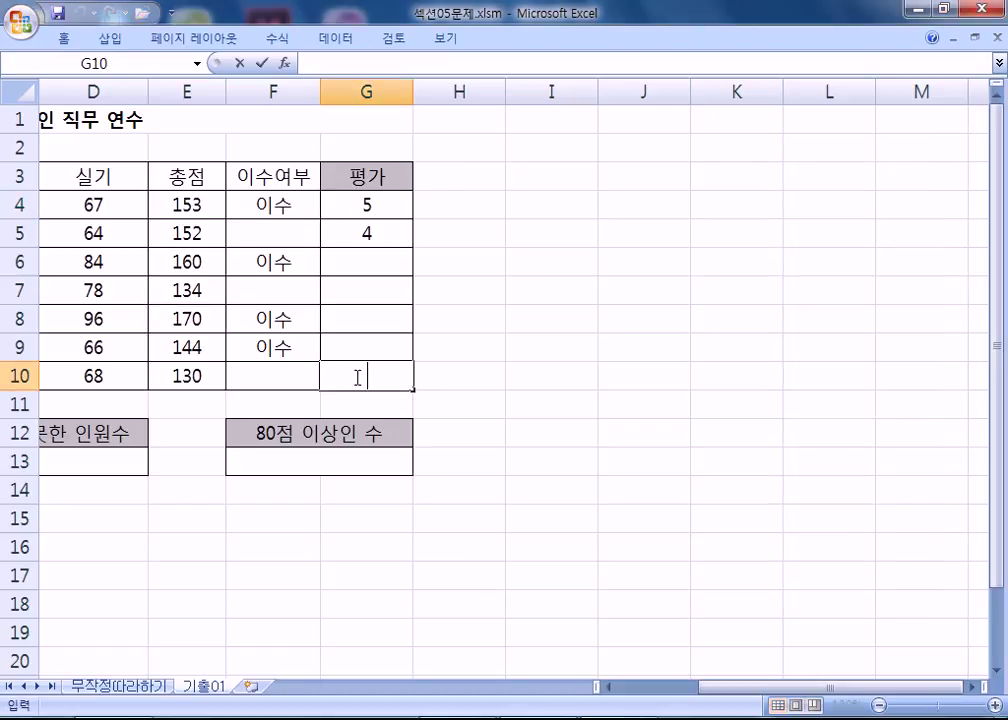
pyautogui.hotkey('ctrl', 'v')
pyautogui.press('Return')
# - Examine the arguments of the G10 formula and compare the reference range E4:E10 across the four Notepad formulas
pyautogui.click(386, 372)
pyautogui.doubleClick(386, 372)
pyautogui.moveTo(349, 375); pyautogui.dragTo(380, 375)
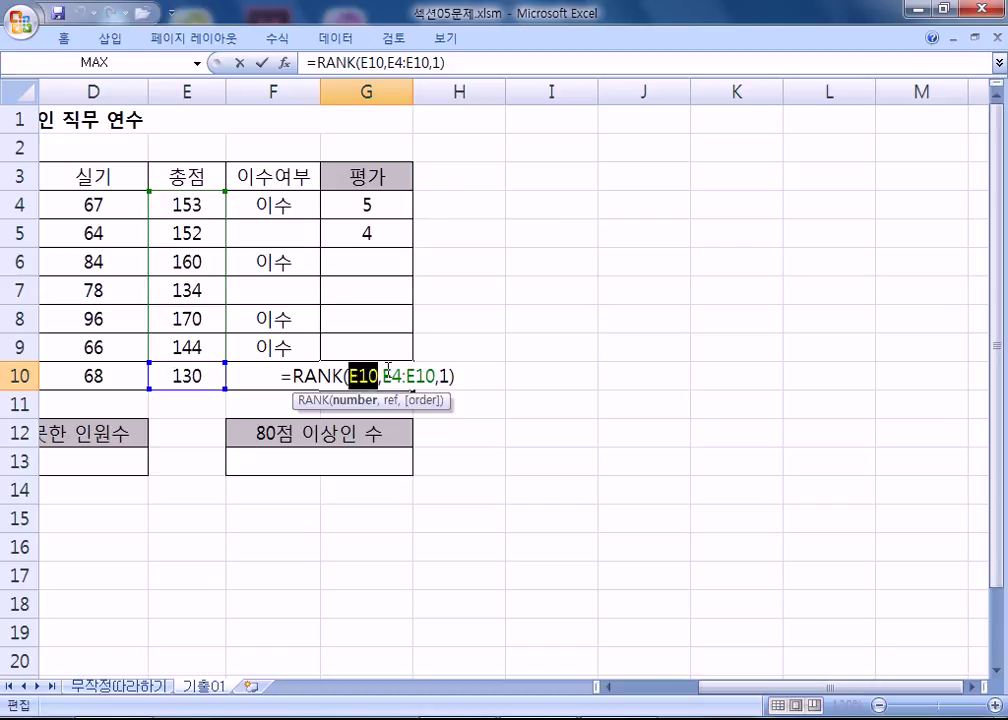
pyautogui.click(427, 376)
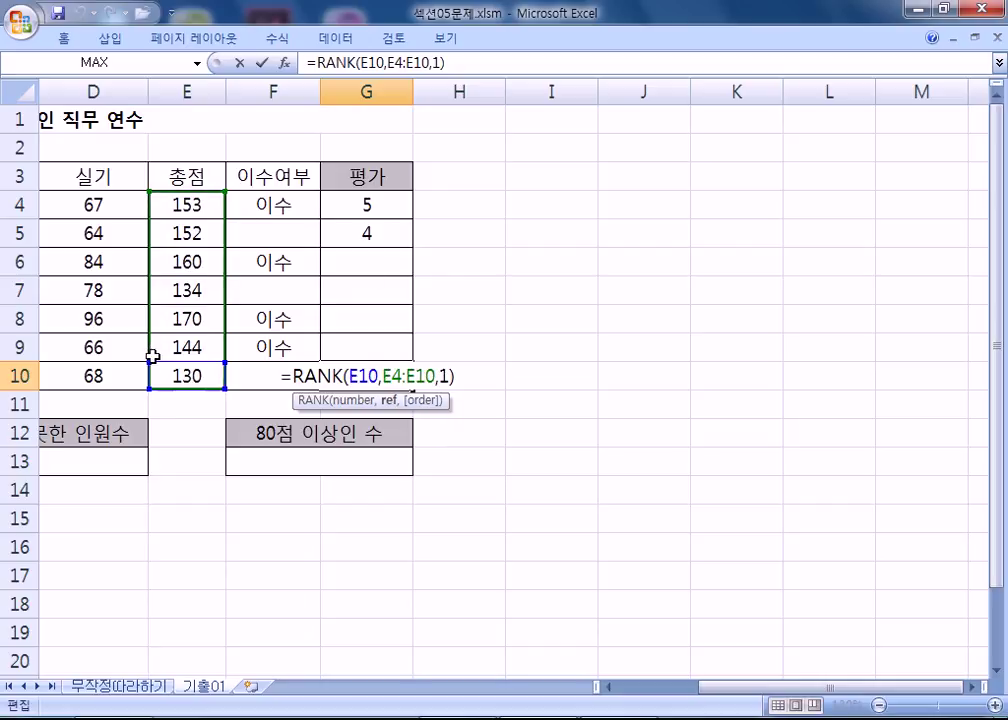
pyautogui.hotkey('alt', 'Tab')
pyautogui.moveTo(677, 199); pyautogui.dragTo(762, 197)
pyautogui.moveTo(677, 237); pyautogui.dragTo(766, 237)
pyautogui.moveTo(679, 277); pyautogui.dragTo(766, 277)
pyautogui.moveTo(711, 355); pyautogui.dragTo(800, 357)
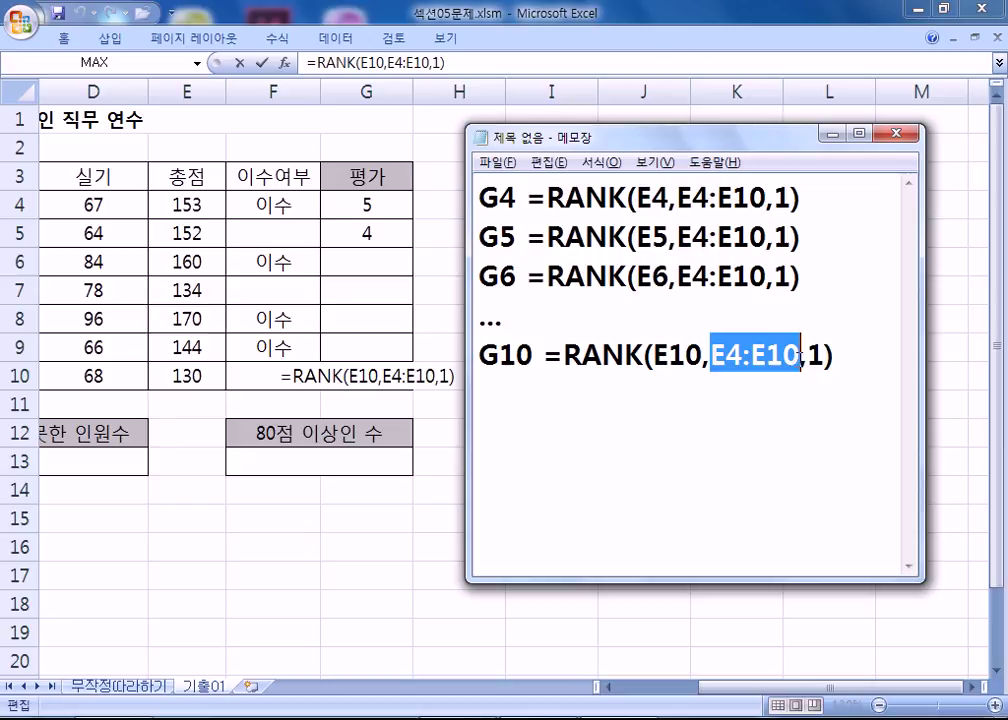
# - Write the generalized formula =RANK(왼쪽2,E4:E10,1) in Notepad, separated by a blank line below the G10 formula
pyautogui.click(622, 420)
pyautogui.press('BackSpace')
pyautogui.write('=')
pyautogui.press('Return')
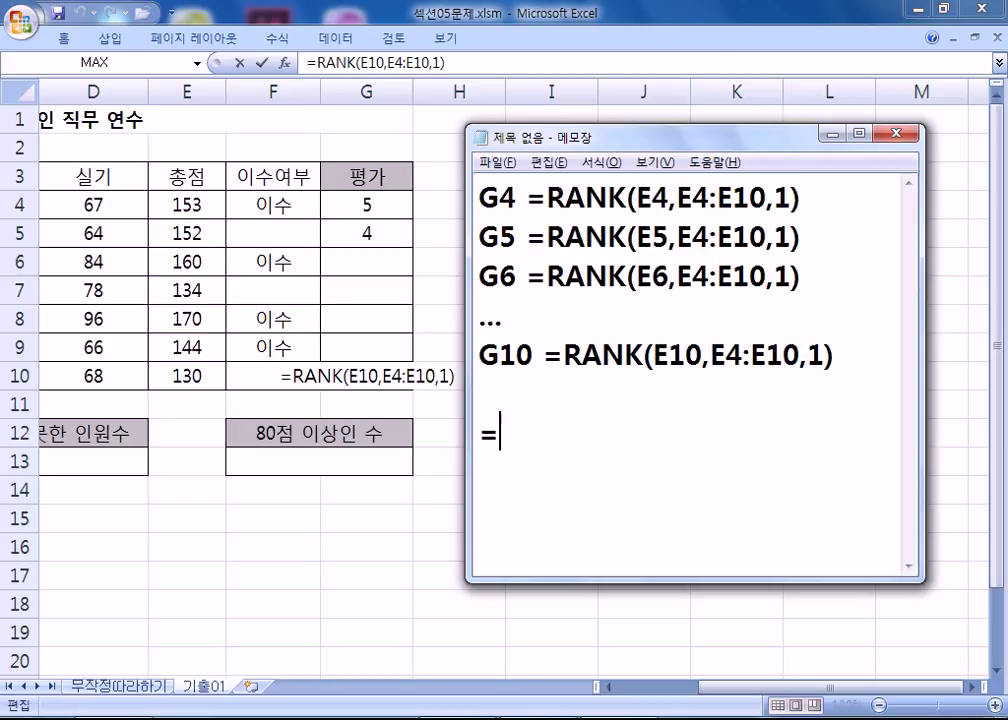
pyautogui.write('RANK(')
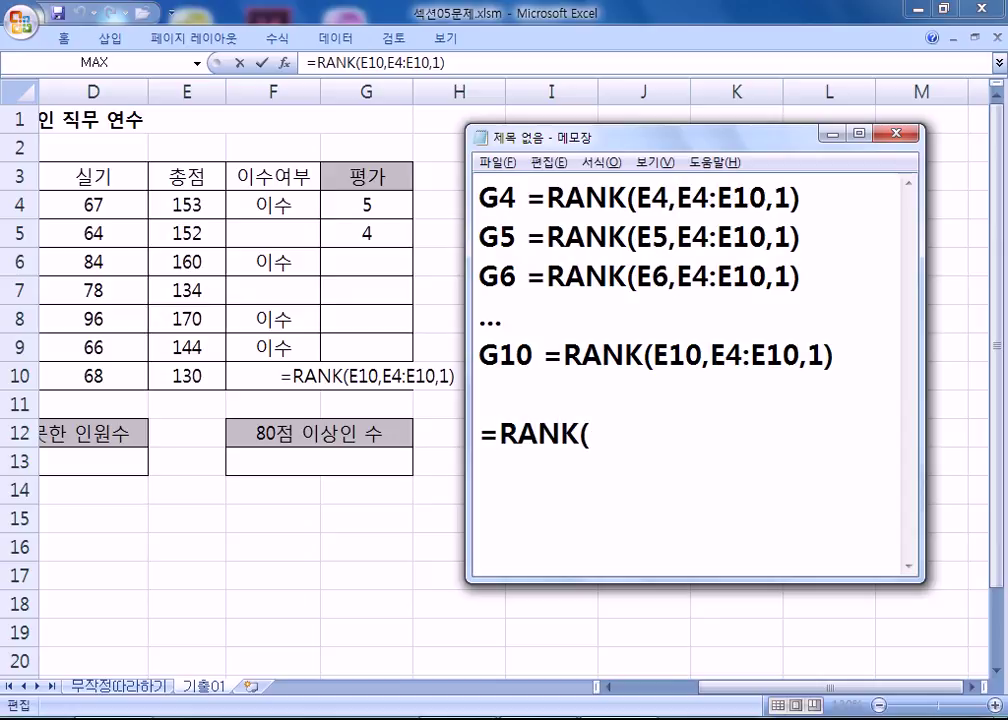
pyautogui.write('왼쪽')
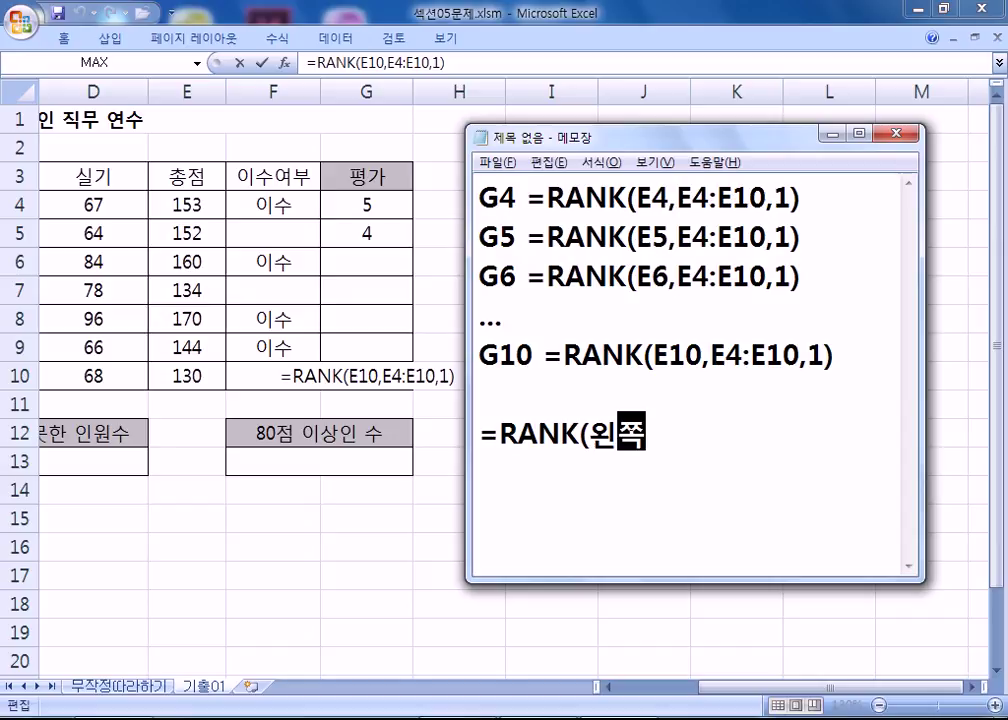
pyautogui.write('2')
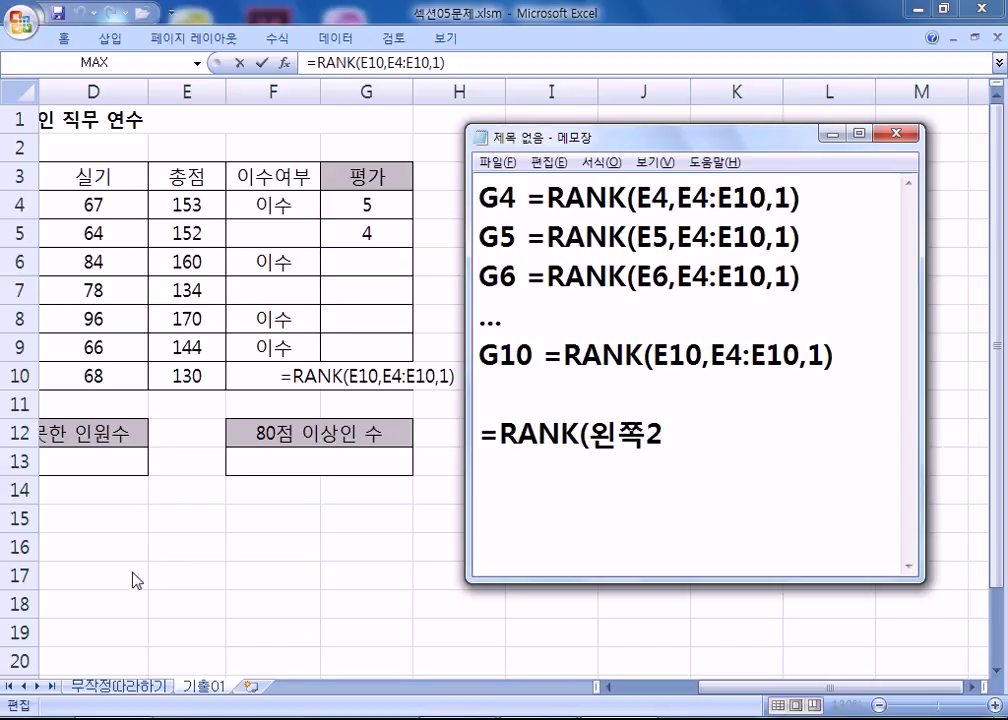
pyautogui.write(',ㄷ')
pyautogui.press('BackSpace')
pyautogui.write('E4:')
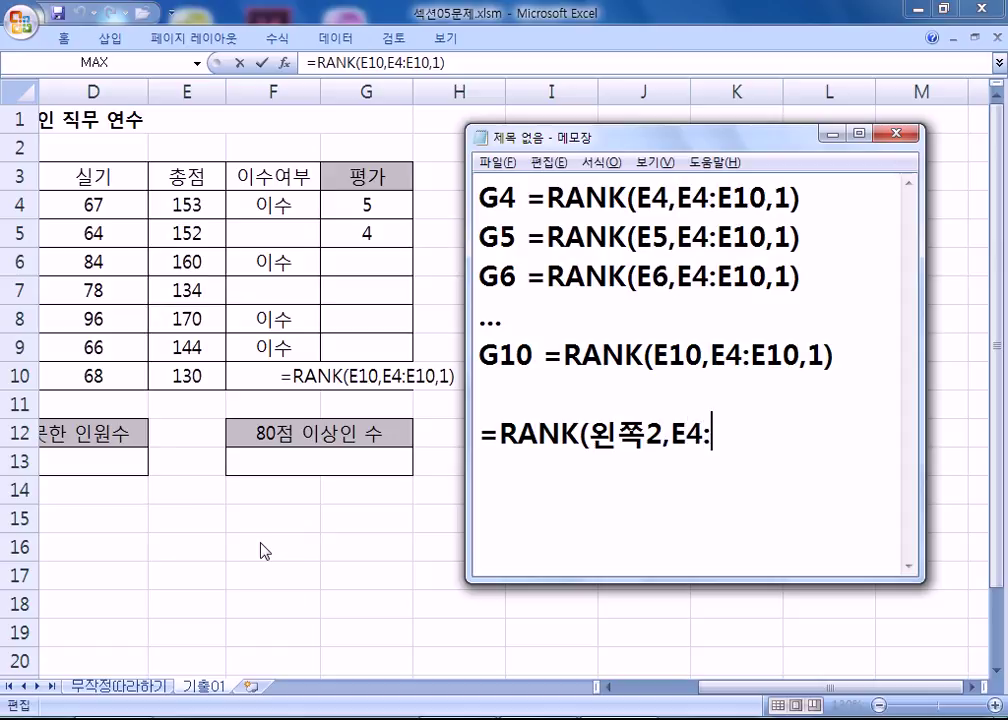
pyautogui.write('E10,1)')
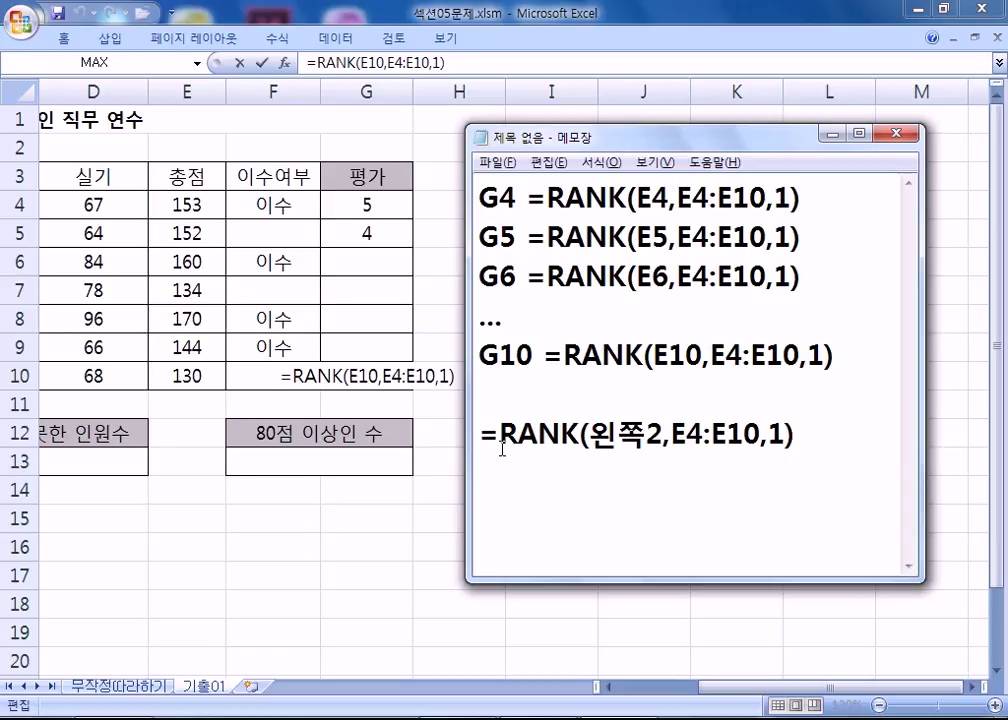
# - Compare the 왼쪽2 and E4:E10 arguments of the generalized formula with the matching arguments in the cell formulas above
pyautogui.moveTo(479, 198); pyautogui.dragTo(880, 360)
pyautogui.click(776, 410)
pyautogui.moveTo(592, 434); pyautogui.dragTo(645, 434)
pyautogui.click(641, 193)
pyautogui.doubleClick(641, 198)
pyautogui.doubleClick(507, 198)
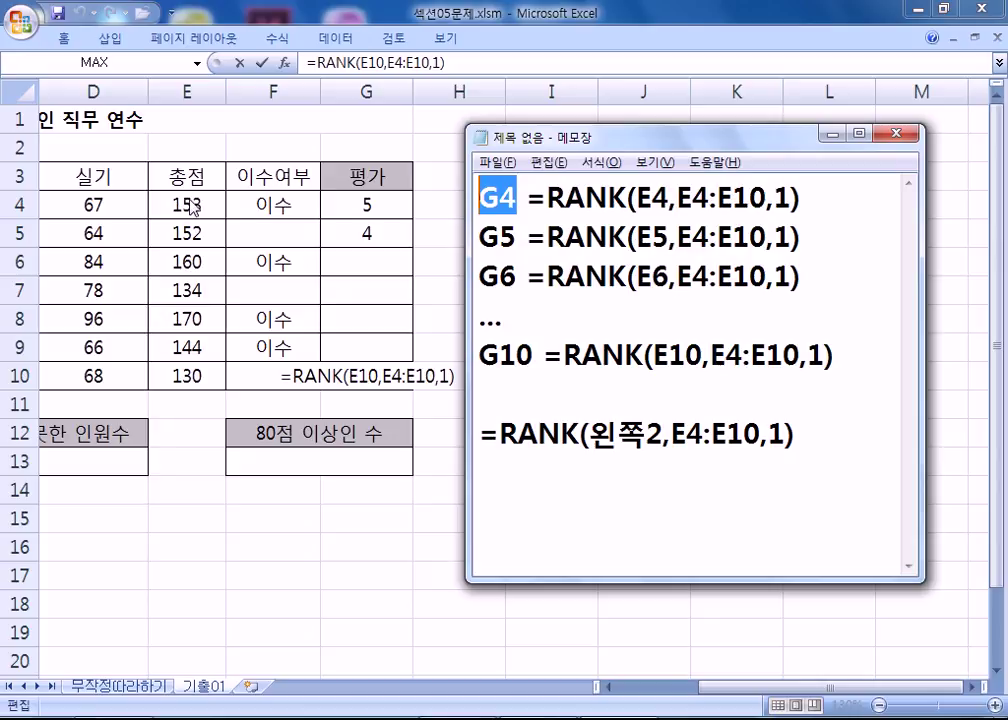
pyautogui.doubleClick(650, 277)
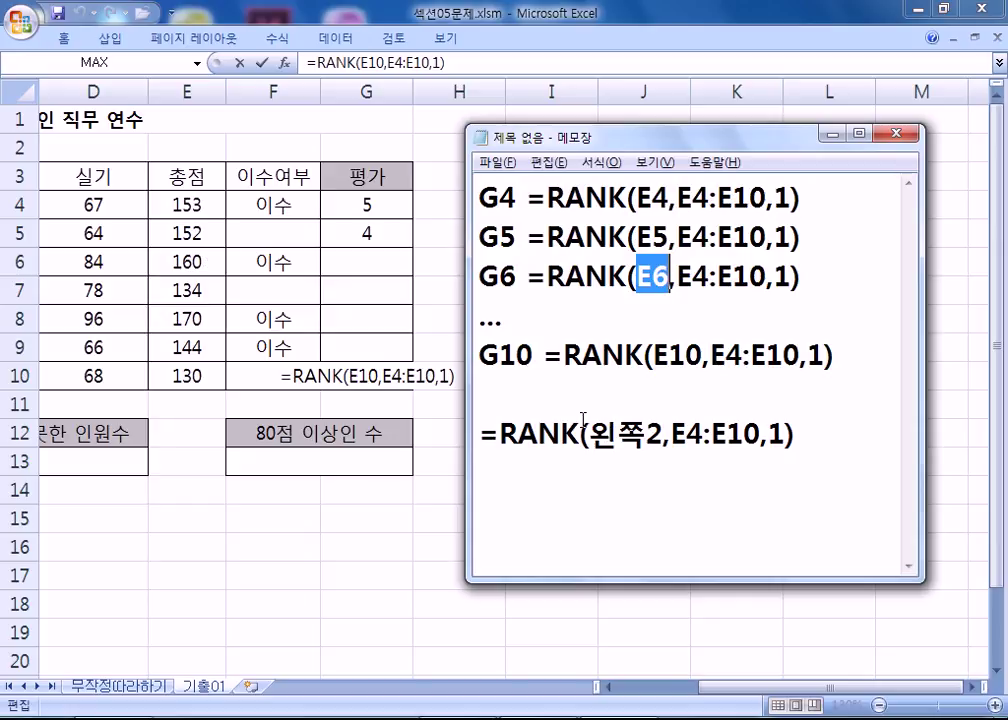
pyautogui.moveTo(678, 198); pyautogui.dragTo(765, 200)
pyautogui.moveTo(671, 435); pyautogui.dragTo(762, 440)
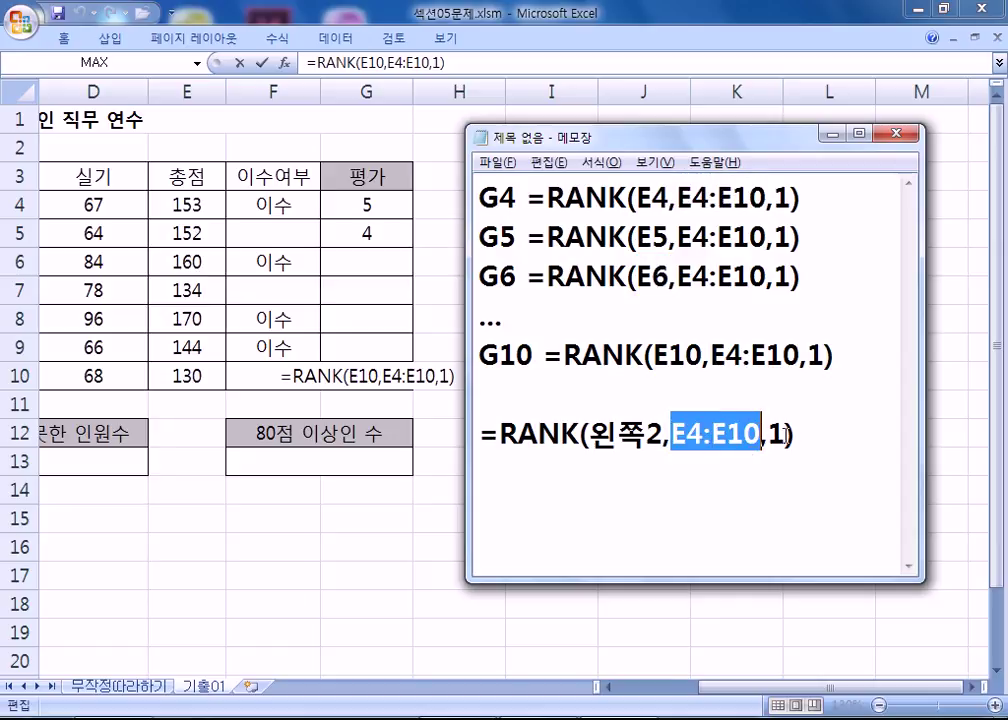
pyautogui.click(768, 435)
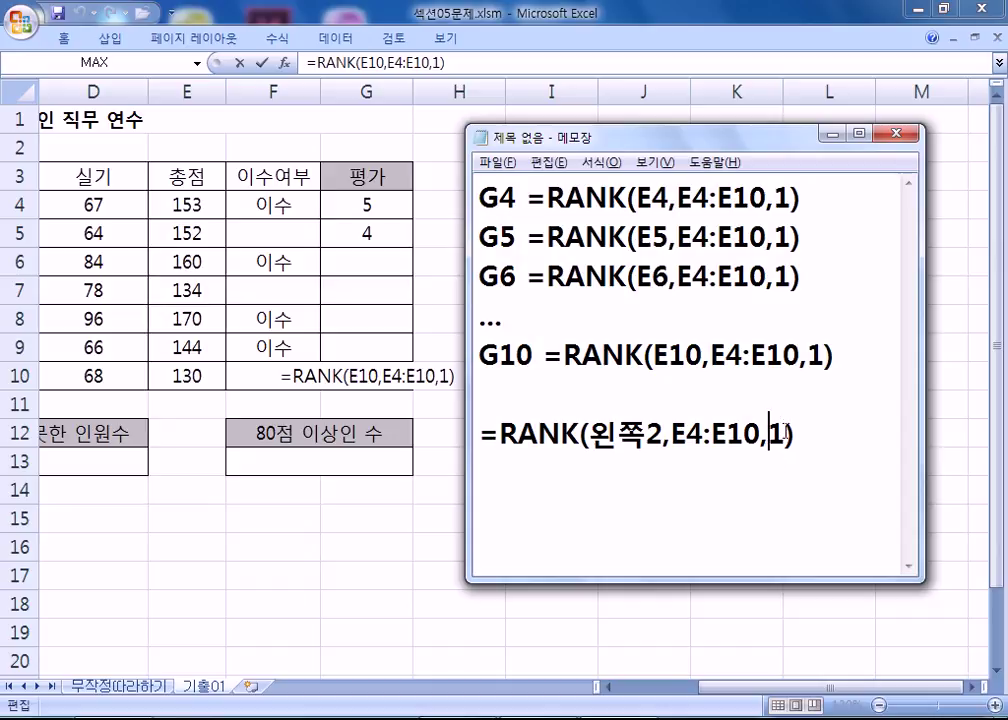
pyautogui.moveTo(794, 430); pyautogui.dragTo(456, 445)
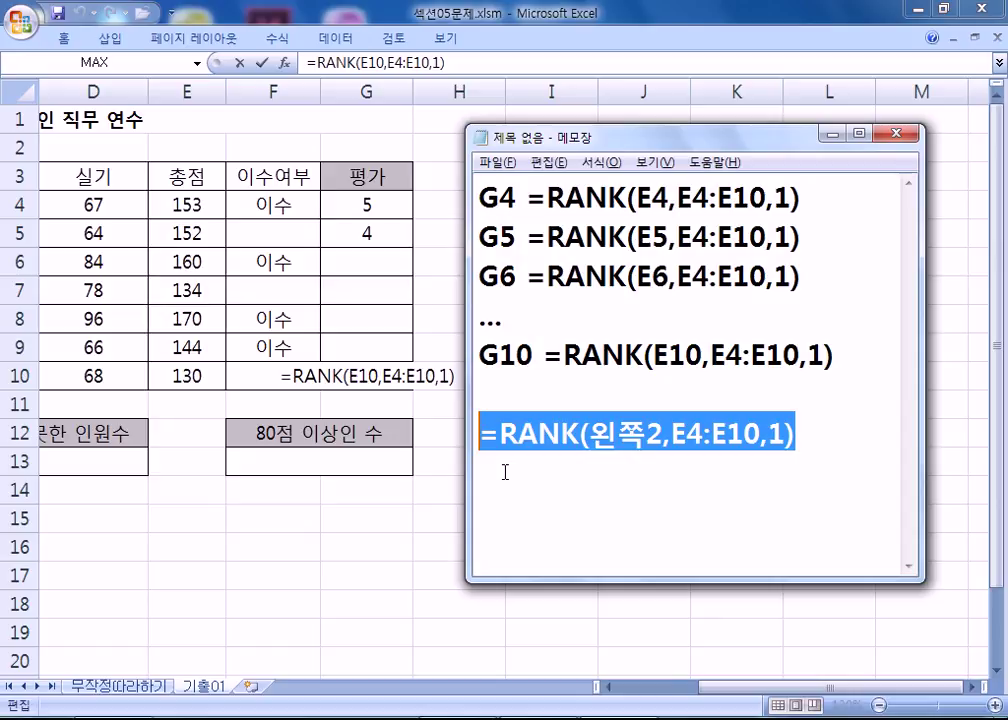
# - Switch to Excel, commit the pending formula in cell G10 and select the 평가 cells G4:G10
pyautogui.hotkey('alt', 'Tab')
pyautogui.hotkey('ctrl', 'Return')
pyautogui.moveTo(381, 203); pyautogui.dragTo(352, 377)
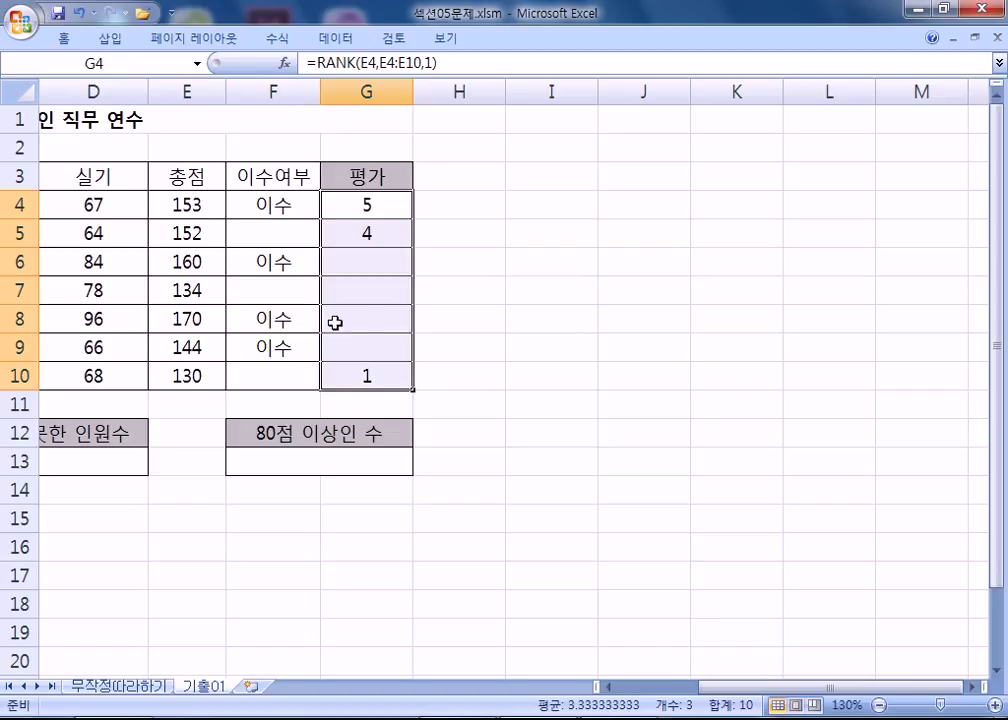
# - Examine the formula in cell G4 and its E4 and E4:E10 arguments in the matching Notepad line, leaving the cell unchanged
pyautogui.click(373, 203)
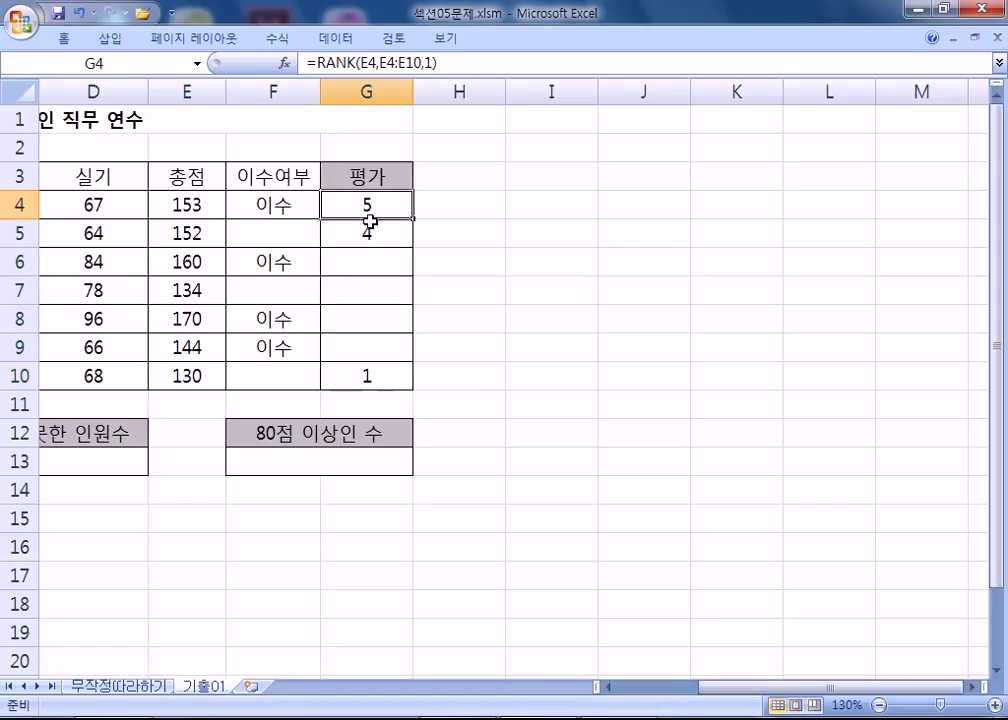
pyautogui.doubleClick(378, 212)
pyautogui.hotkey('alt', 'Tab')
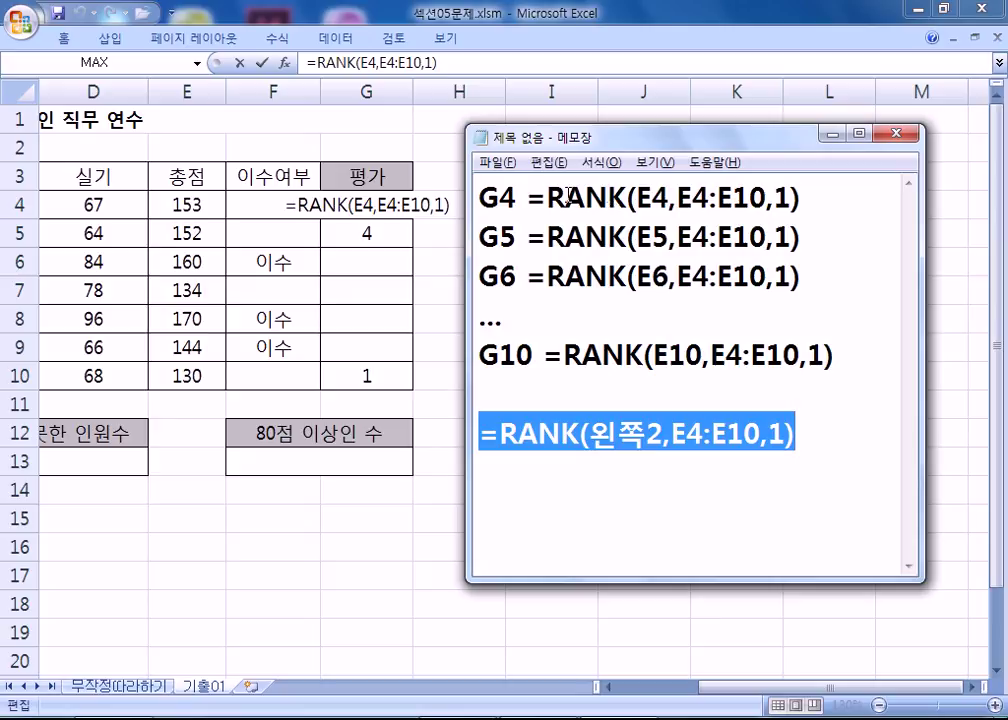
pyautogui.moveTo(545, 197)
pyautogui.mouseDown()
pyautogui.moveTo(814, 198)
pyautogui.moveTo(527, 198)
pyautogui.mouseUp()
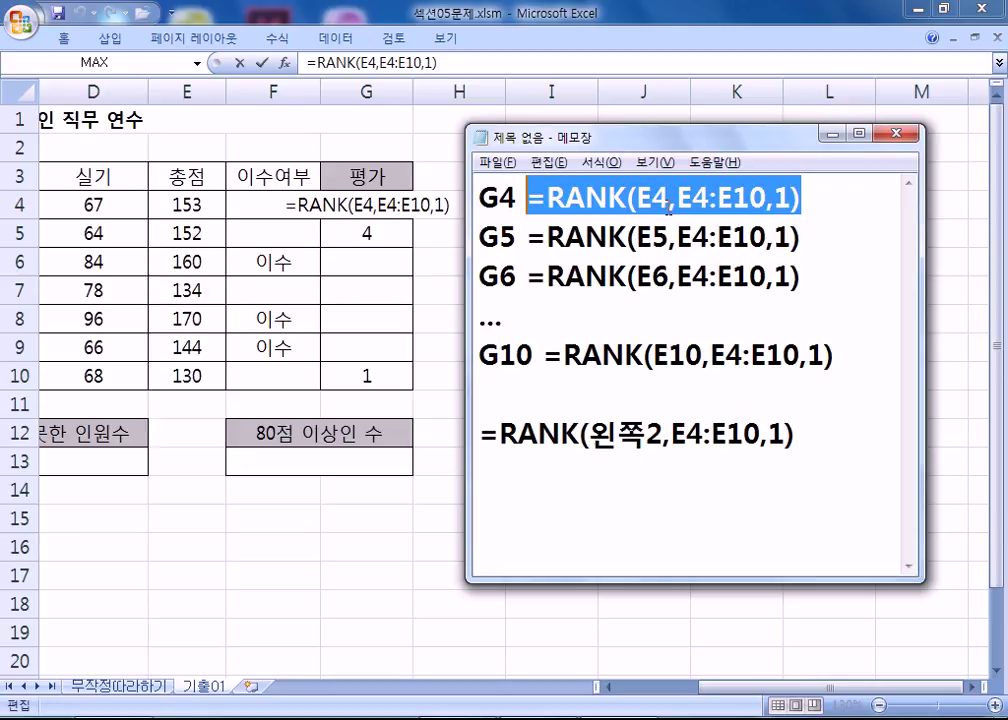
pyautogui.moveTo(638, 197); pyautogui.dragTo(668, 198)
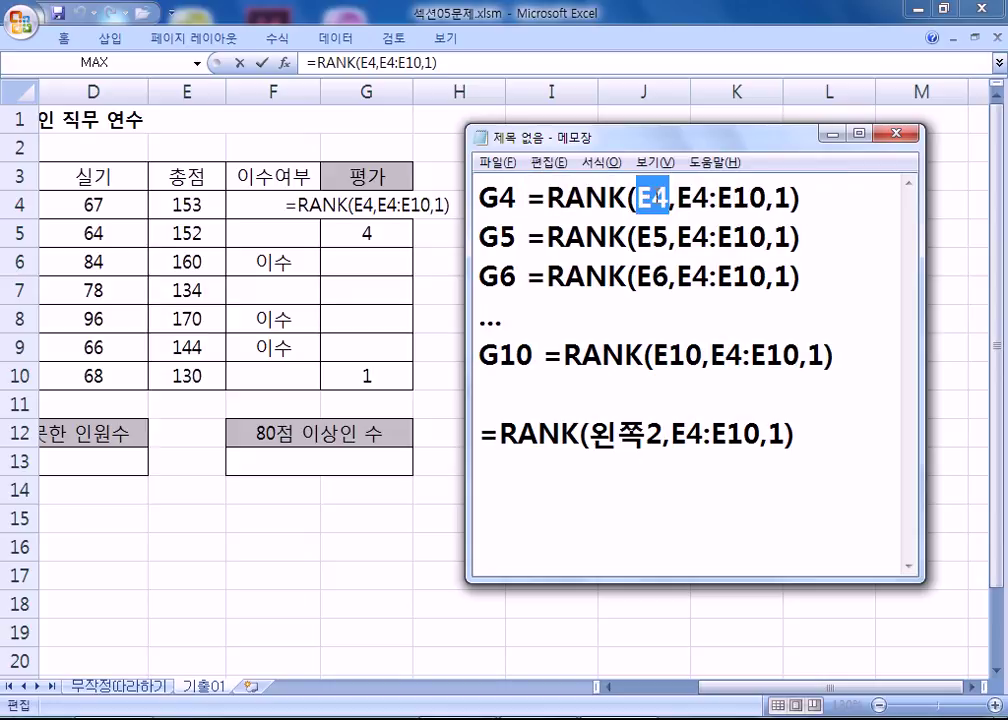
pyautogui.moveTo(676, 195); pyautogui.dragTo(765, 197)
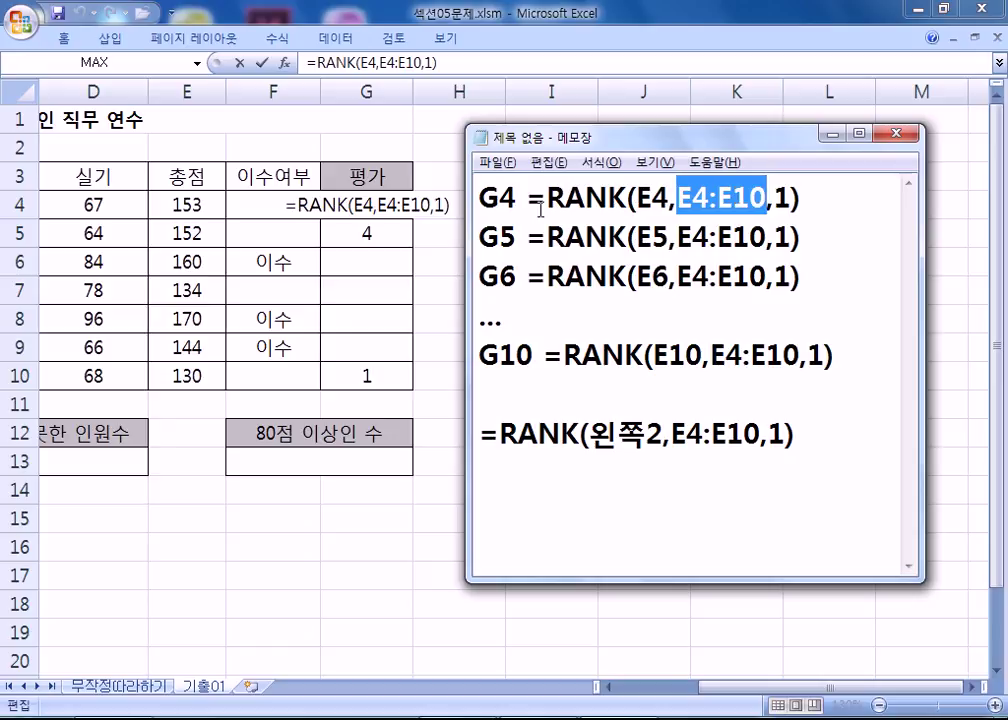
pyautogui.click(423, 245)
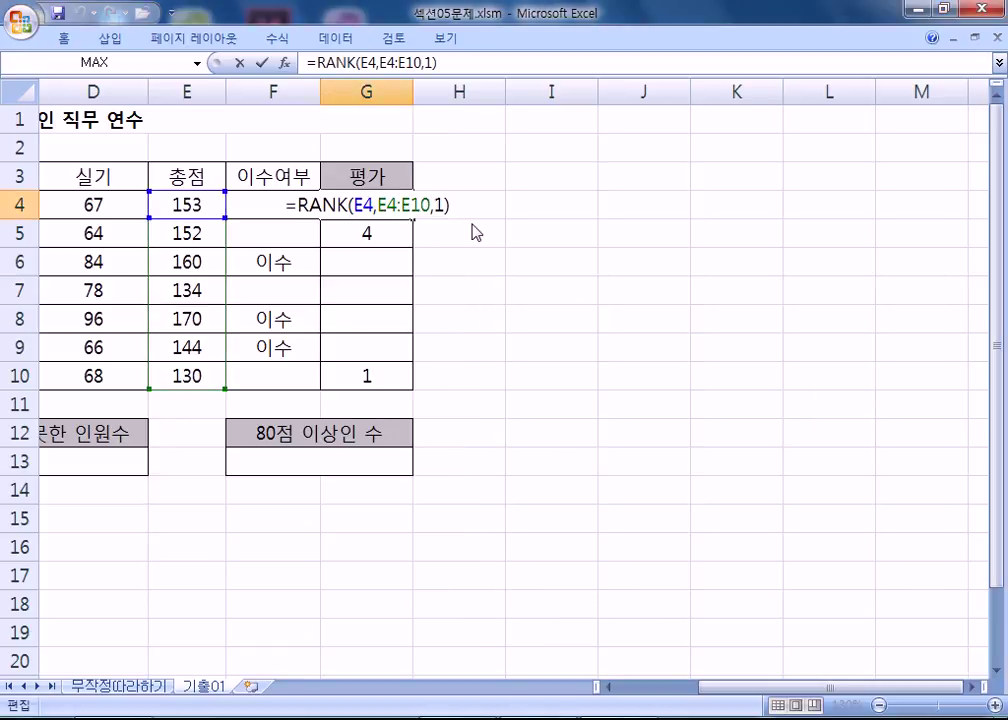
pyautogui.press('Escape')
pyautogui.hotkey('alt', 'Tab')
pyautogui.hotkey('alt', 'Tab')
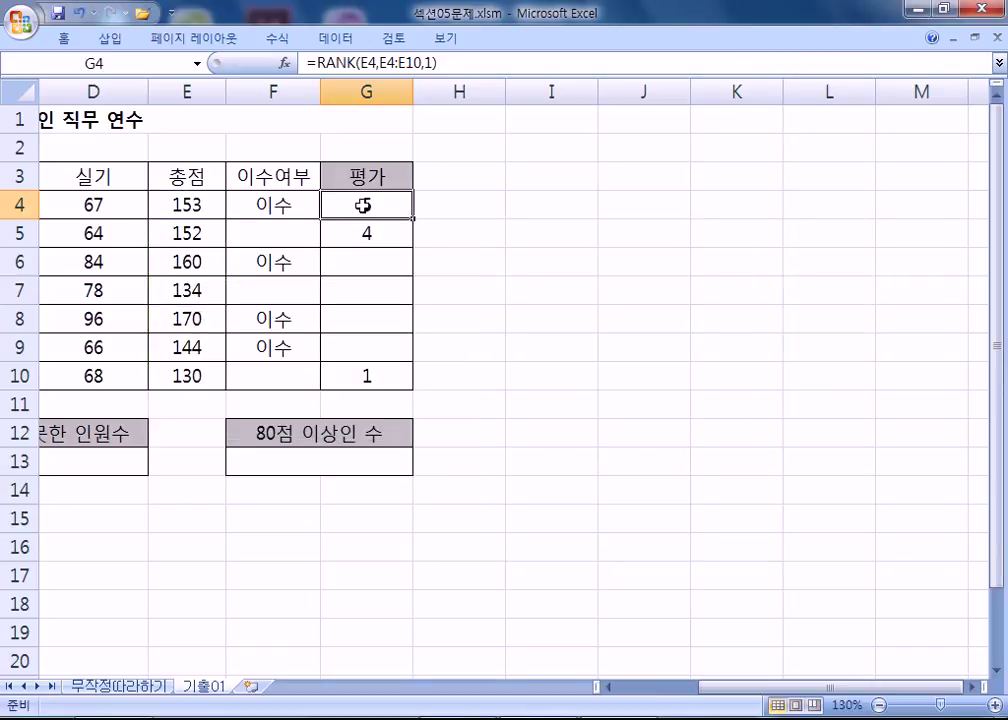
# - Locate cell E4 and range E4:E10 in the sheet and match them to the arguments of Notepad's G4 formula
pyautogui.click(282, 203)
pyautogui.click(199, 205)
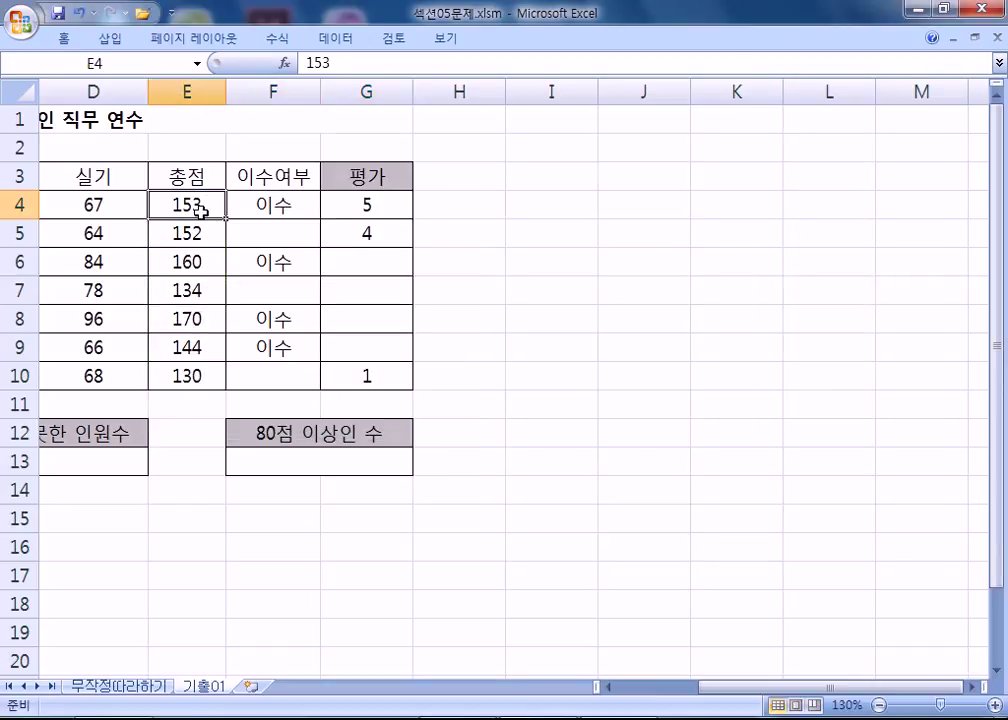
pyautogui.moveTo(198, 205); pyautogui.dragTo(182, 375)
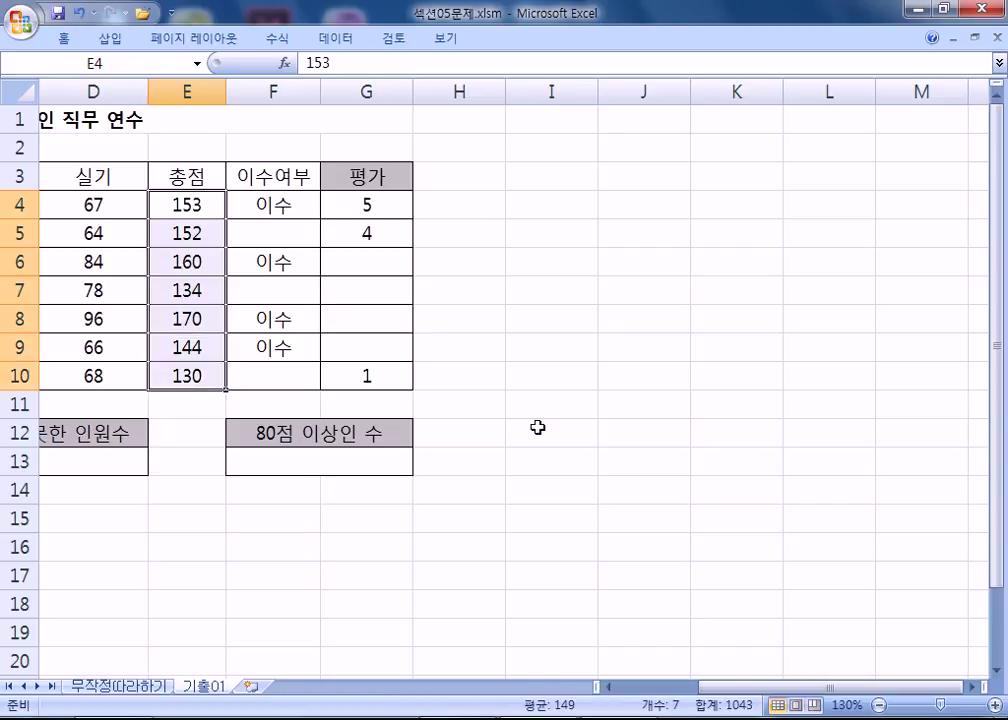
pyautogui.hotkey('alt', 'Tab')
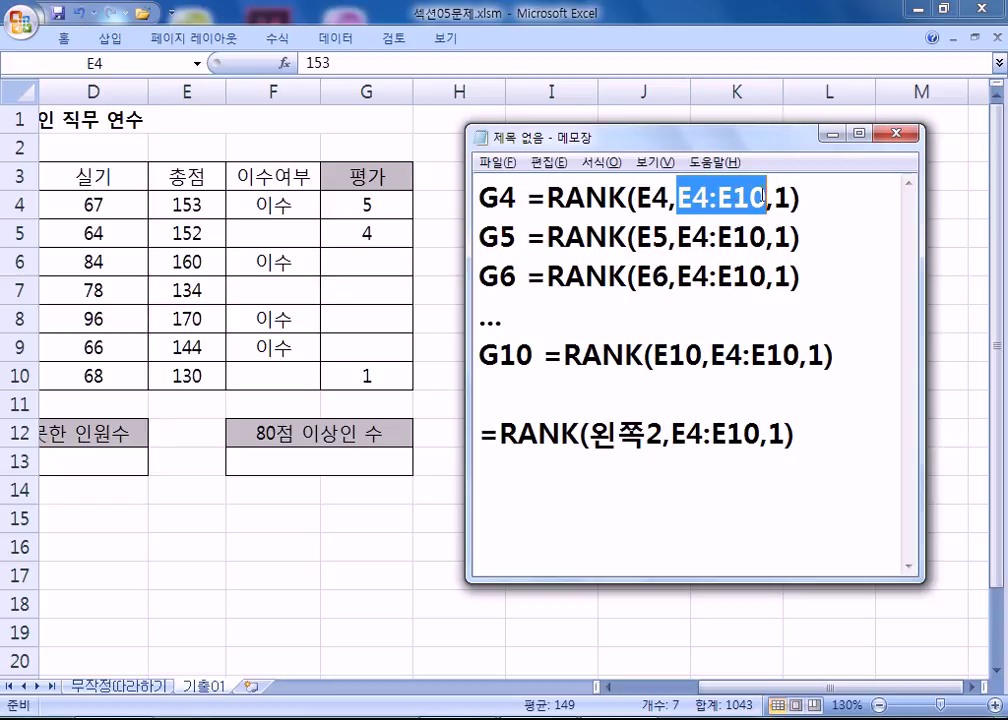
pyautogui.doubleClick(641, 197)
pyautogui.click(659, 197)
pyautogui.moveTo(678, 197); pyautogui.dragTo(708, 197)
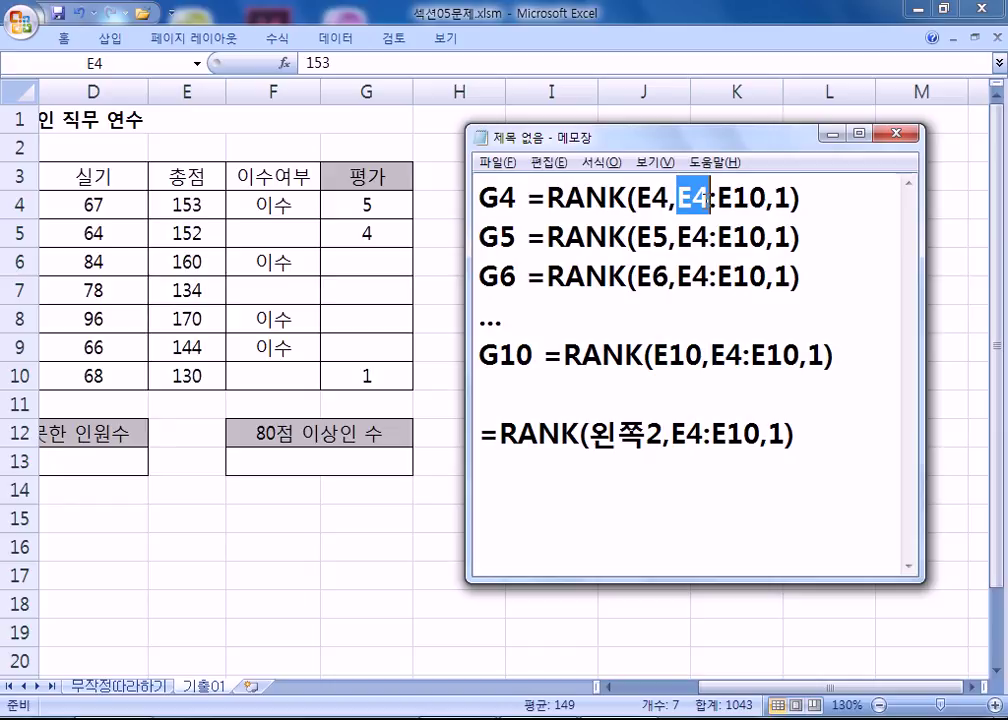
pyautogui.moveTo(710, 197); pyautogui.dragTo(760, 197)
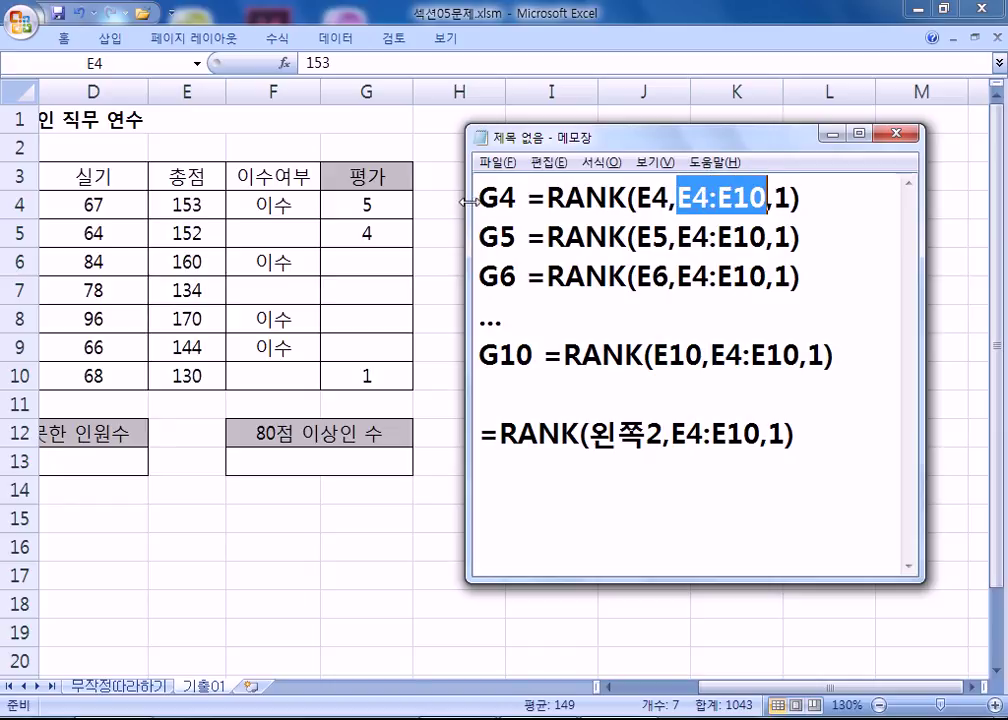
pyautogui.click(190, 204)
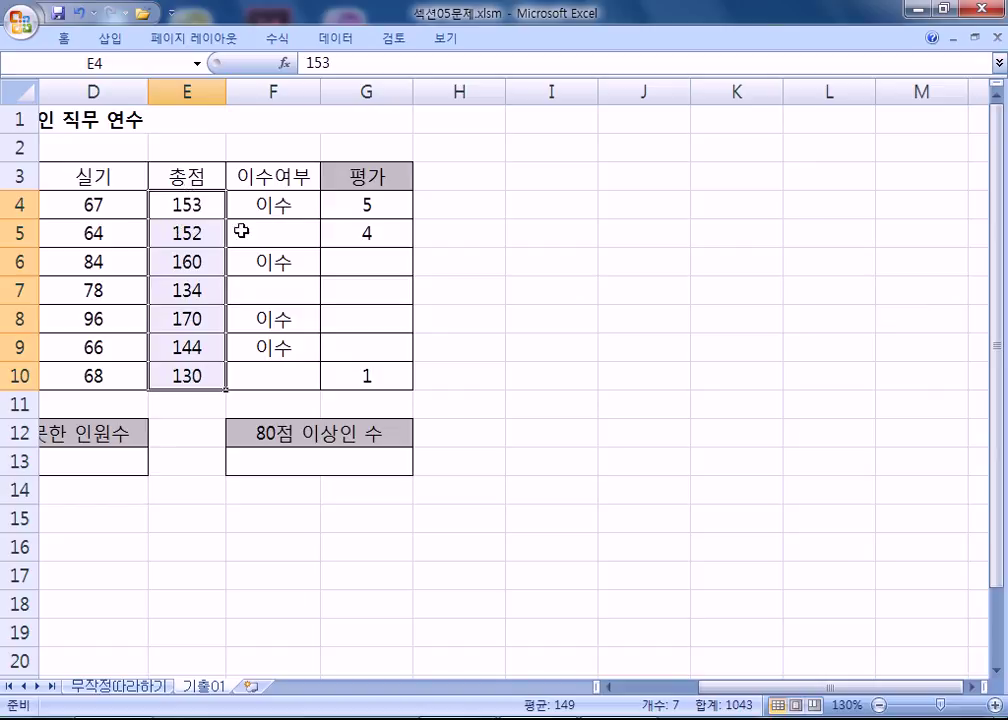
pyautogui.hotkey('alt', 'Tab')
pyautogui.moveTo(639, 197); pyautogui.dragTo(667, 197)
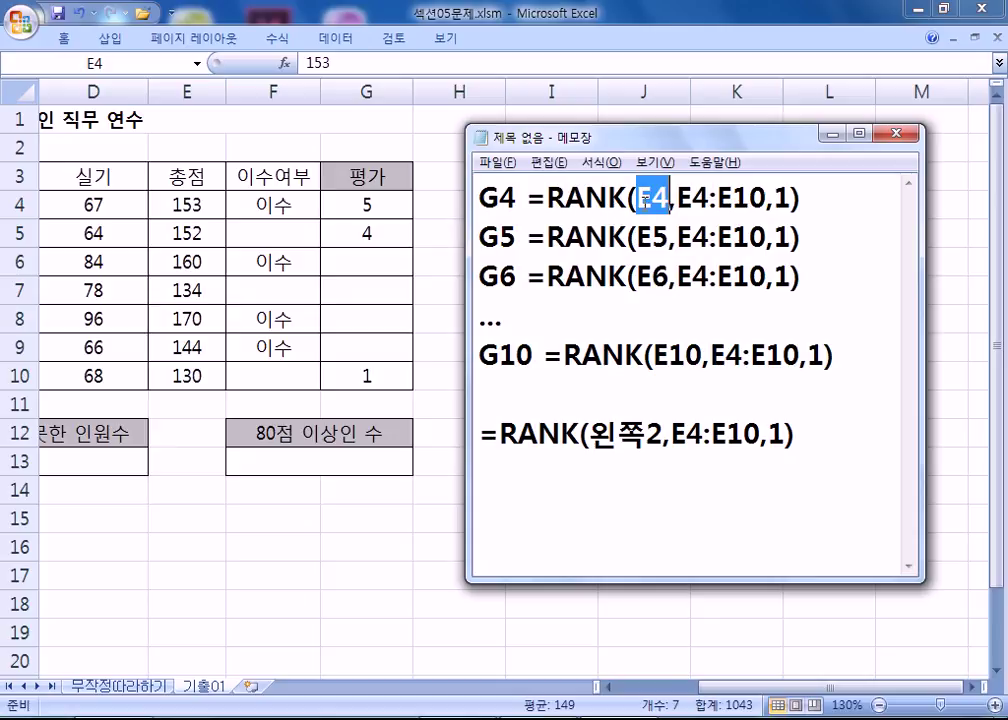
# - Insert a line below the G4 formula in Notepad labelling its first two arguments 상대,절대
pyautogui.click(802, 198)
pyautogui.press('Return')
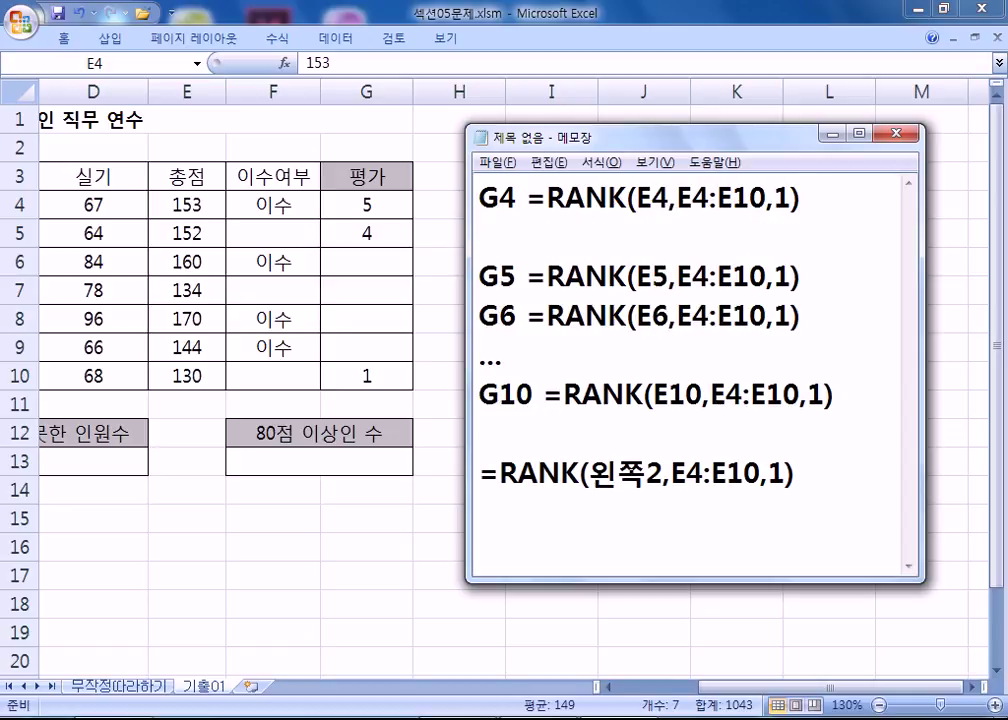
pyautogui.write('상대,')
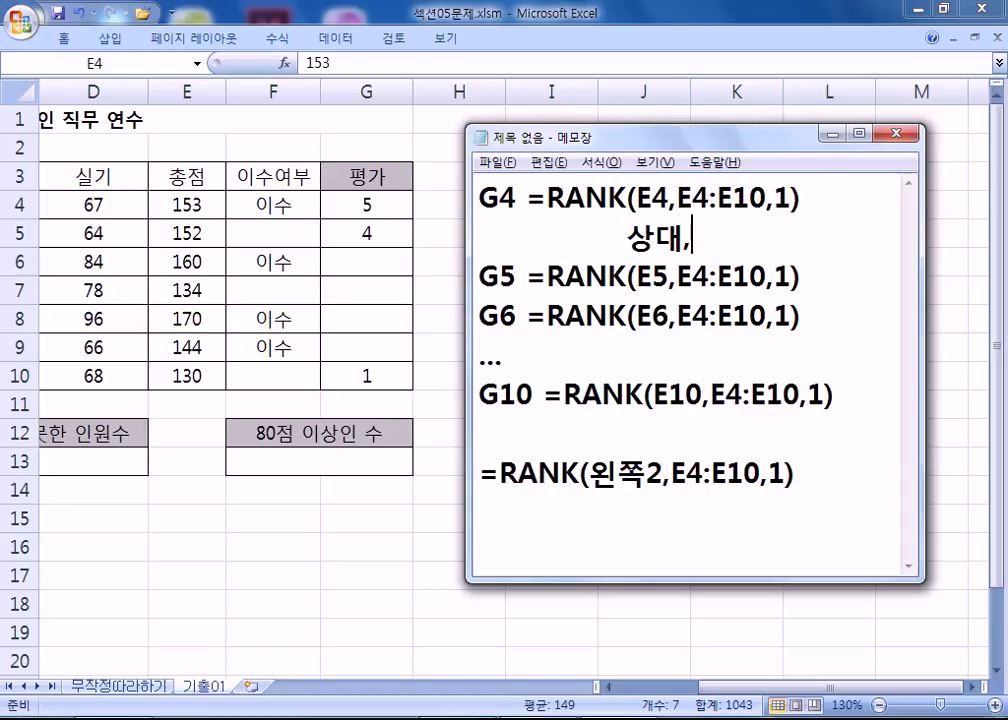
pyautogui.moveTo(664, 199); pyautogui.dragTo(760, 199)
pyautogui.click(733, 236)
pyautogui.write('절대')
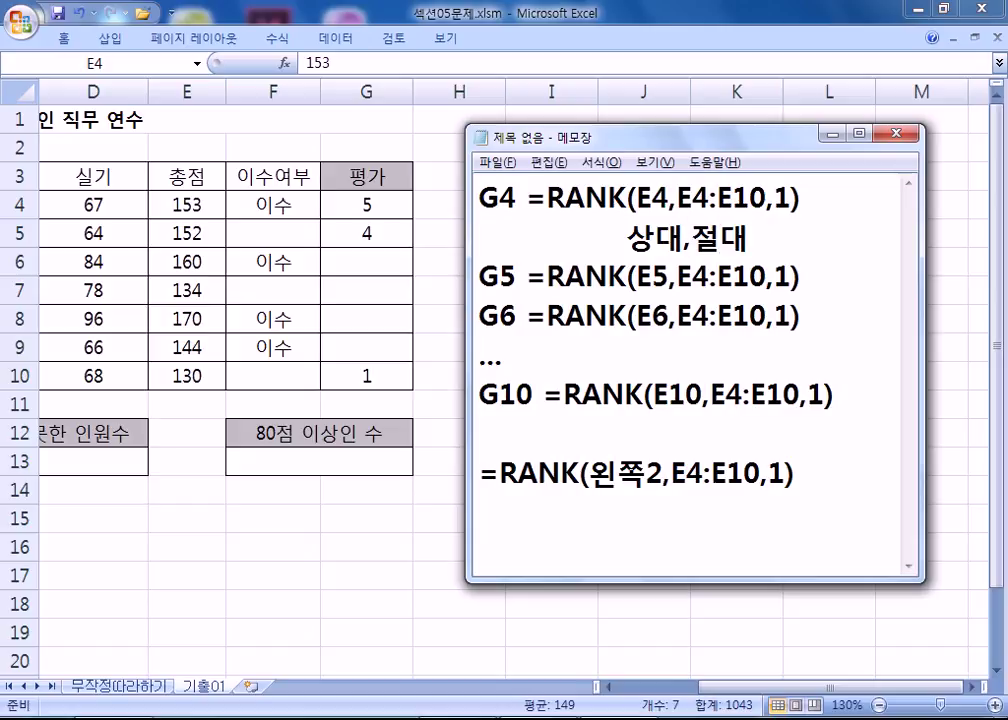
# - Compare the relative E4 argument with the absolute E4:E10 range in the G4 and G5 formulas in Notepad
pyautogui.moveTo(637, 198); pyautogui.dragTo(668, 215)
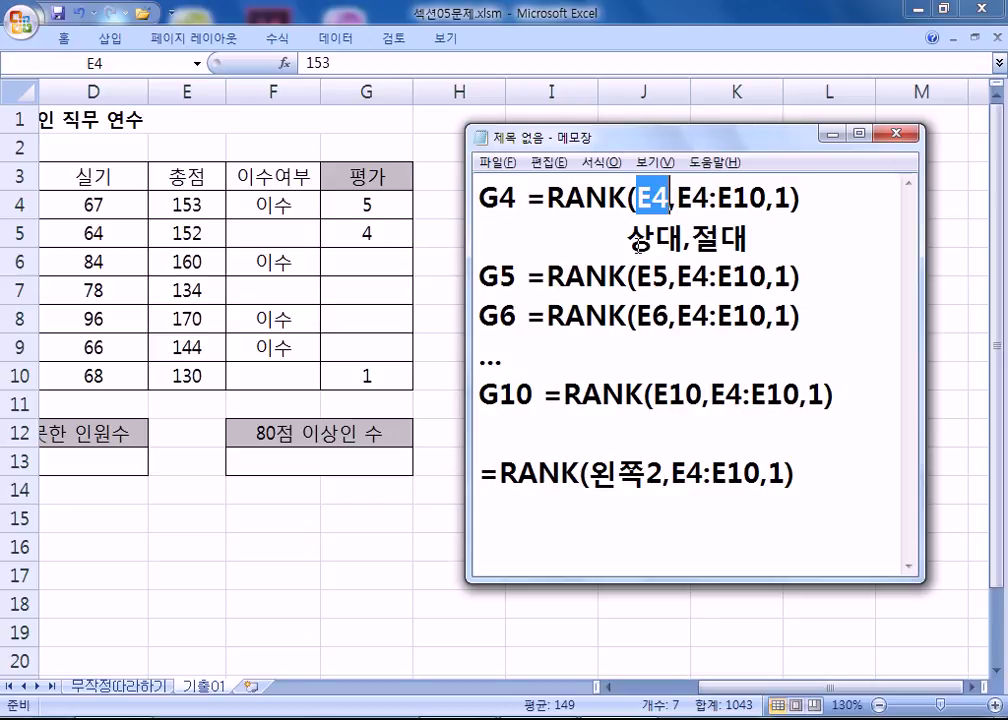
pyautogui.moveTo(679, 198); pyautogui.dragTo(766, 200)
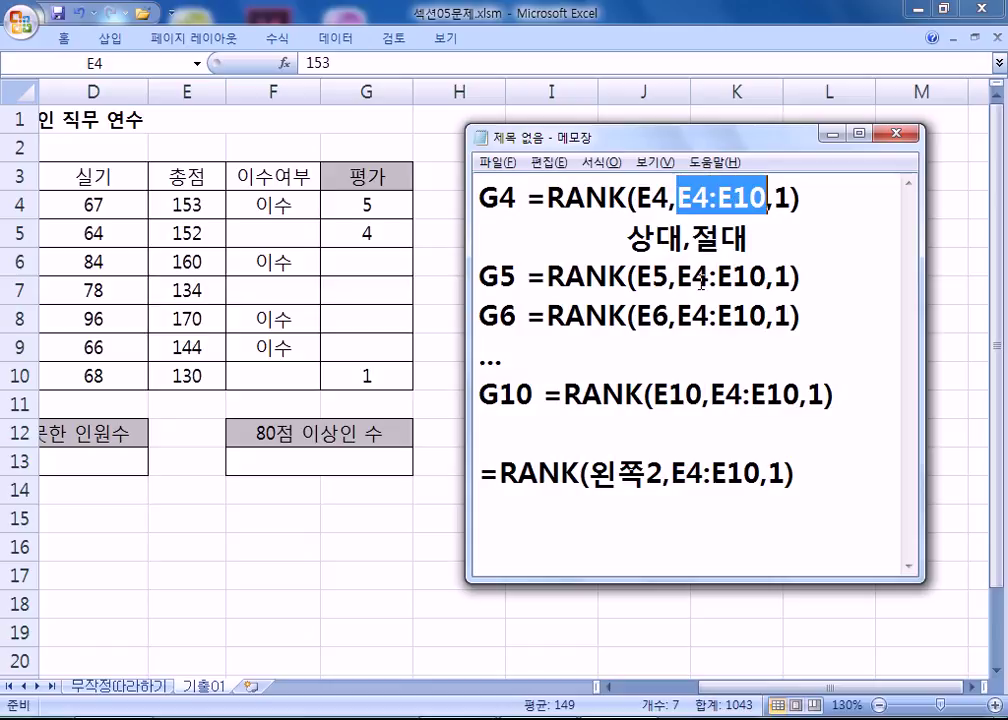
pyautogui.moveTo(678, 277); pyautogui.dragTo(770, 277)
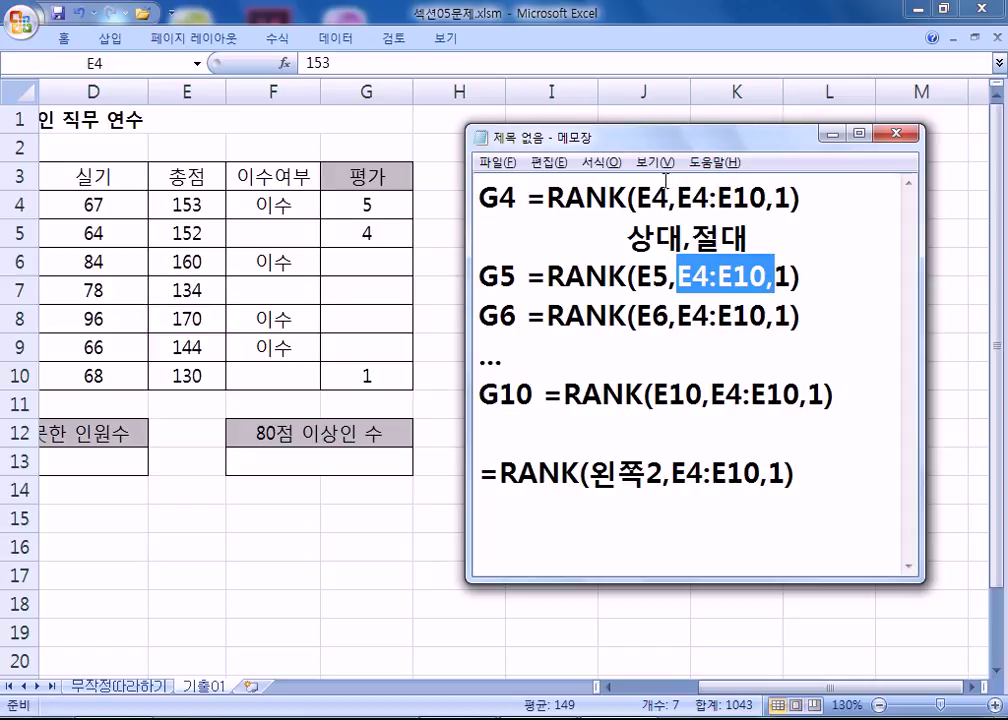
pyautogui.click(640, 199)
pyautogui.moveTo(640, 199); pyautogui.dragTo(710, 197)
pyautogui.click(681, 197)
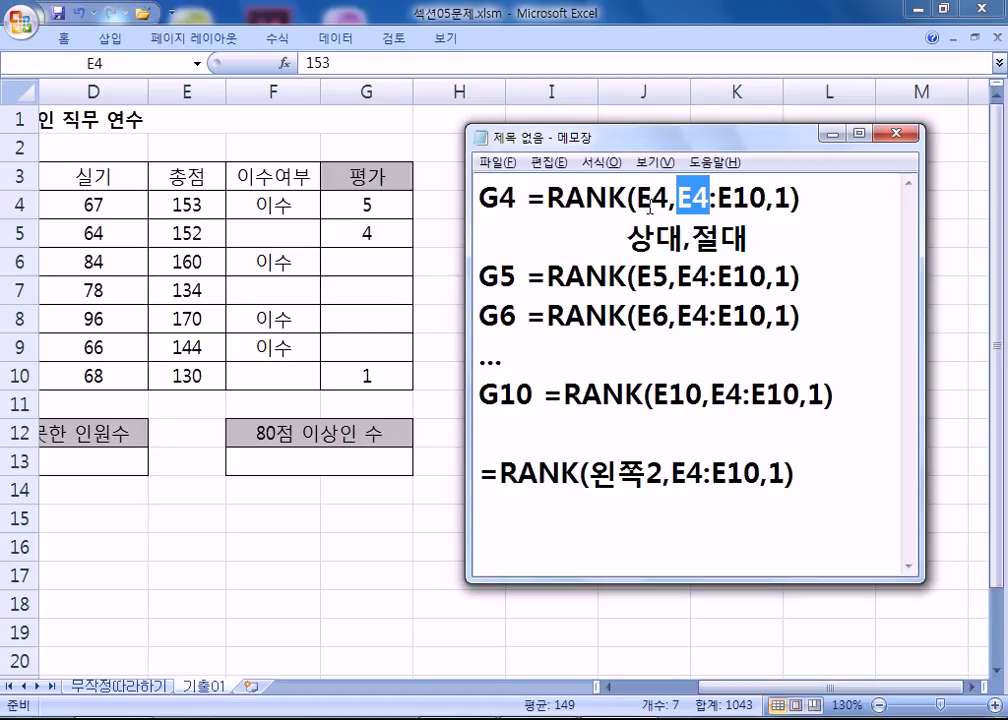
pyautogui.click(640, 199)
pyautogui.moveTo(640, 199); pyautogui.dragTo(668, 198)
pyautogui.click(679, 197)
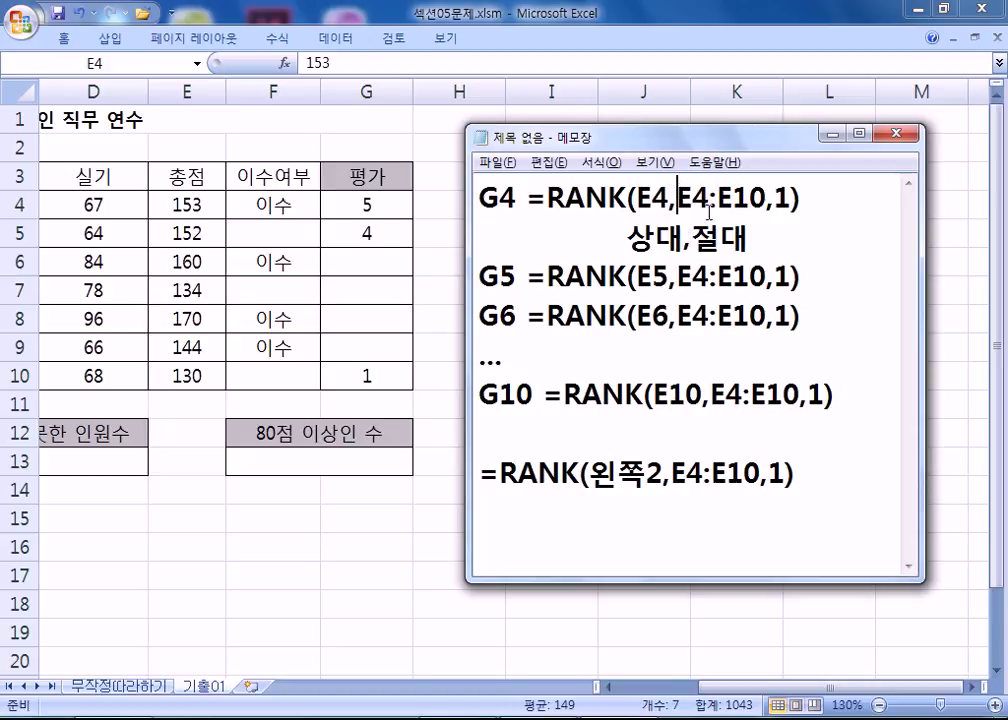
# - Make the range in Notepad's G4 formula absolute so that it reads =RANK(E4,$E$4:$E$10,1)
pyautogui.write('$')
pyautogui.click(714, 198)
pyautogui.write('$')
pyautogui.click(733, 198)
pyautogui.write('$')
pyautogui.click(784, 198)
pyautogui.write('$')
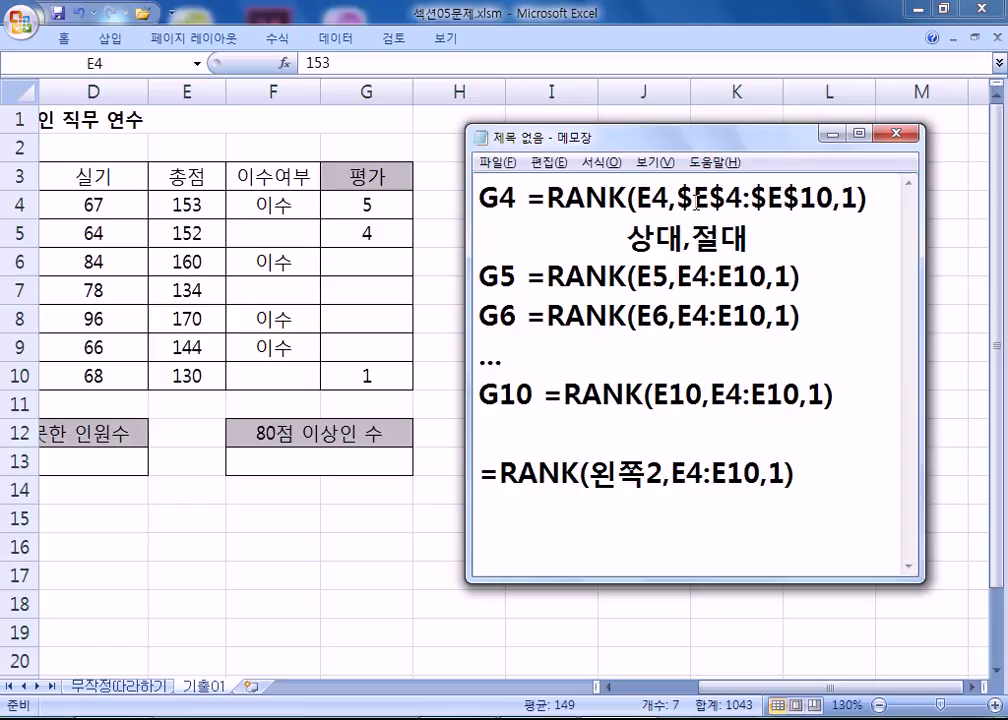
# - Compare the absolute range $E$4:$E$10 with the relative argument E4 in Notepad's G4 formula
pyautogui.moveTo(677, 198); pyautogui.dragTo(834, 197)
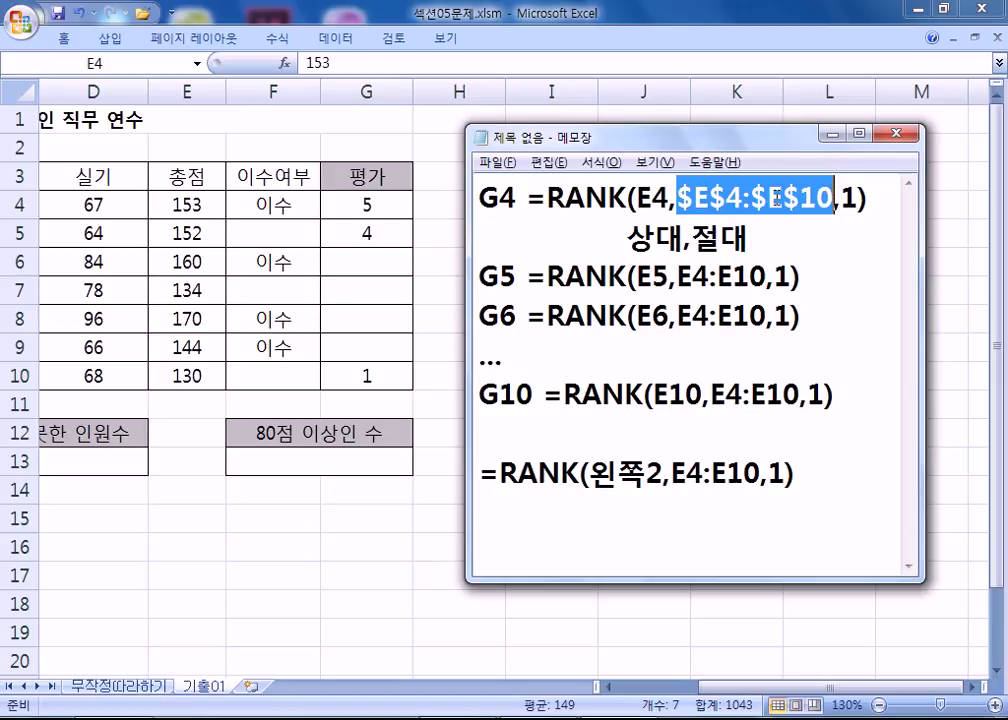
pyautogui.moveTo(652, 198)
pyautogui.mouseDown()
pyautogui.moveTo(664, 198)
pyautogui.moveTo(640, 198)
pyautogui.moveTo(668, 198)
pyautogui.mouseUp()
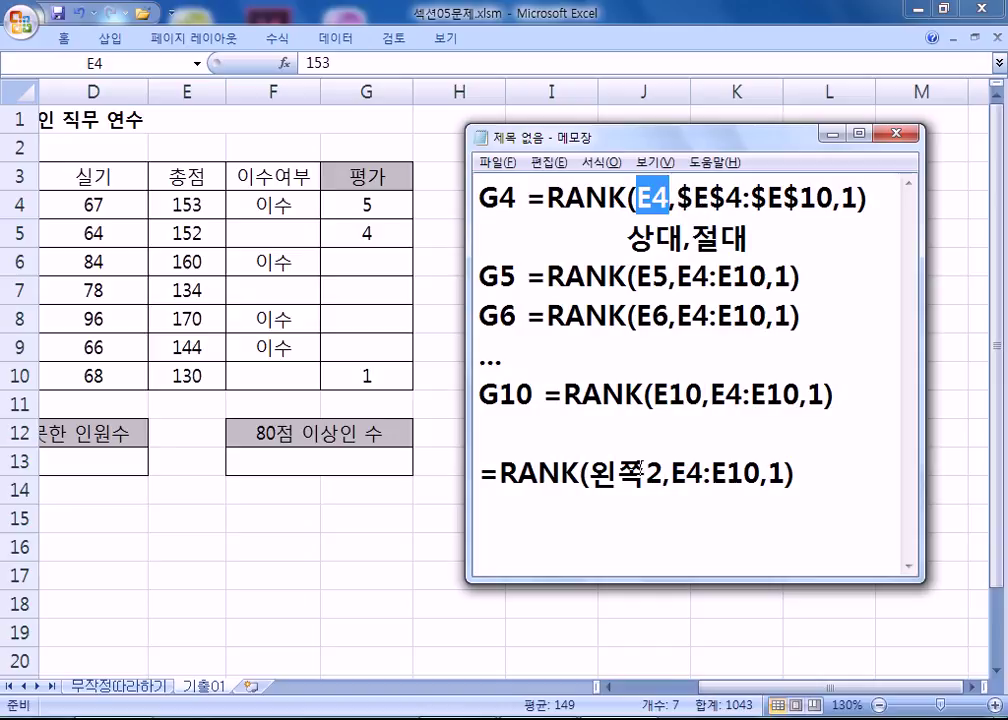
pyautogui.click(614, 522)
# - Clear G5:G10 in the 기출01 sheet and fill cell G4's RANK formula down to G10
pyautogui.hotkey('alt', 'Tab')
pyautogui.moveTo(384, 226); pyautogui.dragTo(378, 376)
pyautogui.press('Delete')
pyautogui.click(400, 203)
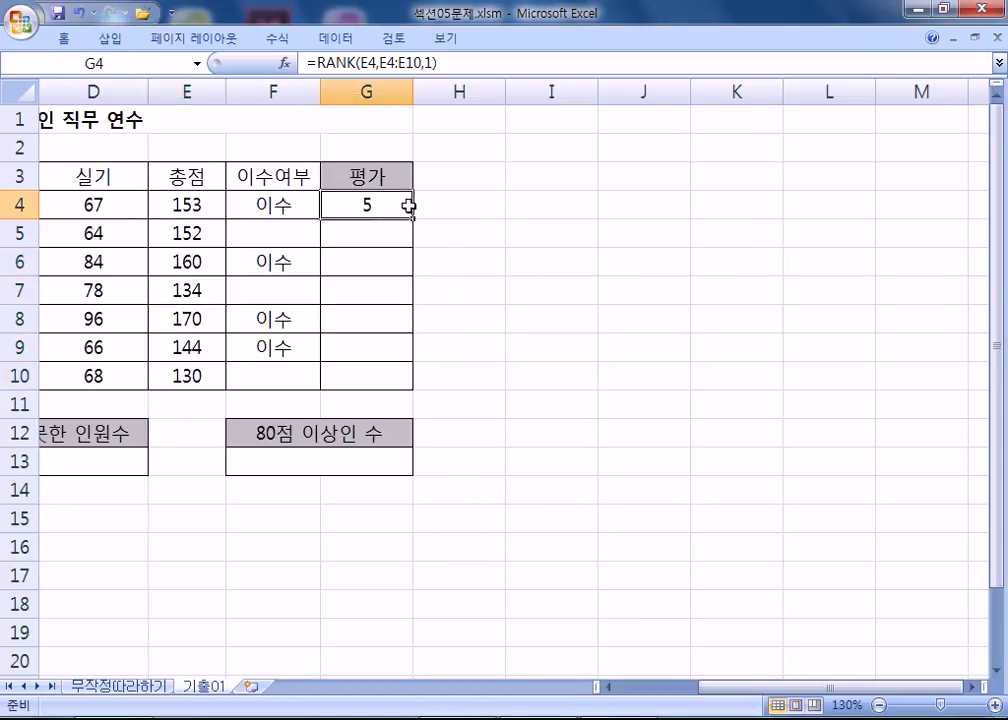
pyautogui.doubleClick(403, 200)
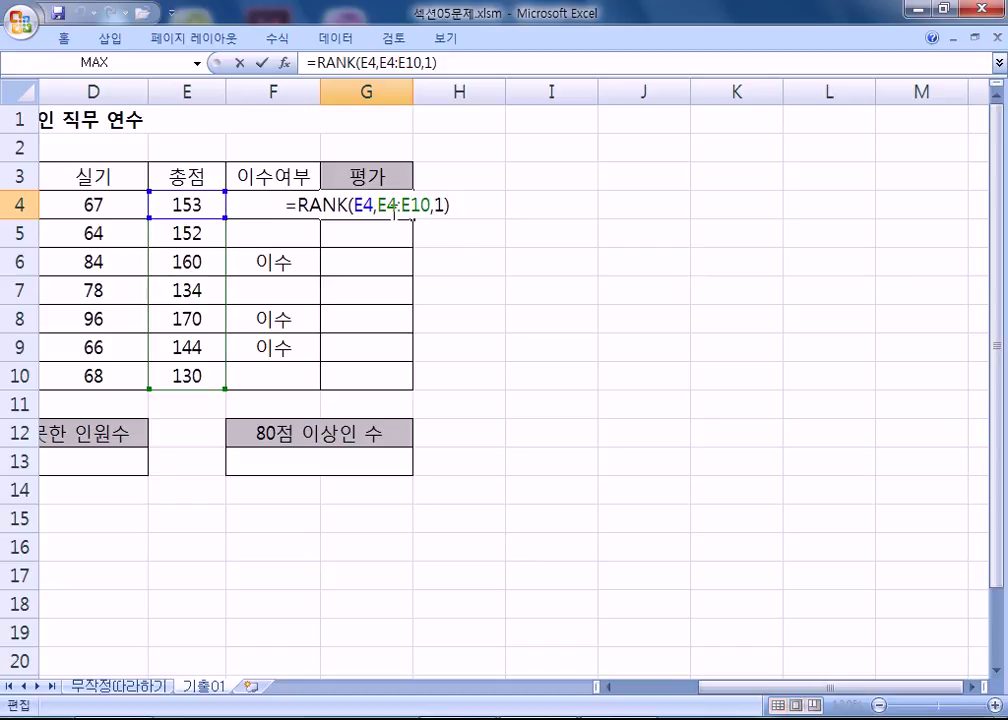
pyautogui.hotkey('ctrl', 'Return')
pyautogui.moveTo(412, 218); pyautogui.dragTo(407, 387)
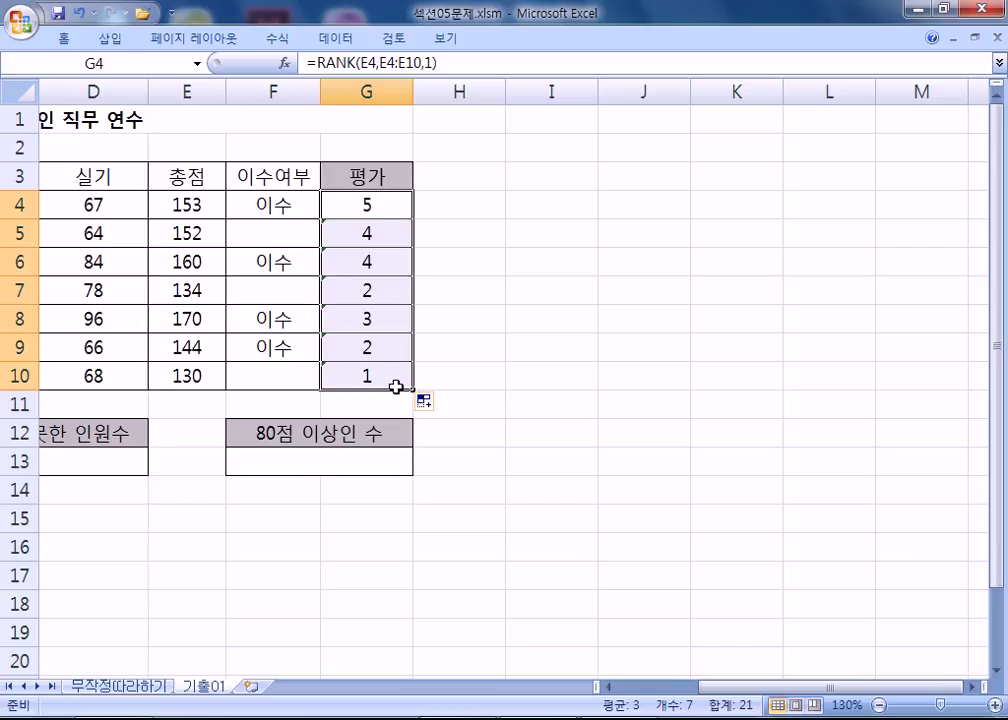
# - Copy cell G4's formula =RANK(E4,E4:E10,1) into Notepad beneath a new dashed separator line
pyautogui.click(395, 205)
pyautogui.moveTo(463, 61); pyautogui.dragTo(291, 66)
pyautogui.hotkey('ctrl', 'c')
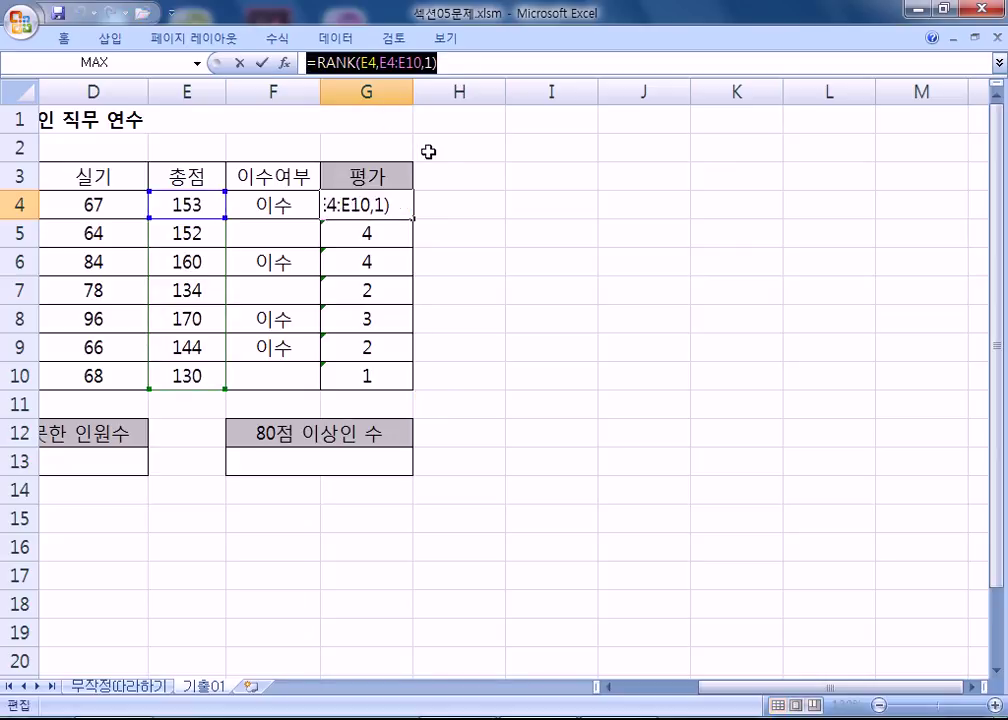
pyautogui.hotkey('alt', 'Tab')
pyautogui.press('Return')
pyautogui.write('-------------')
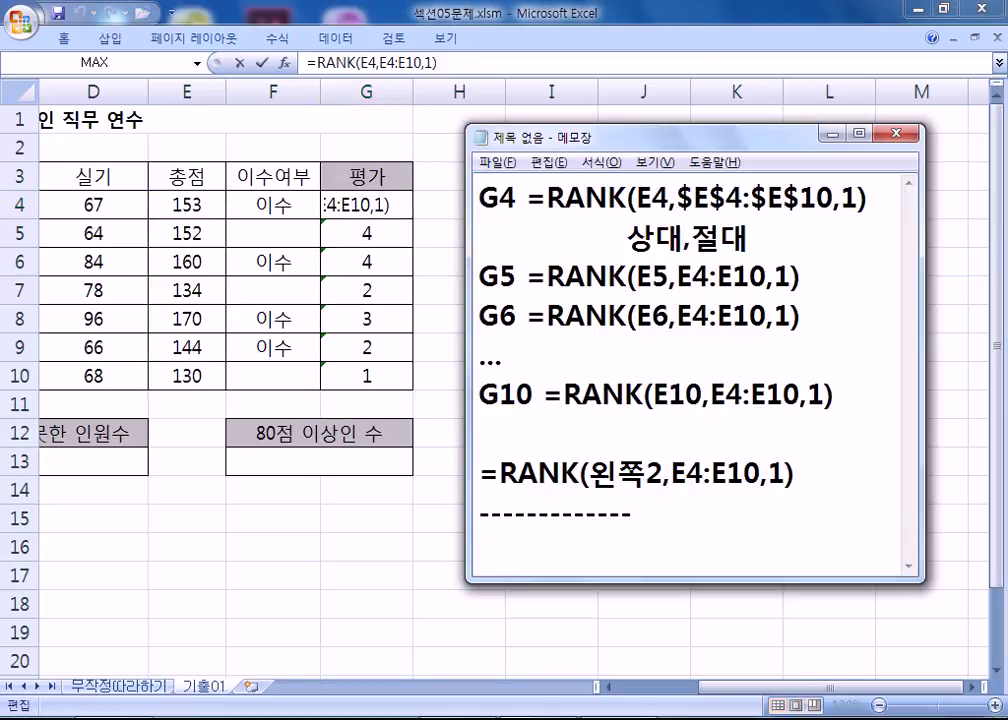
pyautogui.press('Return')
pyautogui.hotkey('ctrl', 'v')
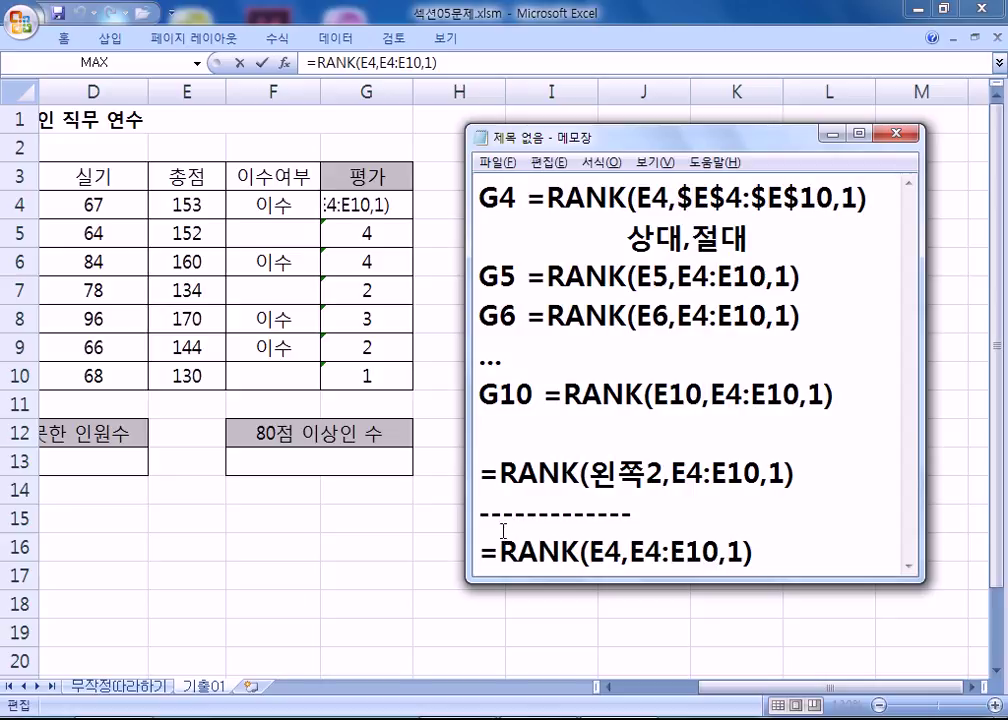
pyautogui.scroll(-1, 516, 533)
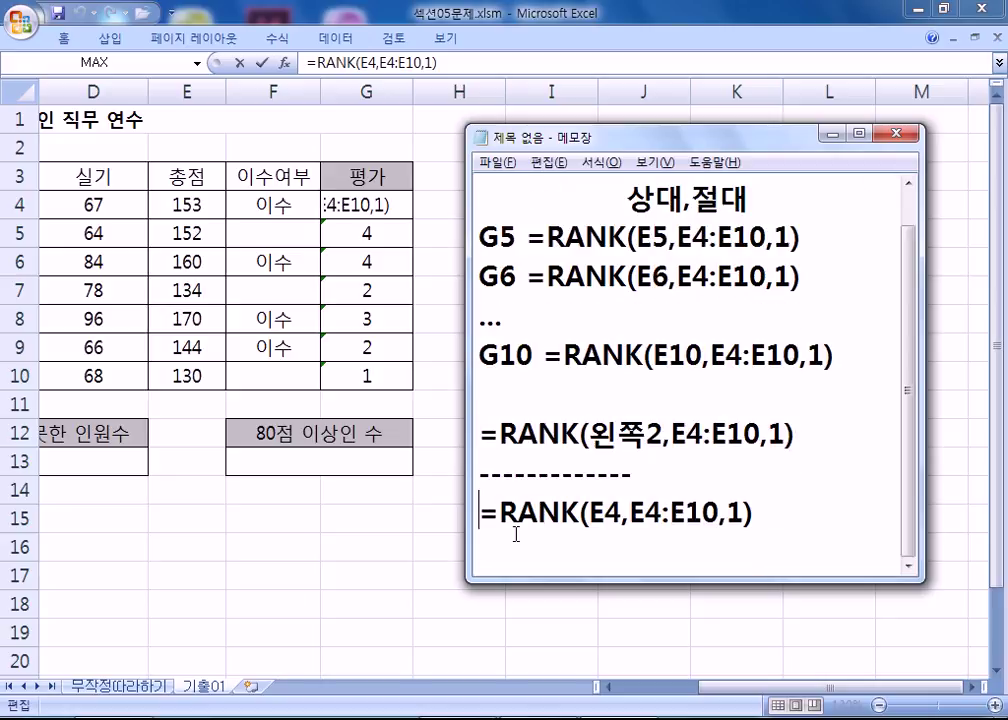
# - Label the pasted formula below the dashed line in Notepad as G4
pyautogui.write('ㅎ4')
pyautogui.press('BackSpace')
pyautogui.press('BackSpace')
pyautogui.press('Hangul')
pyautogui.write('G4')
# - Add a G5 line in Notepad with the formula =RANK(E5,E5:E11,1) copied from cell G5
pyautogui.press('End')
pyautogui.press('Return')
pyautogui.write('G5')
pyautogui.hotkey('alt', 'Tab')
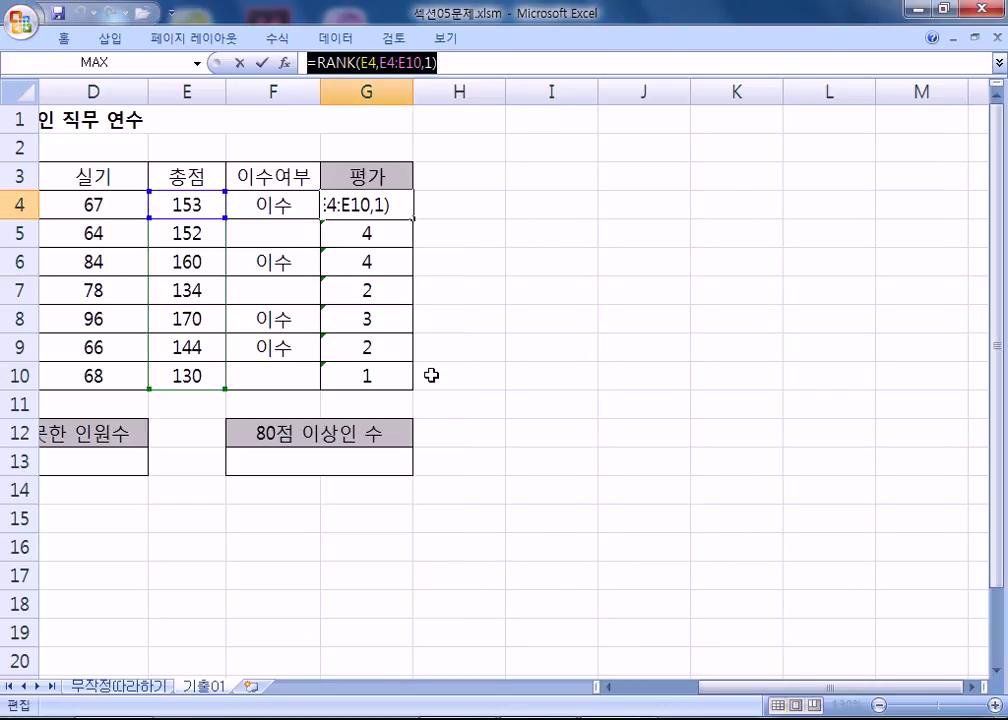
pyautogui.press('Escape')
pyautogui.click(384, 230)
pyautogui.moveTo(461, 63); pyautogui.dragTo(308, 63)
pyautogui.hotkey('ctrl', 'c')
pyautogui.hotkey('alt', 'Tab')
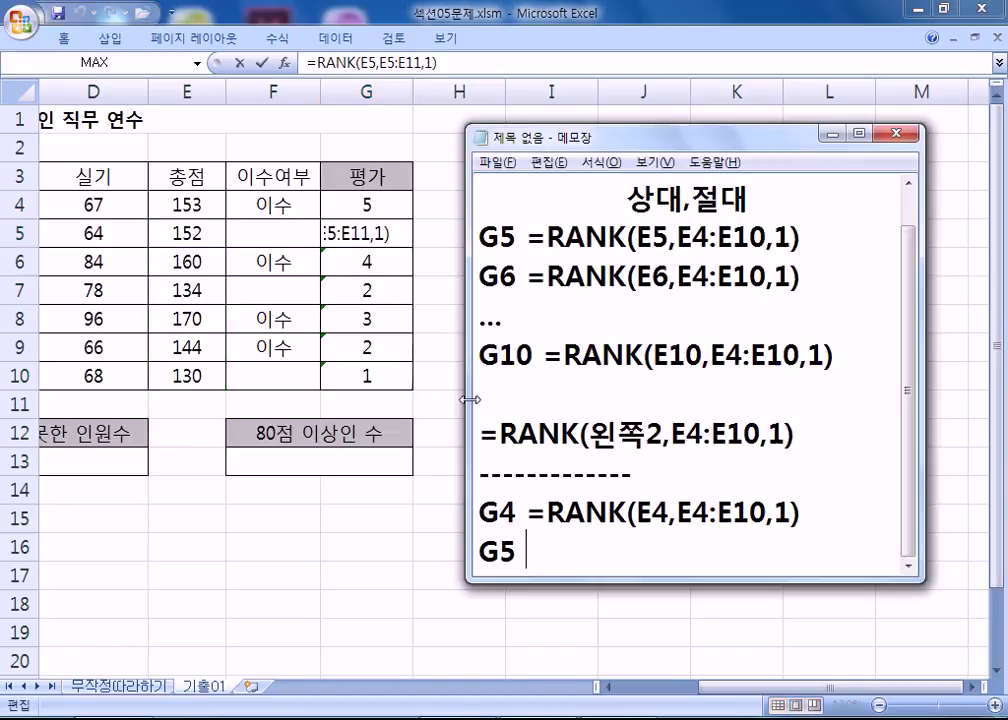
pyautogui.hotkey('ctrl', 'v')
pyautogui.press('Return')
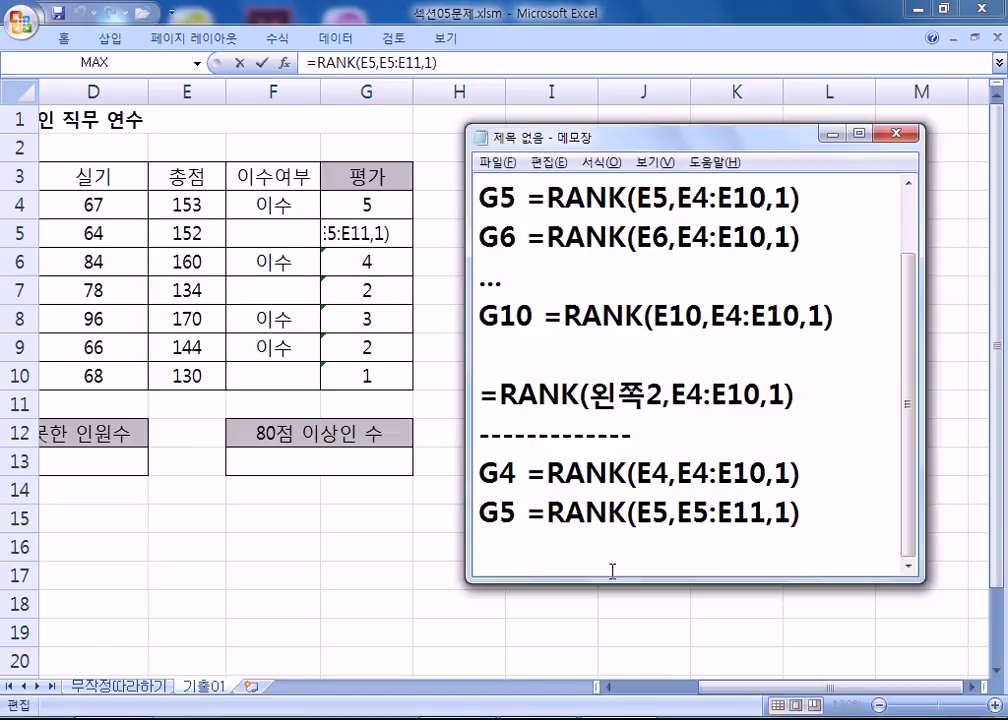
# - Add a G6 line in Notepad reading =RANK(E6,E6:E12,1), adapted from the copied G5 formula
pyautogui.write('G6')
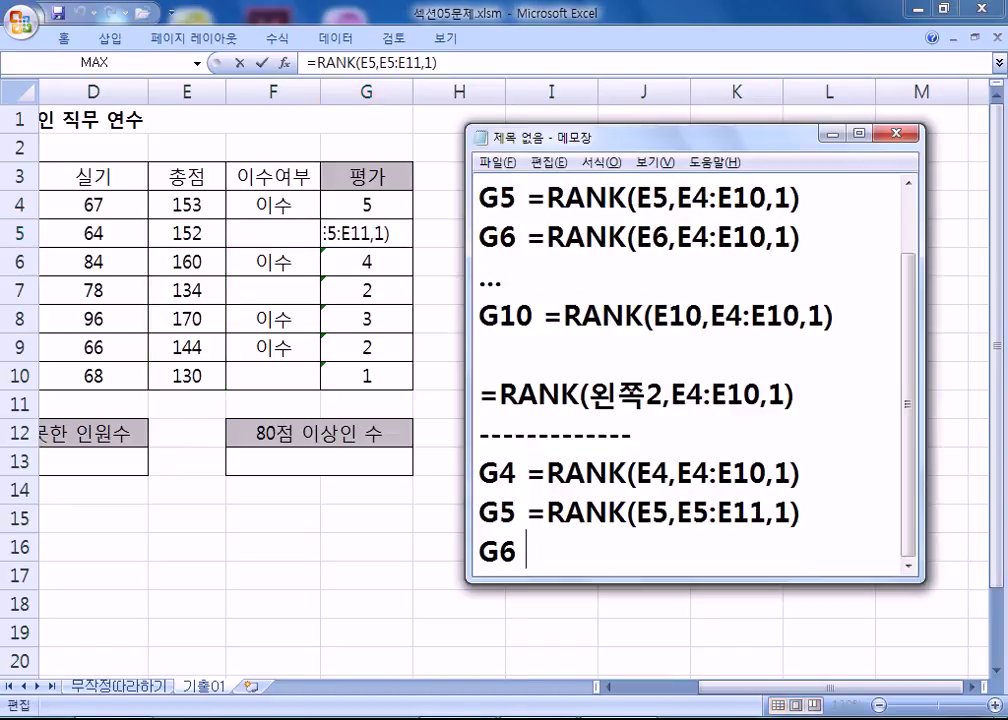
pyautogui.hotkey('ctrl', 'v')
pyautogui.press('Left')
pyautogui.press('Left')
pyautogui.press('Left')
pyautogui.press('Left')
pyautogui.press('Left')
pyautogui.press('Left')
pyautogui.press('Left')
pyautogui.press('Left')
pyautogui.press('Left')
pyautogui.press('Left')
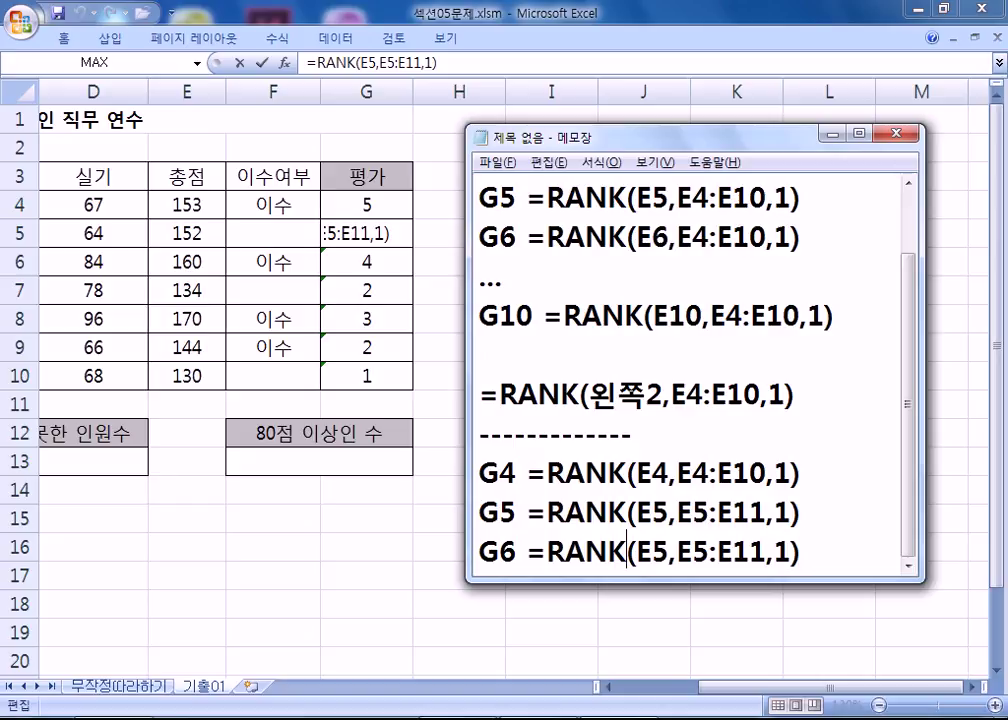
pyautogui.write('6')
pyautogui.press('Delete')
pyautogui.press('Right')
pyautogui.press('Right')
pyautogui.write('6')
pyautogui.press('Delete')
pyautogui.press('Right')
pyautogui.press('Right')
pyautogui.press('Right')
pyautogui.write('2')
pyautogui.press('Delete')
pyautogui.press('End')
pyautogui.press('Return')
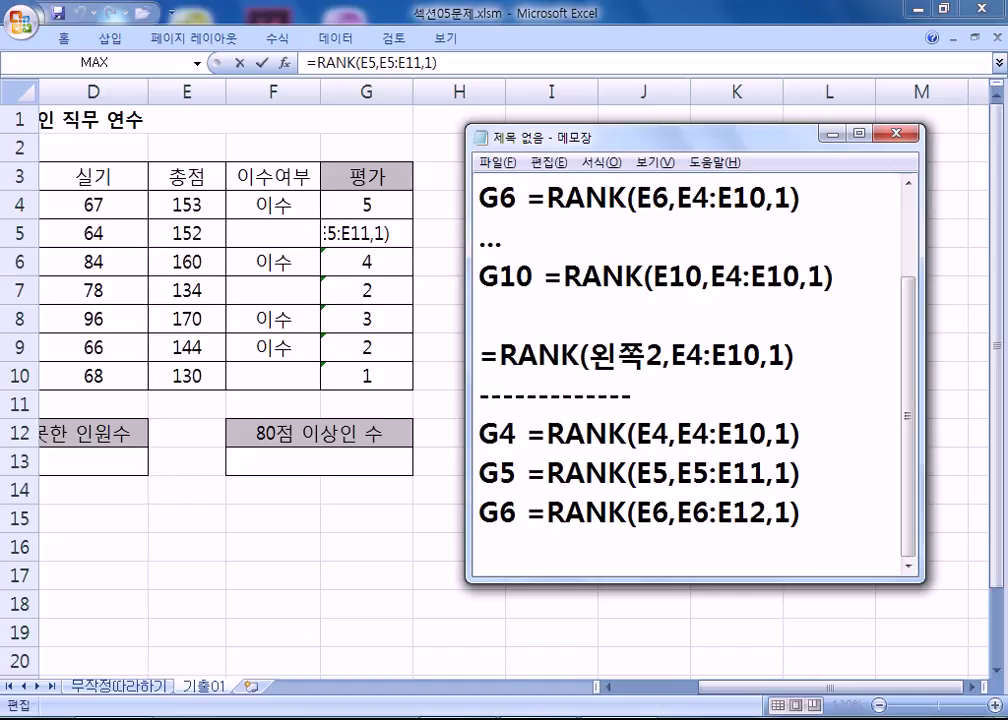
# - Look up cell G10's formula in the sheet and add it to Notepad as G10 =RANK(E10,E10:E16,1)
pyautogui.hotkey('alt', 'Tab')
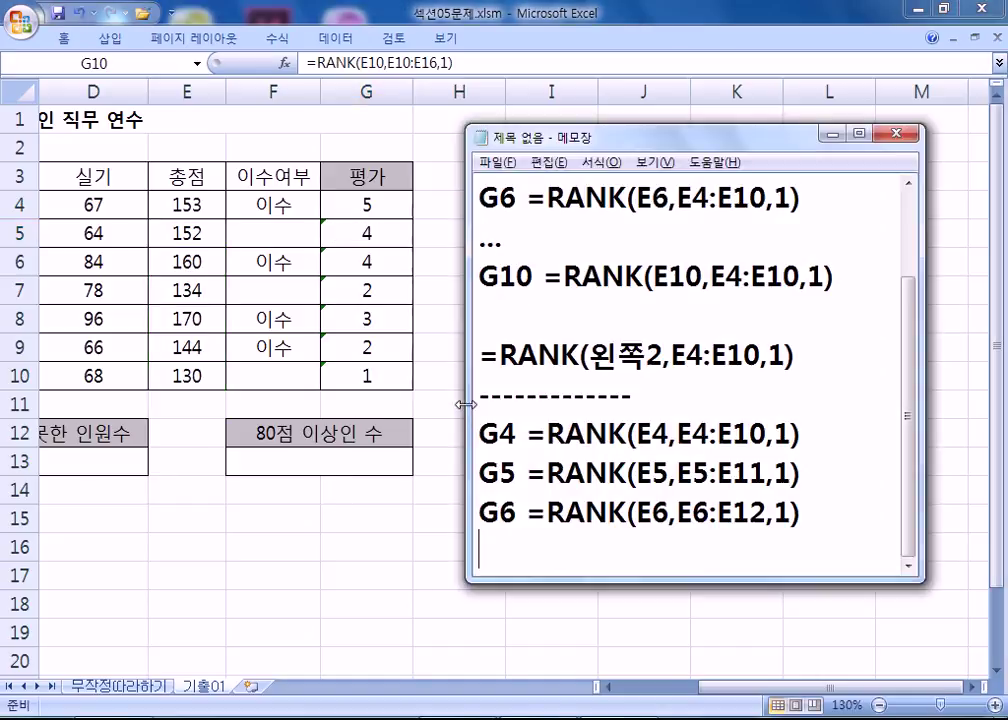
pyautogui.hotkey('alt', 'Tab')
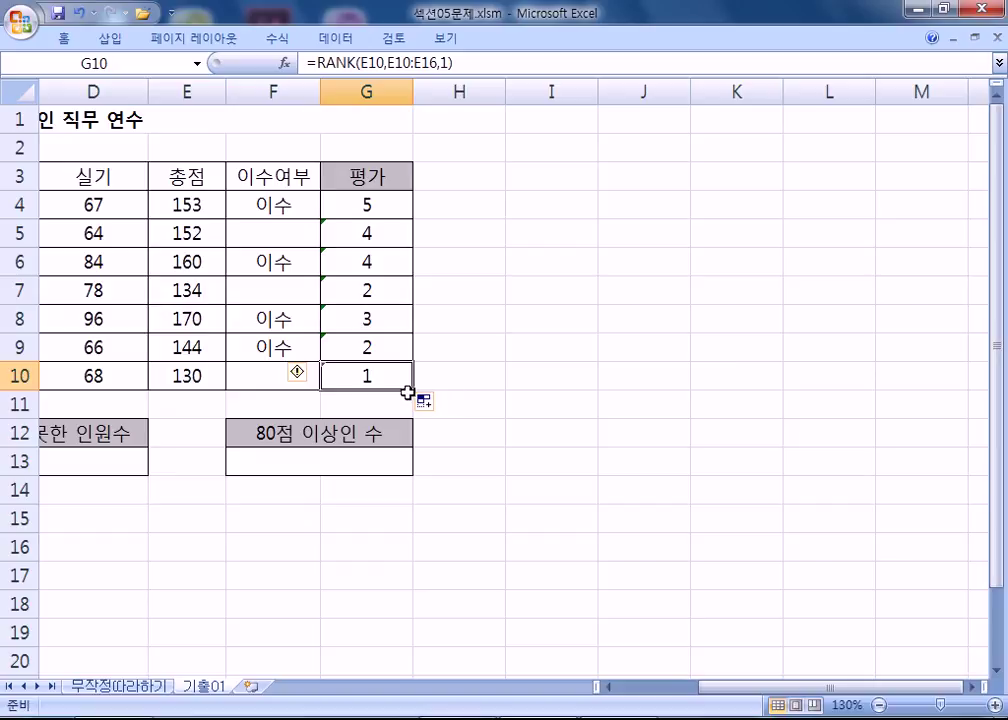
pyautogui.click(483, 67)
pyautogui.hotkey('alt', 'Tab')
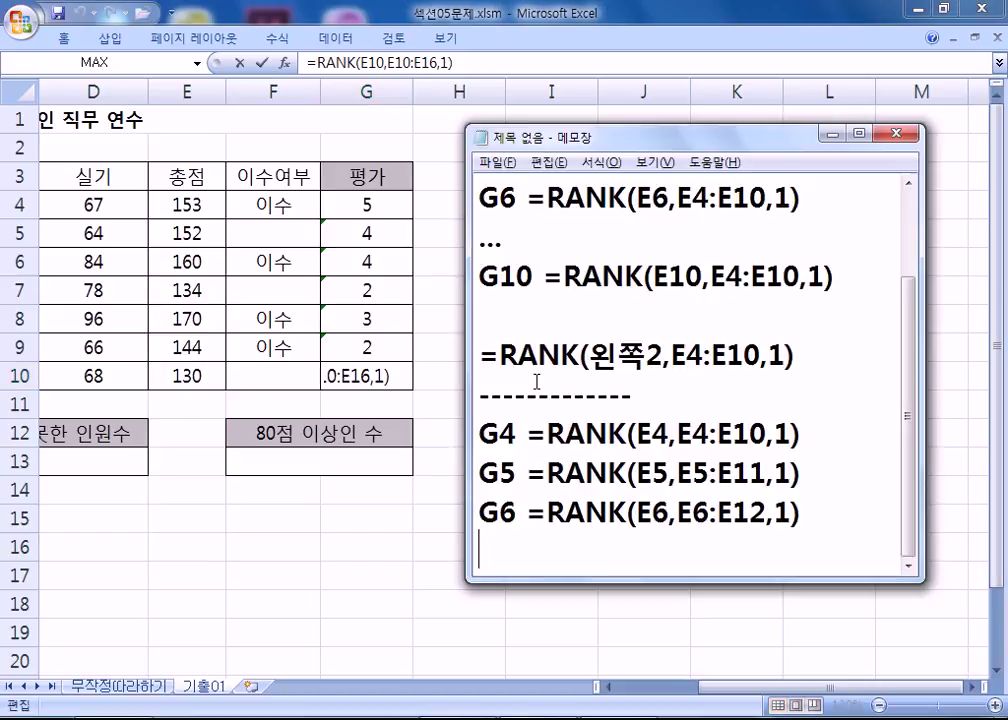
pyautogui.write('G10')
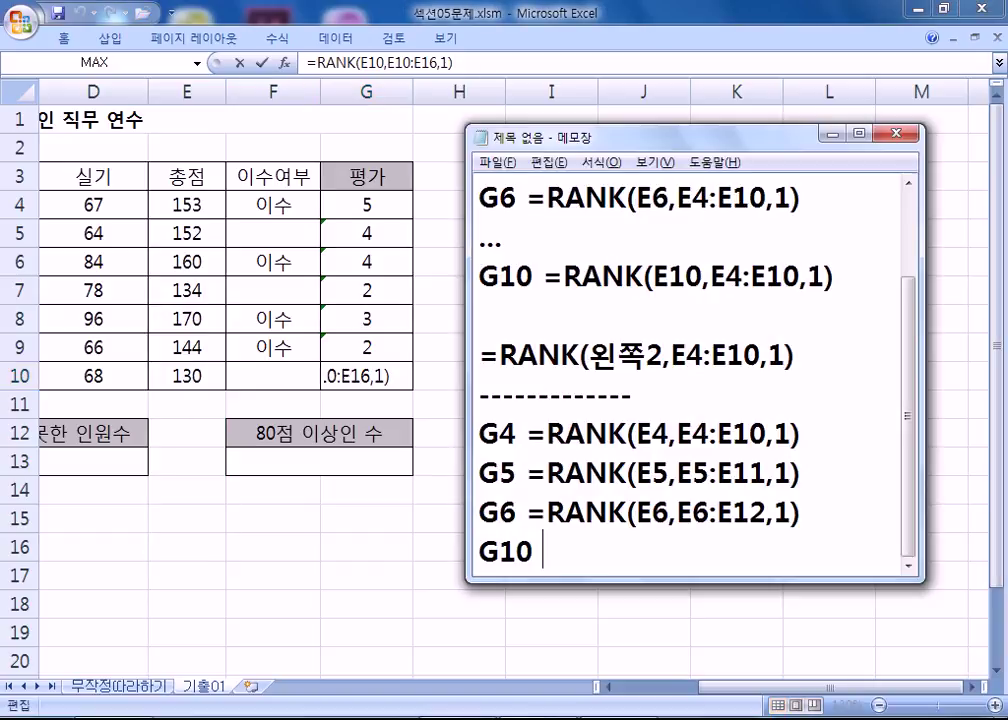
pyautogui.write('=RANK(E10,E10:E16,1)')
pyautogui.press('Return')
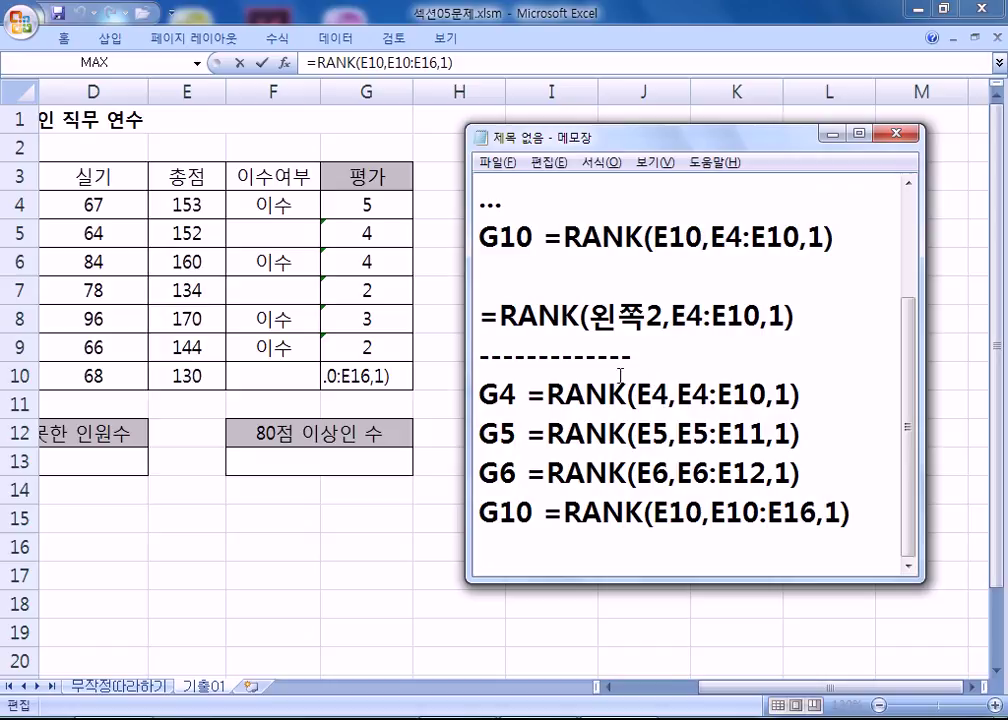
# - Examine the cell and range arguments of the G4 formula below the dashed line in Notepad
pyautogui.moveTo(637, 394); pyautogui.dragTo(767, 394)
pyautogui.click(802, 390)
pyautogui.hotkey('alt', 'Tab')
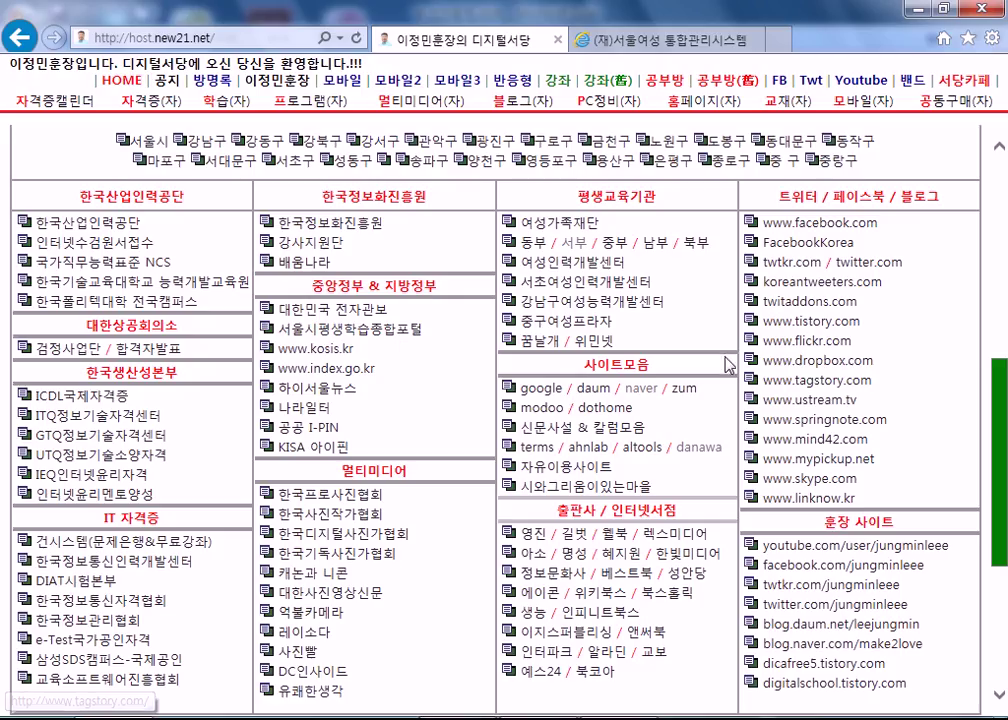
pyautogui.hotkey('alt', 'Tab')
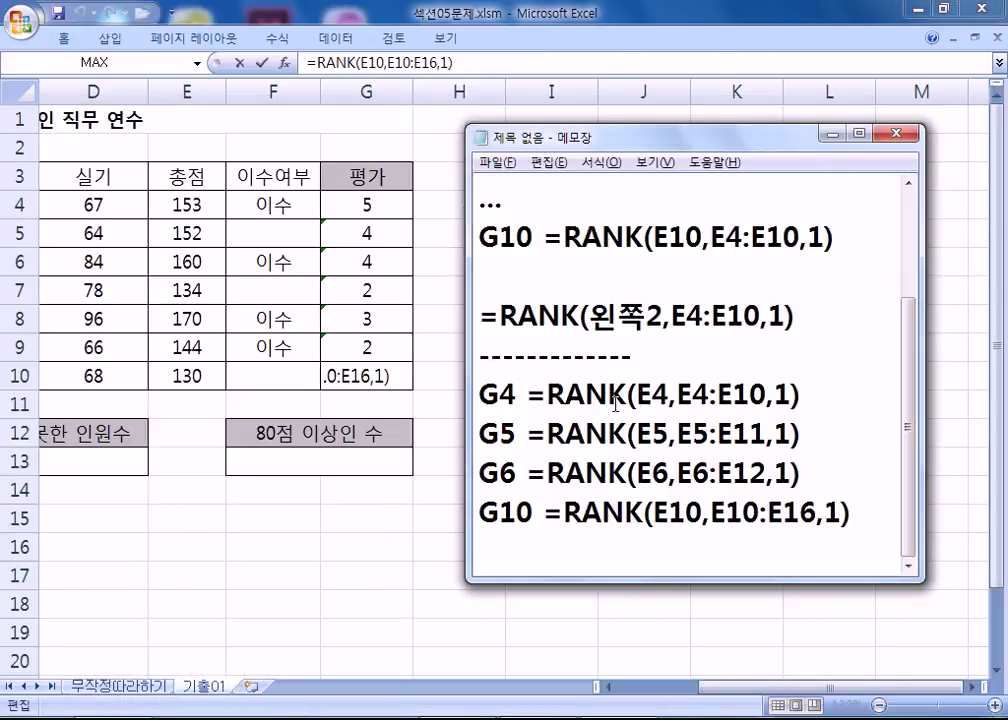
# - Trace the relative position of E4 from cell G4 in the sheet and match it to the first argument in Notepad
pyautogui.click(363, 201)
pyautogui.click(363, 202)
pyautogui.press('Escape')
pyautogui.click(367, 207)
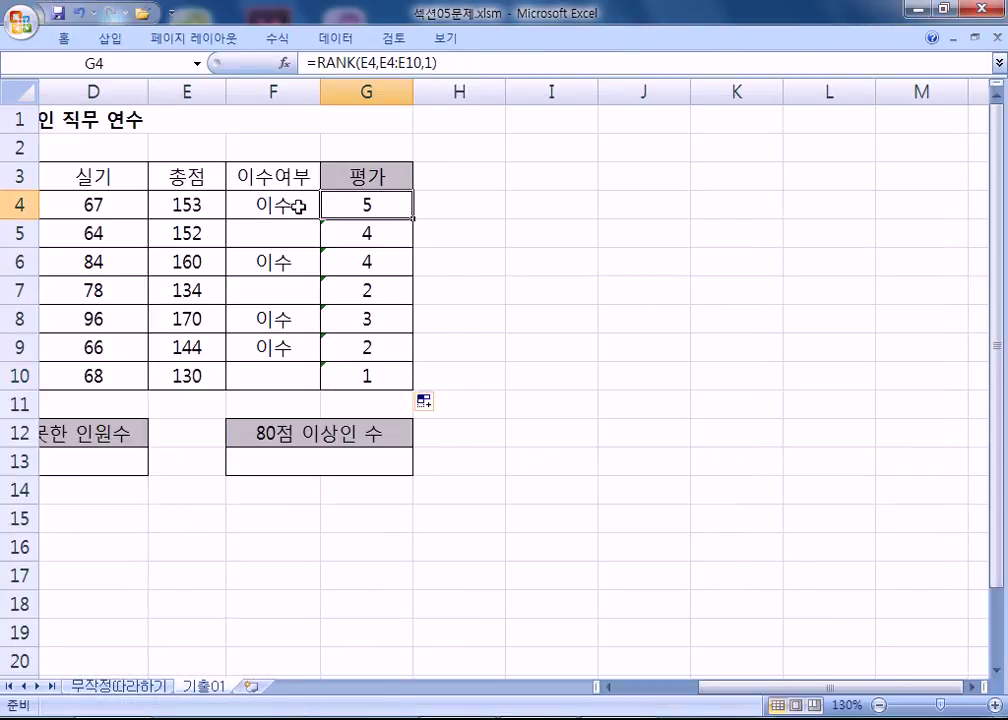
pyautogui.click(251, 203)
pyautogui.click(201, 201)
pyautogui.click(344, 207)
pyautogui.hotkey('alt', 'Tab')
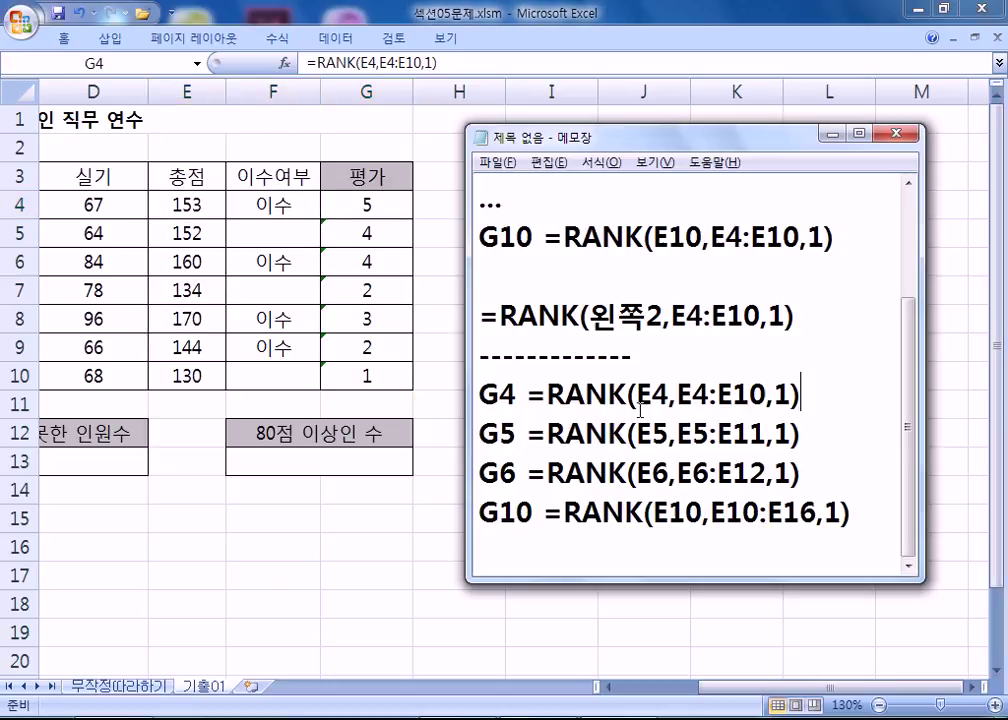
pyautogui.moveTo(638, 395); pyautogui.dragTo(668, 396)
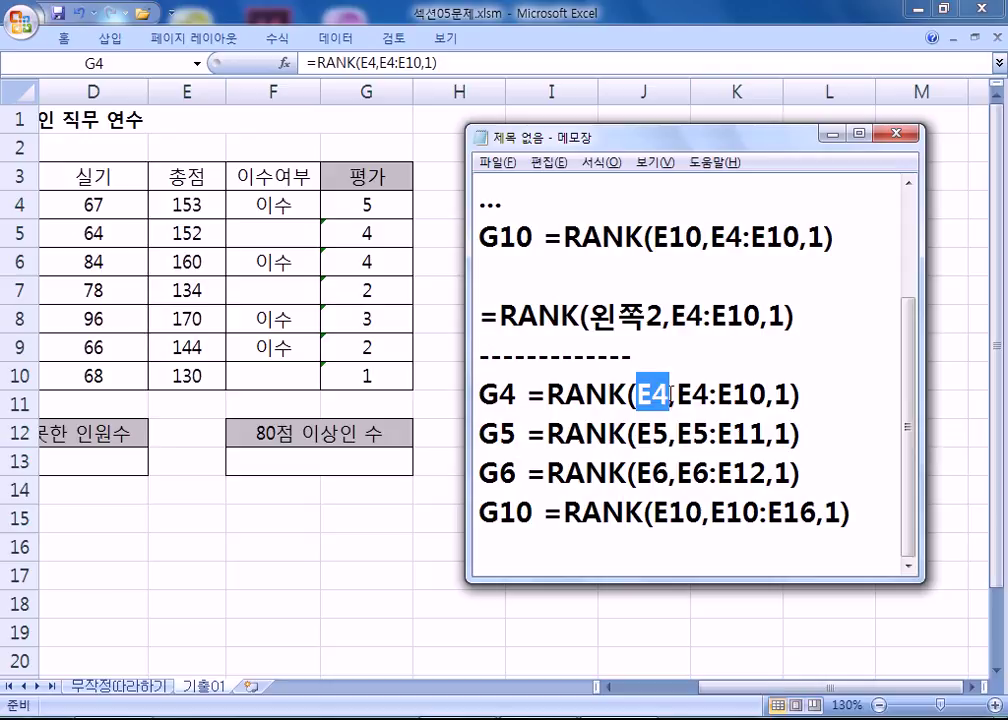
# - Step from cell G4 through F4 to E4 again and close the Research pane
pyautogui.click(329, 210)
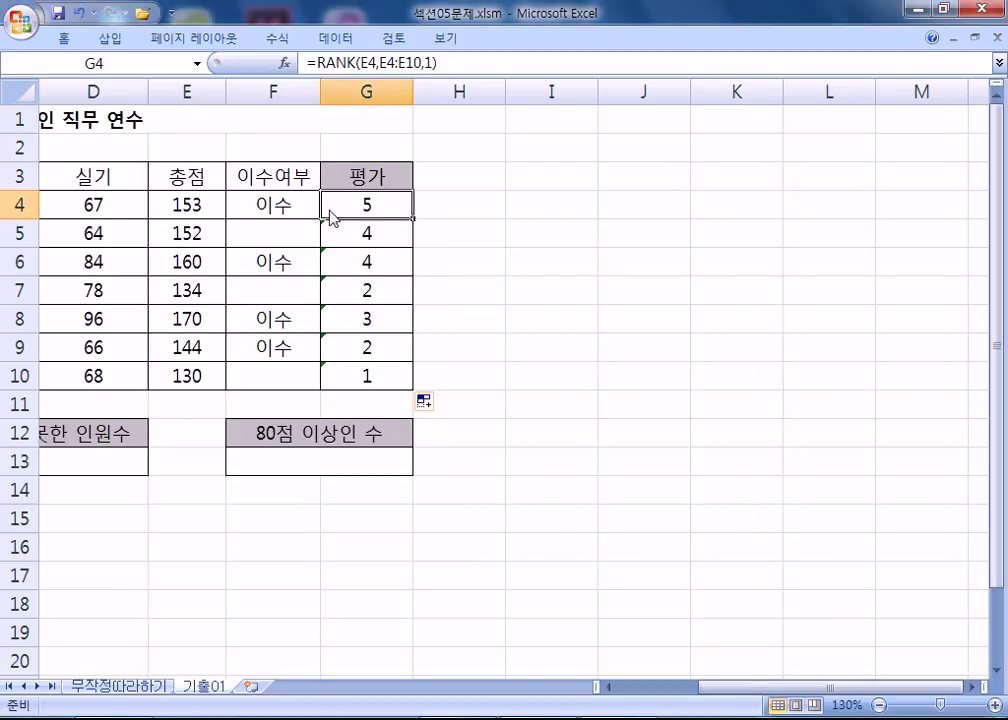
pyautogui.hotkey('alt', 'Tab')
pyautogui.keyDown('alt'); pyautogui.click(259, 213); pyautogui.keyUp('alt')
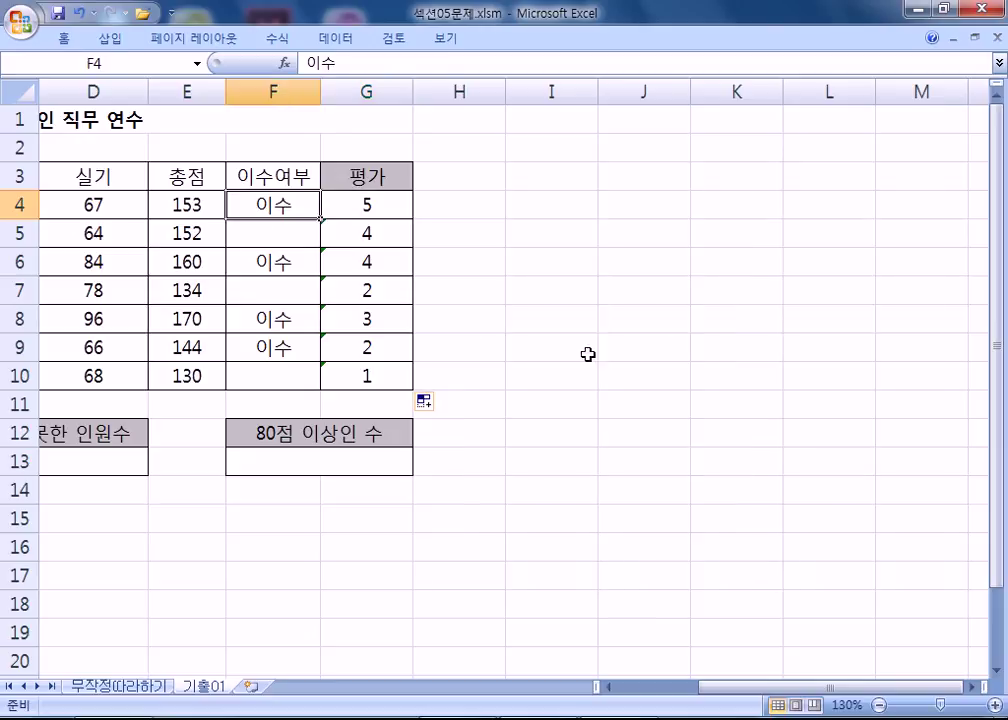
pyautogui.press('Left')
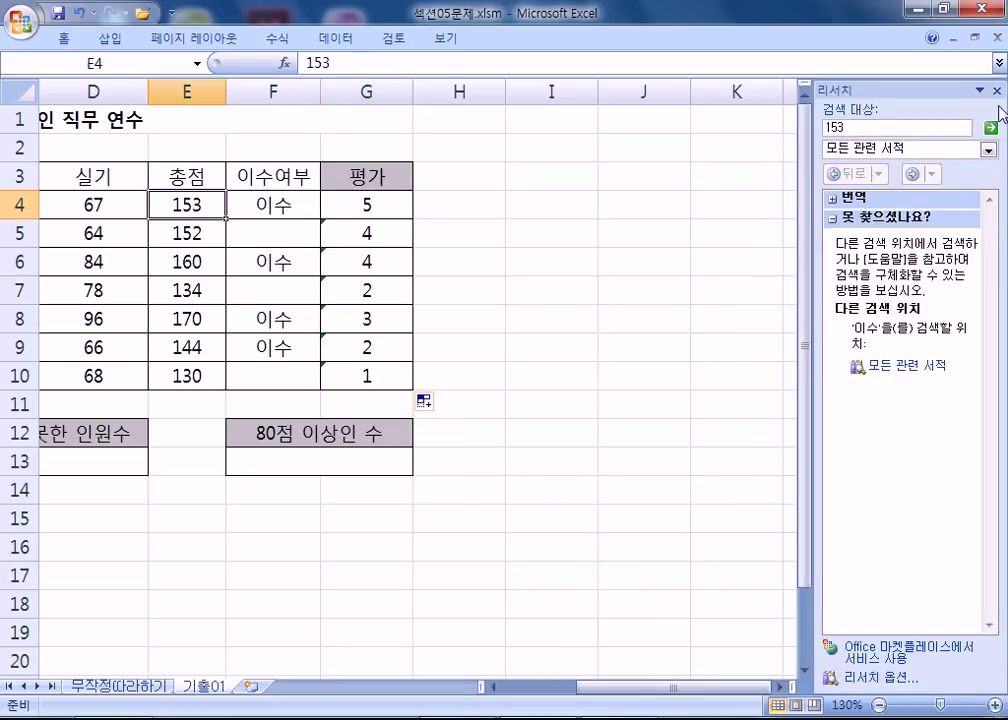
pyautogui.click(994, 90)
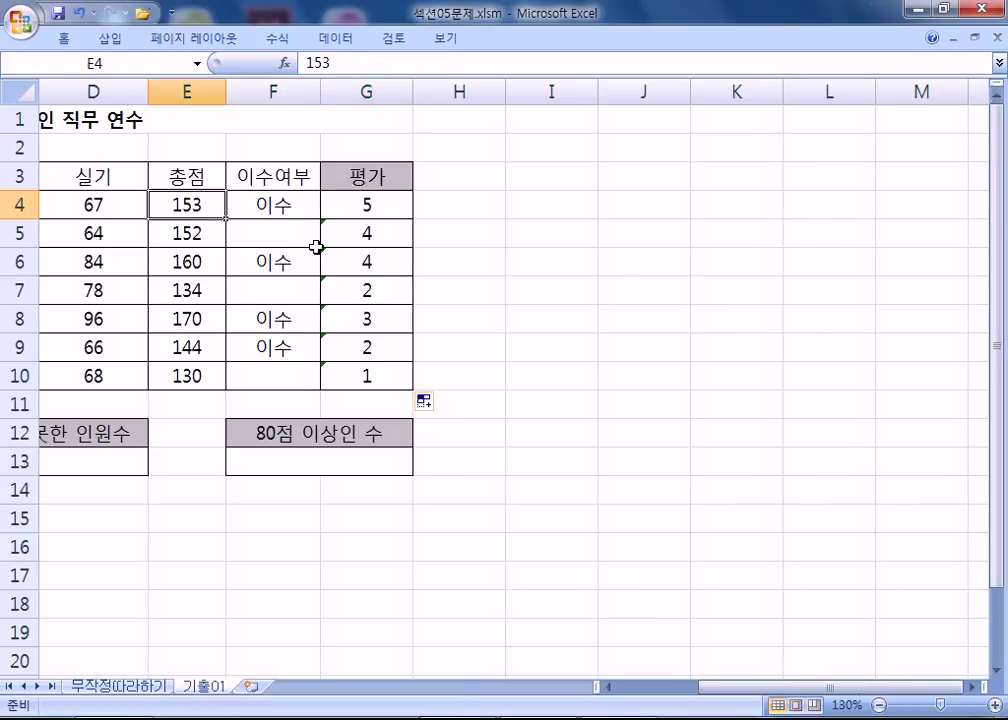
# - Go through the total scores from E5 to E10, select the range E4:E10, and close the Research pane
pyautogui.keyDown('alt'); pyautogui.click(195, 235); pyautogui.keyUp('alt')
pyautogui.keyDown('alt'); pyautogui.click(196, 262); pyautogui.keyUp('alt')
pyautogui.keyDown('alt'); pyautogui.click(198, 289); pyautogui.keyUp('alt')
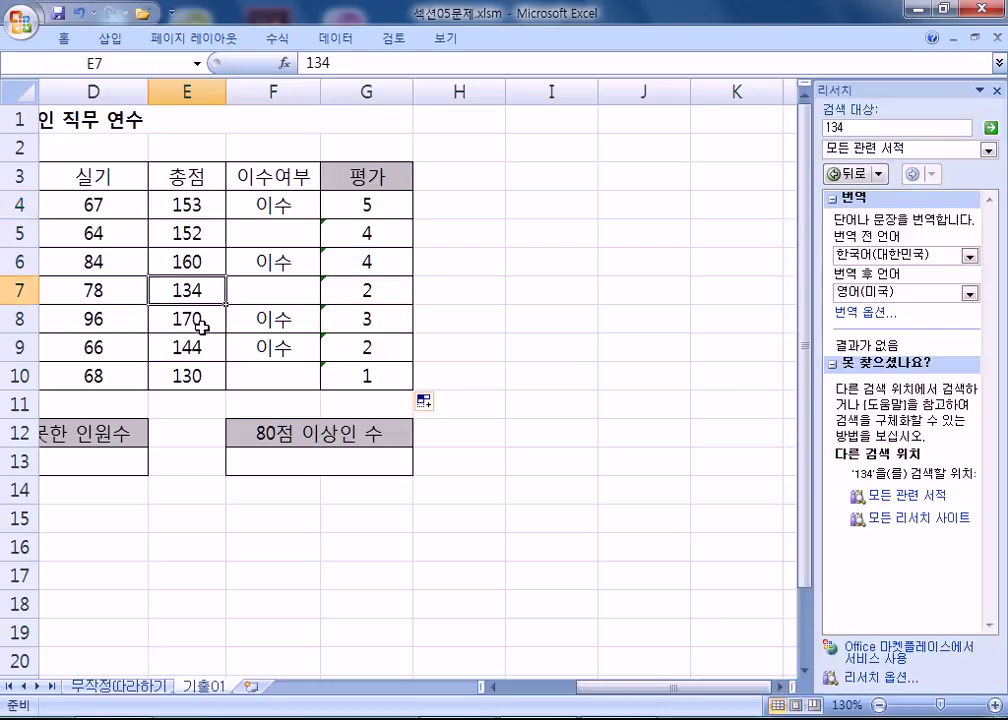
pyautogui.keyDown('alt'); pyautogui.click(201, 325); pyautogui.keyUp('alt')
pyautogui.keyDown('alt'); pyautogui.click(200, 344); pyautogui.keyUp('alt')
pyautogui.keyDown('alt'); pyautogui.click(201, 386); pyautogui.keyUp('alt')
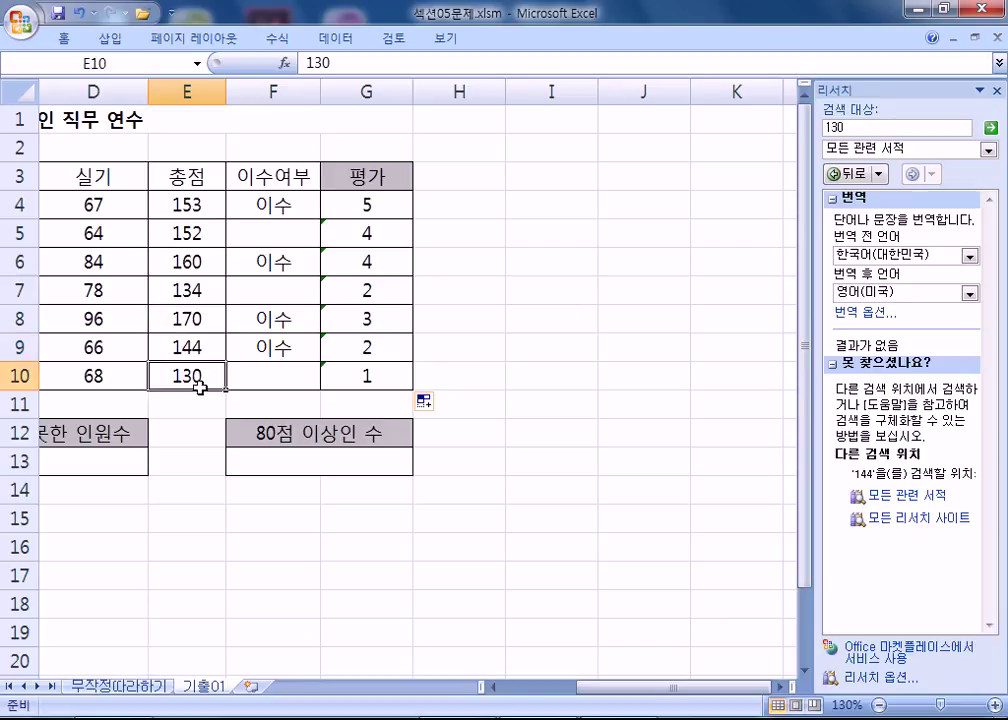
pyautogui.moveTo(181, 200); pyautogui.dragTo(182, 380)
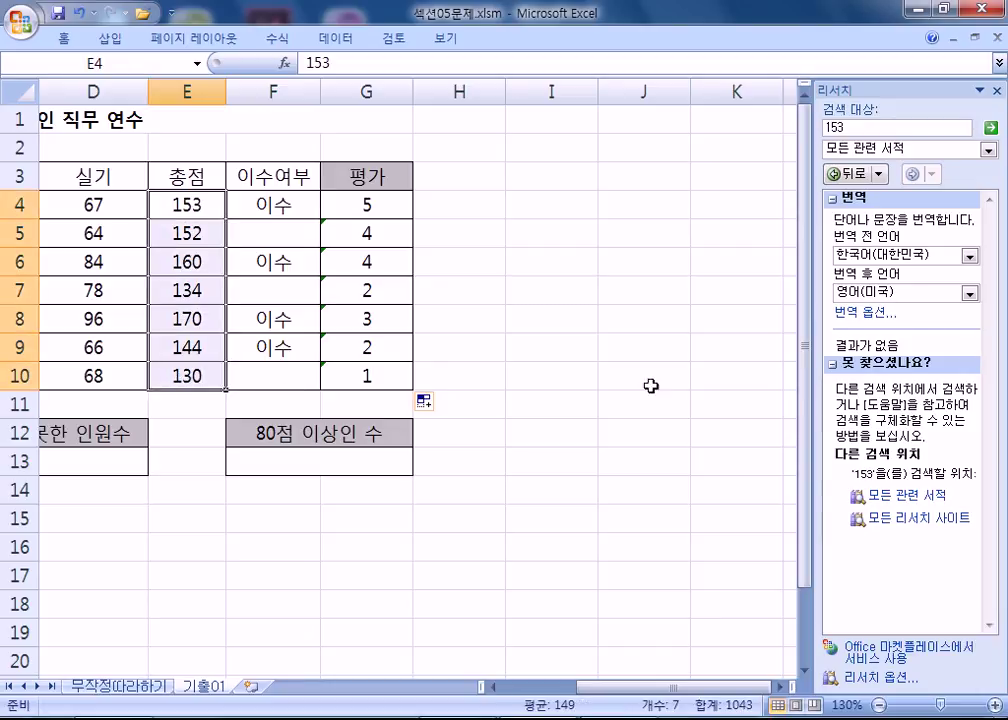
pyautogui.hotkey('alt', 'Tab')
pyautogui.click(996, 92)
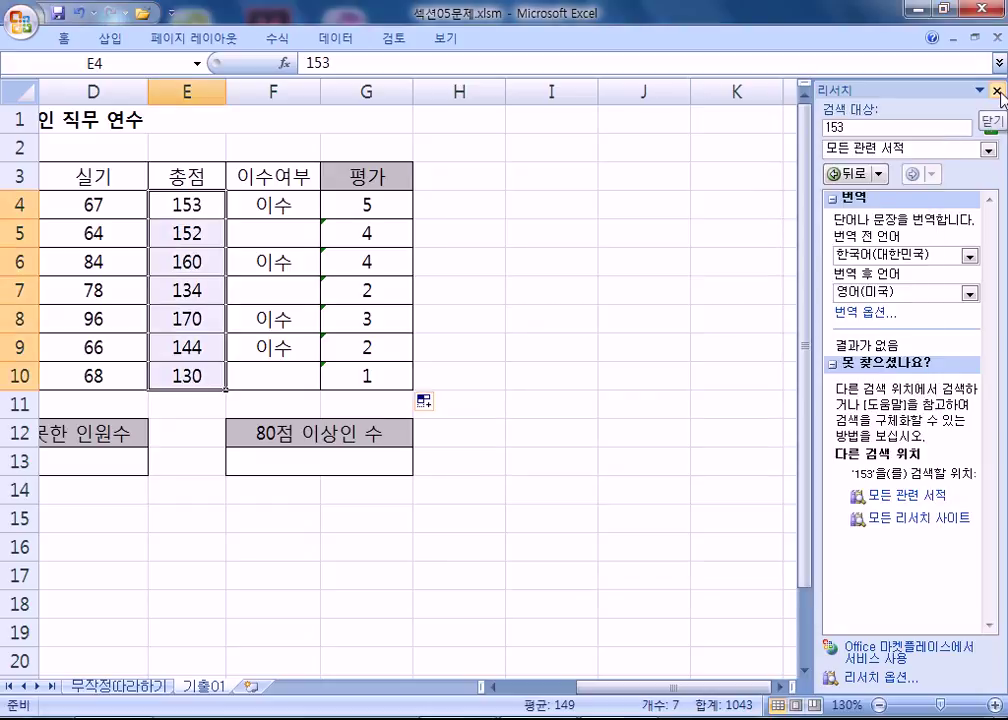
pyautogui.click(996, 92)
# - Trace the G5 formula in the sheet from G5 across to E5 and select its range E5:E11
pyautogui.hotkey('alt', 'Tab')
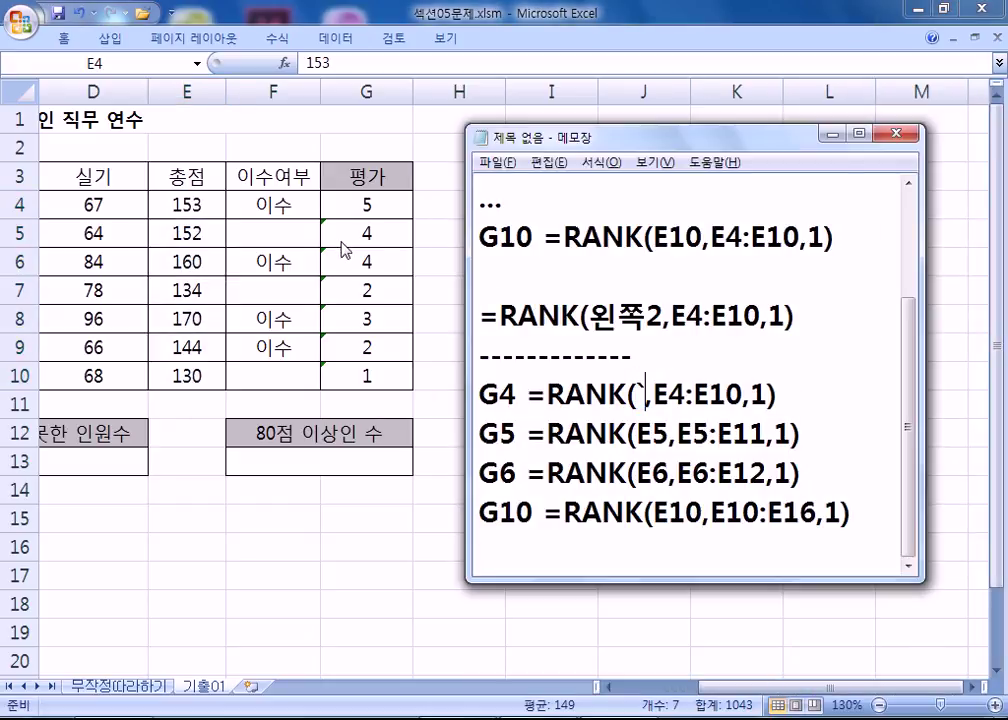
pyautogui.hotkey('alt', 'Tab')
pyautogui.click(391, 234)
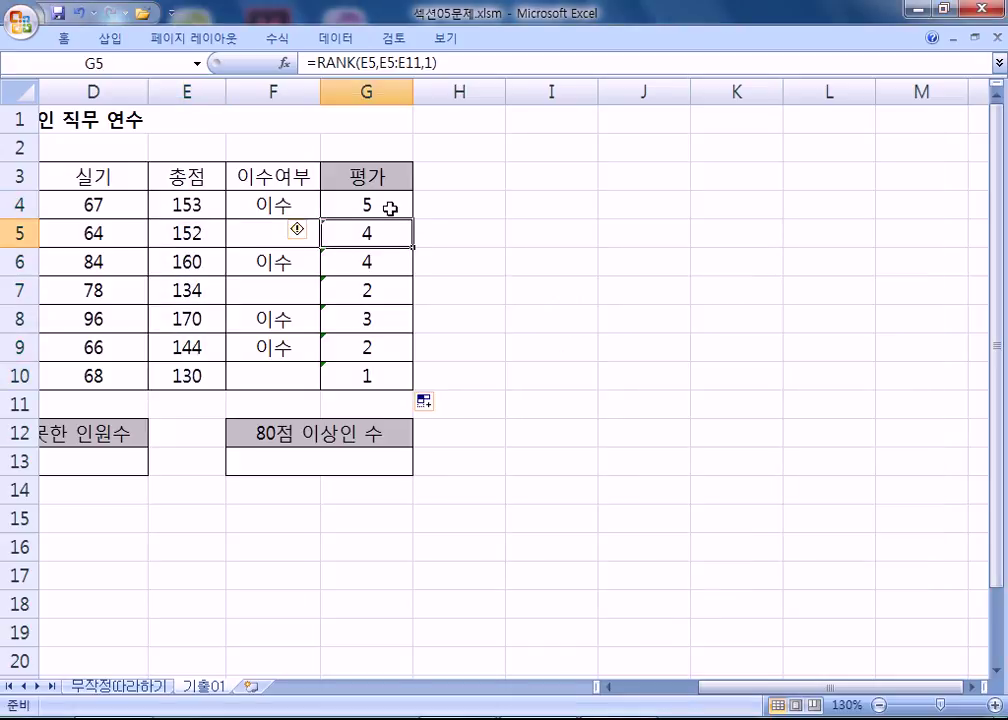
pyautogui.click(391, 210)
pyautogui.click(385, 228)
pyautogui.click(255, 234)
pyautogui.click(191, 237)
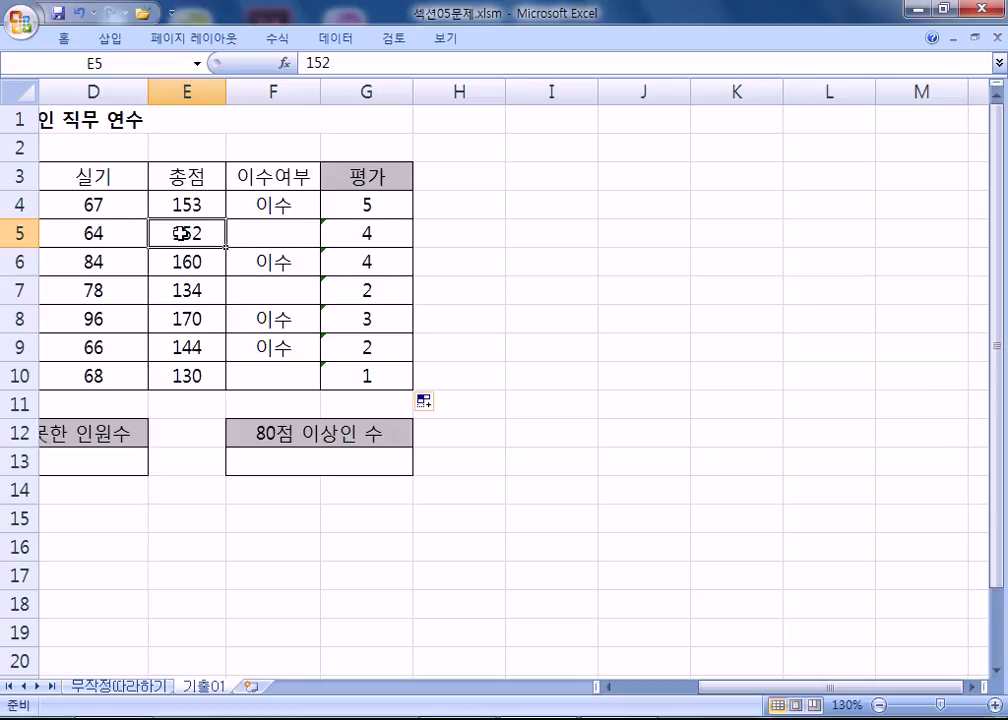
pyautogui.moveTo(181, 233); pyautogui.dragTo(185, 406)
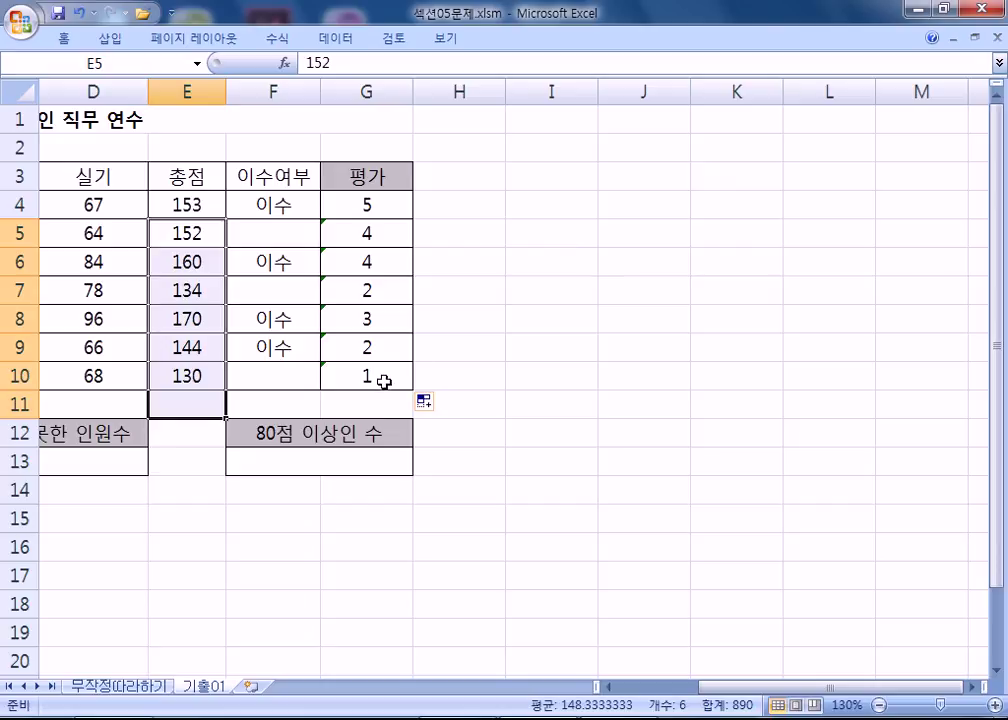
# - Trace the G10 formula from G10 to E10, select its range E10:E16, and compare it with the formula list in Notepad
pyautogui.click(369, 379)
pyautogui.click(263, 375)
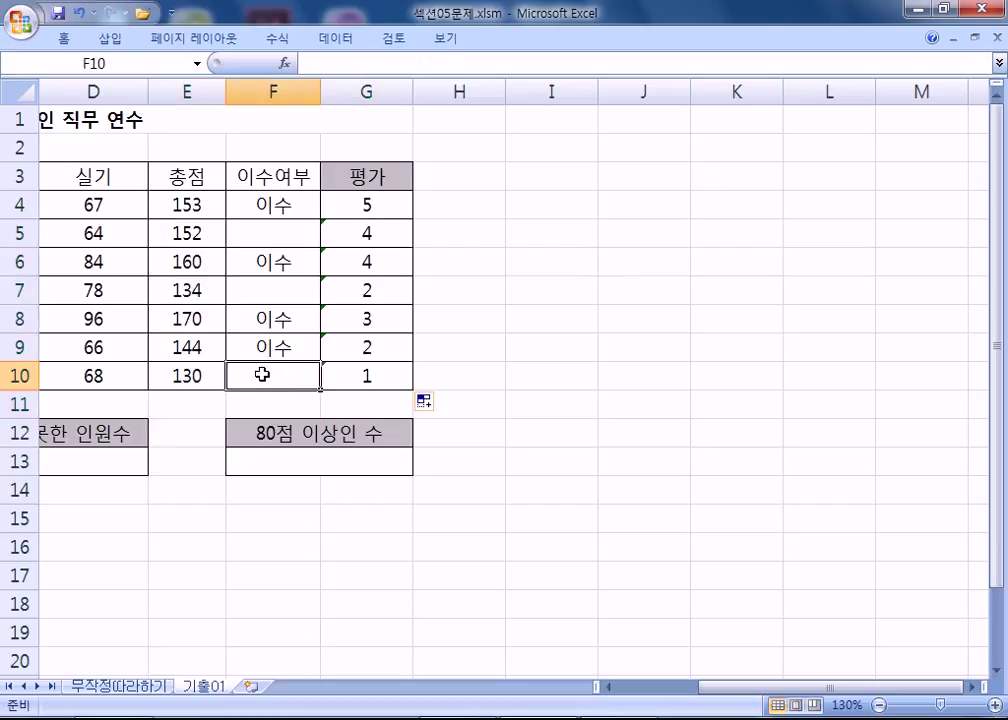
pyautogui.click(189, 376)
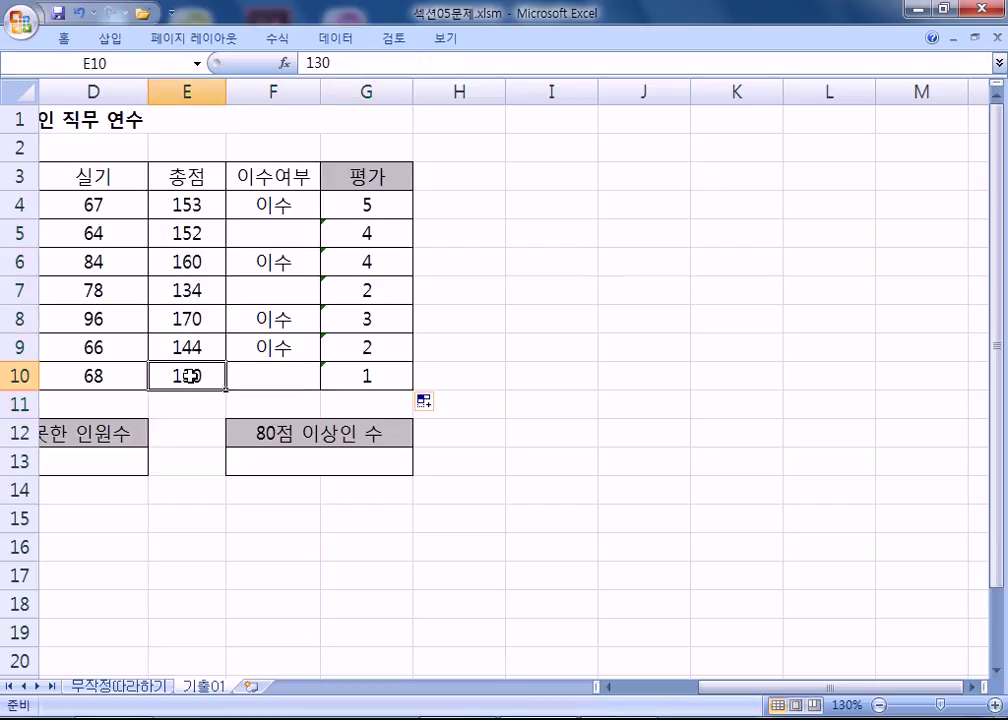
pyautogui.moveTo(189, 376); pyautogui.dragTo(193, 550)
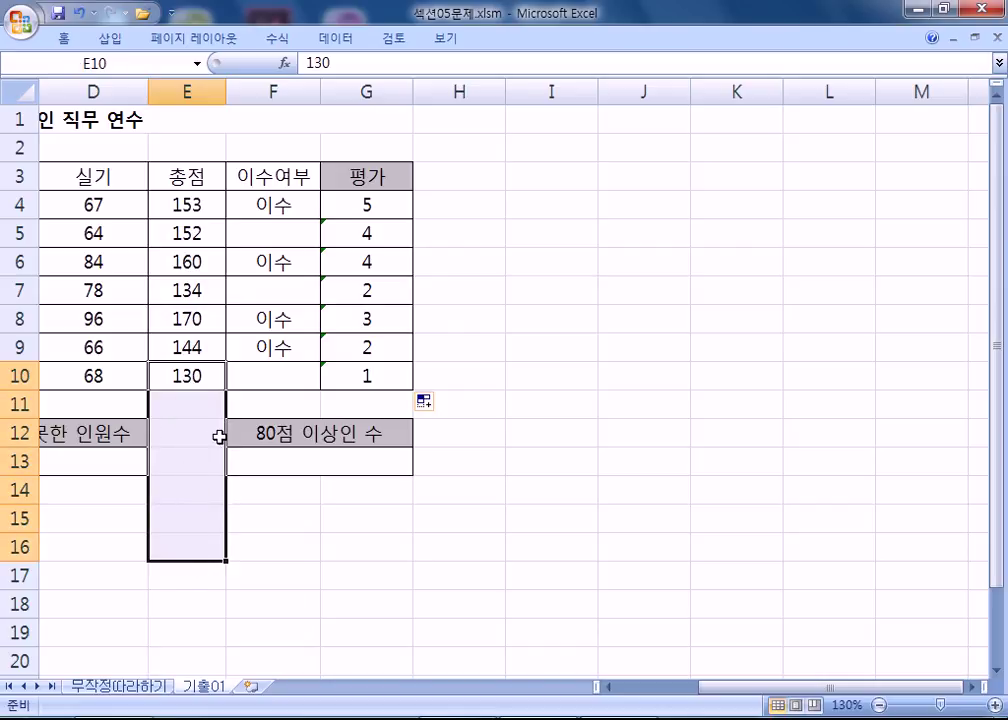
pyautogui.hotkey('alt', 'Tab')
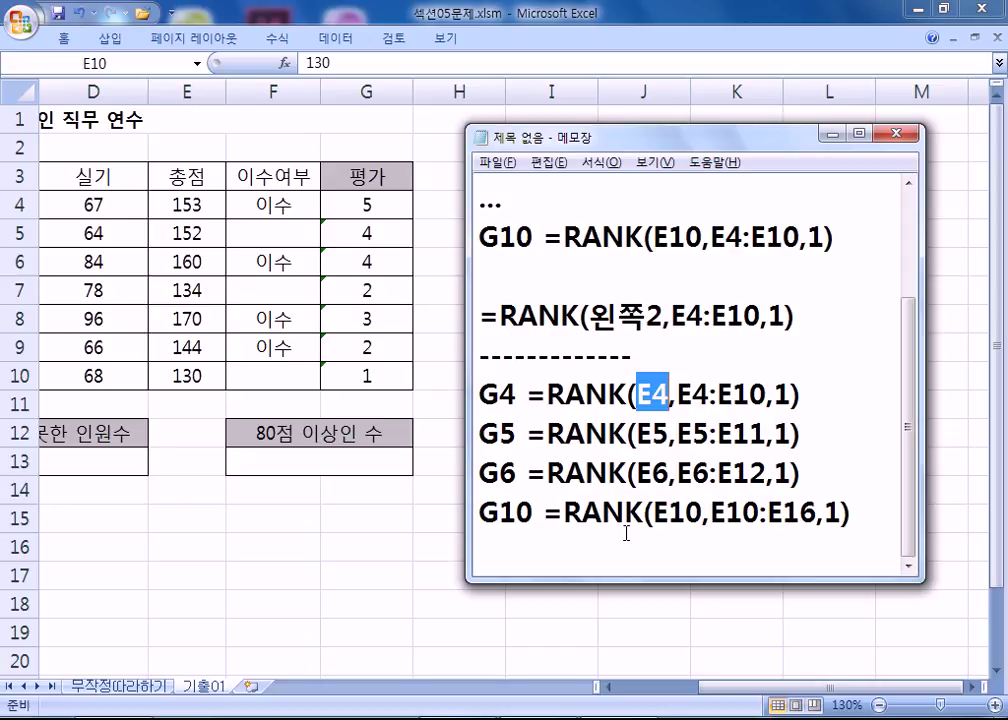
pyautogui.click(286, 632)
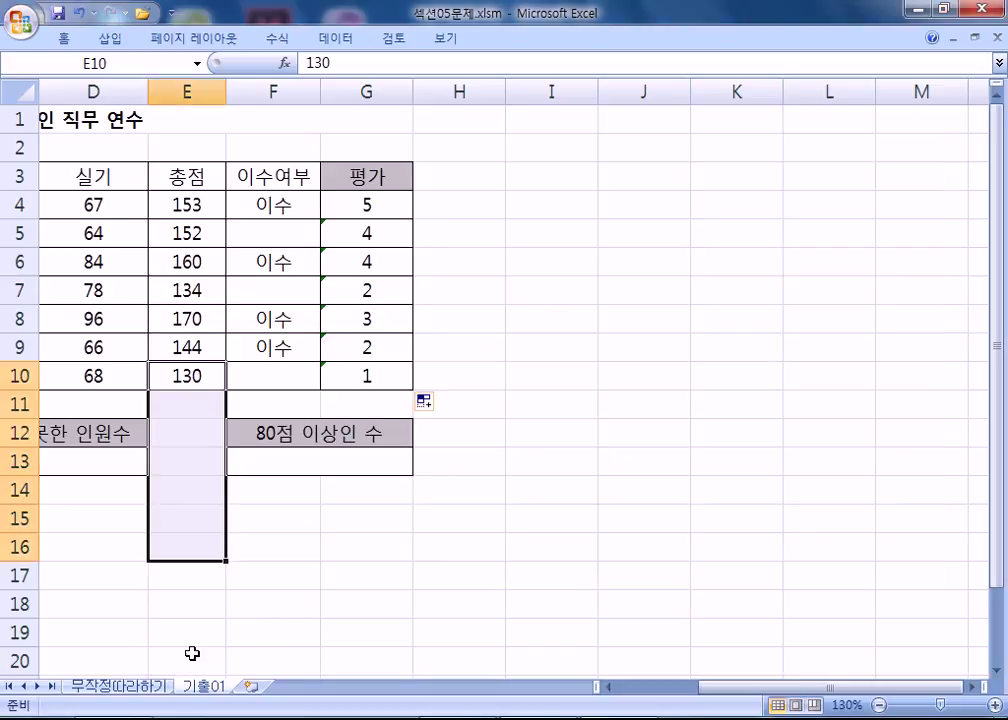
# - On the 무작정따라하기 sheet, examine how the 나이 cells in column I relate to the 주민등록번호 cells in the same rows
pyautogui.click(130, 688)
pyautogui.write('``')
pyautogui.press('Escape')
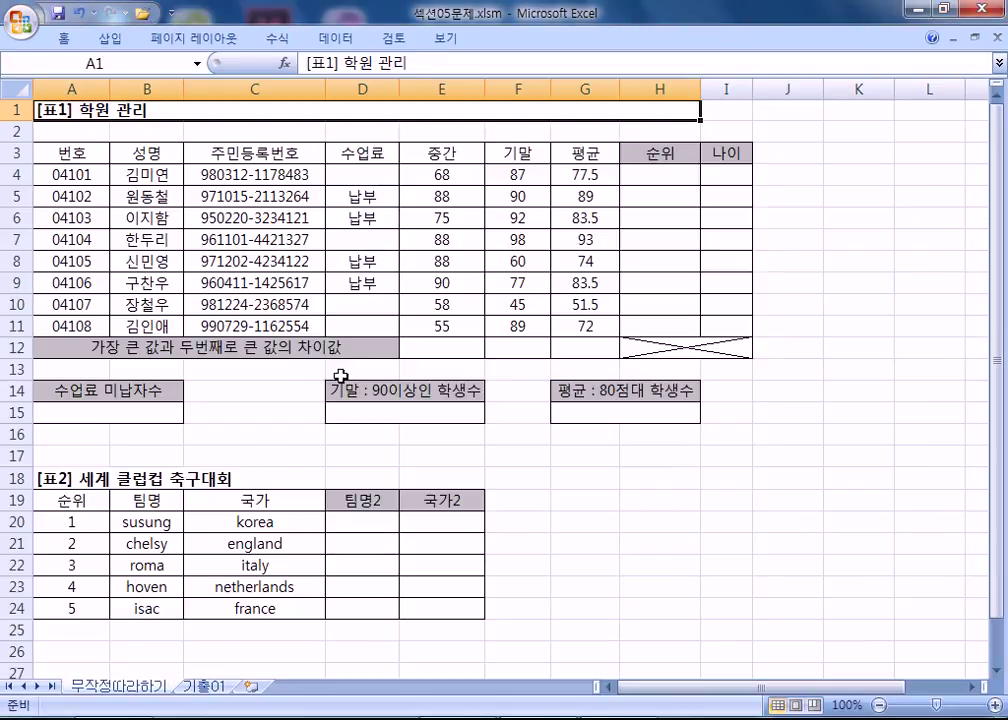
pyautogui.click(740, 175)
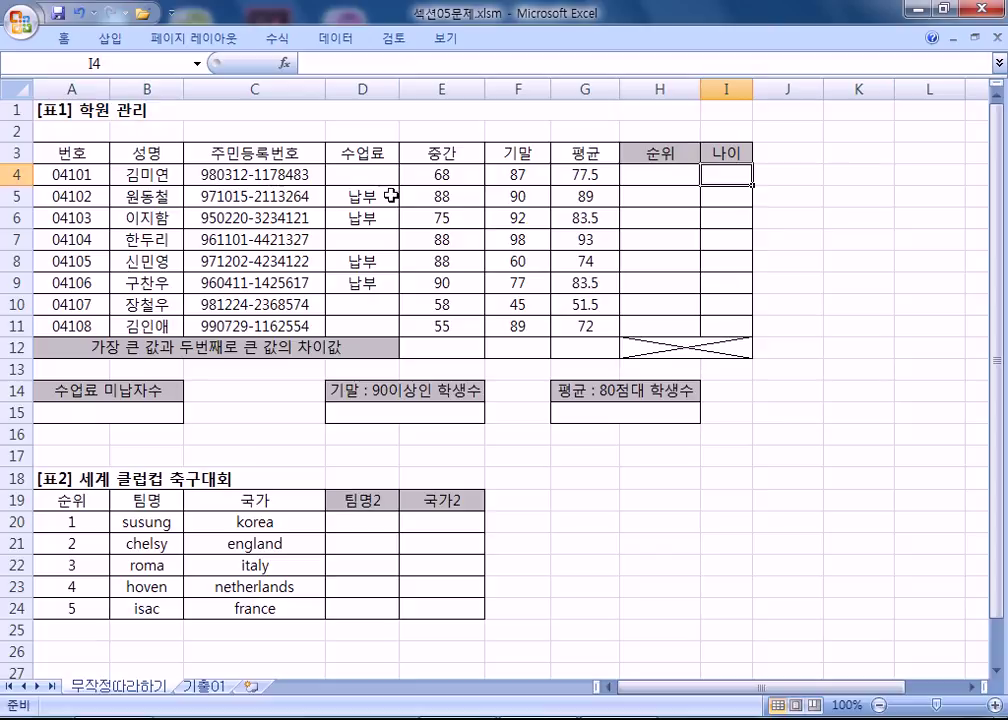
pyautogui.click(722, 197)
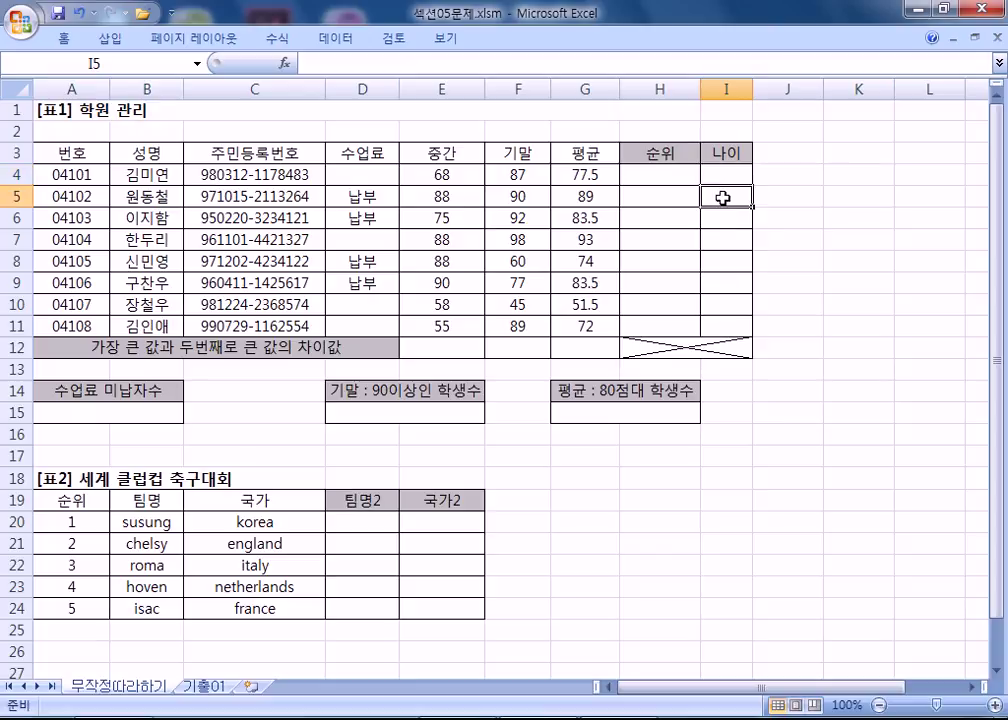
pyautogui.click(205, 197)
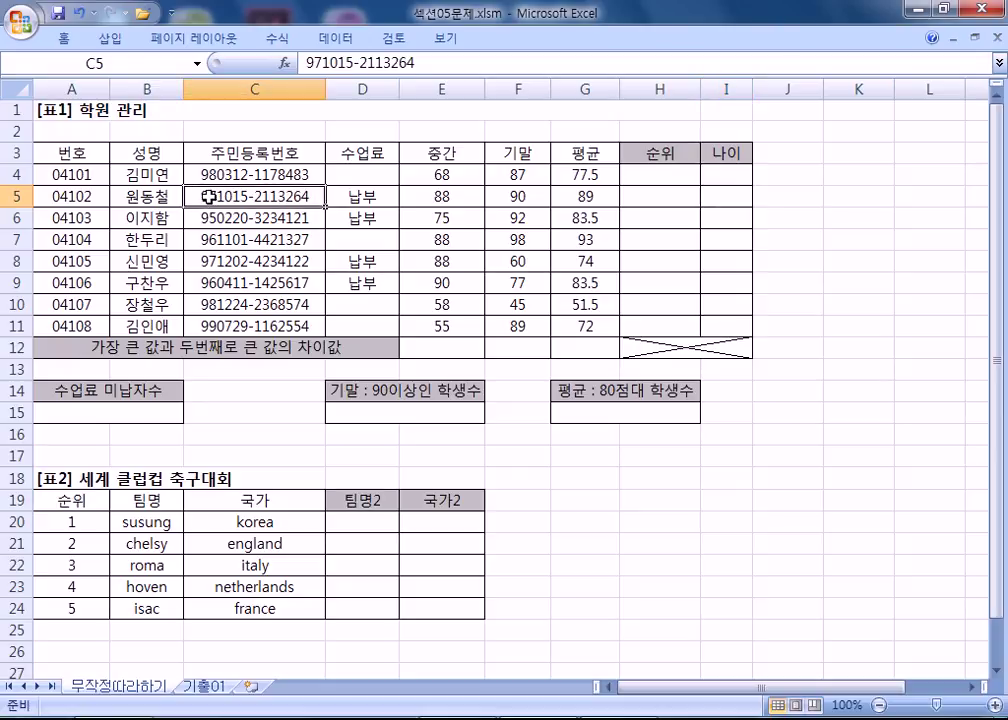
pyautogui.click(724, 326)
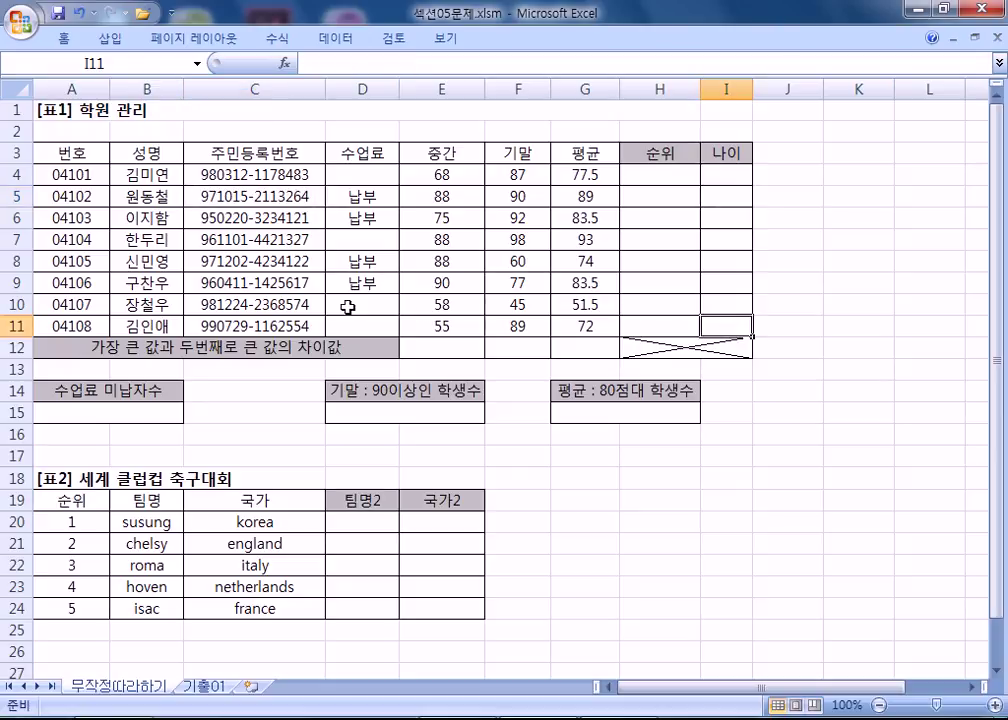
pyautogui.click(204, 326)
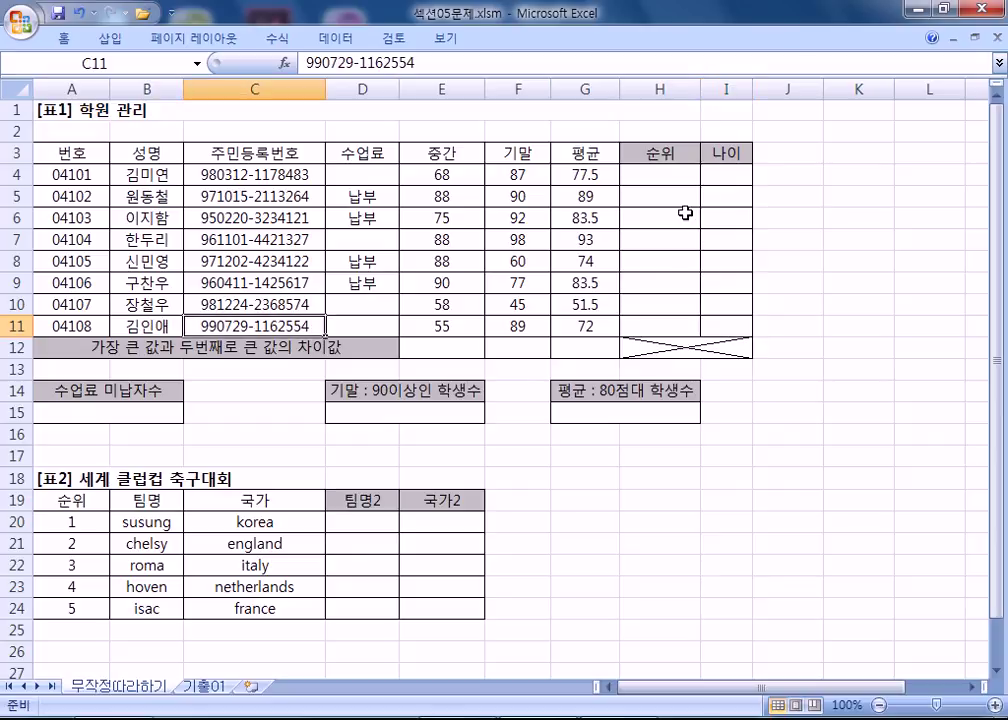
pyautogui.click(726, 174)
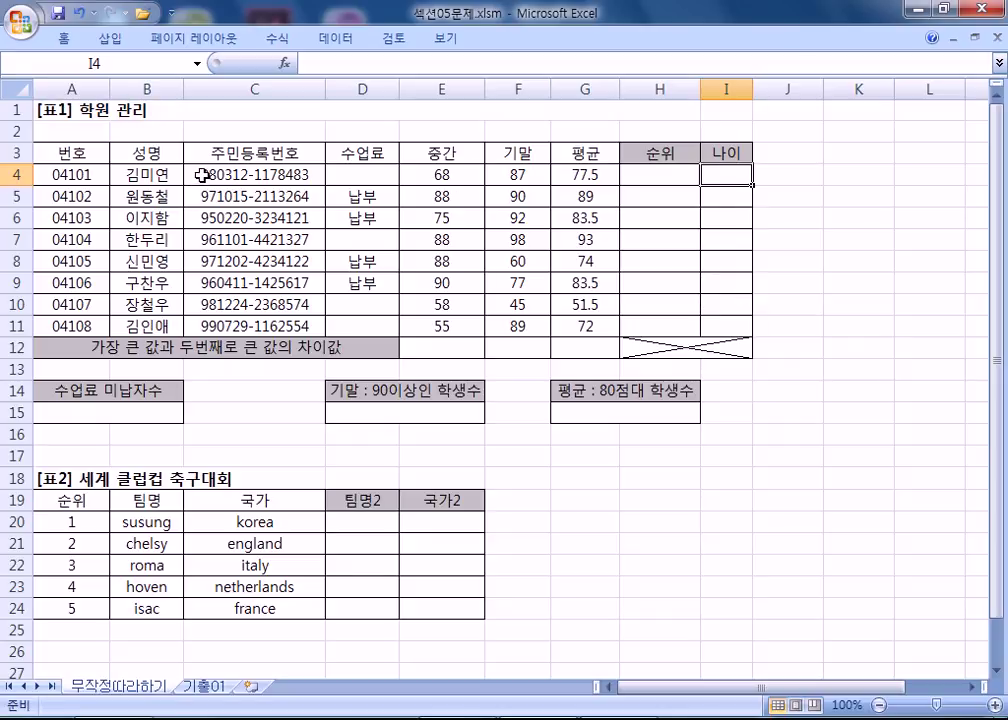
pyautogui.click(722, 303)
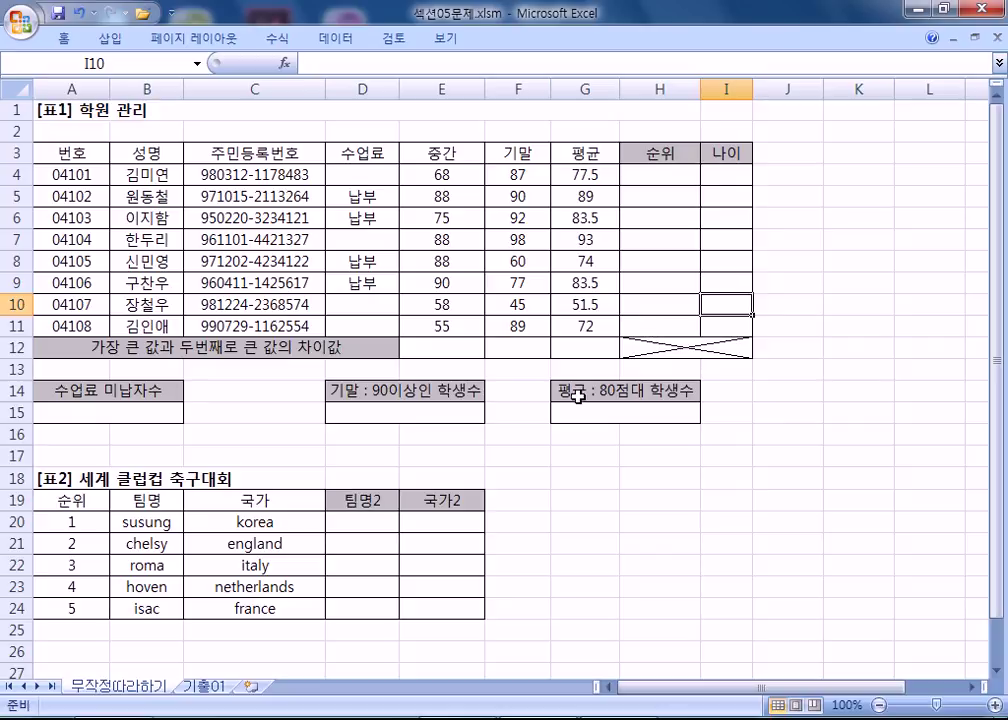
# - Examine how the row 12 difference cells E12, F12 and G12 relate to the score ranges in rows 4 to 11 above them
pyautogui.click(428, 345)
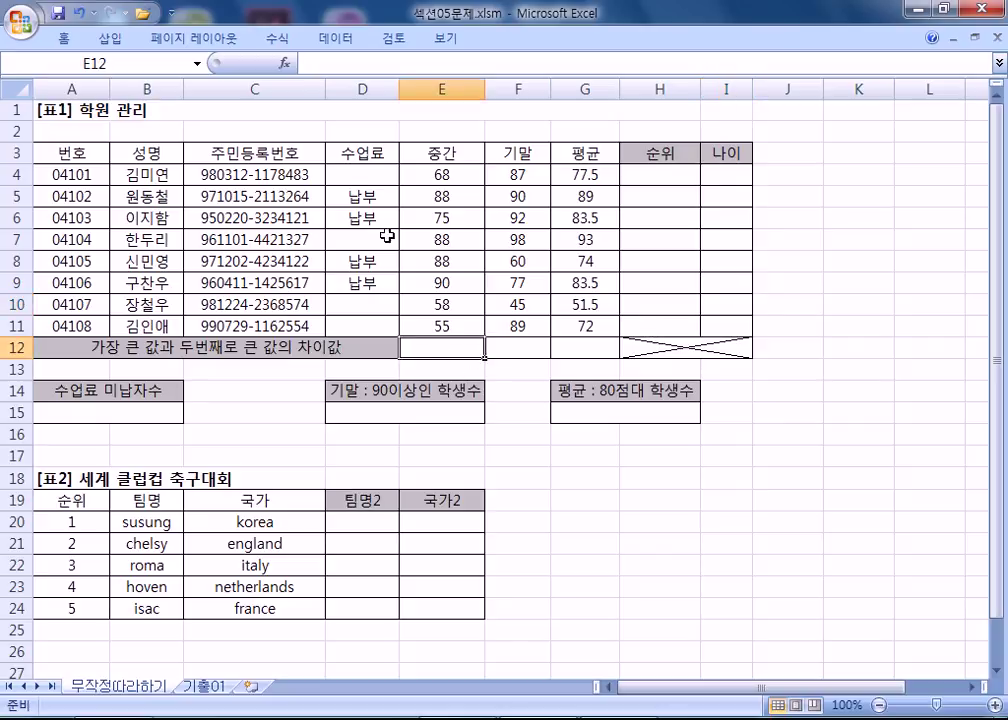
pyautogui.moveTo(435, 177); pyautogui.dragTo(426, 328)
pyautogui.click(424, 355)
pyautogui.click(513, 349)
pyautogui.click(450, 347)
pyautogui.click(515, 348)
pyautogui.moveTo(517, 175); pyautogui.dragTo(518, 330)
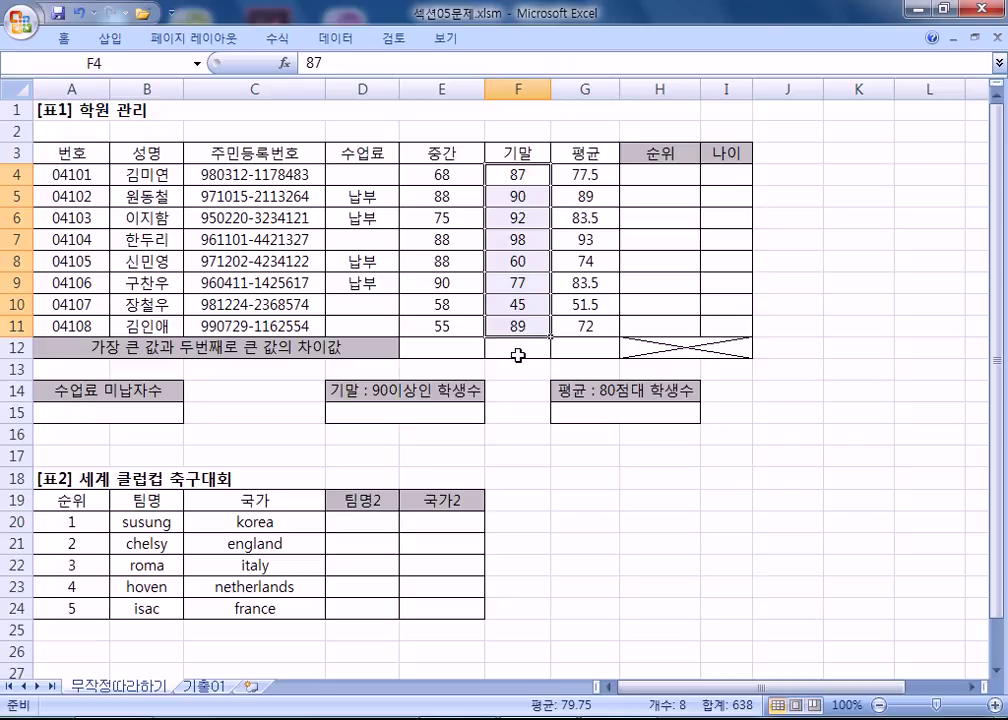
pyautogui.click(517, 353)
pyautogui.click(584, 347)
pyautogui.moveTo(592, 173); pyautogui.dragTo(585, 328)
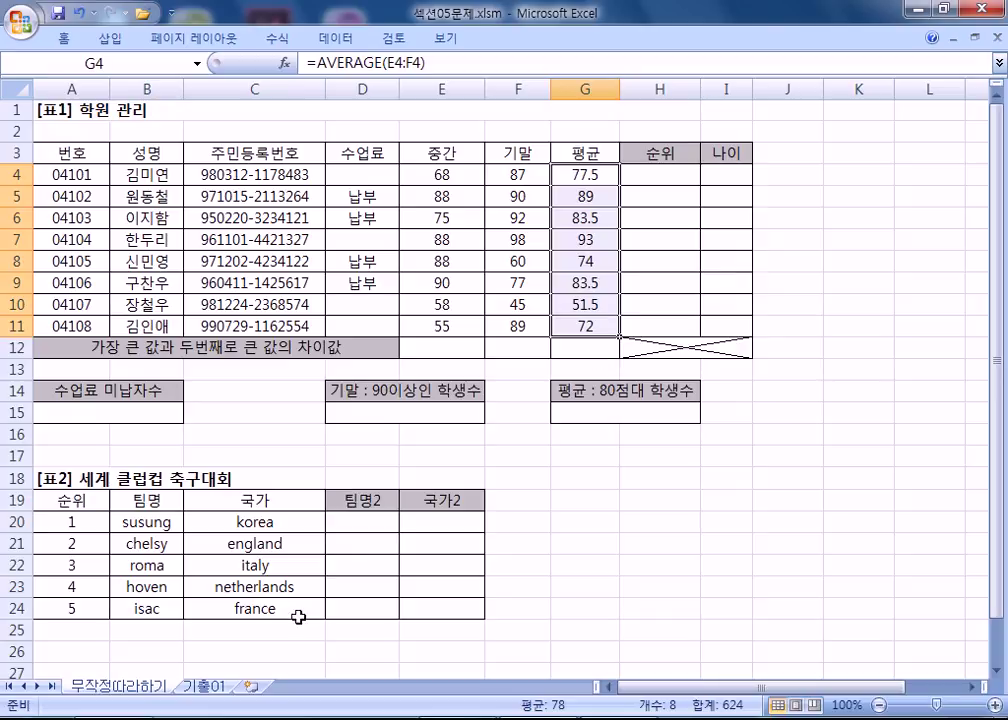
# - Return to the 기출01 sheet and trace the G4 formula's arguments, cell E4 and range E4:E10
pyautogui.click(205, 686)
pyautogui.click(362, 204)
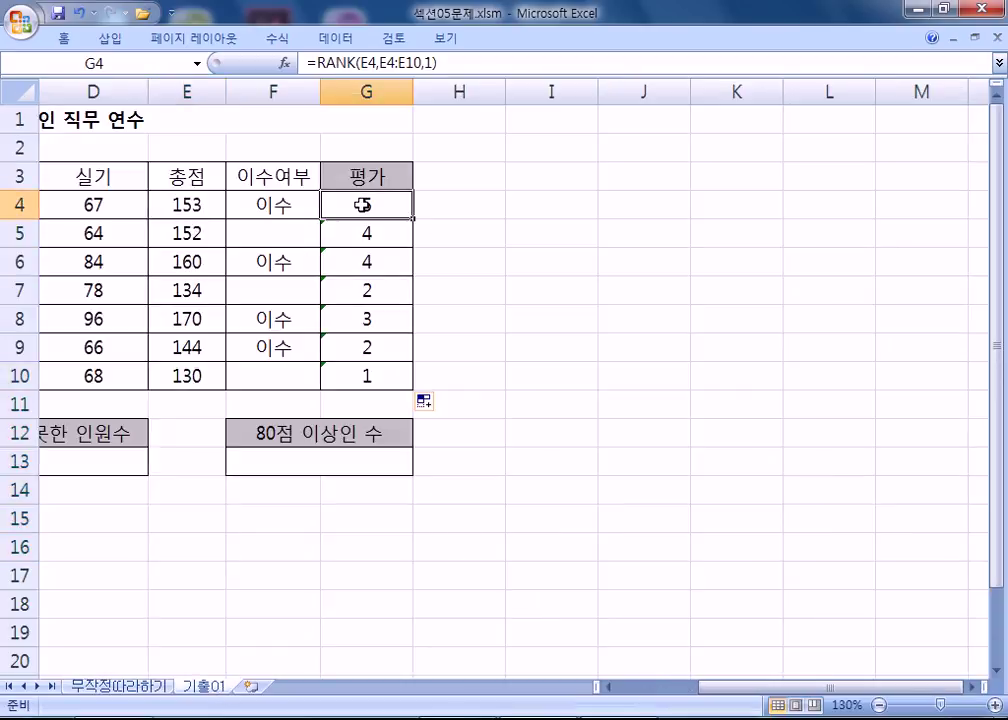
pyautogui.click(245, 204)
pyautogui.click(194, 205)
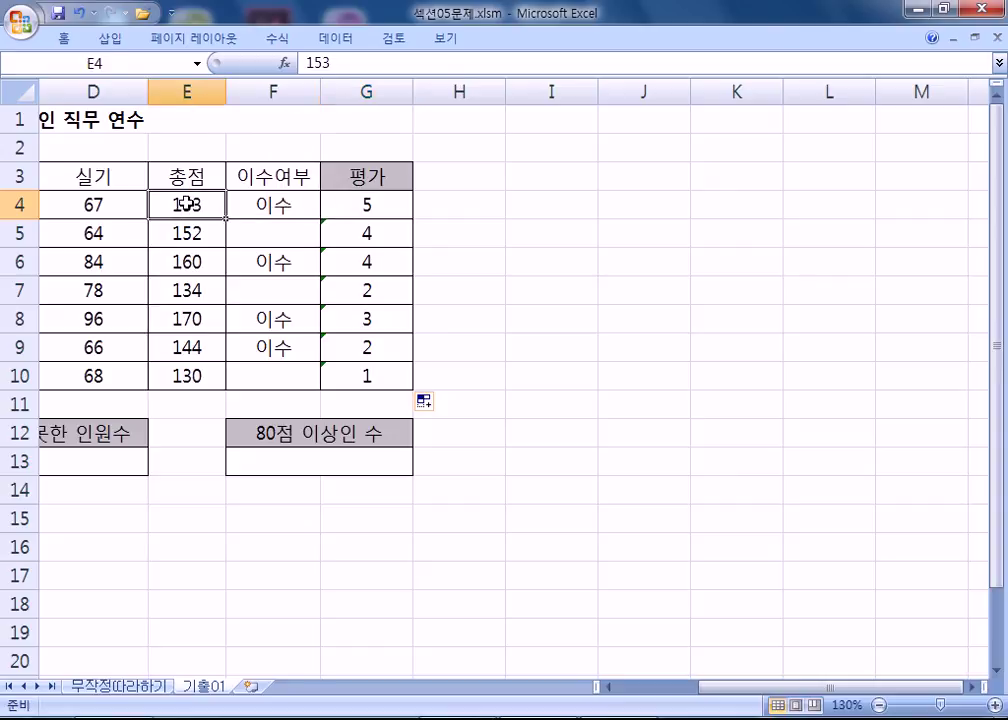
pyautogui.moveTo(184, 193); pyautogui.dragTo(178, 376)
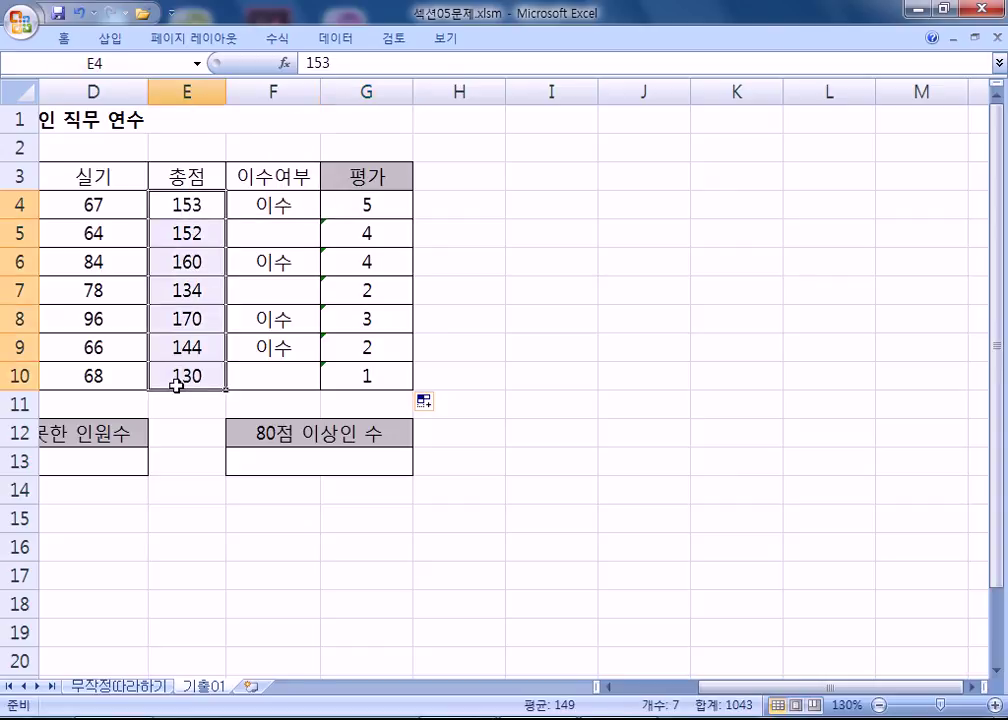
# - Trace the shifted ranges of the G7 and G10 formulas by selecting E7:E13 and E10:E16
pyautogui.click(362, 290)
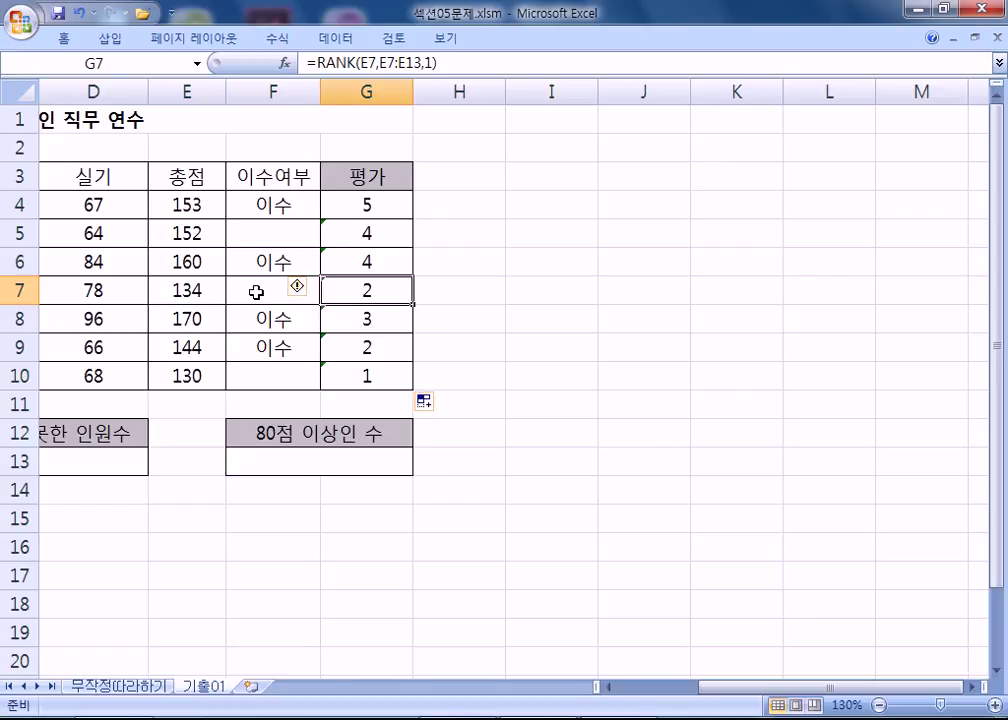
pyautogui.click(189, 288)
pyautogui.moveTo(180, 284); pyautogui.dragTo(200, 459)
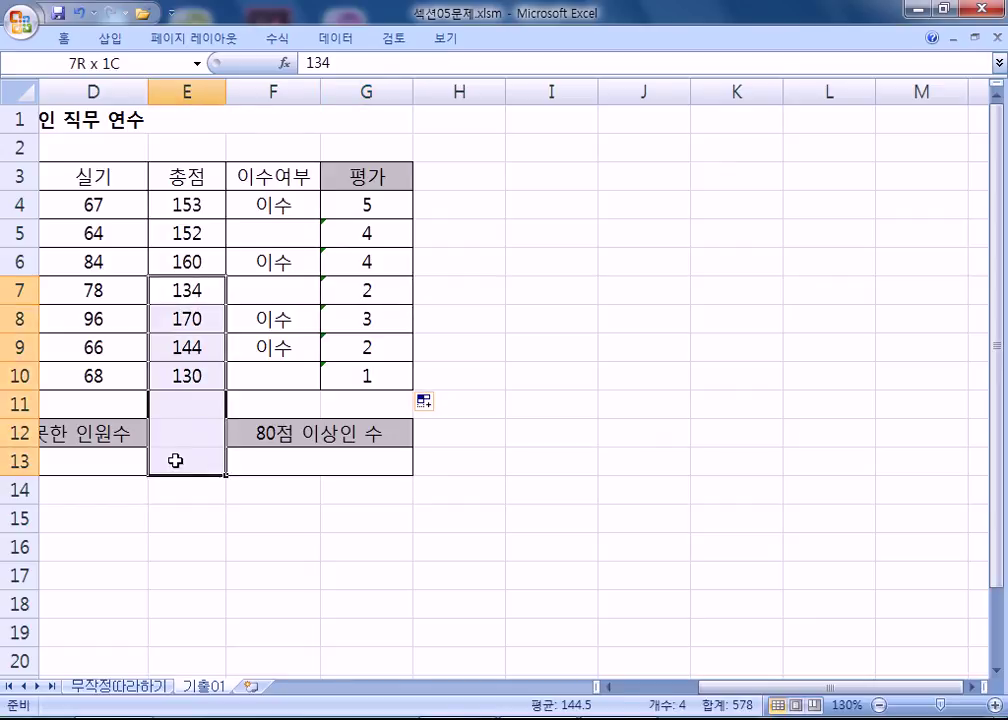
pyautogui.click(344, 381)
pyautogui.click(290, 377)
pyautogui.moveTo(189, 376); pyautogui.dragTo(183, 542)
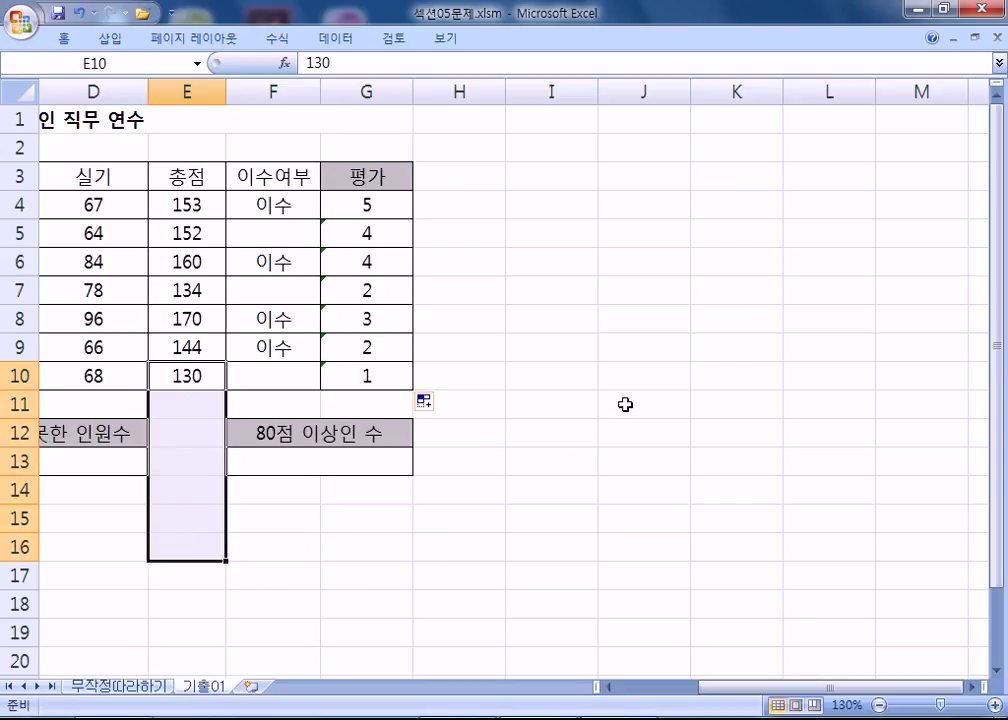
# - Select G4, switch to Notepad, and compare the relative range E4:E10 with the absolute range $E$4:$E$10 in the G4 formulas
pyautogui.click(381, 203)
pyautogui.hotkey('alt', 'Tab')
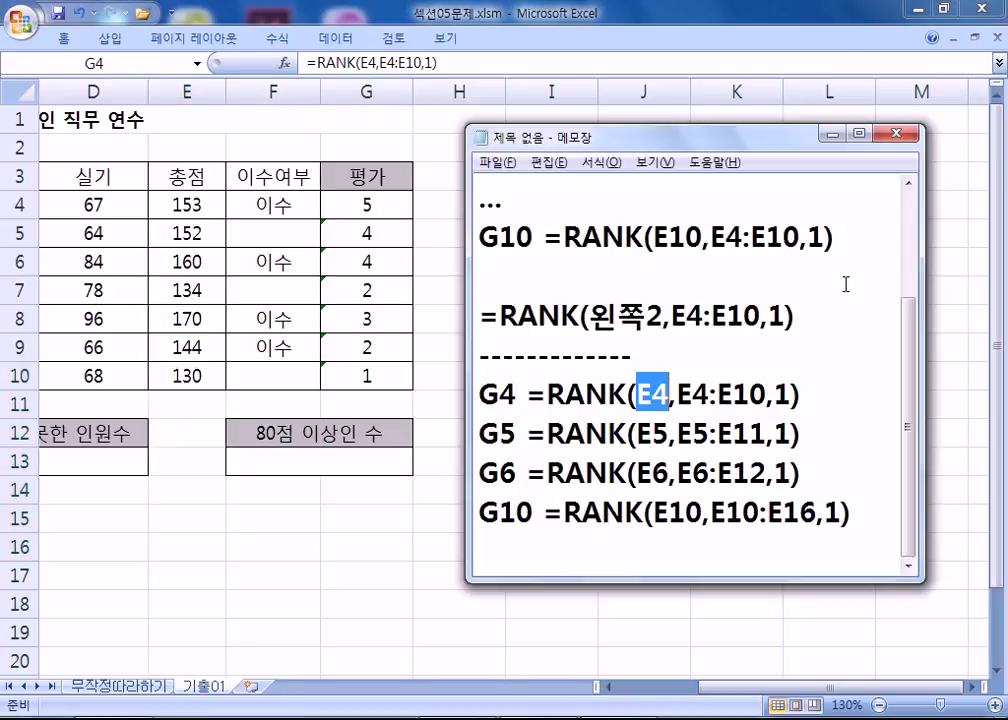
pyautogui.moveTo(678, 394); pyautogui.dragTo(765, 396)
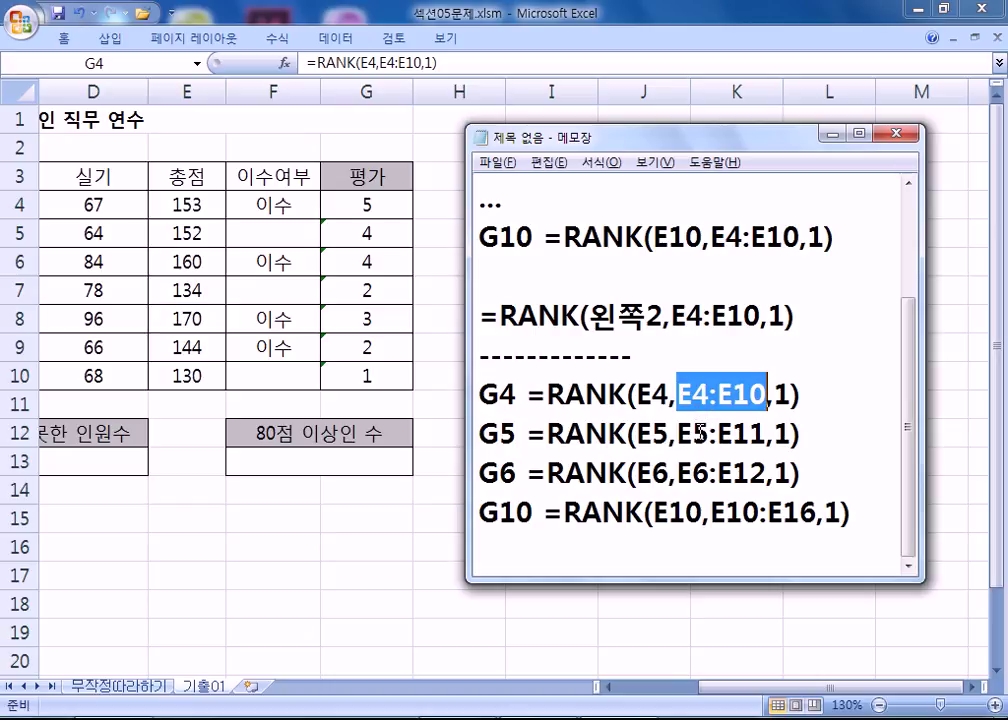
pyautogui.scroll(2, 700, 432)
pyautogui.click(679, 198)
pyautogui.moveTo(679, 198); pyautogui.dragTo(834, 198)
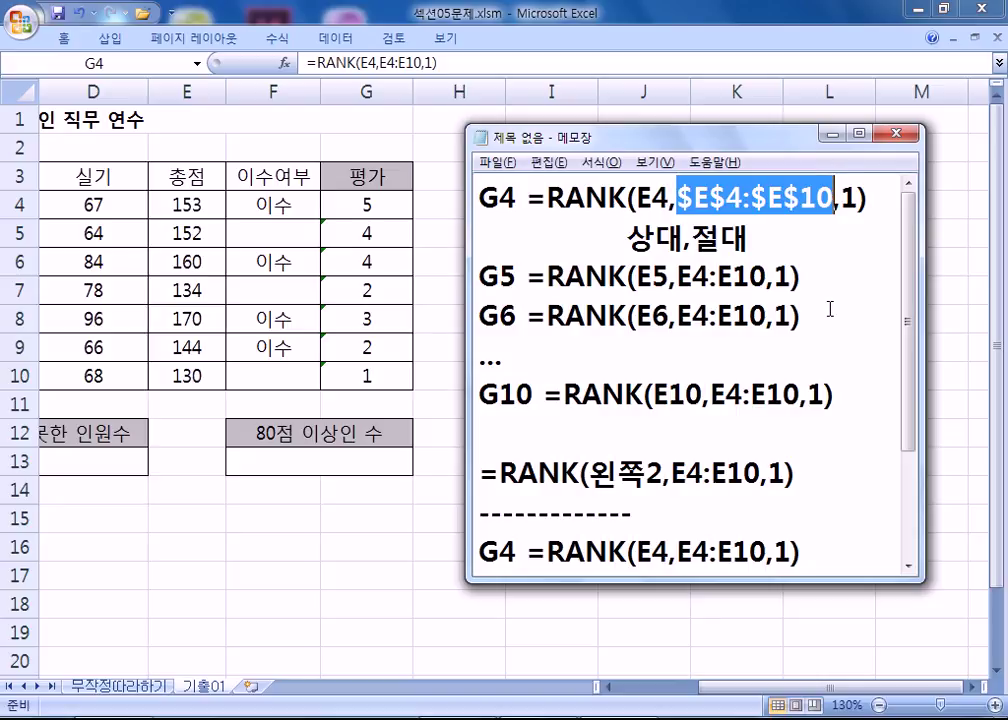
# - Switch back to Excel, insert a new worksheet, and enter the title 성적표 in A1
pyautogui.hotkey('alt', 'Tab')
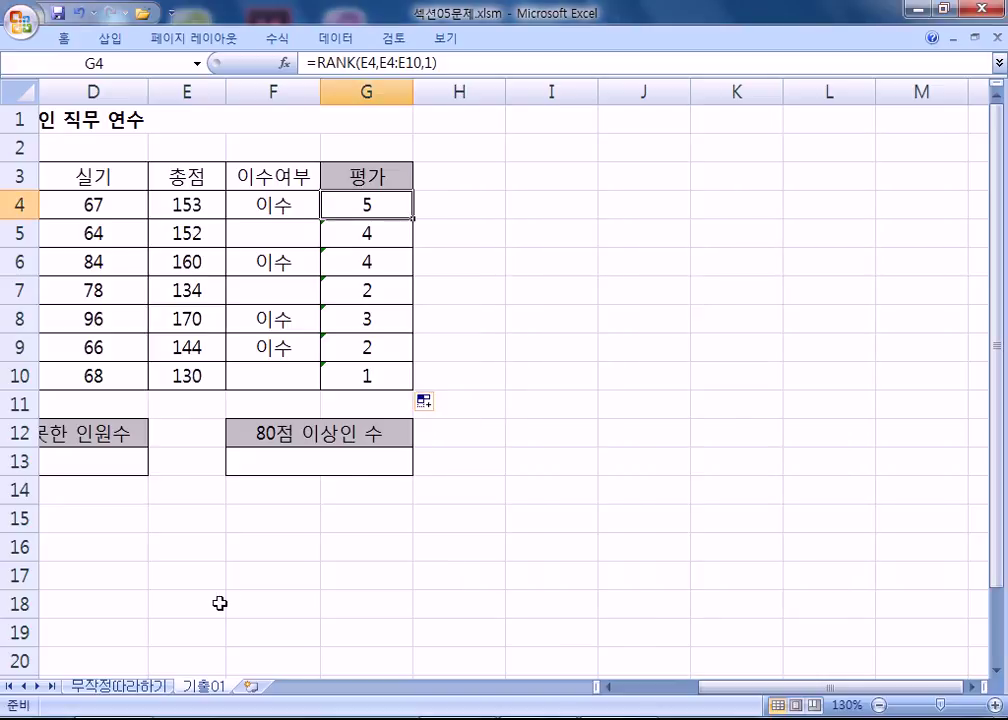
pyautogui.click(250, 688)
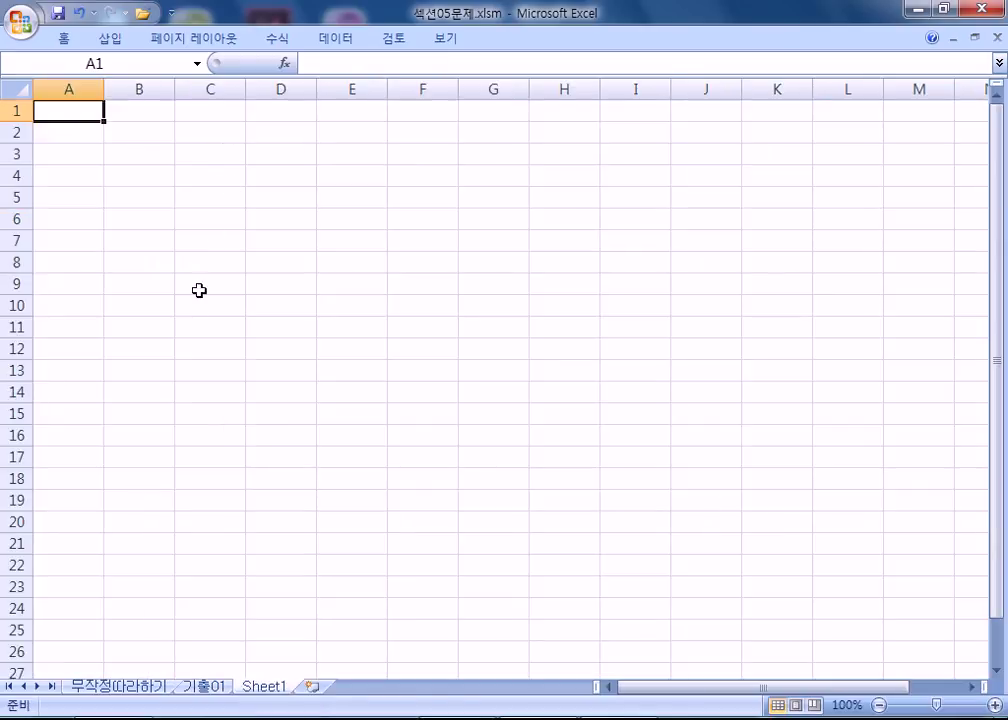
pyautogui.scroll(3, 195, 311)
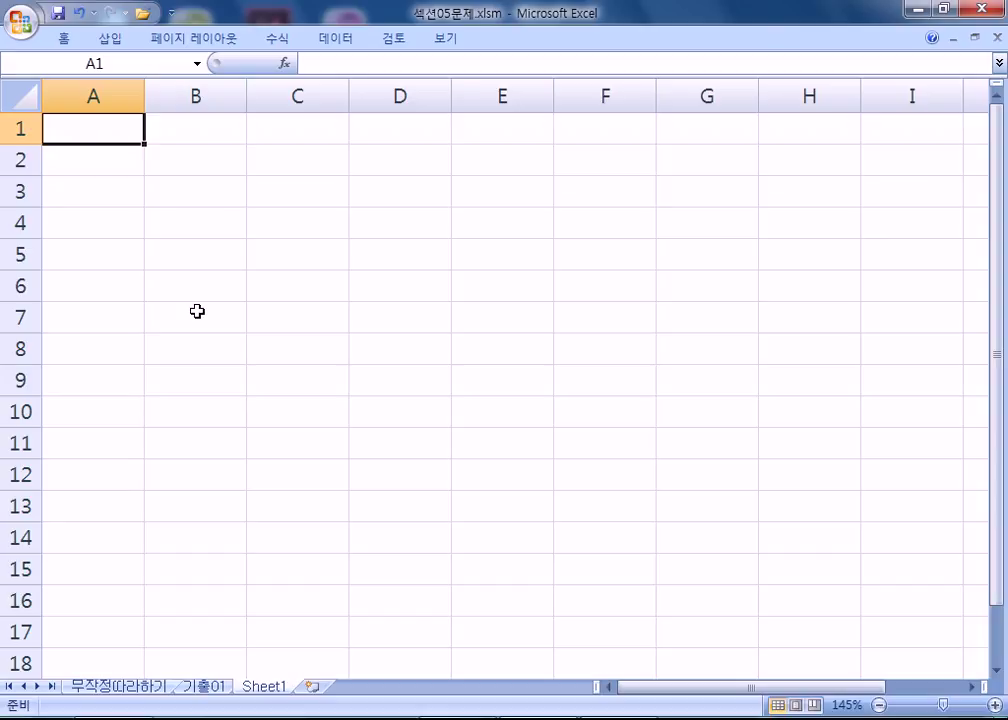
pyautogui.write('TJD')
pyautogui.press('Escape')
pyautogui.write('성적')
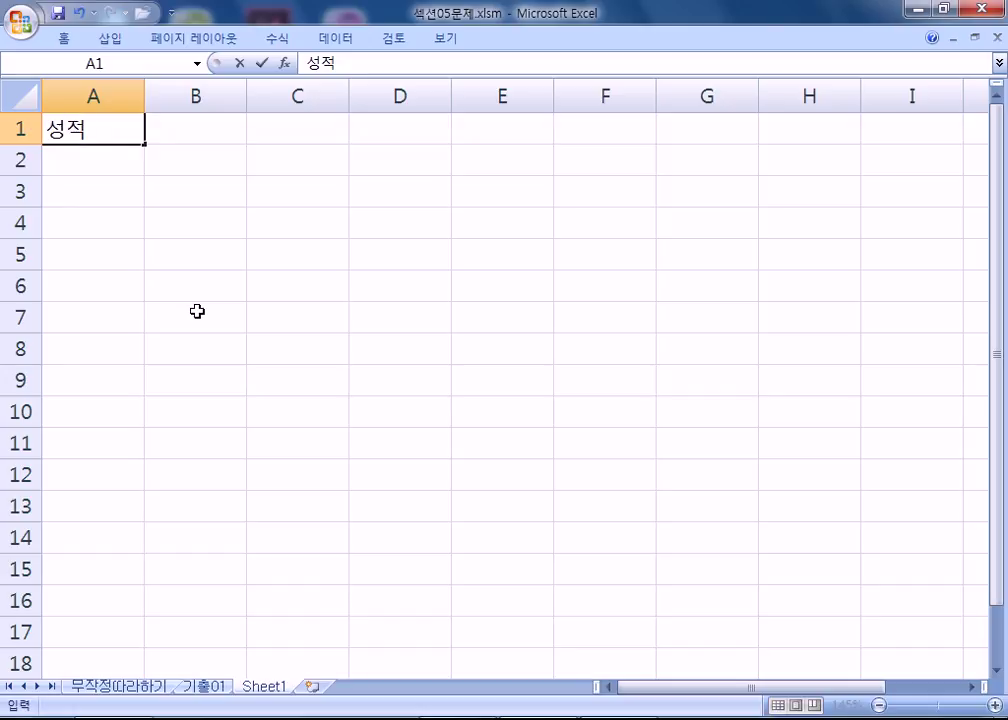
pyautogui.write('ㅍㅛ')
pyautogui.press('Return')
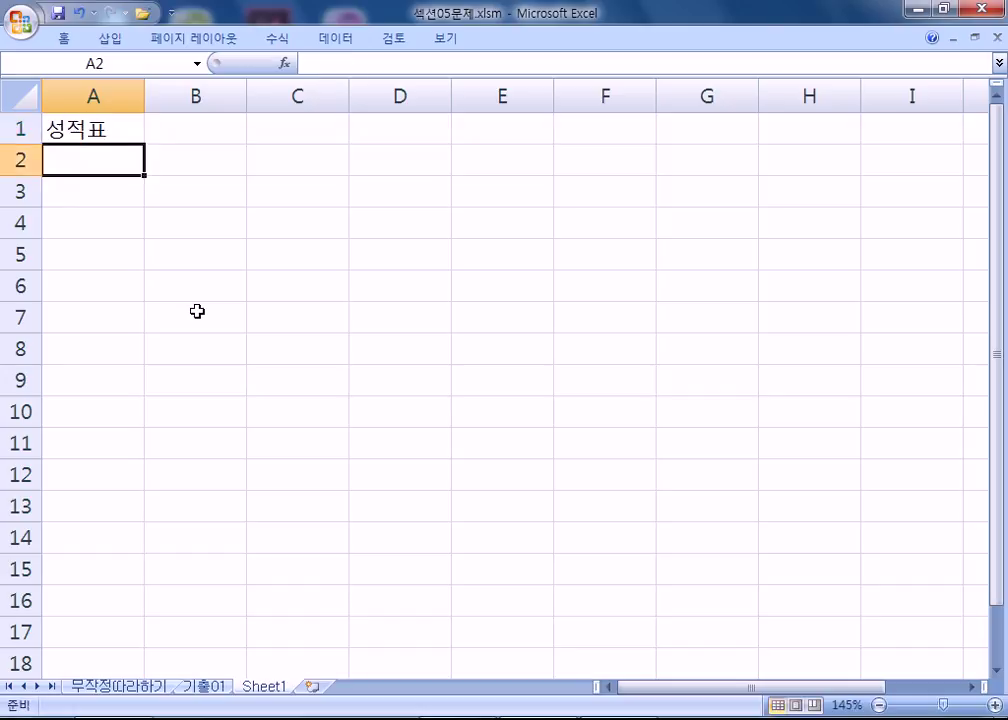
# - Enter the column headers 이름, 국어, 영어 and 합계 in cells A3 to D3
pyautogui.press('Return')
pyautogui.write('이름ㅂ')
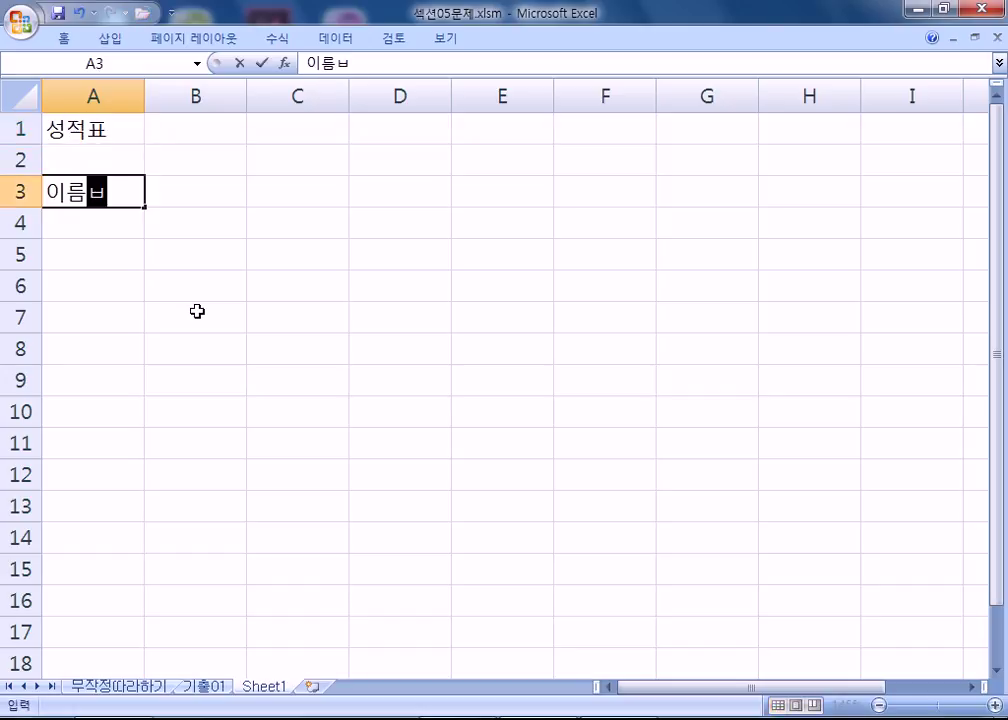
pyautogui.press('BackSpace')
pyautogui.press('Tab')
pyautogui.write('ㄱㄱ')
pyautogui.press('BackSpace')
pyautogui.press('BackSpace')
pyautogui.write('국어')
pyautogui.press('Tab')
pyautogui.write('영어')
pyautogui.press('Tab')
pyautogui.write('합계')
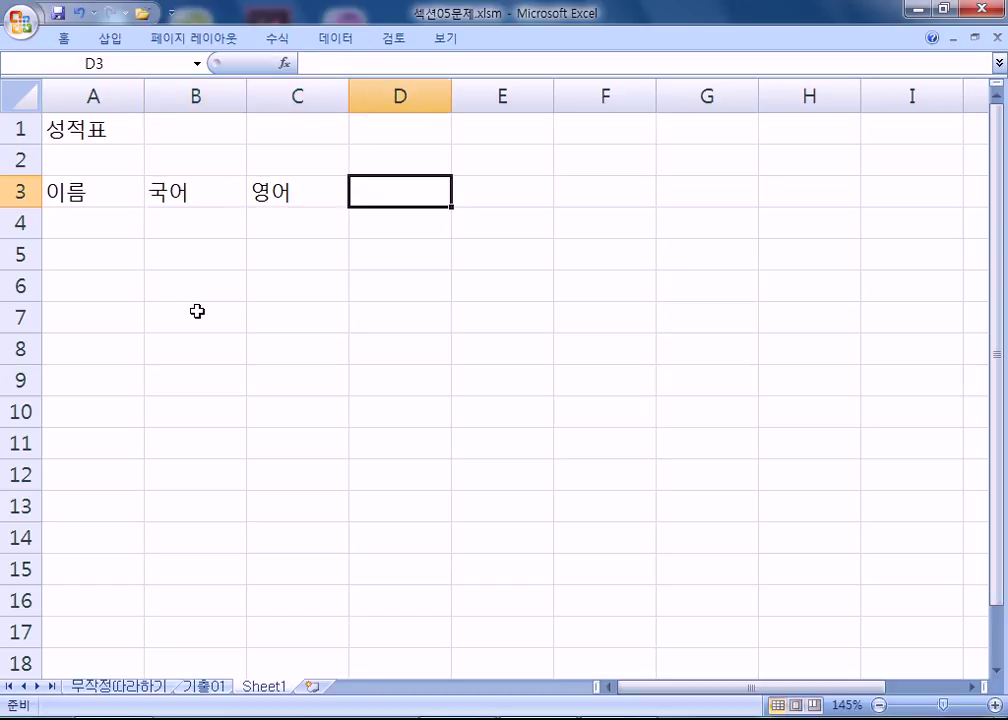
pyautogui.press('Return')
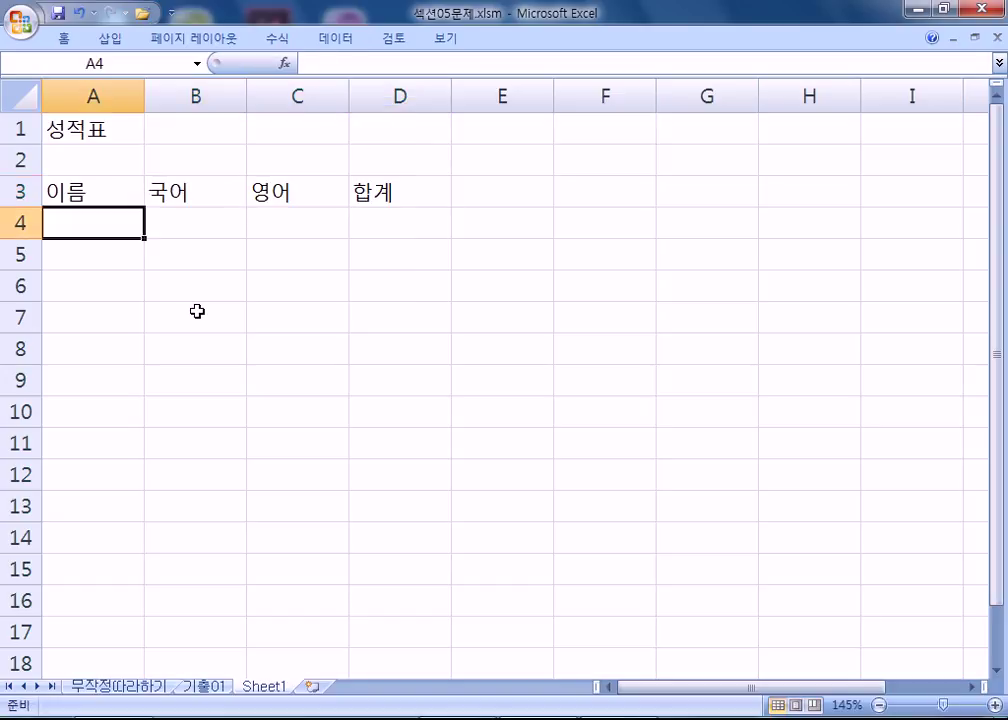
# - Enter the 국어 scores 80, 70 and 60 in cells B4 to B6
pyautogui.press('Tab')
pyautogui.write('80')
pyautogui.press('Return')
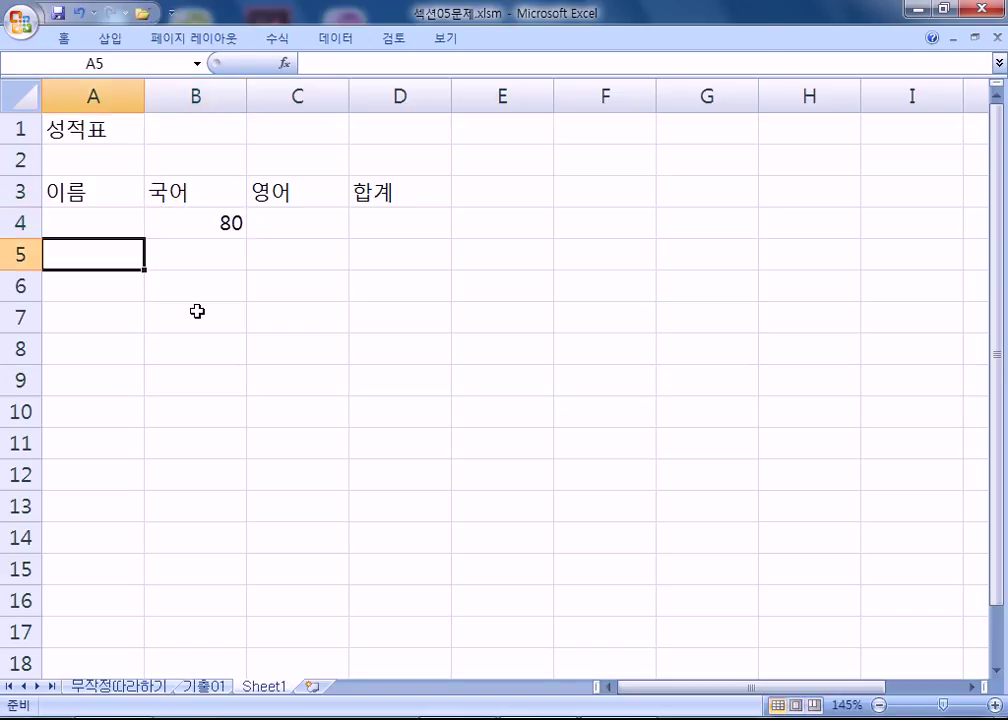
pyautogui.press('Tab')
pyautogui.write('70')
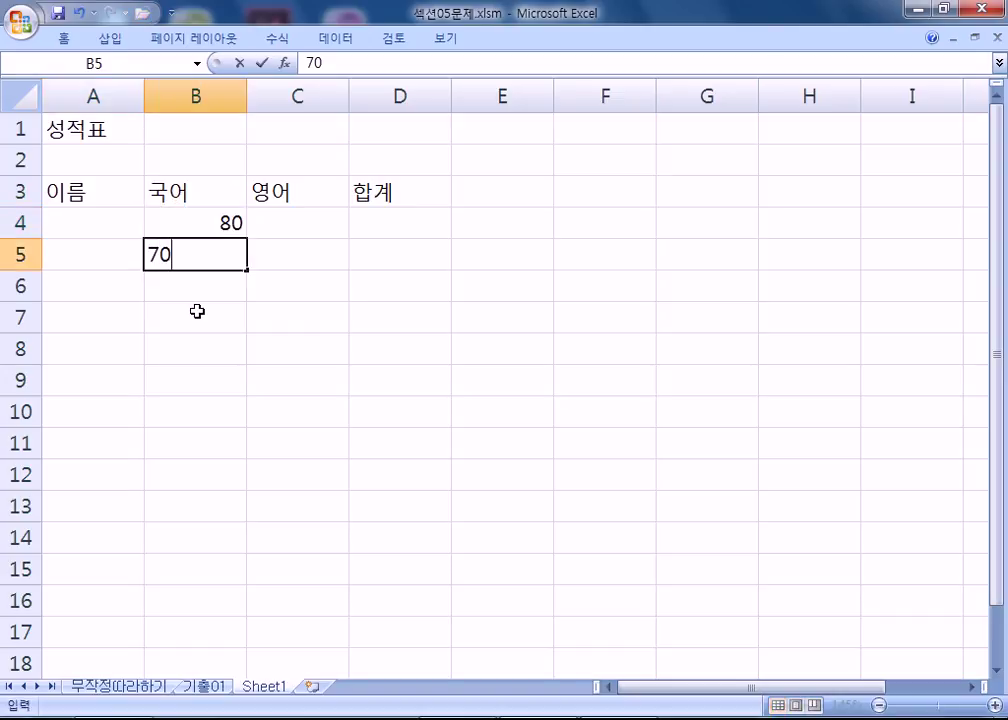
pyautogui.press('Return')
pyautogui.write('60')
# - Enter the 영어 scores 50, 60 and 90 in cells C4 to C6
pyautogui.press('Tab')
pyautogui.press('Up')
pyautogui.press('Up')
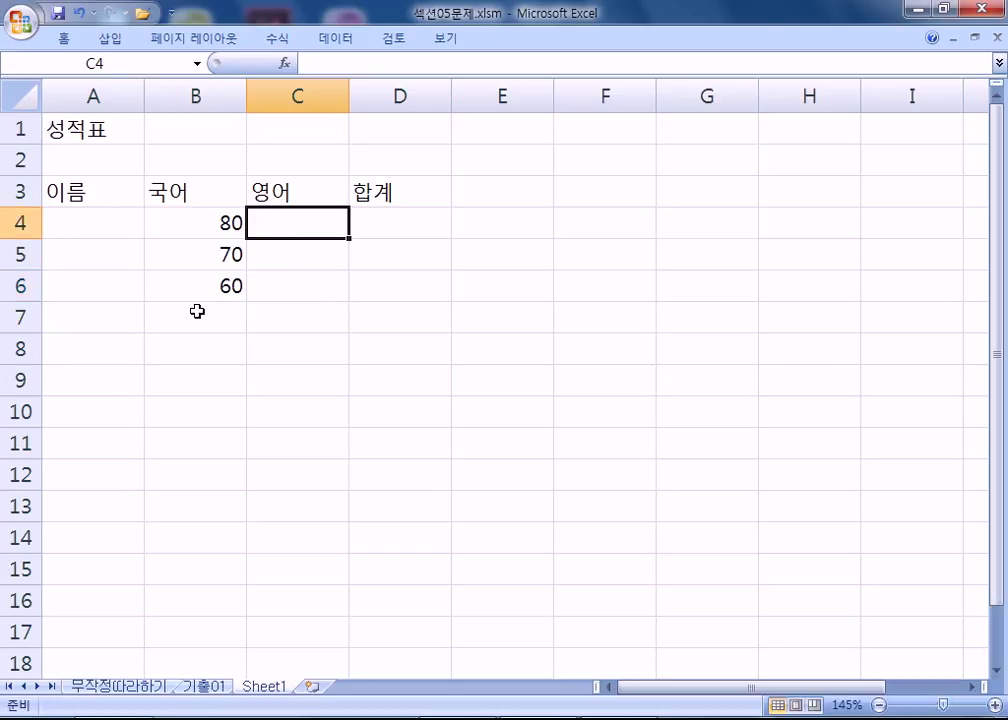
pyautogui.write('50')
pyautogui.press('Return')
pyautogui.write('60')
pyautogui.press('Return')
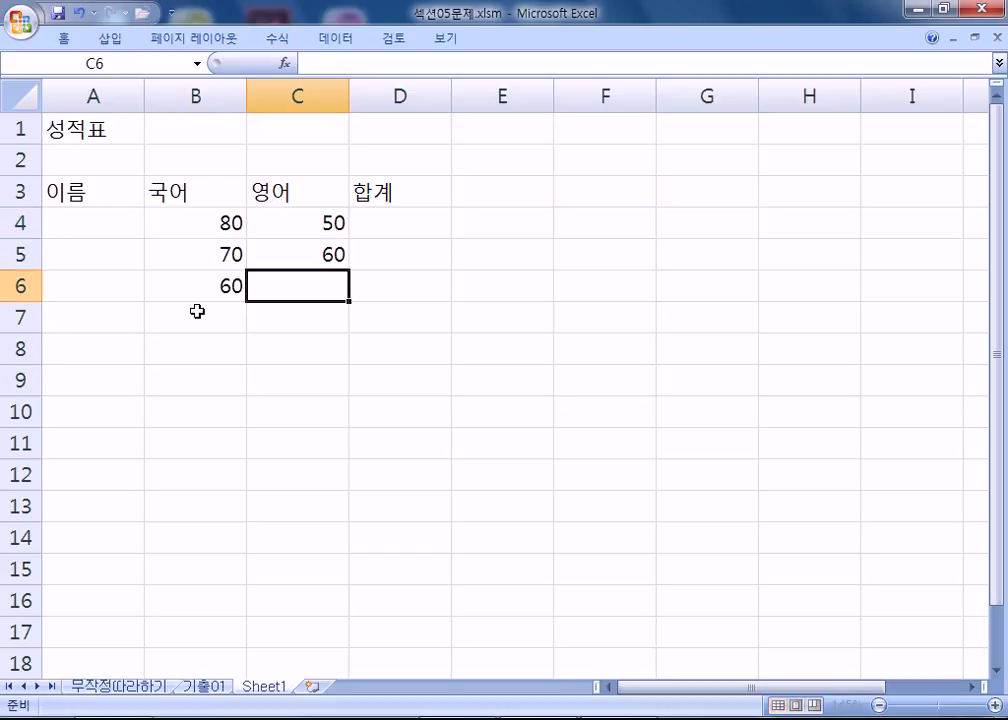
pyautogui.write('7')
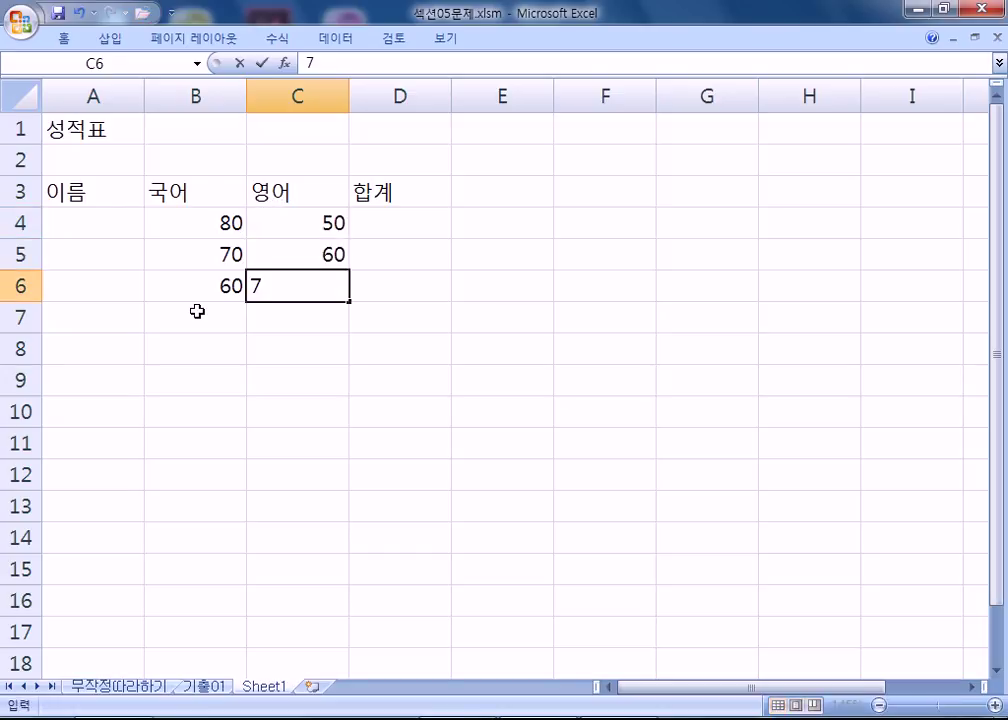
pyautogui.press('BackSpace')
pyautogui.write('90')
pyautogui.press('Return')
pyautogui.press('Up')
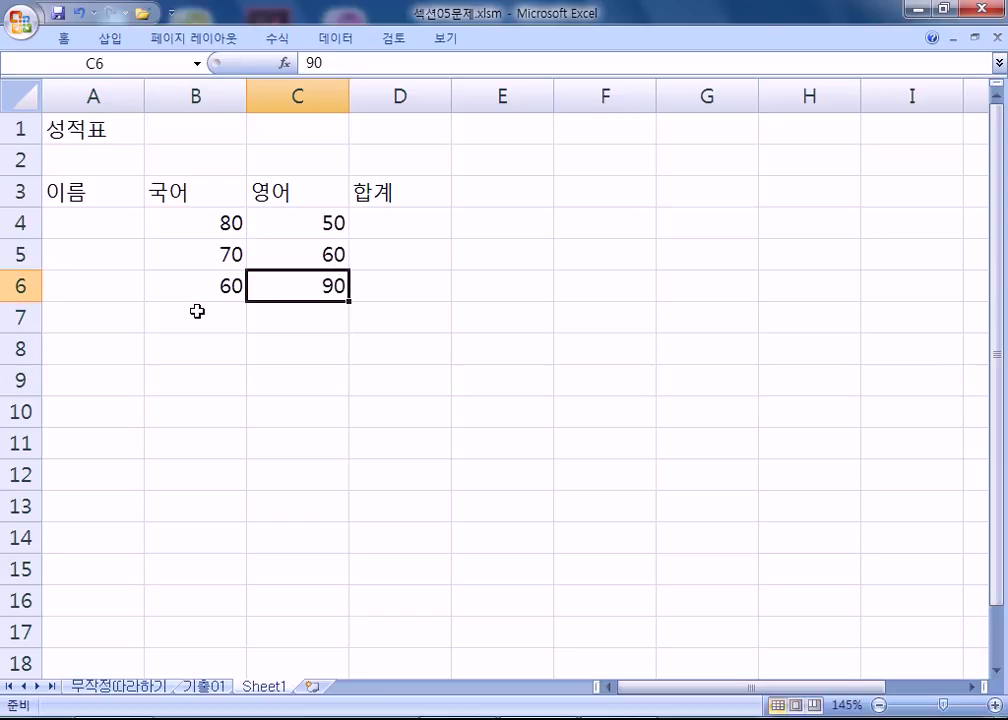
# - Enter the label 보너스 in D1 and its value 20 in E1
pyautogui.press('Up')
pyautogui.press('Up')
pyautogui.press('Up')
pyautogui.press('Up')
pyautogui.press('Up')
pyautogui.press('Left')
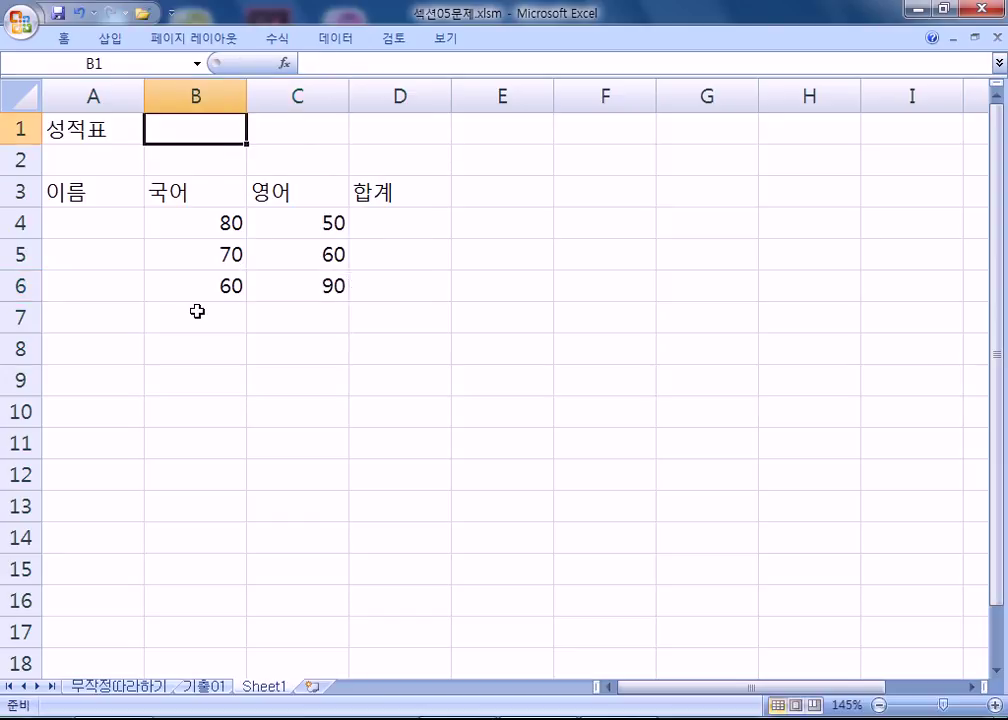
pyautogui.press('Right')
pyautogui.press('Right')
pyautogui.press('Right')
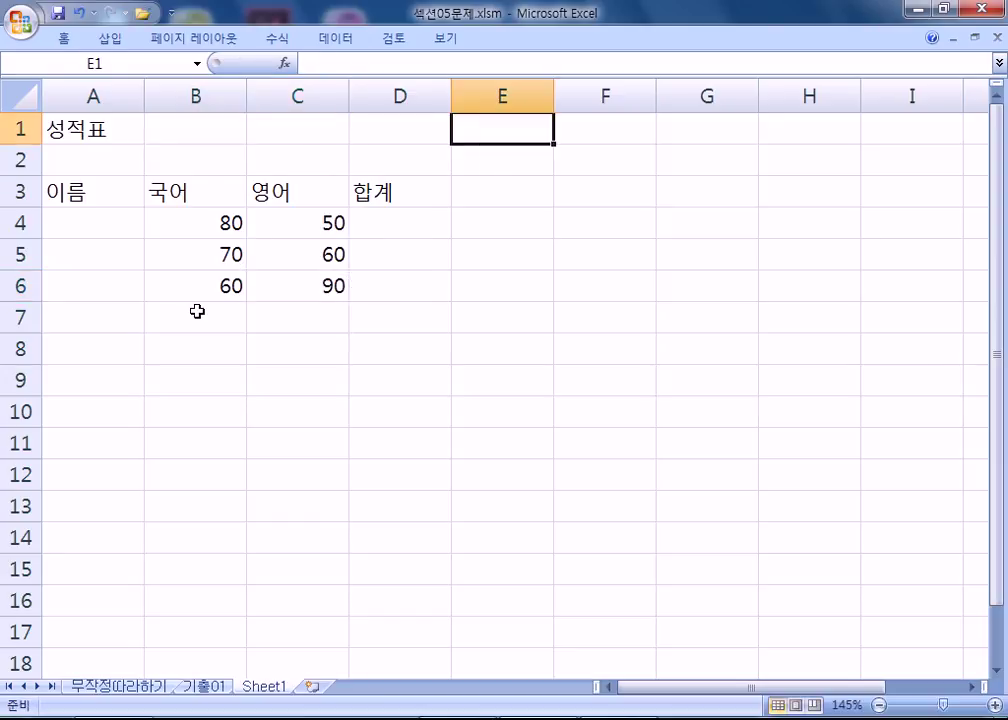
pyautogui.press('Left')
pyautogui.write('보넛ㅣ')
pyautogui.press('BackSpace')
pyautogui.write('ㅡ')
pyautogui.press('Right')
pyautogui.write('20')
pyautogui.press('Return')
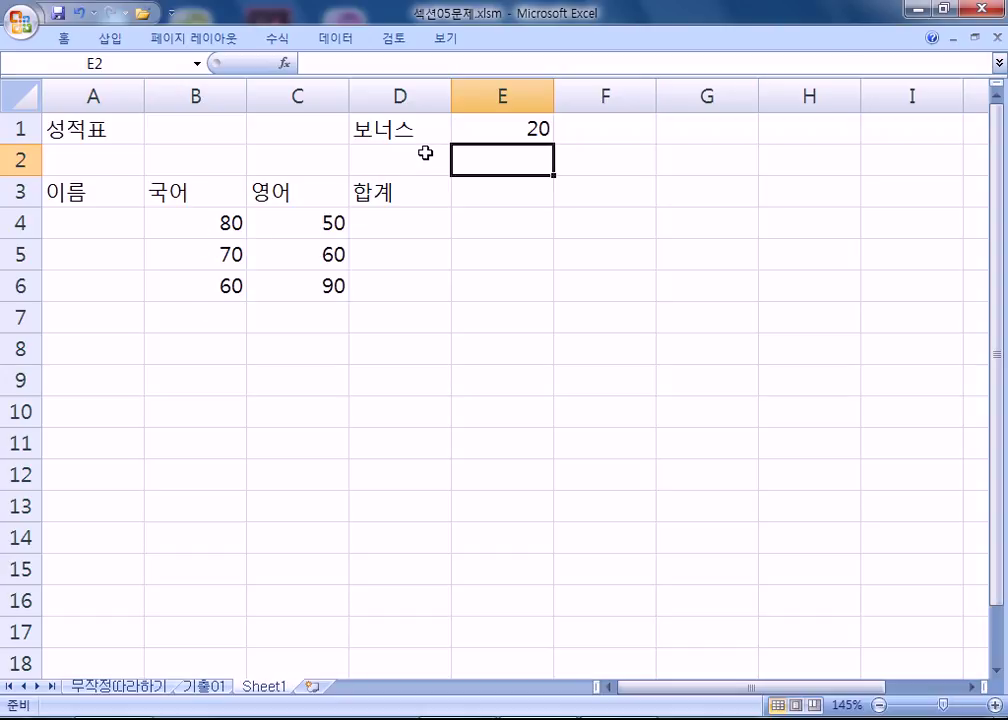
# - Enter the formula =B4+C4+E1 in D4 to total the first row's scores and the bonus
pyautogui.click(389, 226)
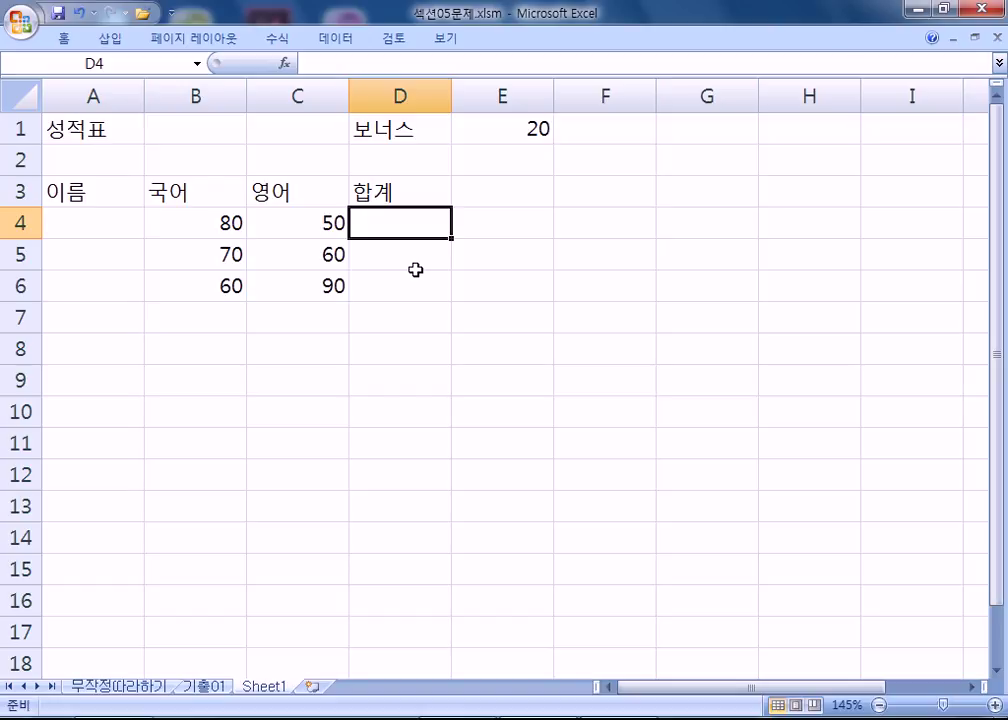
pyautogui.moveTo(200, 224); pyautogui.dragTo(330, 222)
pyautogui.click(384, 222)
pyautogui.click(519, 133)
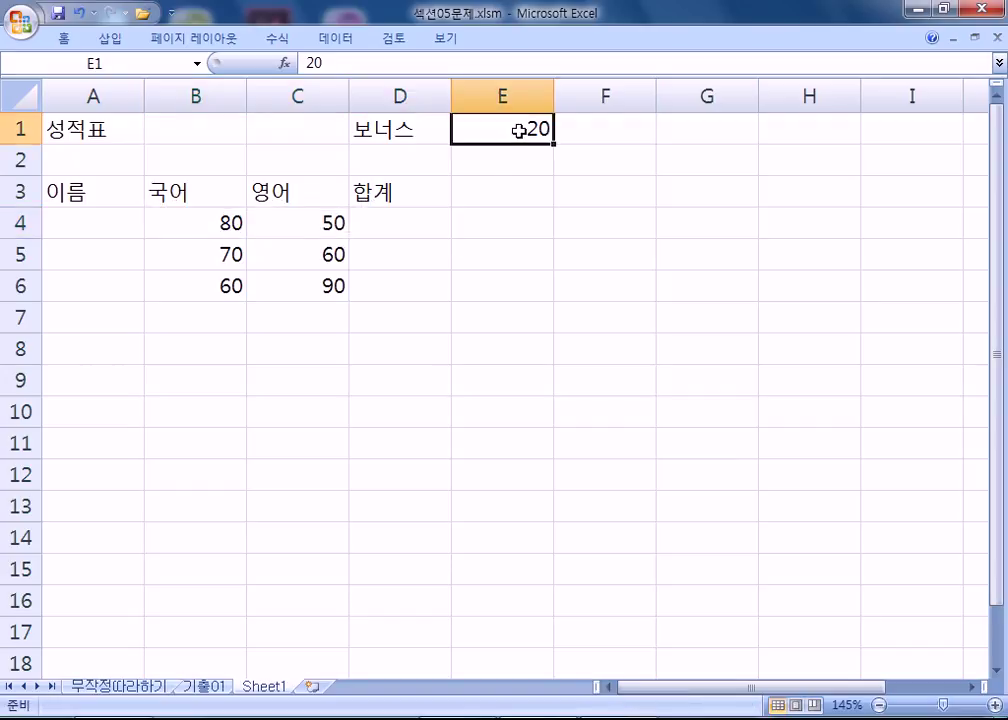
pyautogui.click(400, 224)
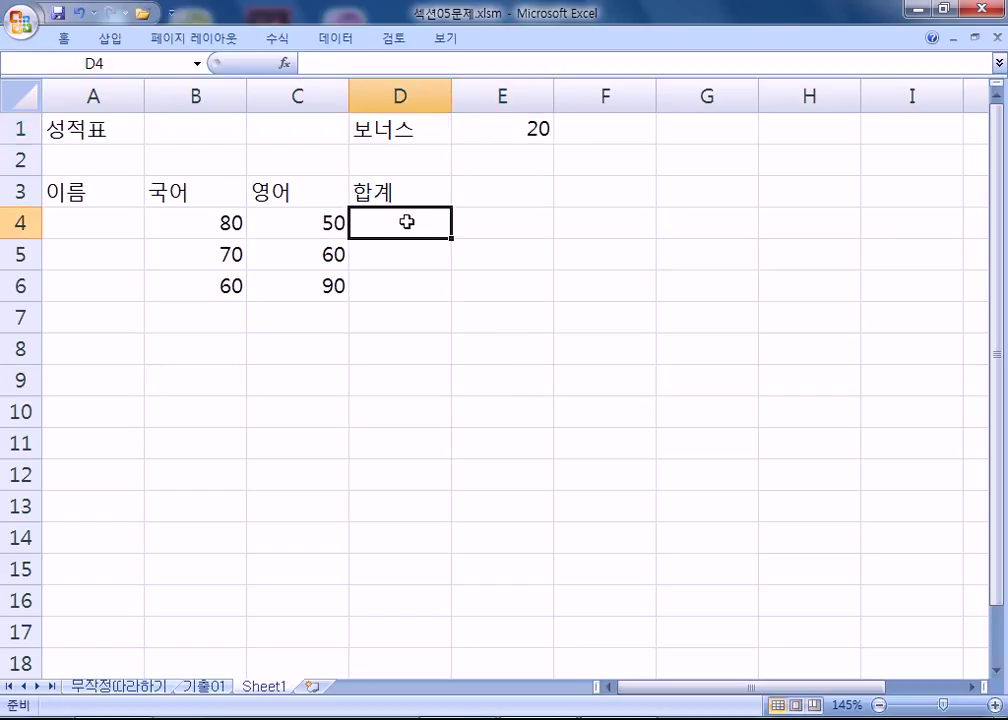
pyautogui.write('=')
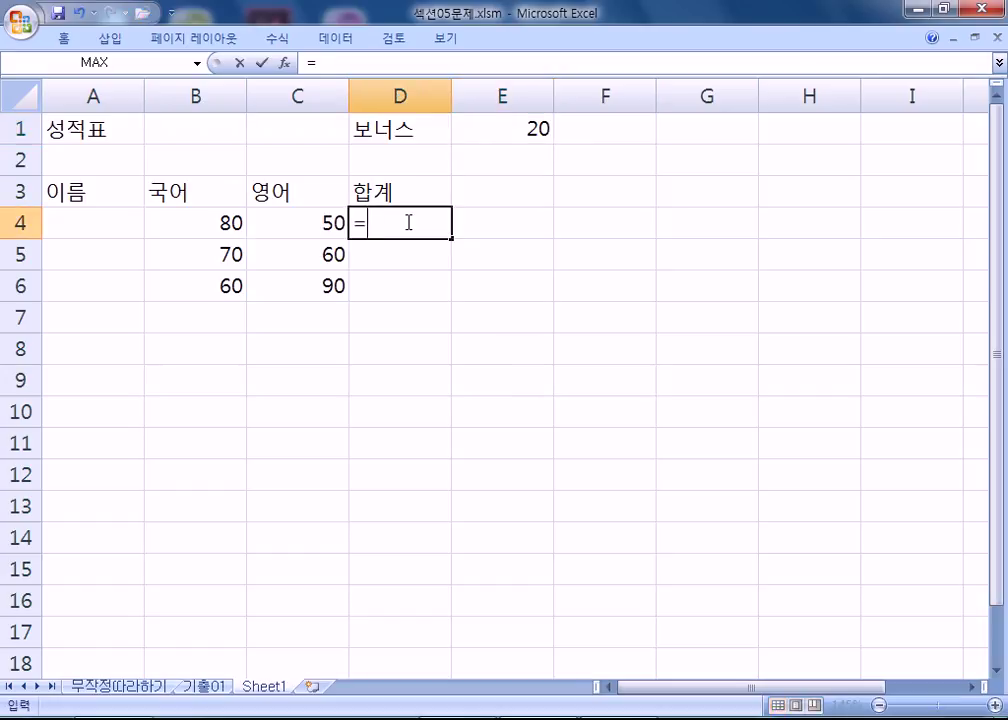
pyautogui.click(197, 223)
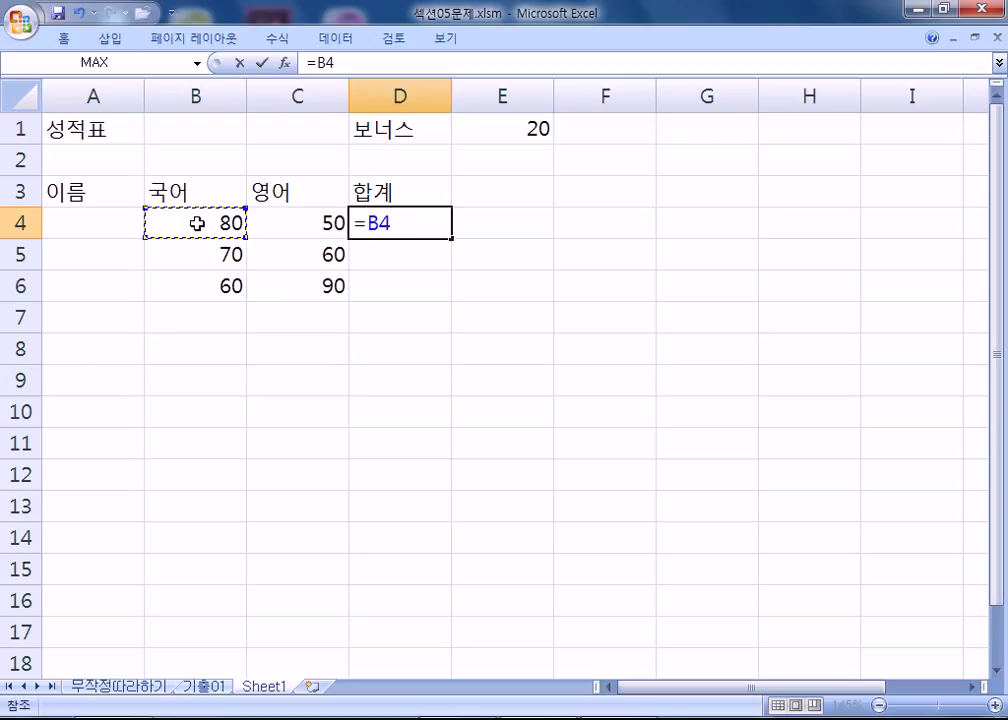
pyautogui.write('+')
pyautogui.click(298, 223)
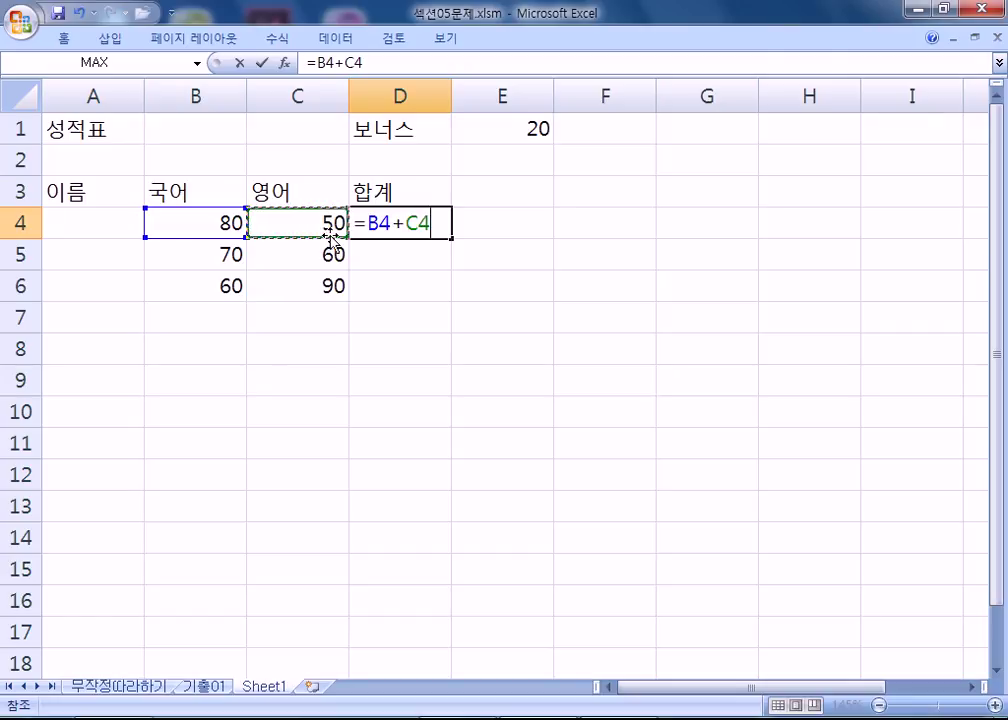
pyautogui.write('+')
pyautogui.click(525, 137)
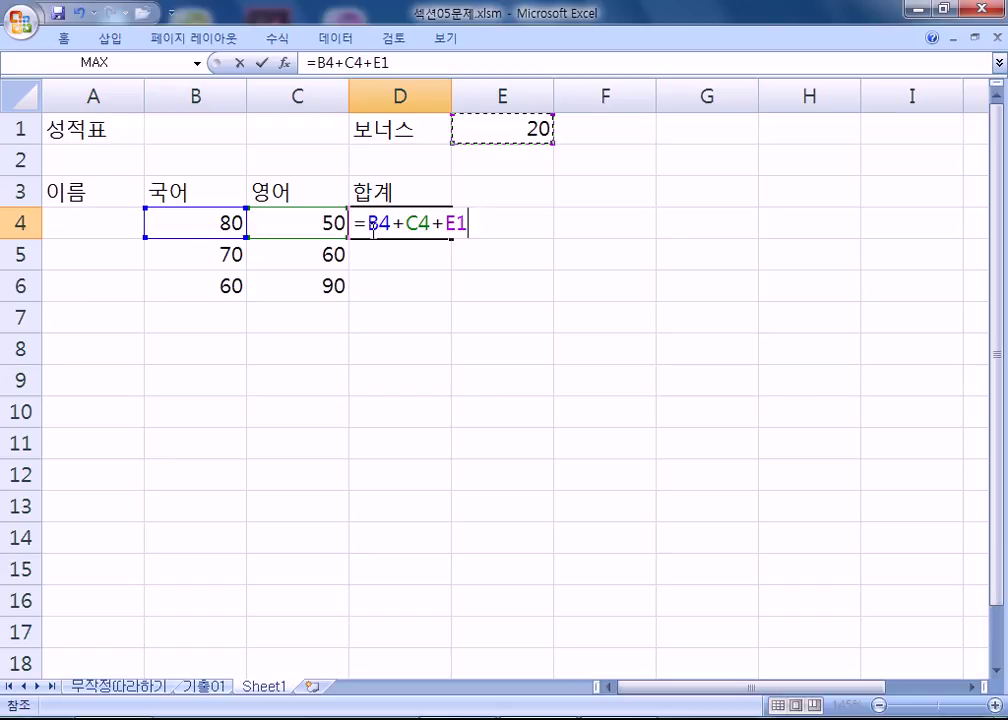
pyautogui.press('Return')
# - Open the D4 formula to view its referenced cells, and leave it without editing
pyautogui.click(416, 225)
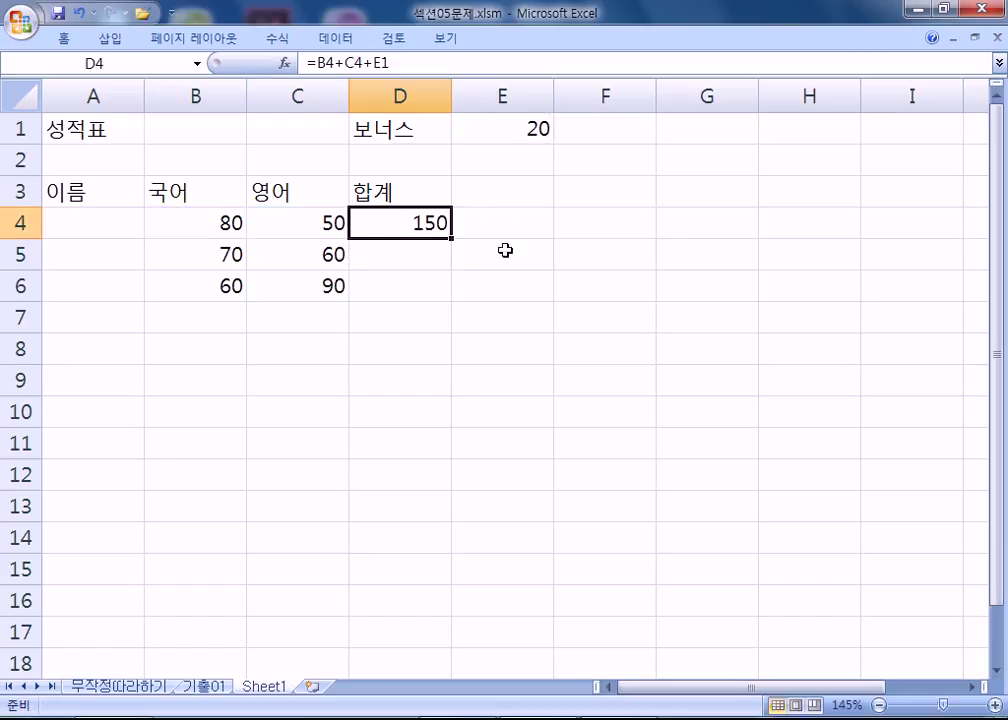
pyautogui.press('F2')
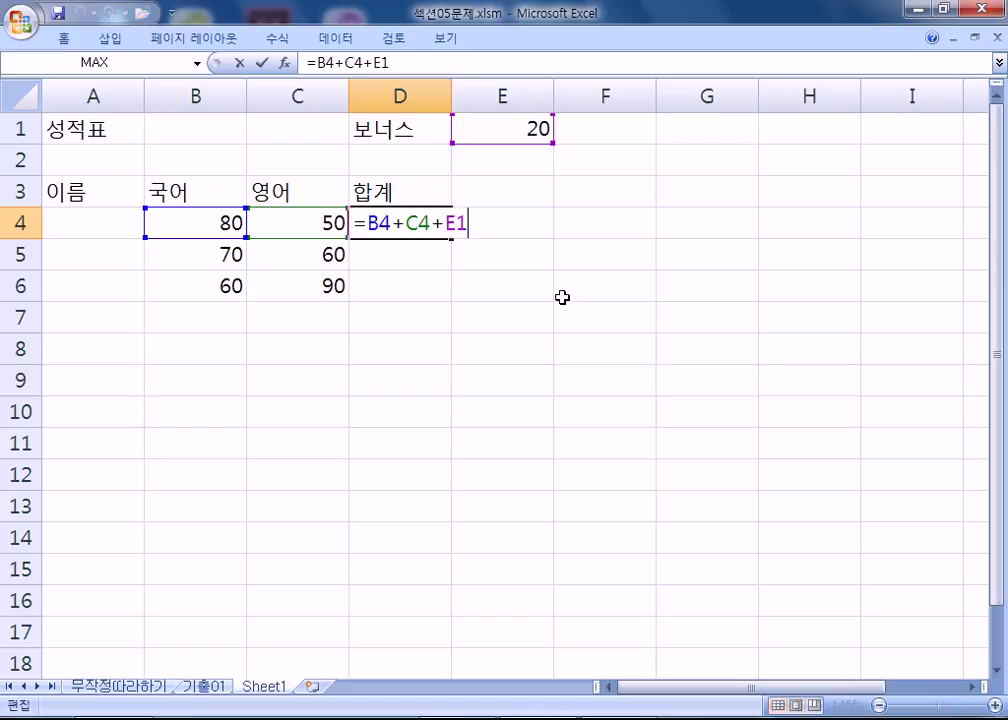
pyautogui.press('Escape')
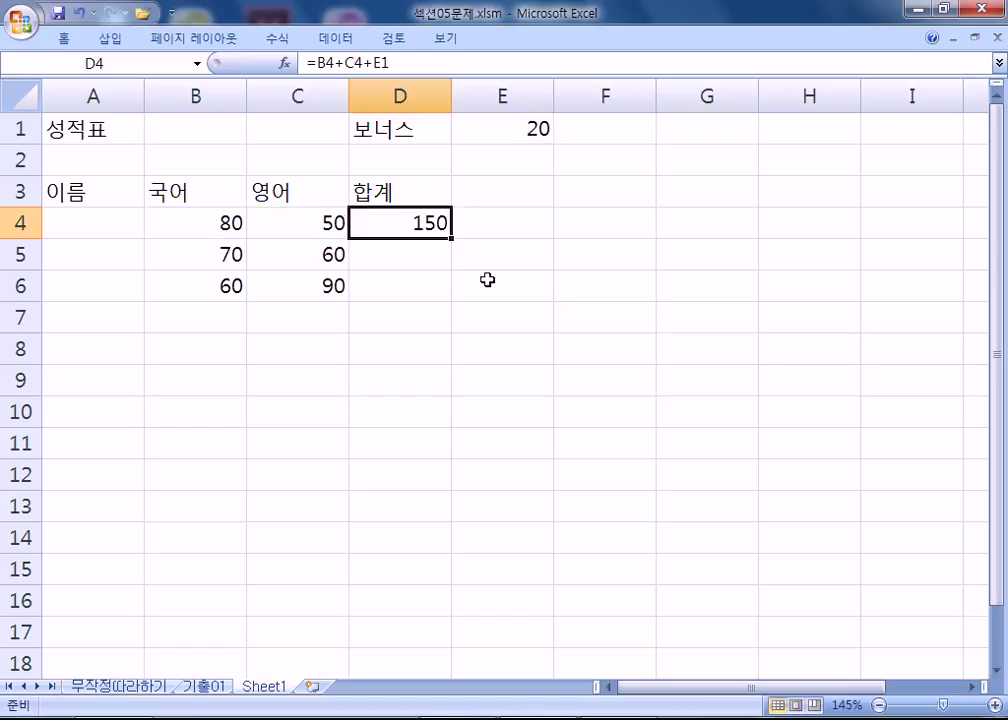
pyautogui.click(421, 254)
pyautogui.write('=')
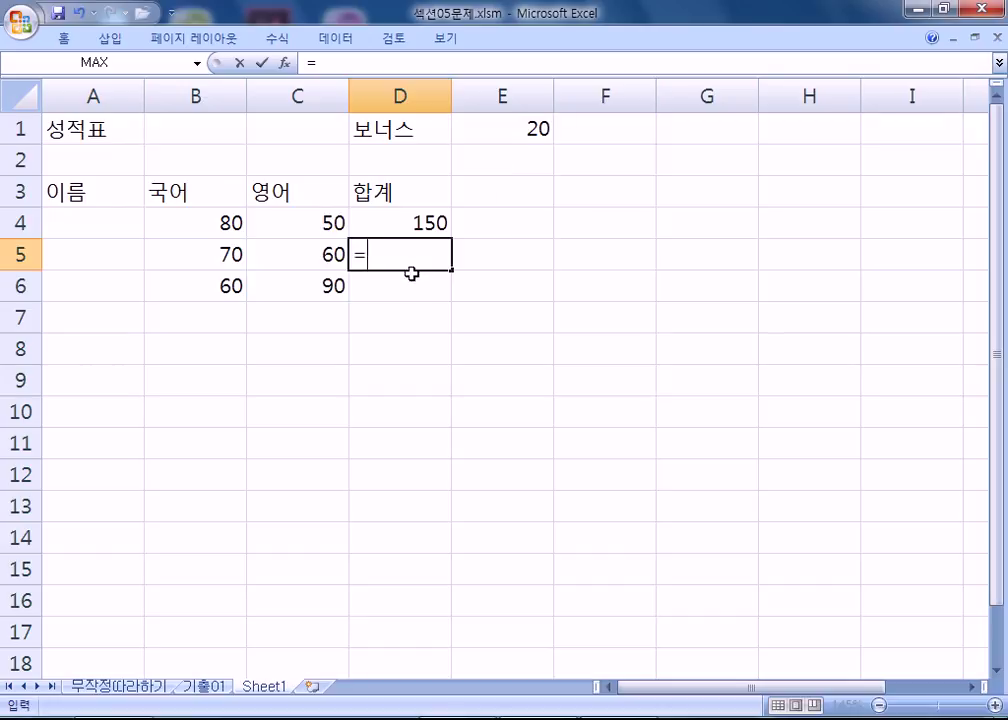
pyautogui.press('Escape')
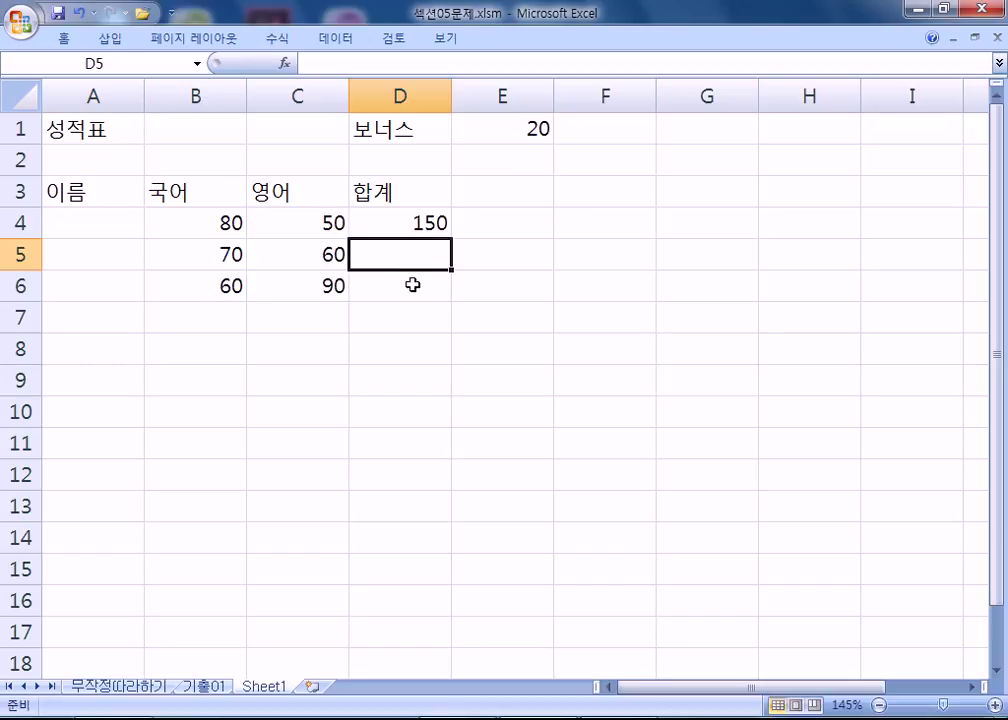
# - Fill the D4 formula down through D6 and check the cell references in each of the three 합계 formulas
pyautogui.click(418, 223)
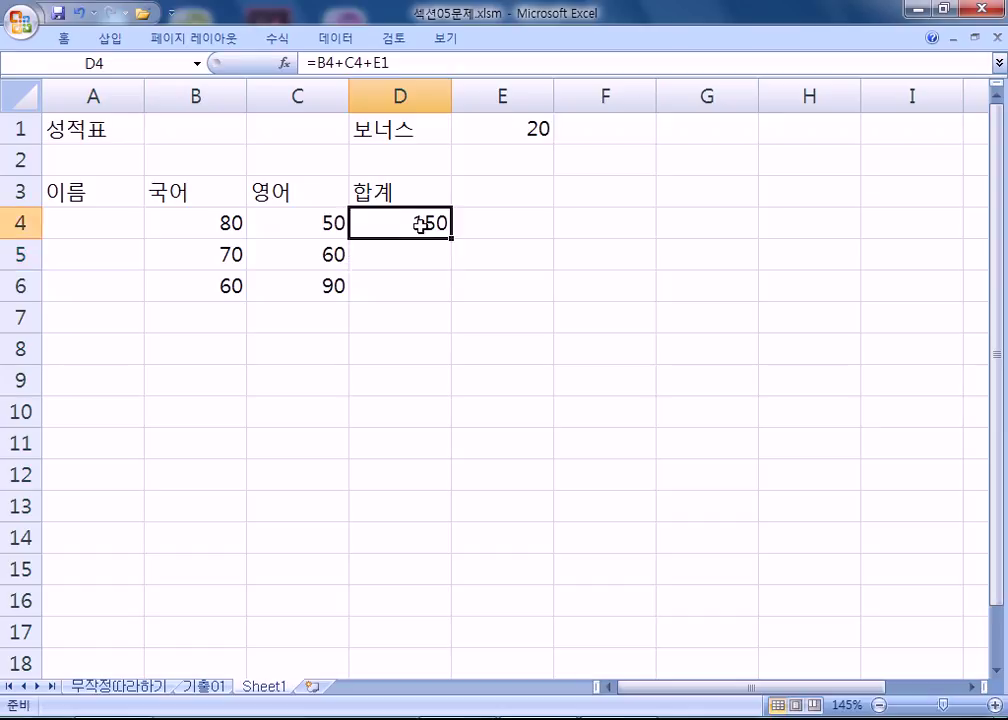
pyautogui.moveTo(451, 238); pyautogui.dragTo(452, 299)
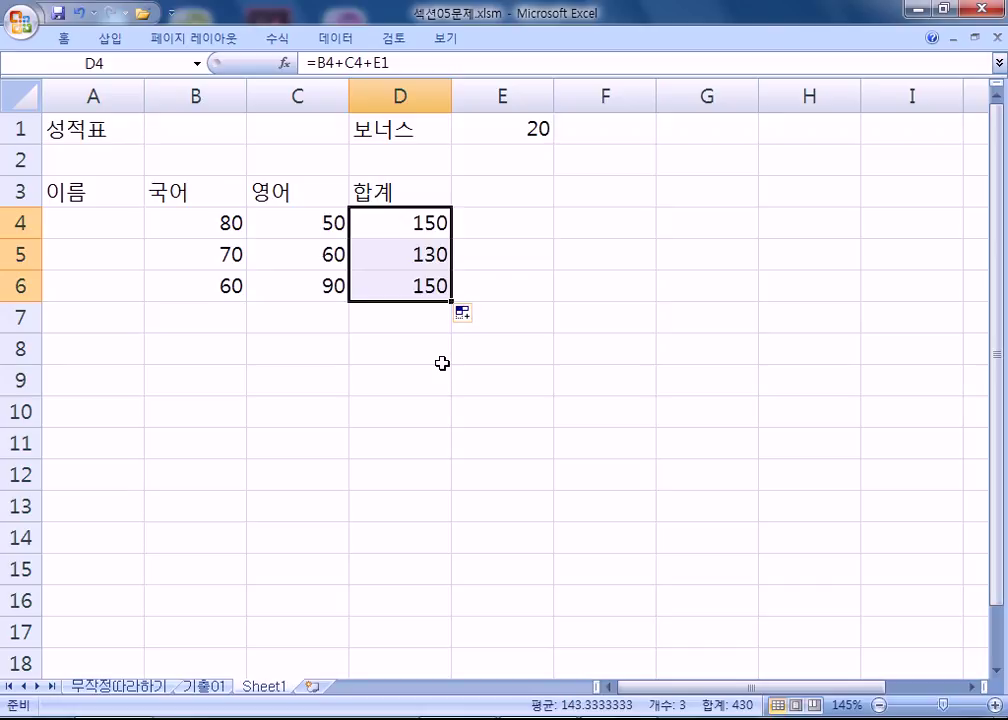
pyautogui.click(420, 220)
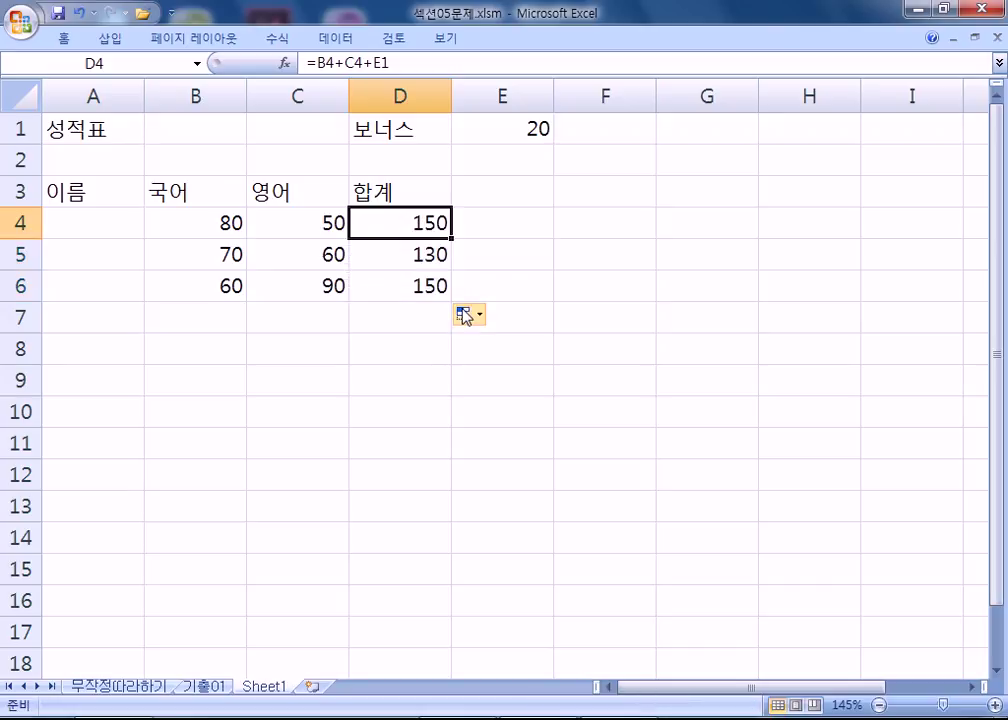
pyautogui.press('F2')
pyautogui.press('Escape')
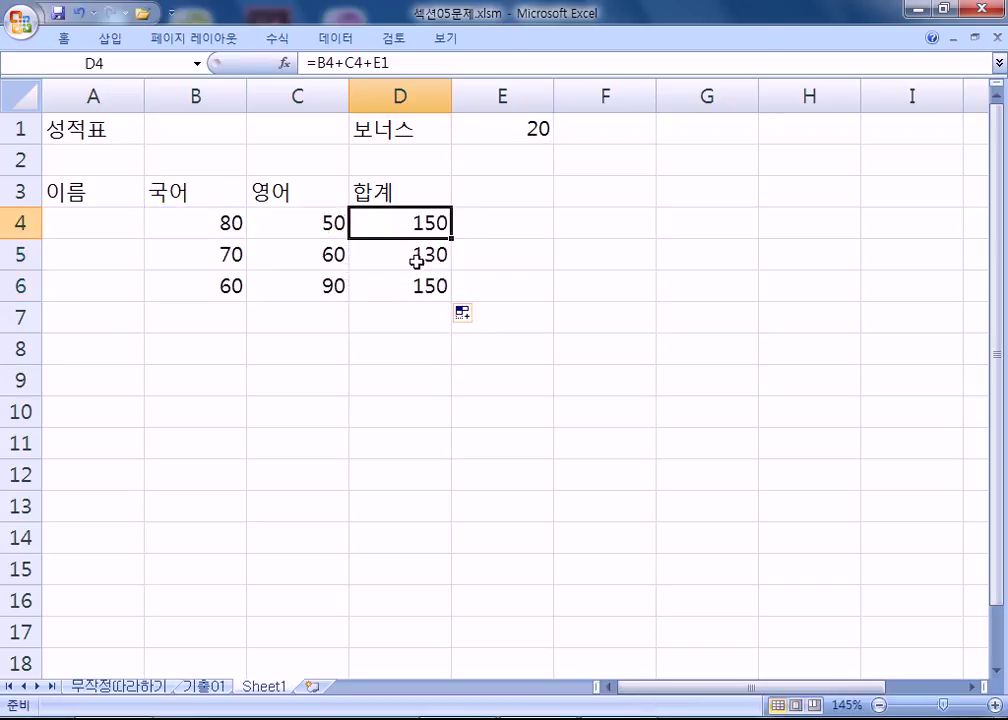
pyautogui.doubleClick(414, 256)
pyautogui.press('Escape')
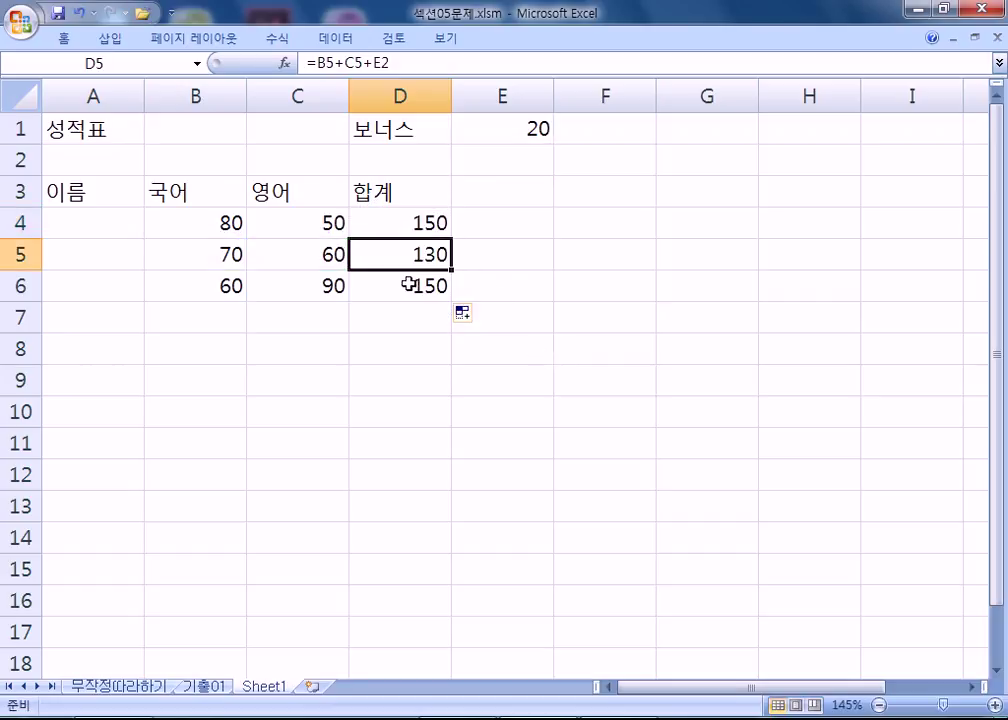
pyautogui.doubleClick(405, 284)
pyautogui.press('Escape')
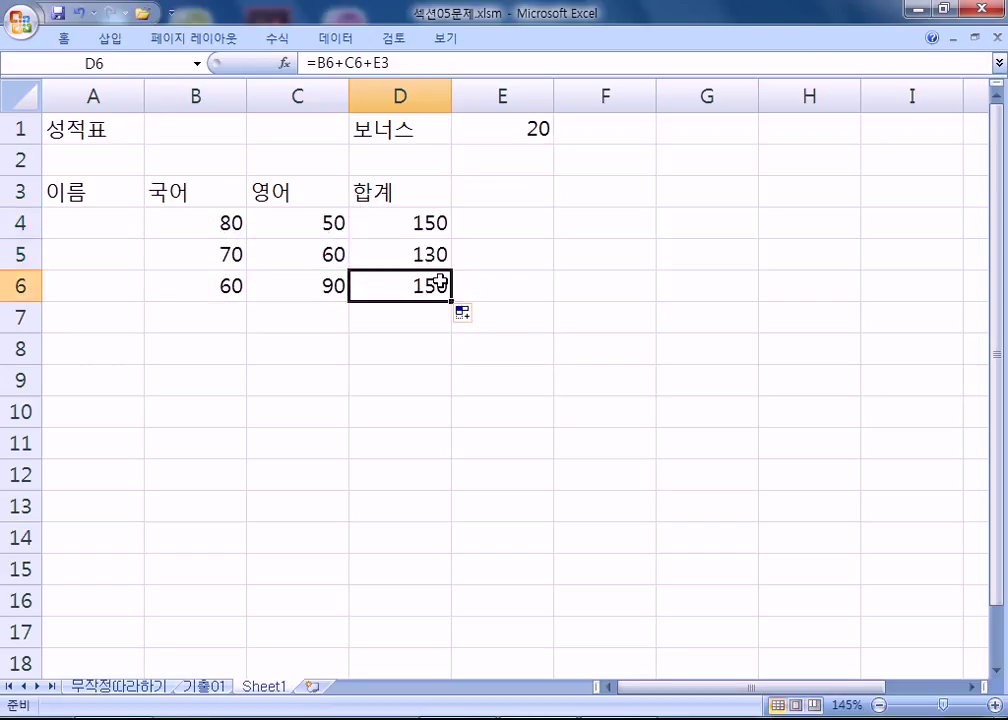
# - Review the D4 formula's references, re-enter it unchanged, and fill it down the 합계 column again
pyautogui.click(400, 221)
pyautogui.press('F2')
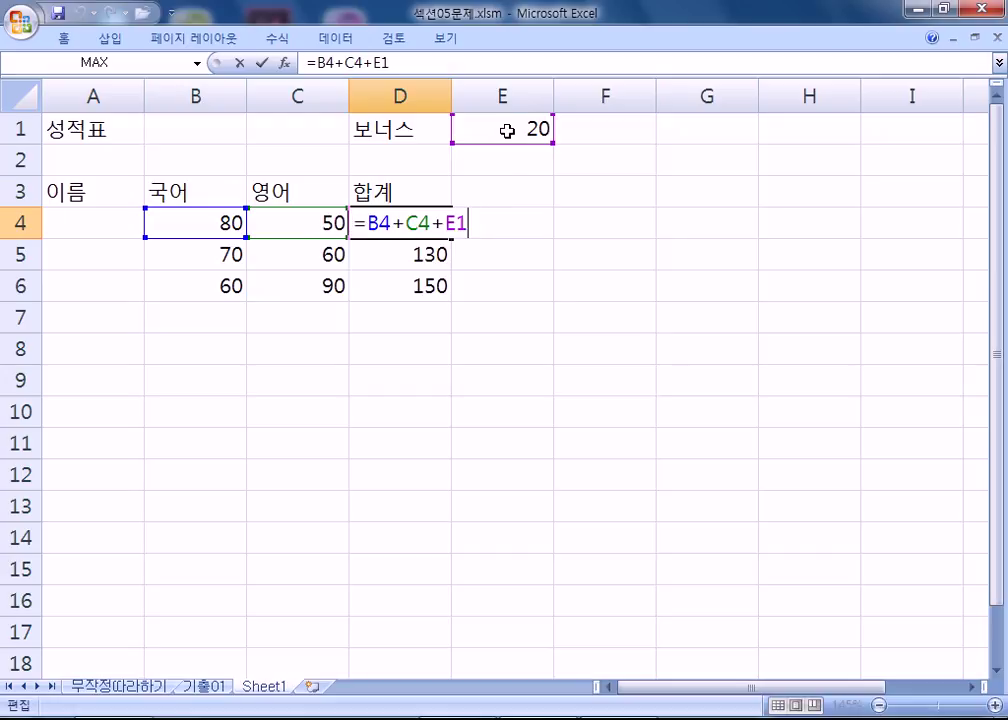
pyautogui.hotkey('ctrl', 'Return')
pyautogui.doubleClick(452, 238)
# - Open the copied formulas in D5 and D6 in turn to examine how their bonus reference shifts
pyautogui.click(405, 256)
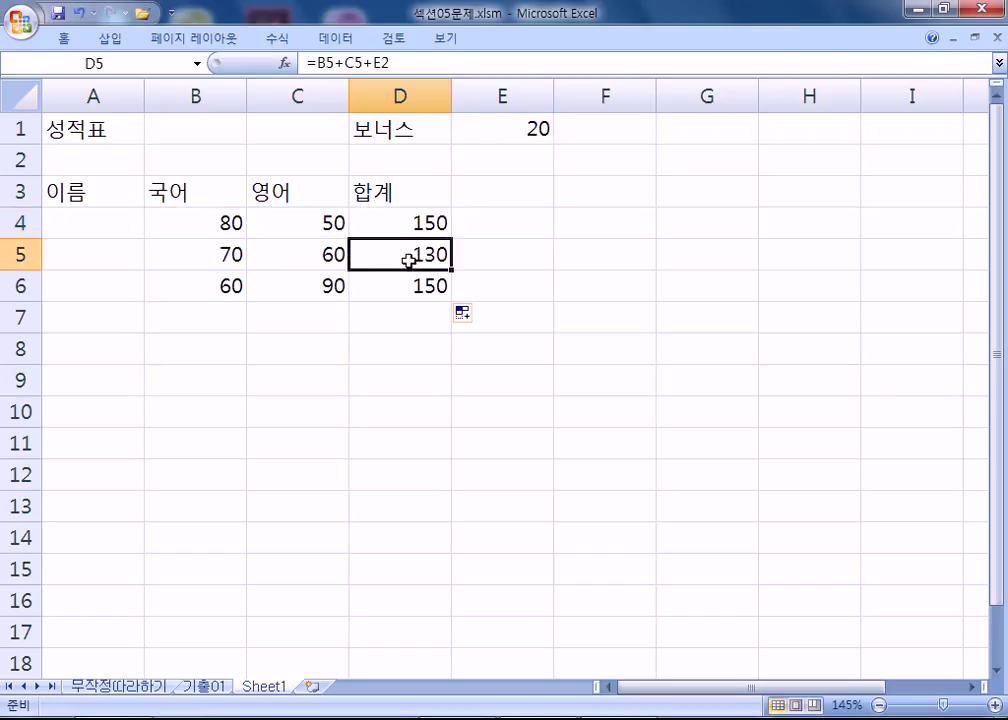
pyautogui.press('F2')
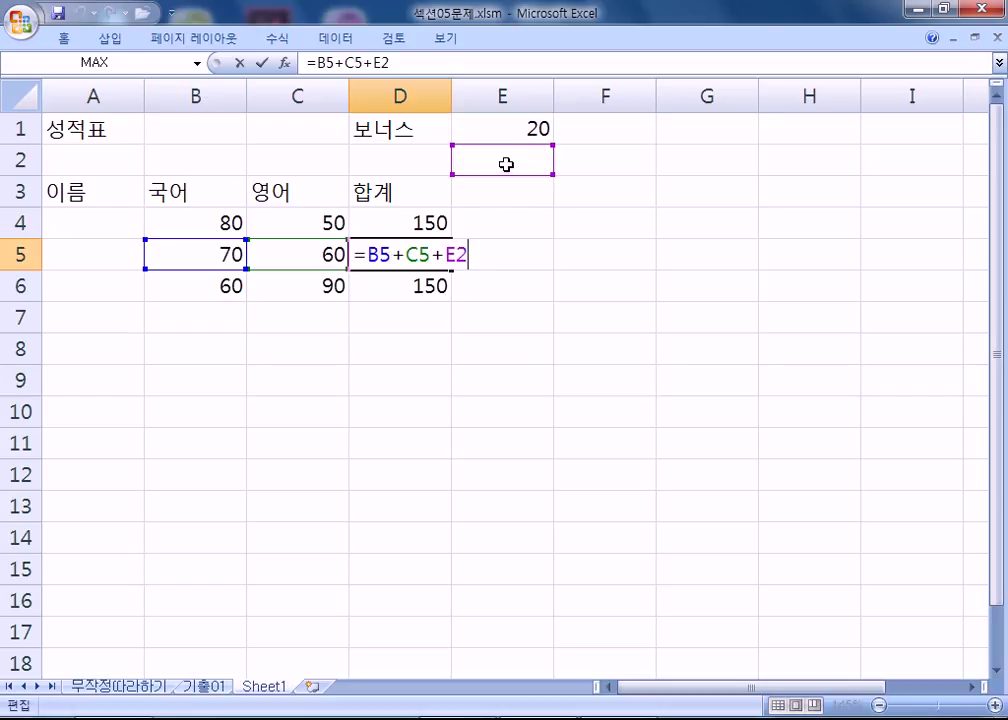
pyautogui.press('Escape')
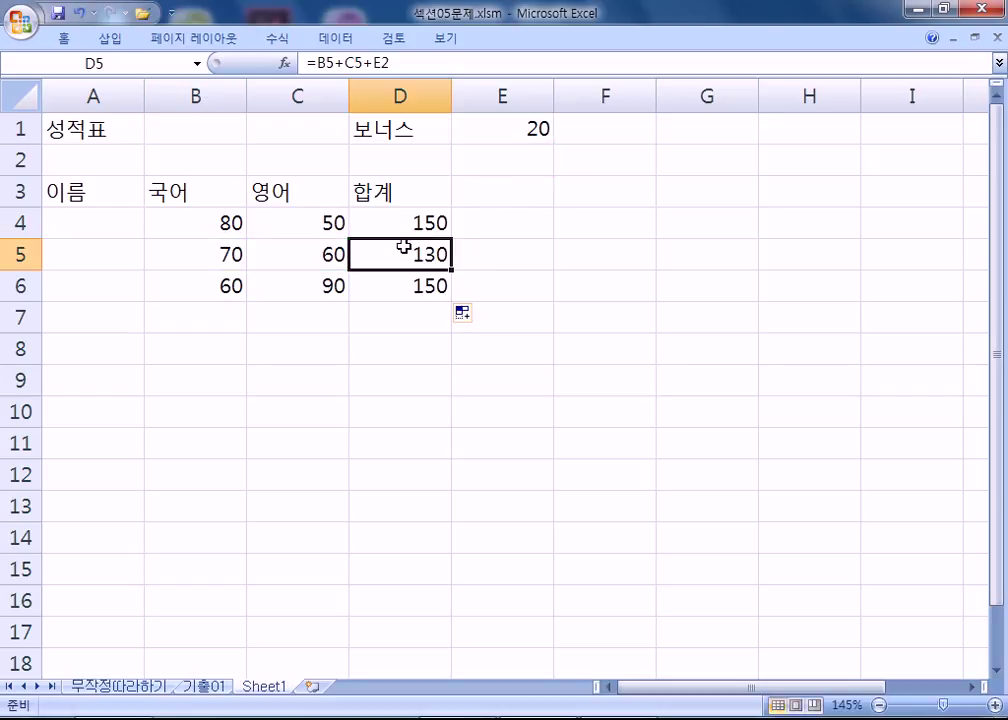
pyautogui.click(396, 286)
pyautogui.press('F2')
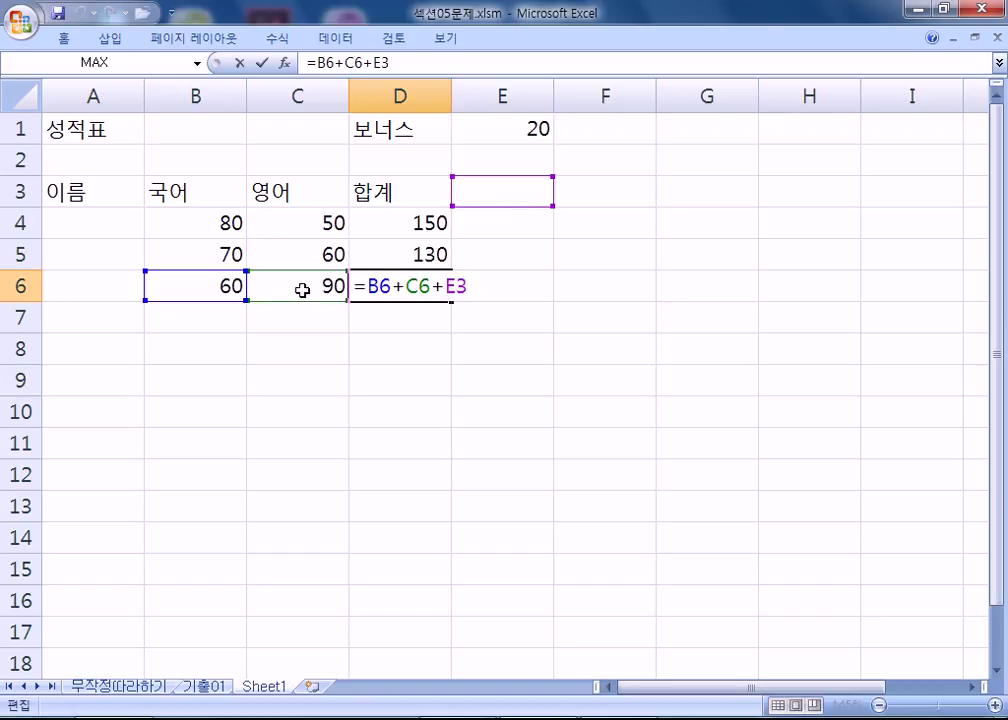
# - Try changing the bonus reference in the D4 formula to the absolute $E$1, and cancel the edit
pyautogui.press('Escape')
pyautogui.click(402, 220)
pyautogui.doubleClick(402, 220)
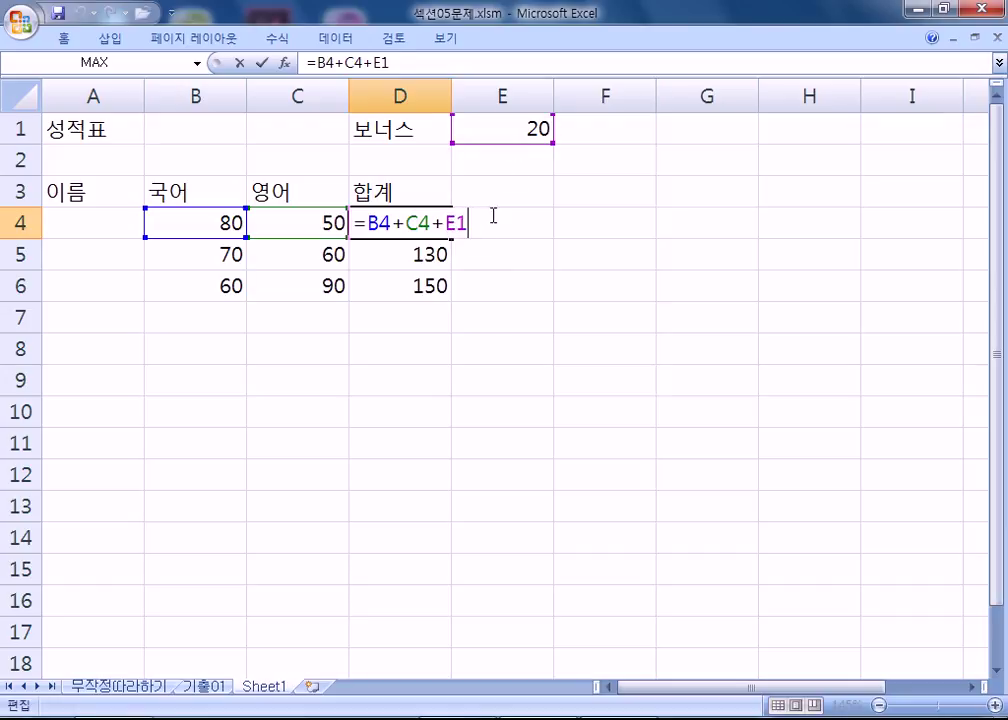
pyautogui.press('F4')
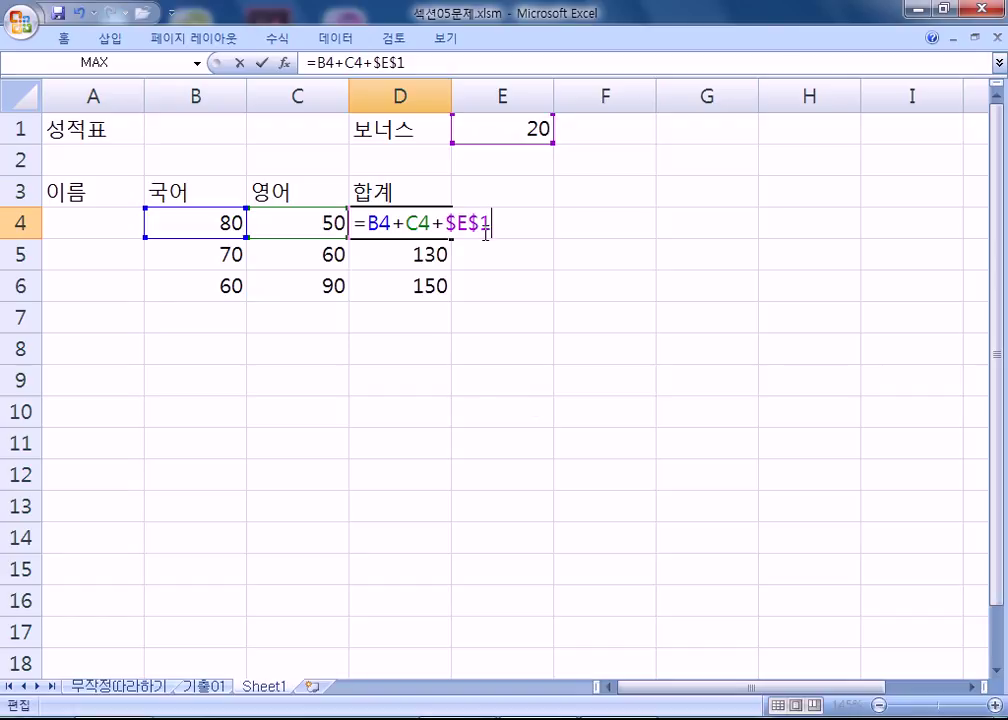
pyautogui.press('Escape')
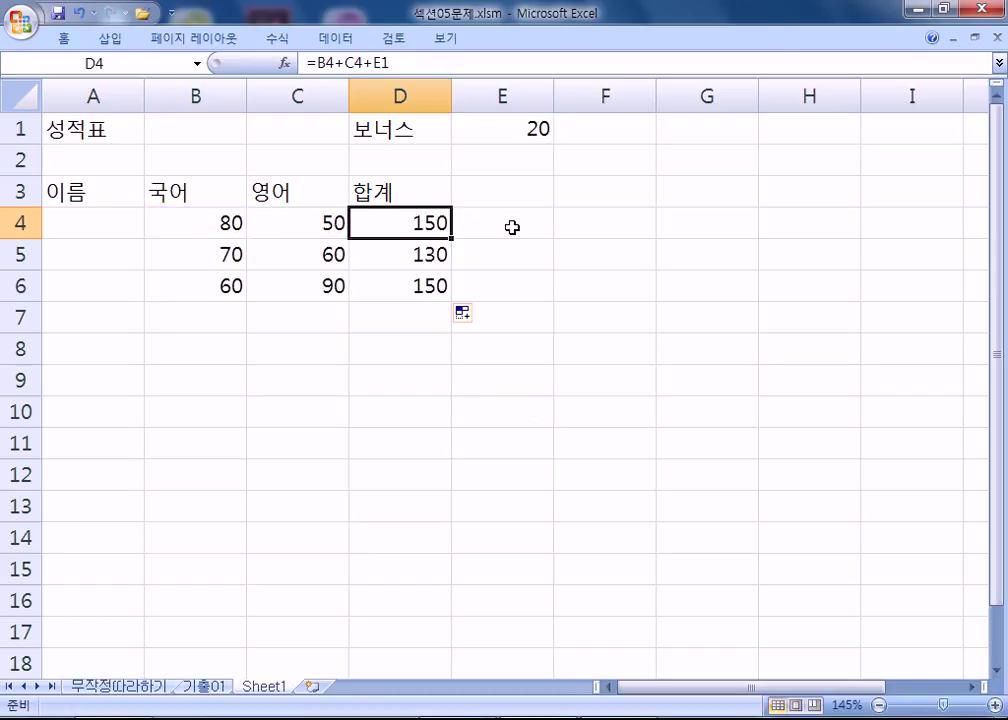
# - Copy the D4 formula text, switch to Notepad, and paste it at the end of the notes beneath a dashed divider
pyautogui.moveTo(421, 64); pyautogui.dragTo(228, 40)
pyautogui.hotkey('ctrl', 'c')
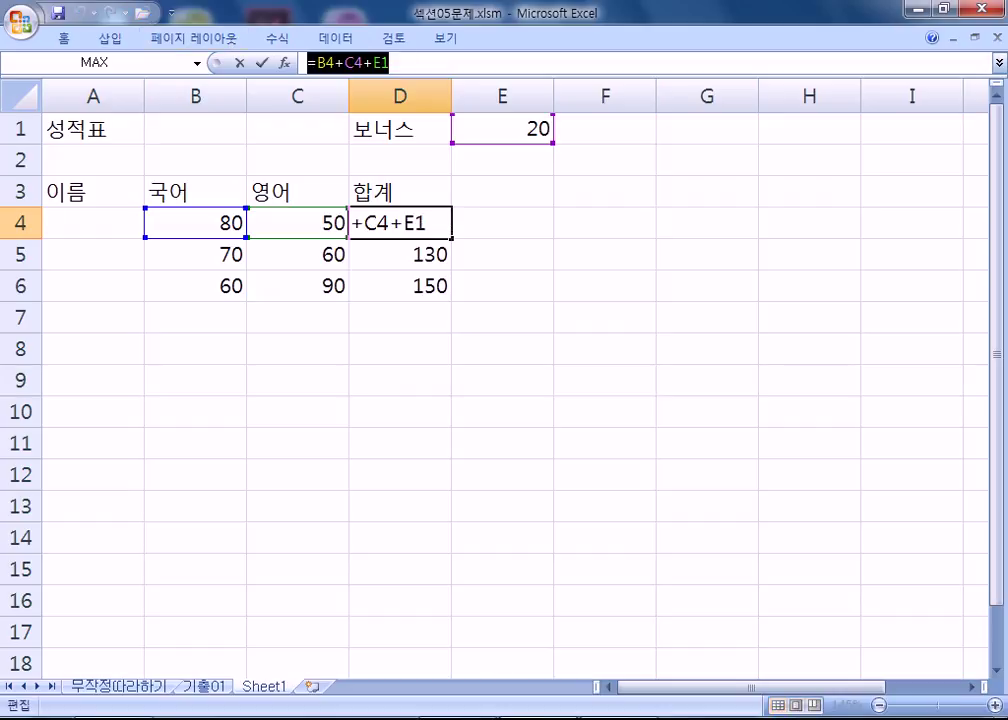
pyautogui.hotkey('alt', 'Tab')
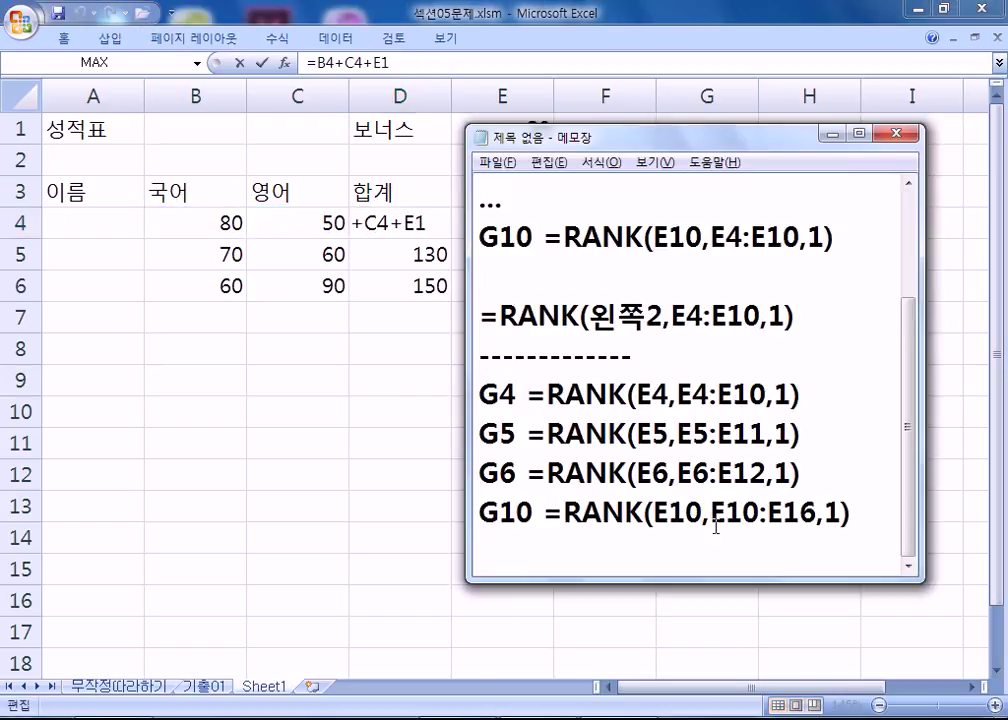
pyautogui.write('---------------')
pyautogui.press('Return')
pyautogui.hotkey('ctrl', 'v')
pyautogui.press('Return')
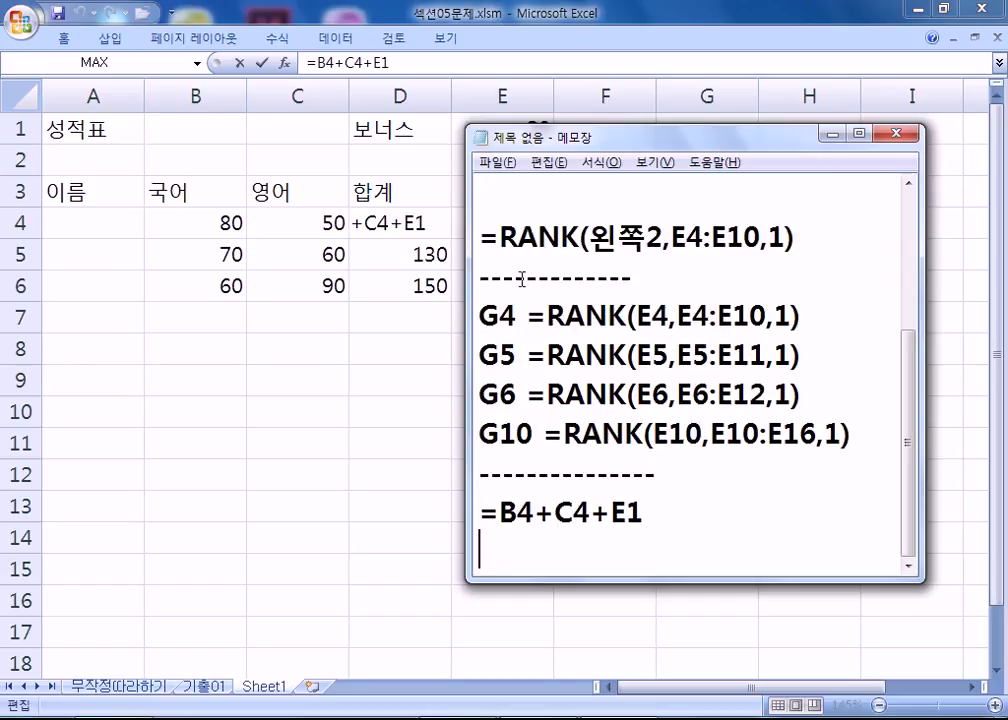
# - Add the line =B5+C5+E1 under the pasted formula in the Notepad notes
pyautogui.hotkey('alt', 'Tab')
pyautogui.hotkey('alt', 'Tab')
pyautogui.moveTo(548, 139); pyautogui.dragTo(583, 80)
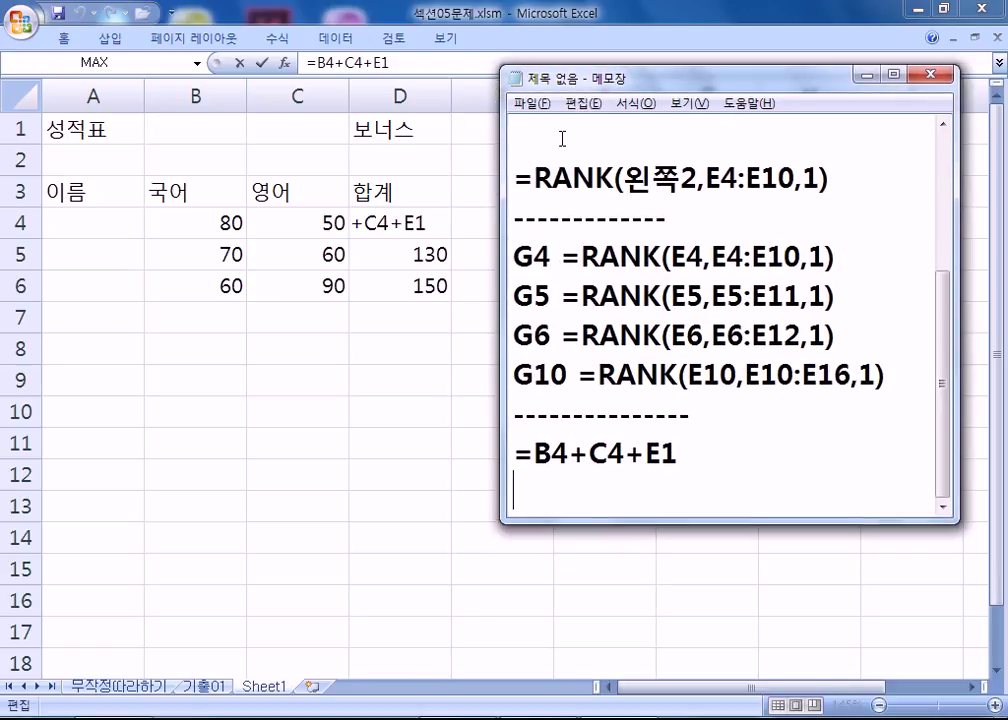
pyautogui.write('=B5+C+')
pyautogui.press('BackSpace')
pyautogui.write('5+')
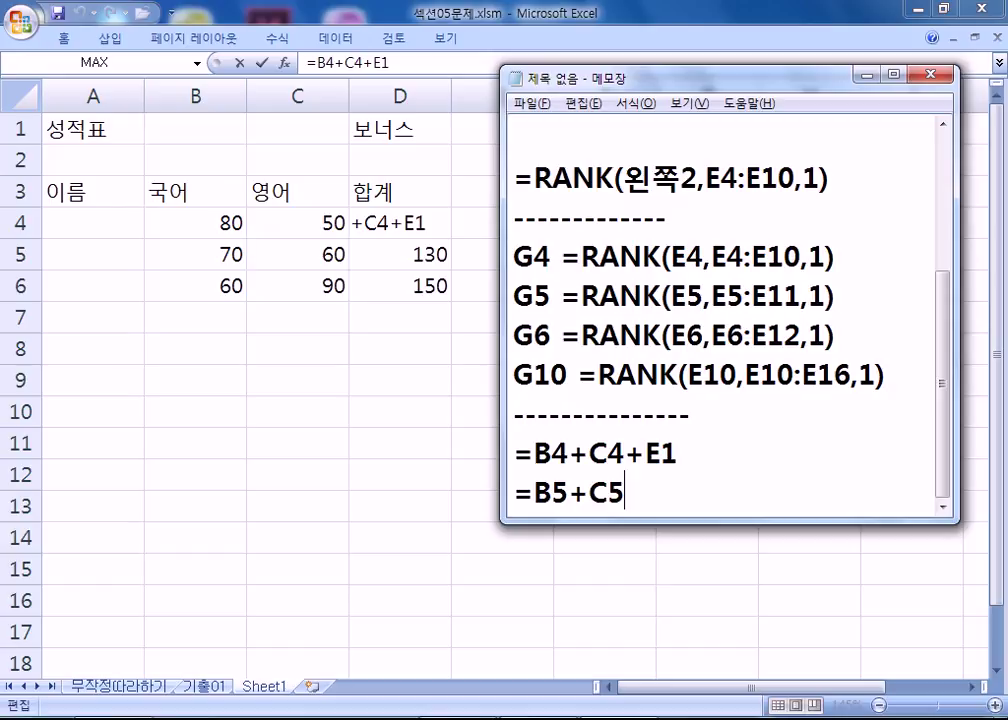
pyautogui.write('E12')
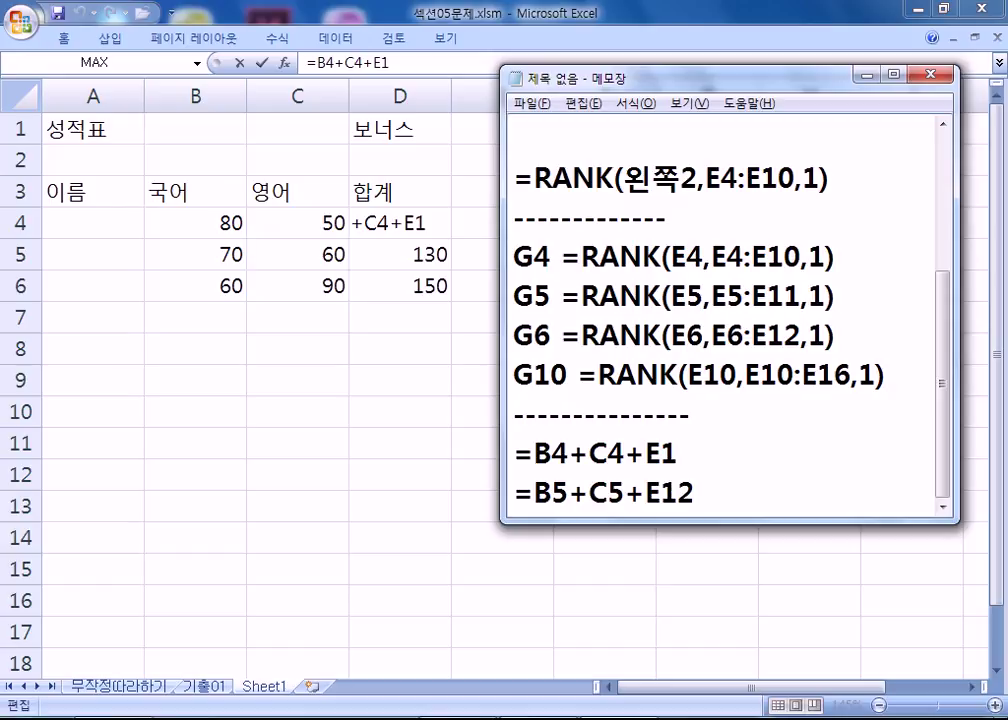
pyautogui.press('BackSpace')
pyautogui.press('Return')
# - Write the third formula line =B6+C5+E1 in the notes
pyautogui.write('=')
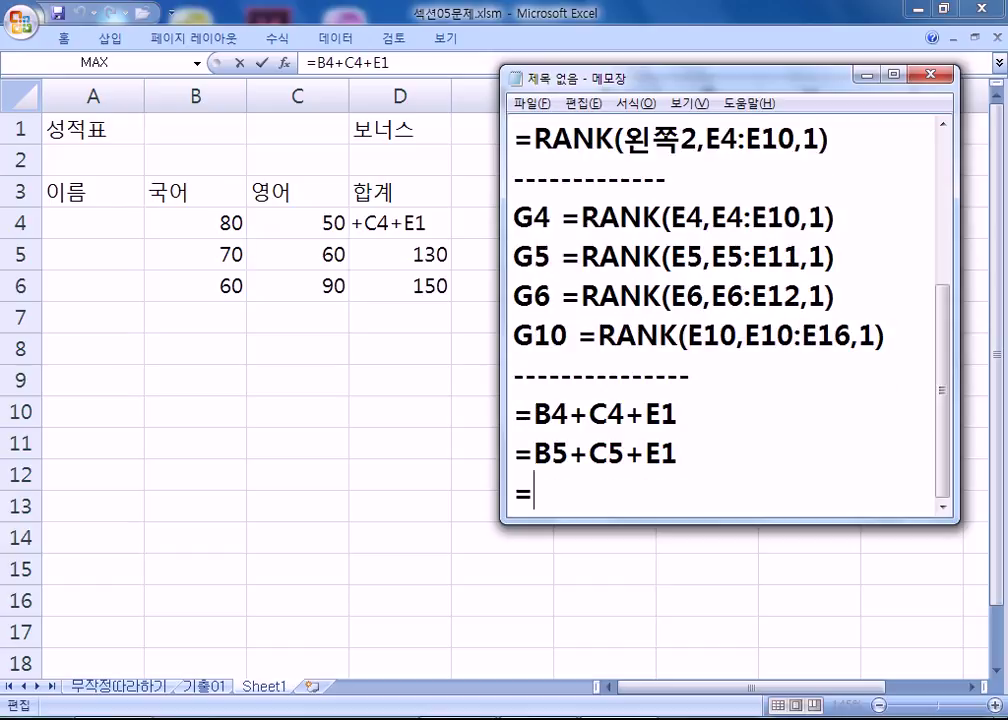
pyautogui.write('B6+')
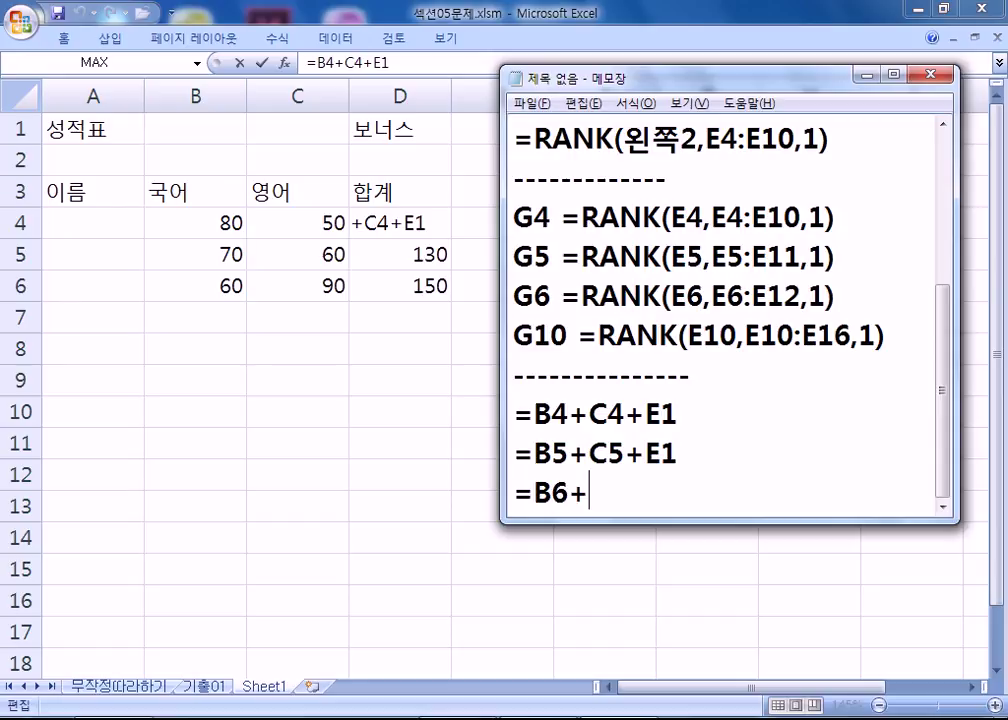
pyautogui.write('C+5')
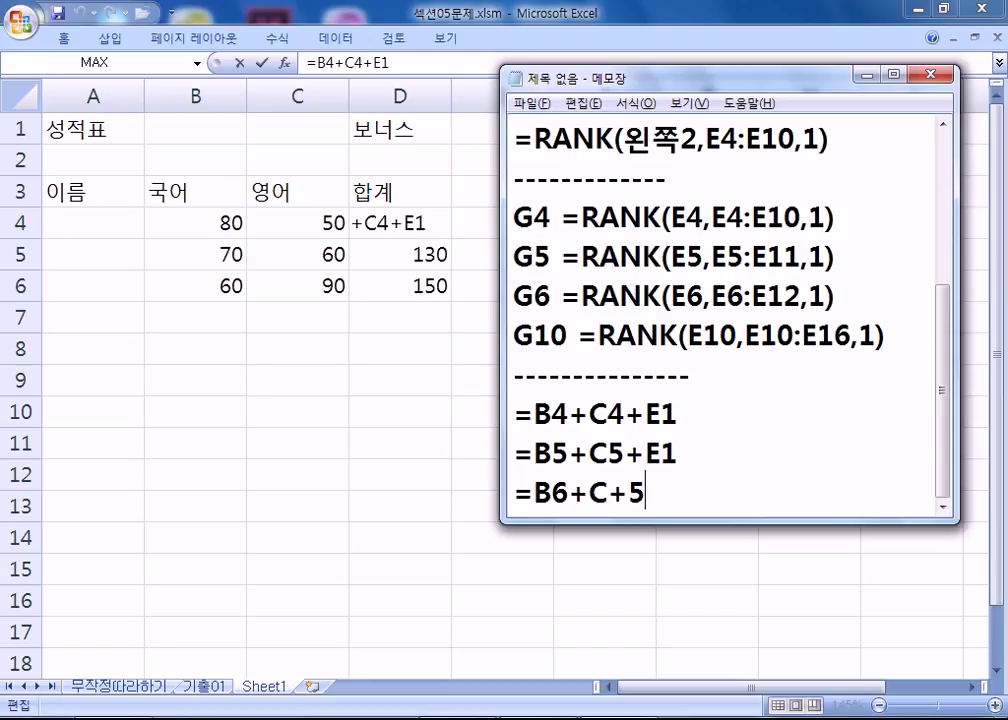
pyautogui.press('Left')
pyautogui.press('Left')
pyautogui.press('Delete')
pyautogui.press('Right')
pyautogui.write('+E1')
pyautogui.press('Return')
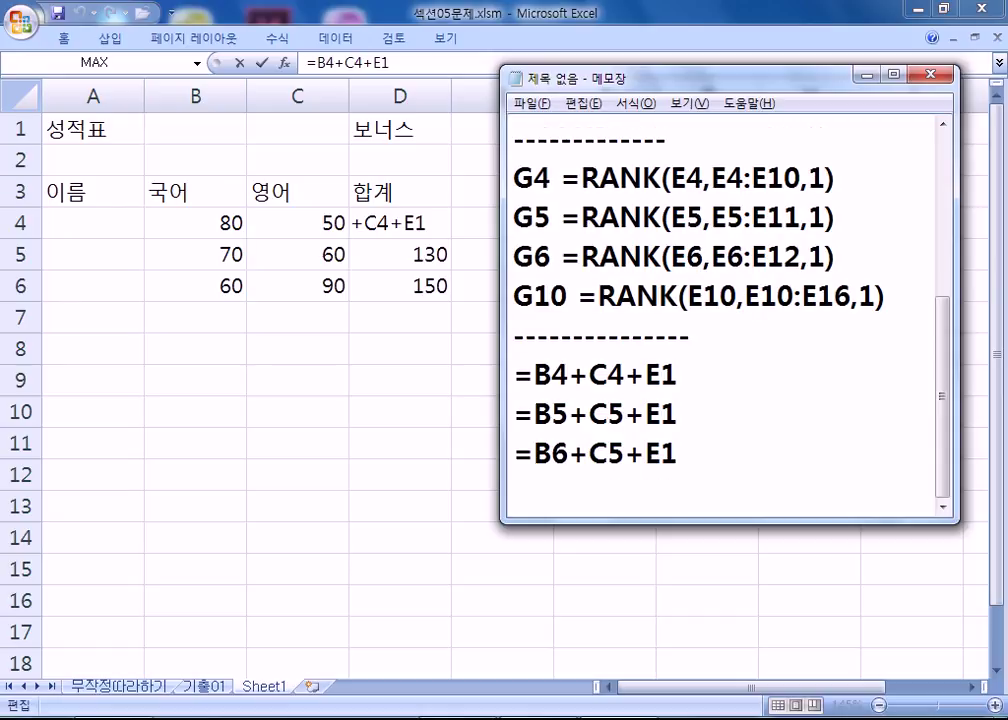
# - Add a short --- divider below the three formulas and write =B4+C4+E1 under it
pyautogui.write('=')
pyautogui.press('BackSpace')
pyautogui.write('---')
pyautogui.press('Return')
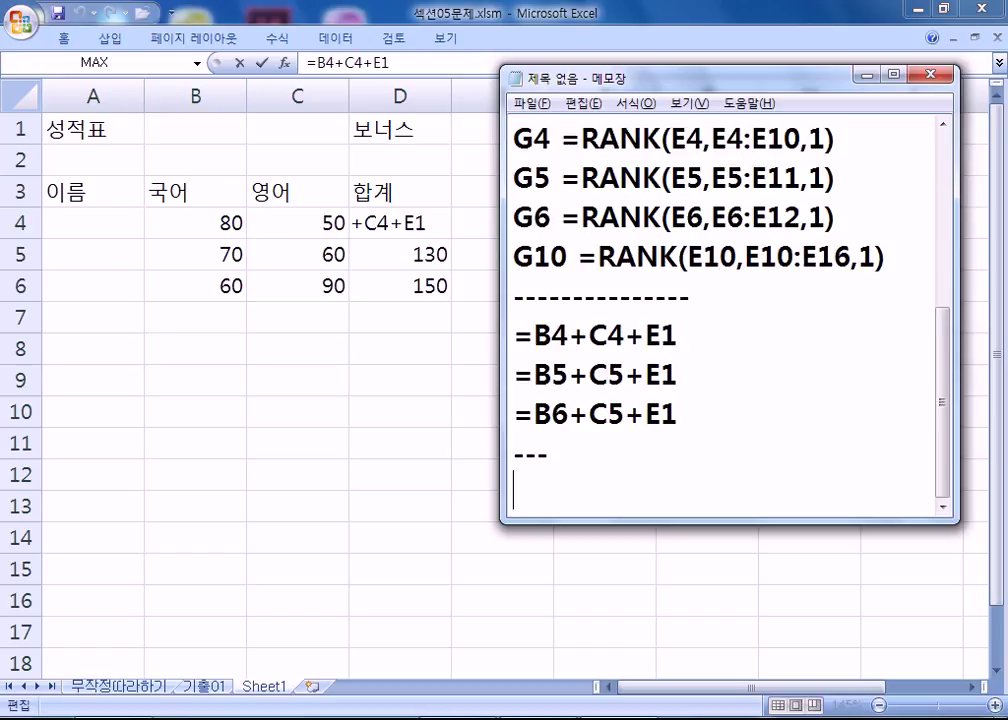
pyautogui.write('=B5+')
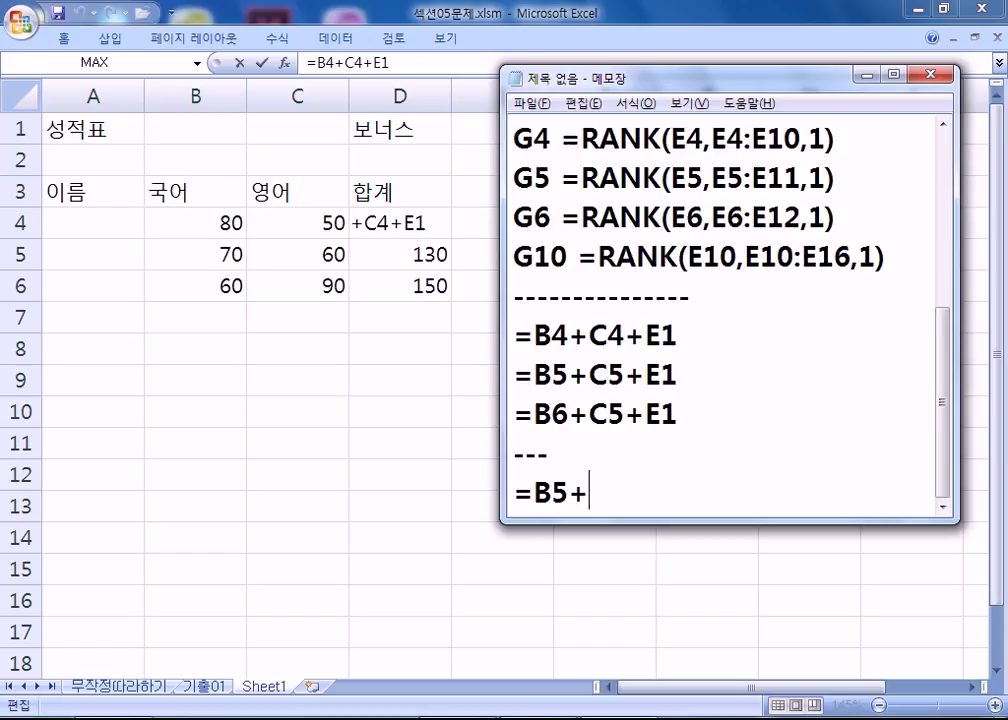
pyautogui.press('BackSpace')
pyautogui.press('BackSpace')
pyautogui.write('C')
pyautogui.press('BackSpace')
pyautogui.write('4+C')
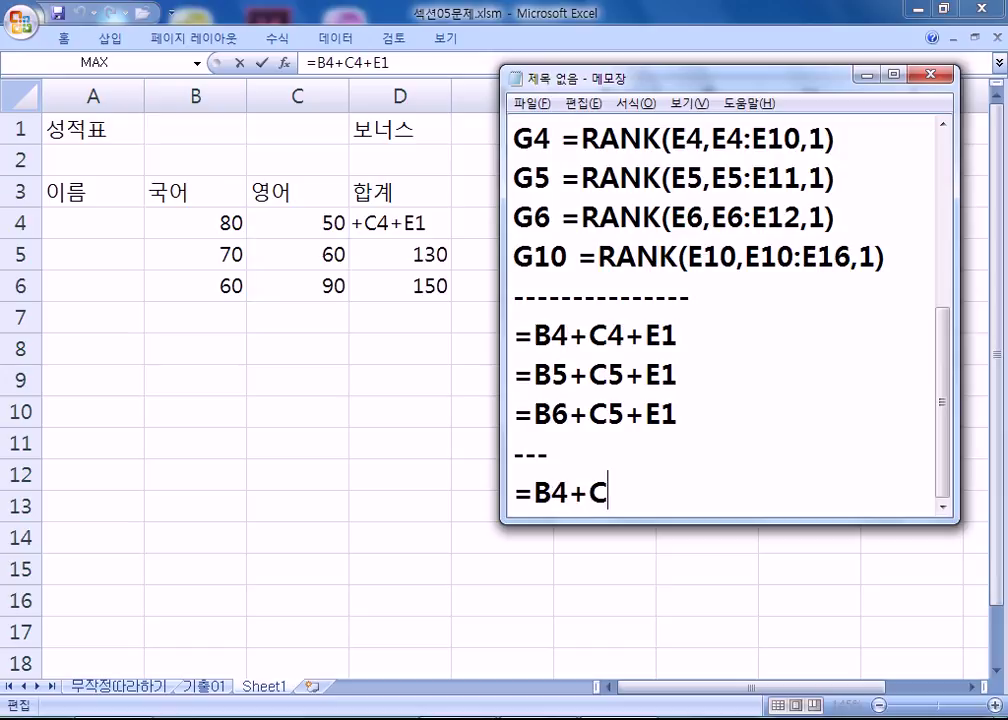
pyautogui.write('4+')
pyautogui.write('E1')
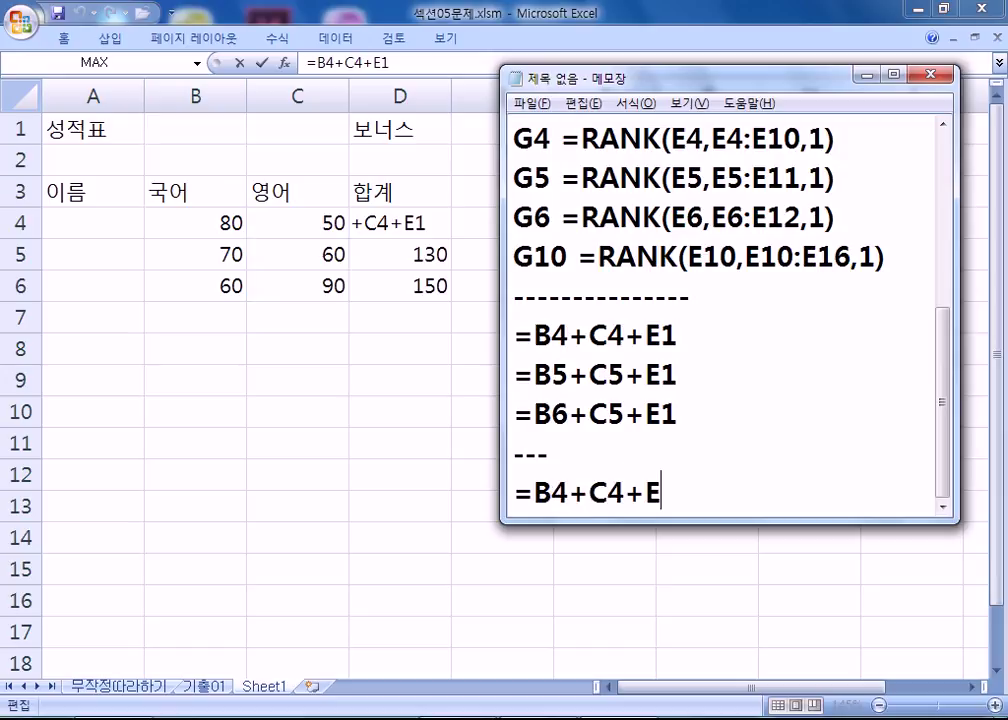
# - Make the E1 reference absolute in the last note line so it reads =B4+C4+$E$1
pyautogui.press('Left')
pyautogui.press('Left')
pyautogui.write('$')
pyautogui.press('Right')
pyautogui.write('$')
pyautogui.moveTo(680, 414); pyautogui.dragTo(495, 338)
pyautogui.click(733, 498)
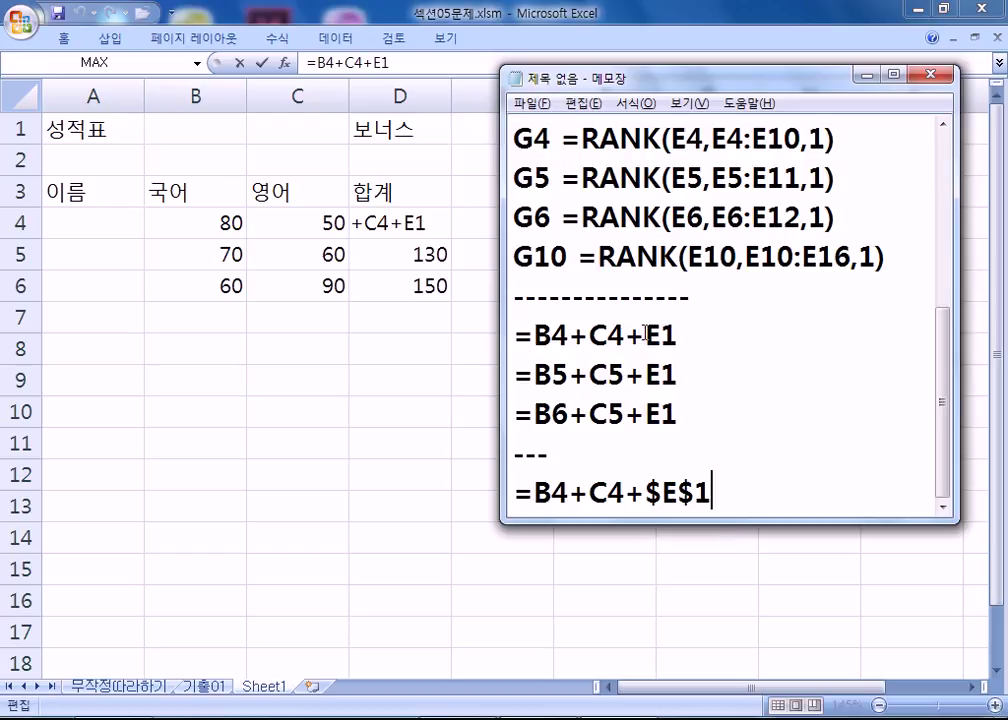
# - Compare the E1 references and the B and C cell references across the three relative formulas in the notes
pyautogui.moveTo(644, 335); pyautogui.dragTo(680, 335)
pyautogui.moveTo(646, 376); pyautogui.dragTo(680, 376)
pyautogui.moveTo(646, 414); pyautogui.dragTo(679, 414)
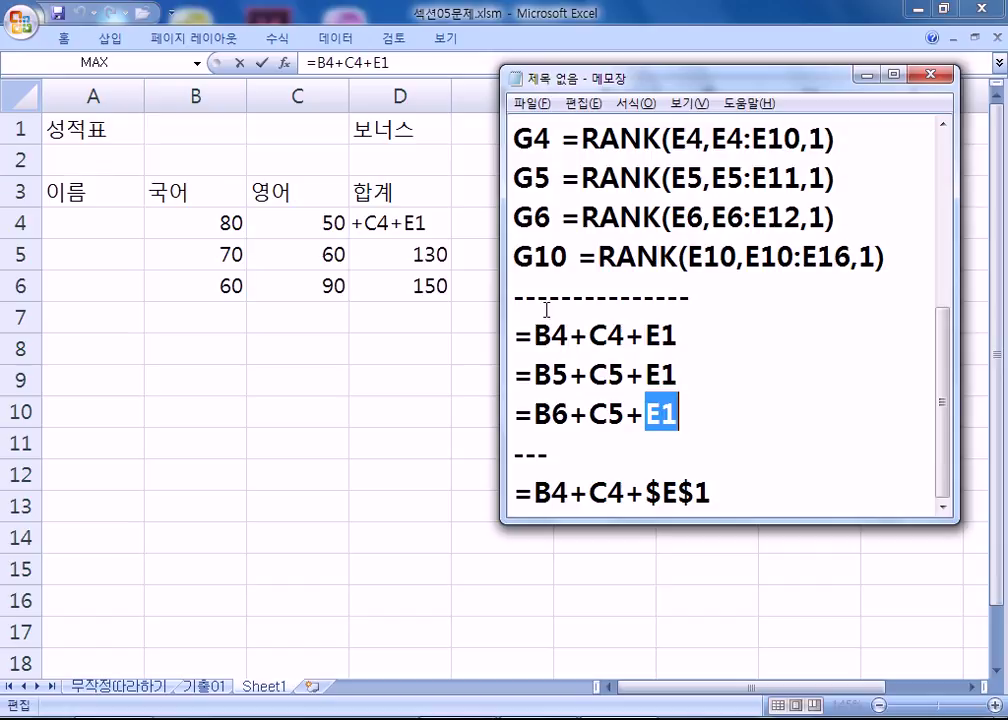
pyautogui.moveTo(535, 340); pyautogui.dragTo(625, 337)
pyautogui.moveTo(535, 374); pyautogui.dragTo(625, 374)
# - Label the three relative formulas in the notes with their cell addresses D4, D5 and D6
pyautogui.click(520, 345)
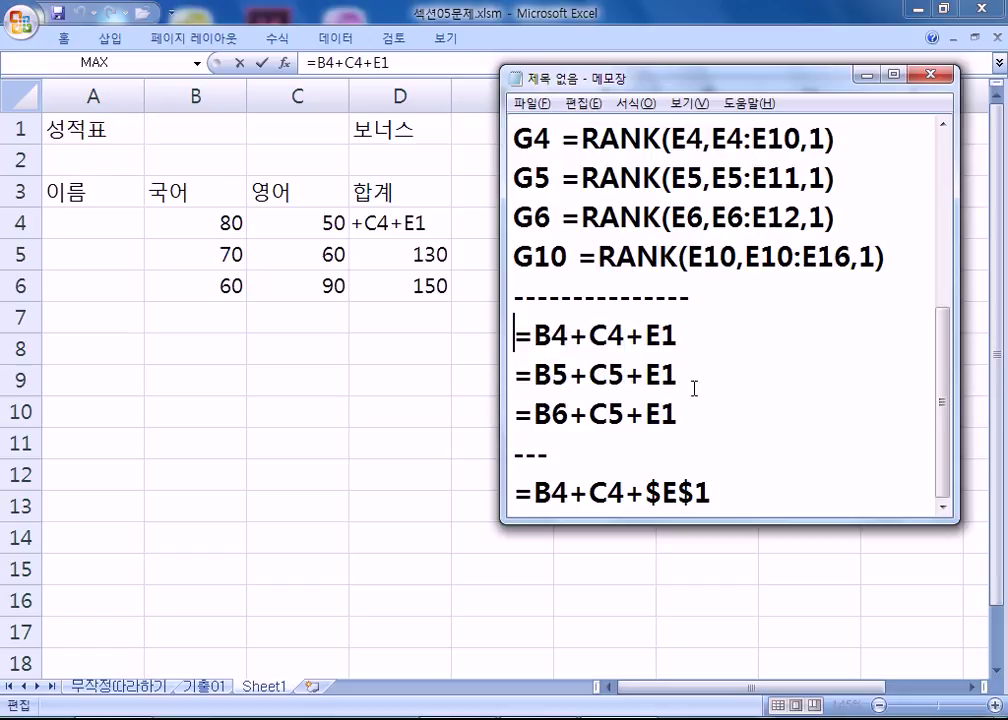
pyautogui.write('D4')
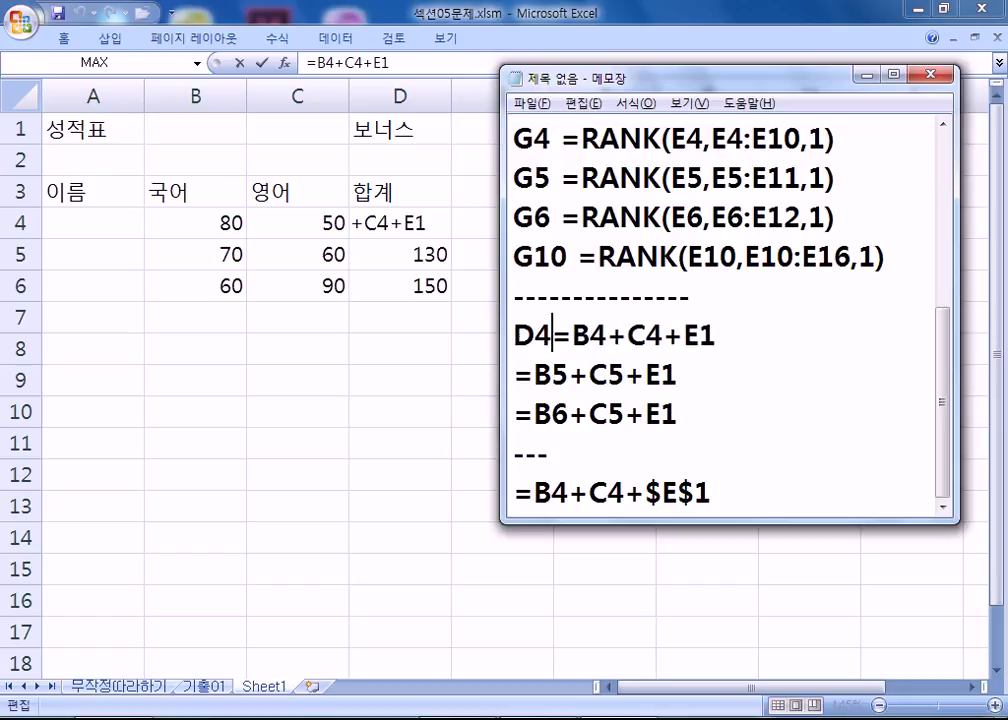
pyautogui.press('Down')
pyautogui.press('Home')
pyautogui.write('D5')
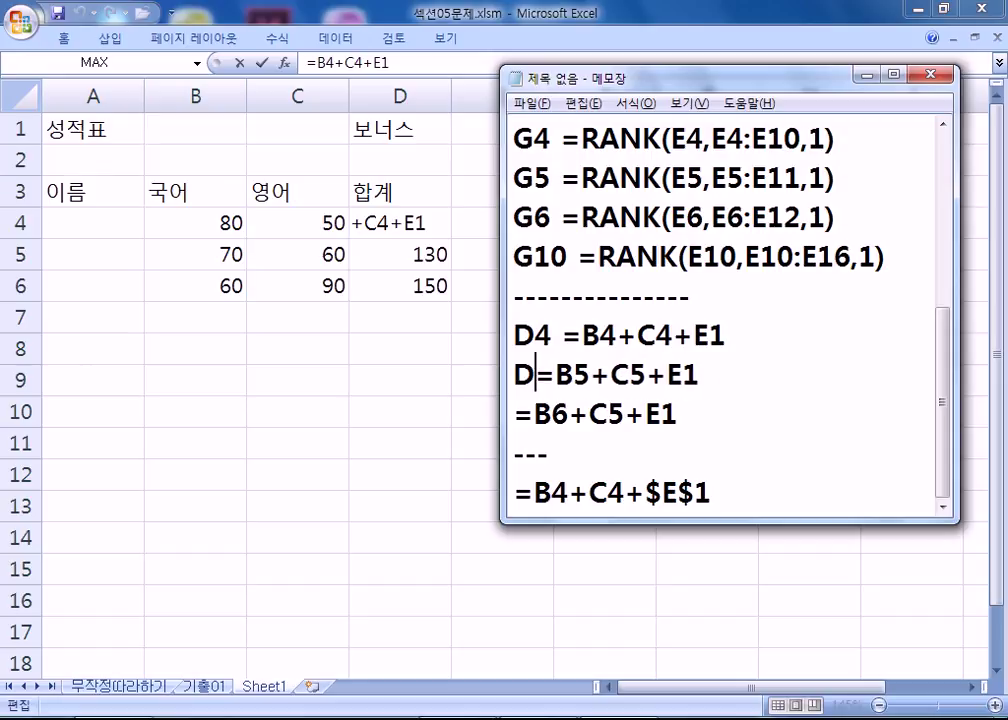
pyautogui.press('Down')
pyautogui.press('Home')
pyautogui.write('D')
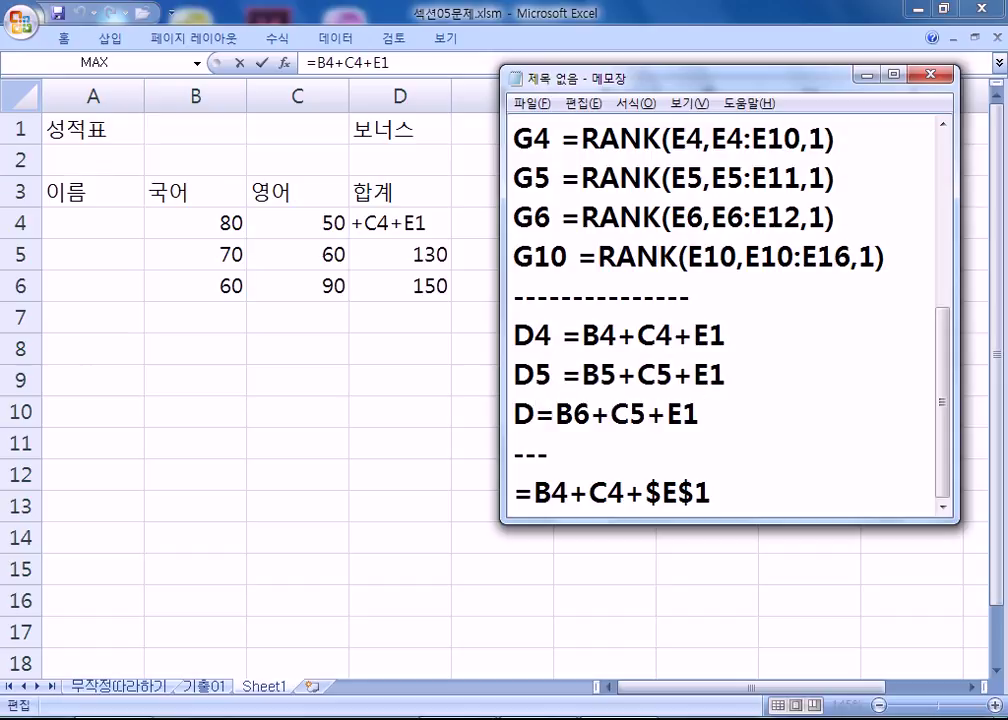
pyautogui.write('6')
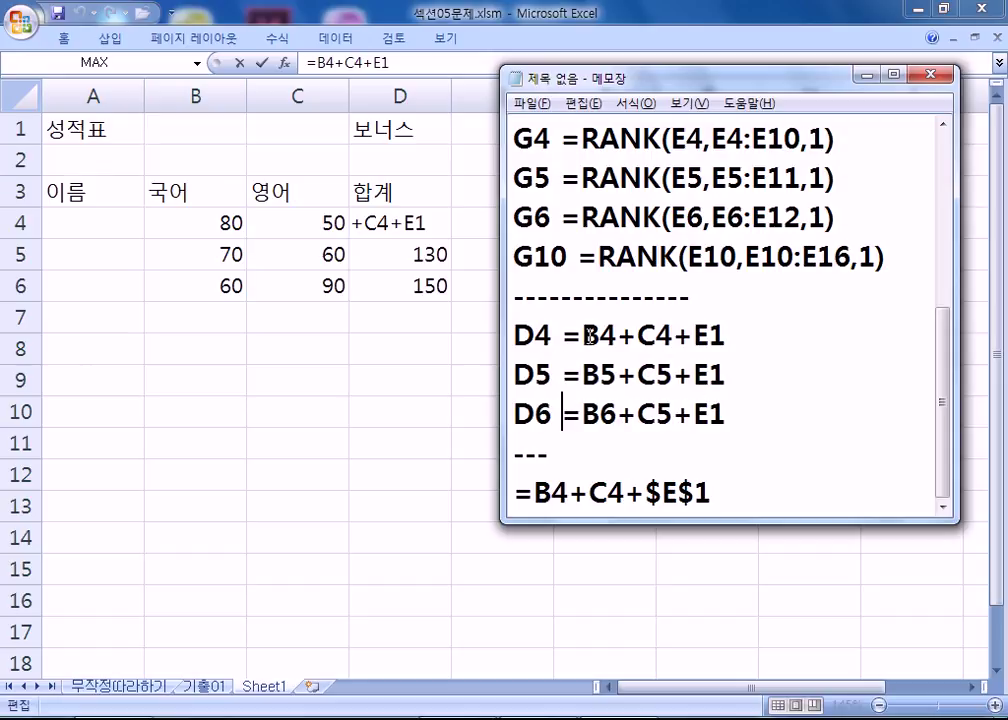
# - Examine the changing and fixed references in the D4 to D6 note formulas against the $E$1 version
pyautogui.moveTo(582, 336); pyautogui.dragTo(674, 337)
pyautogui.moveTo(582, 375); pyautogui.dragTo(669, 375)
pyautogui.moveTo(582, 414); pyautogui.dragTo(661, 414)
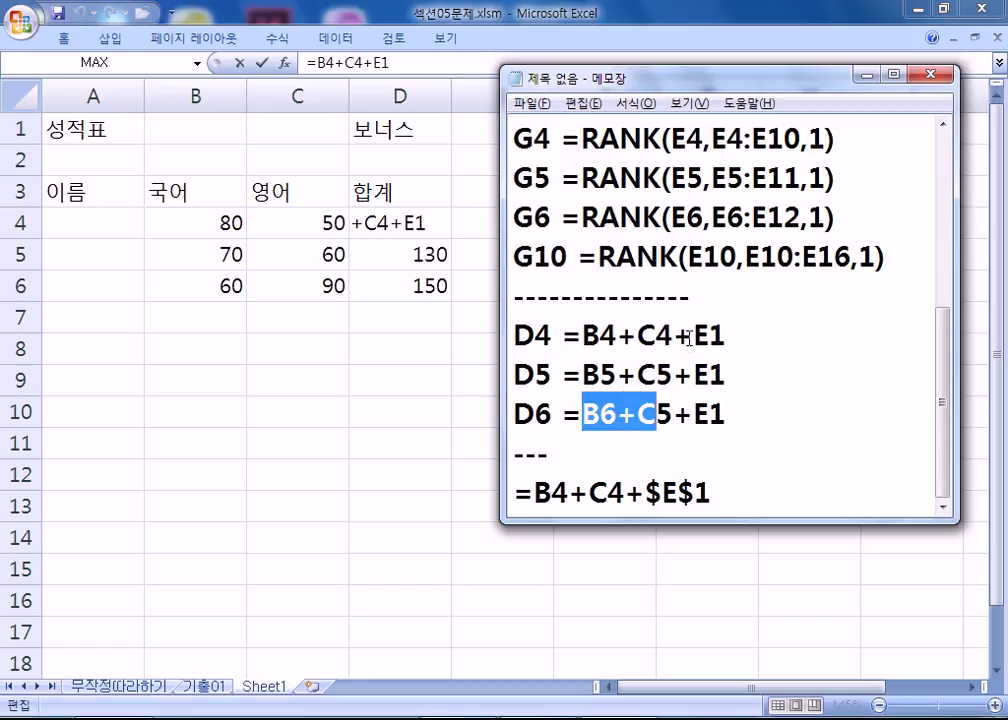
pyautogui.moveTo(694, 336); pyautogui.dragTo(726, 336)
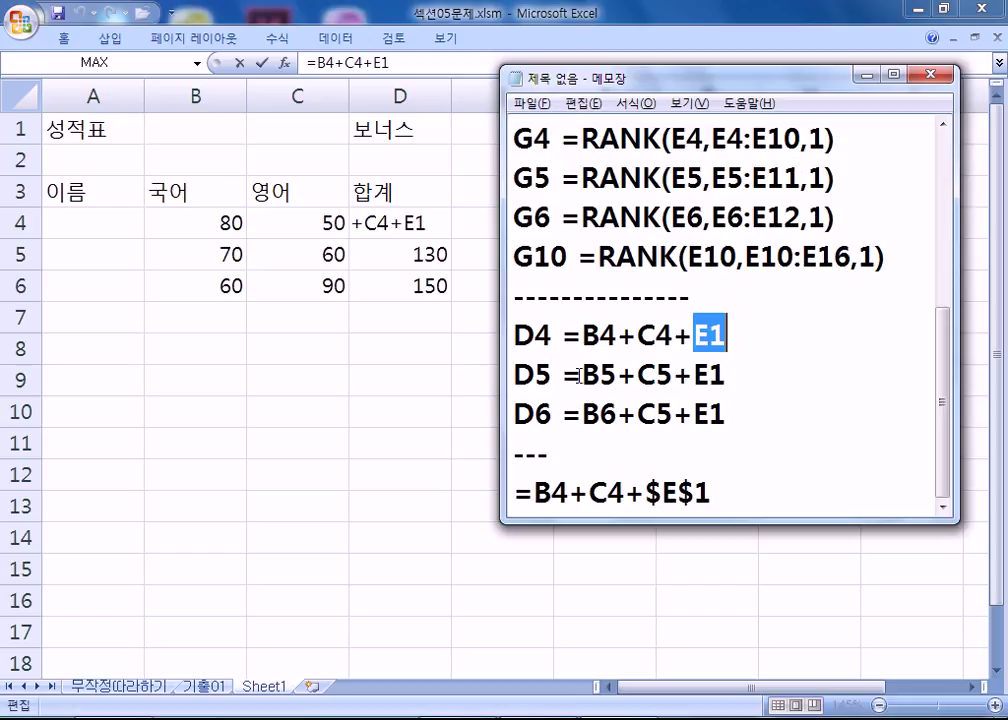
pyautogui.moveTo(515, 490); pyautogui.dragTo(731, 490)
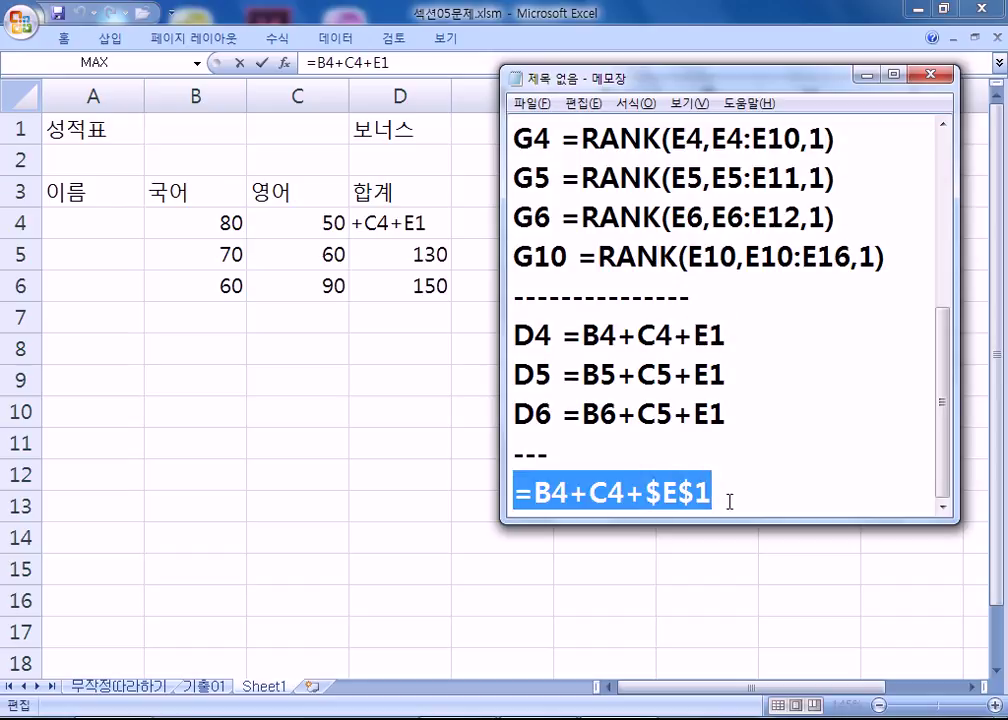
pyautogui.click(731, 499)
# - Switch to Excel, make the E1 reference in D4's formula absolute as $E$1, and fill the formula down to D6
pyautogui.hotkey('alt', 'Tab')
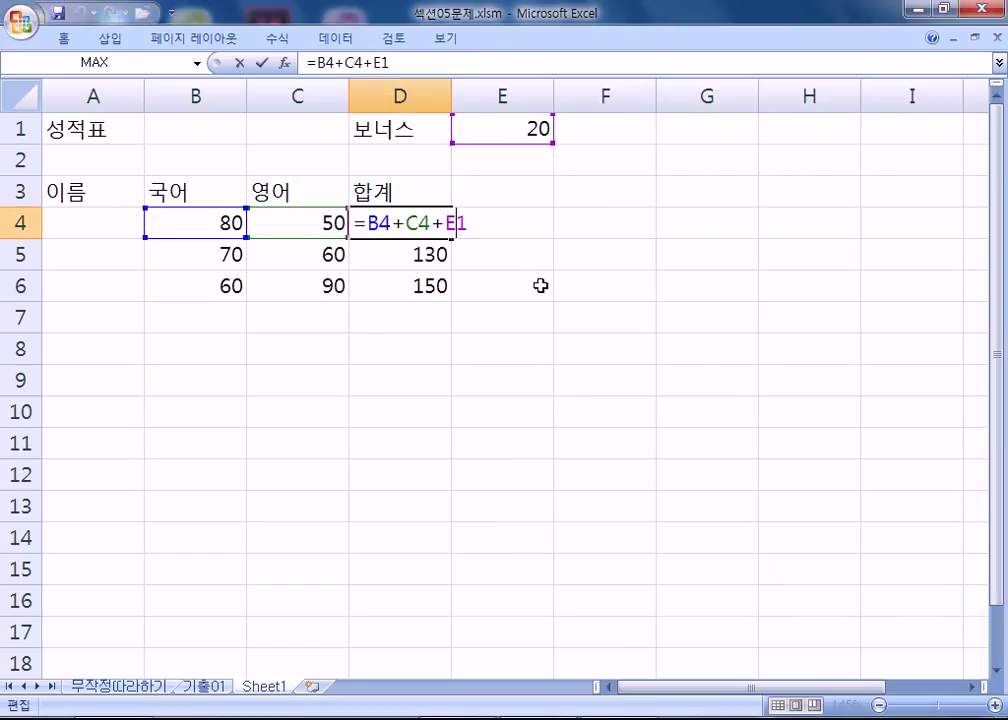
pyautogui.press('F4')
pyautogui.press('Return')
pyautogui.click(433, 222)
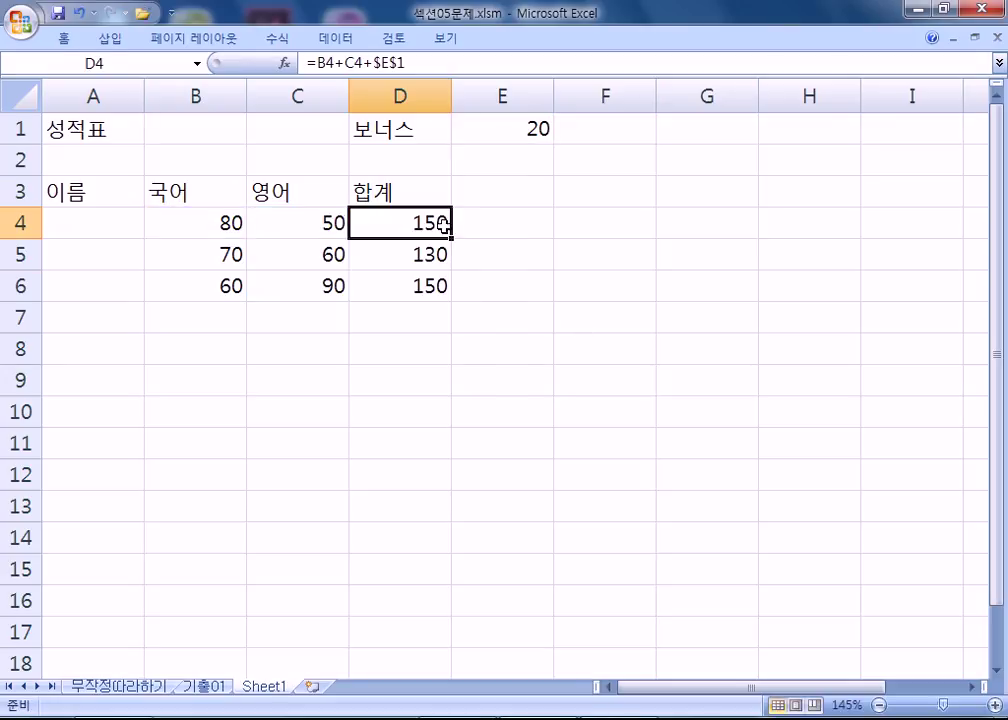
pyautogui.moveTo(452, 237); pyautogui.dragTo(452, 295)
# - Inspect the filled total formulas in D4, D5 and D6 one after another
pyautogui.click(423, 222)
pyautogui.doubleClick(423, 222)
pyautogui.press('Escape')
pyautogui.doubleClick(434, 254)
pyautogui.press('Escape')
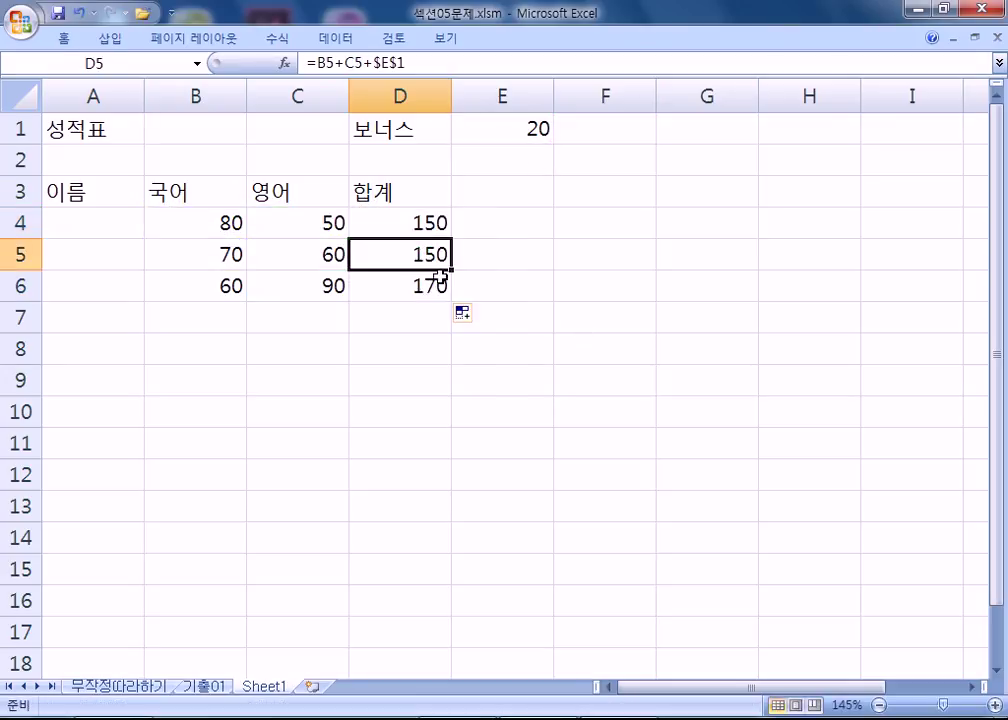
pyautogui.doubleClick(440, 285)
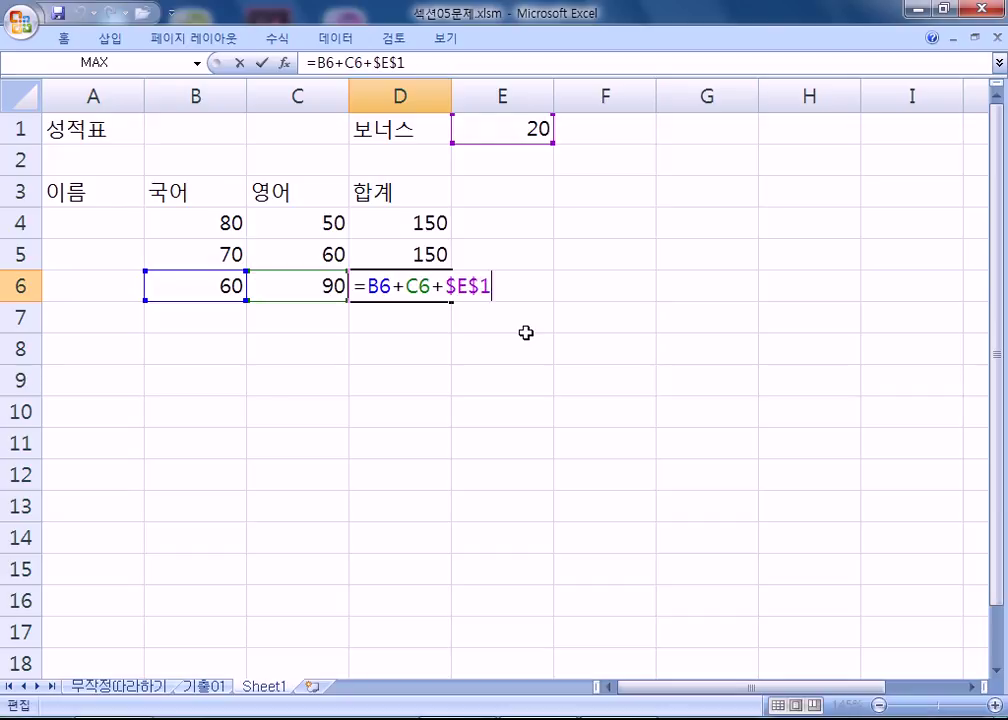
# - Switch to Notepad and review which references stay fixed and which change in the D4, D5 and D6 formulas
pyautogui.hotkey('alt', 'Tab')
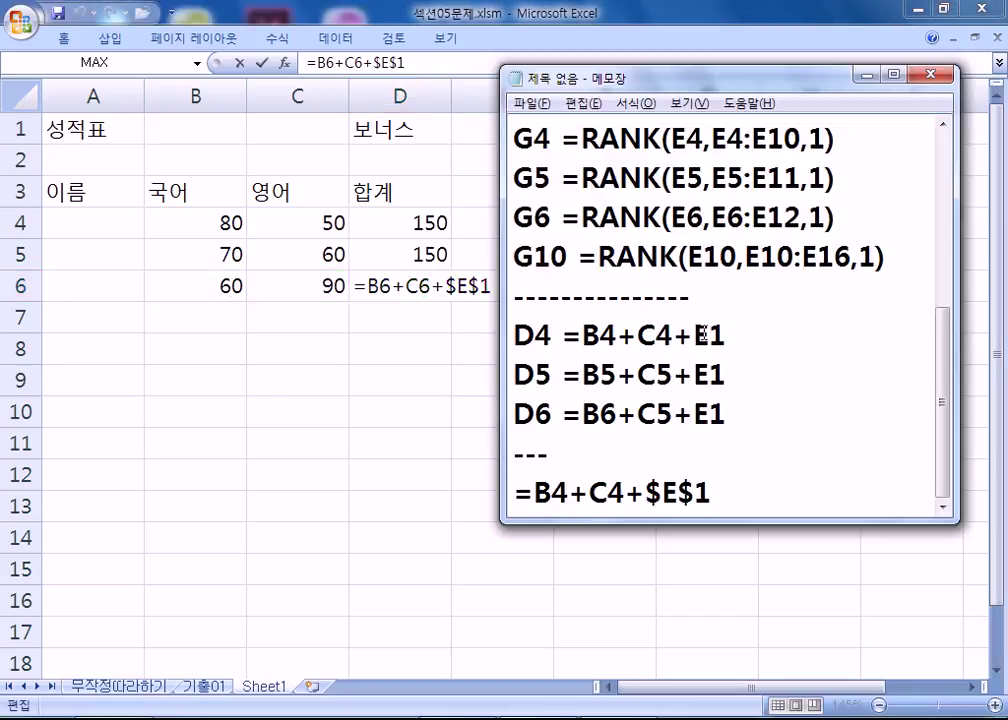
pyautogui.moveTo(710, 337); pyautogui.dragTo(726, 337)
pyautogui.moveTo(694, 374); pyautogui.dragTo(726, 374)
pyautogui.click(697, 414)
pyautogui.moveTo(697, 414); pyautogui.dragTo(726, 414)
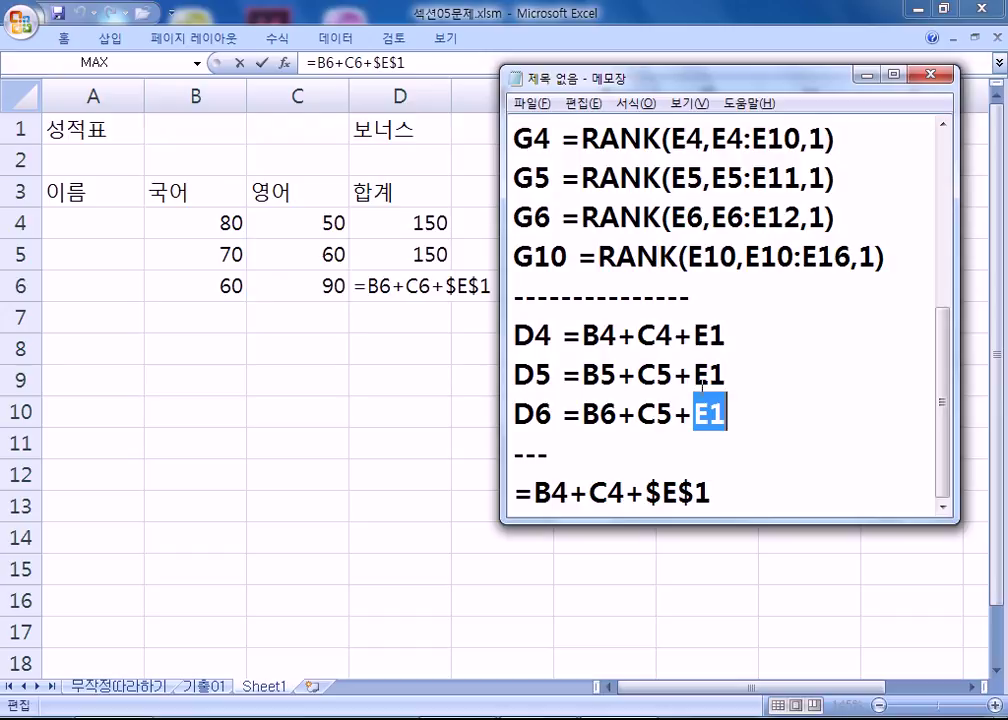
pyautogui.moveTo(583, 337); pyautogui.dragTo(675, 337)
pyautogui.moveTo(583, 374); pyautogui.dragTo(673, 374)
pyautogui.moveTo(726, 337); pyautogui.dragTo(726, 374)
pyautogui.moveTo(697, 414); pyautogui.dragTo(728, 414)
pyautogui.click(740, 502)
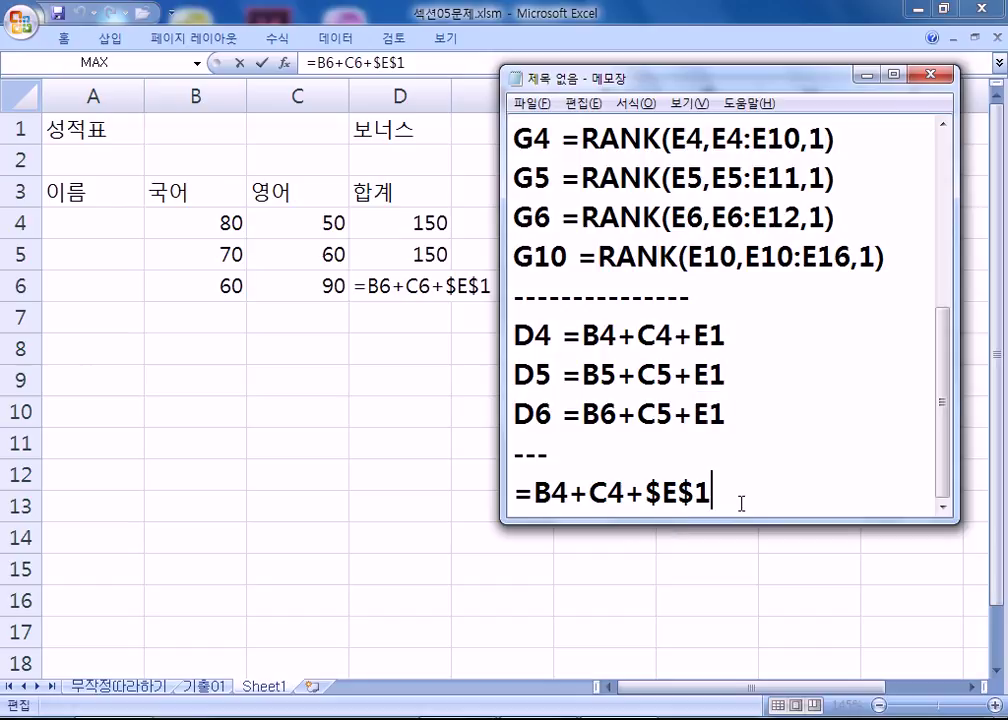
# - Return to Excel, close the D6 formula, and enter the label 환율 in A10 with the rate 1102 in B10
pyautogui.hotkey('alt', 'Tab')
pyautogui.hotkey('ctrl', 'Return')
pyautogui.click(128, 416)
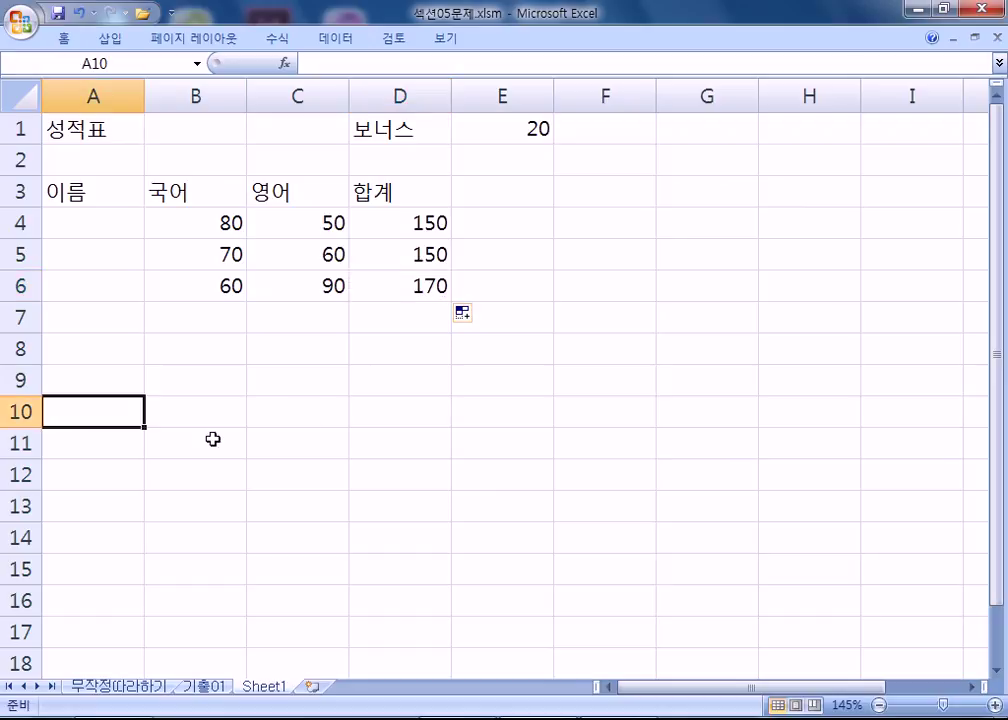
pyautogui.write('환율')
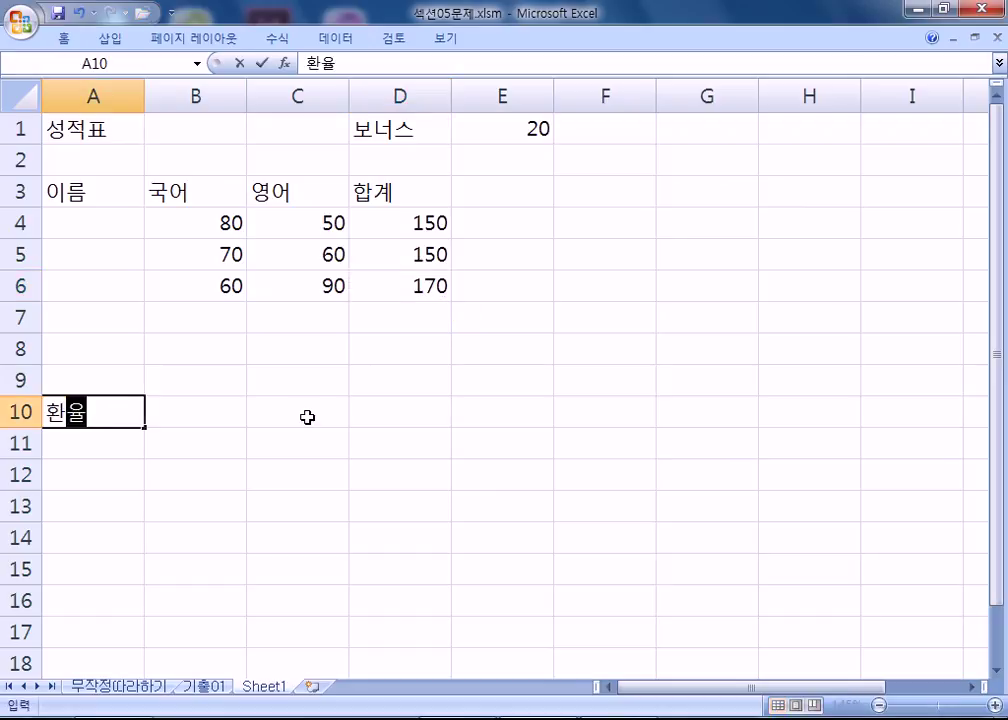
pyautogui.press('Tab')
pyautogui.write('1102')
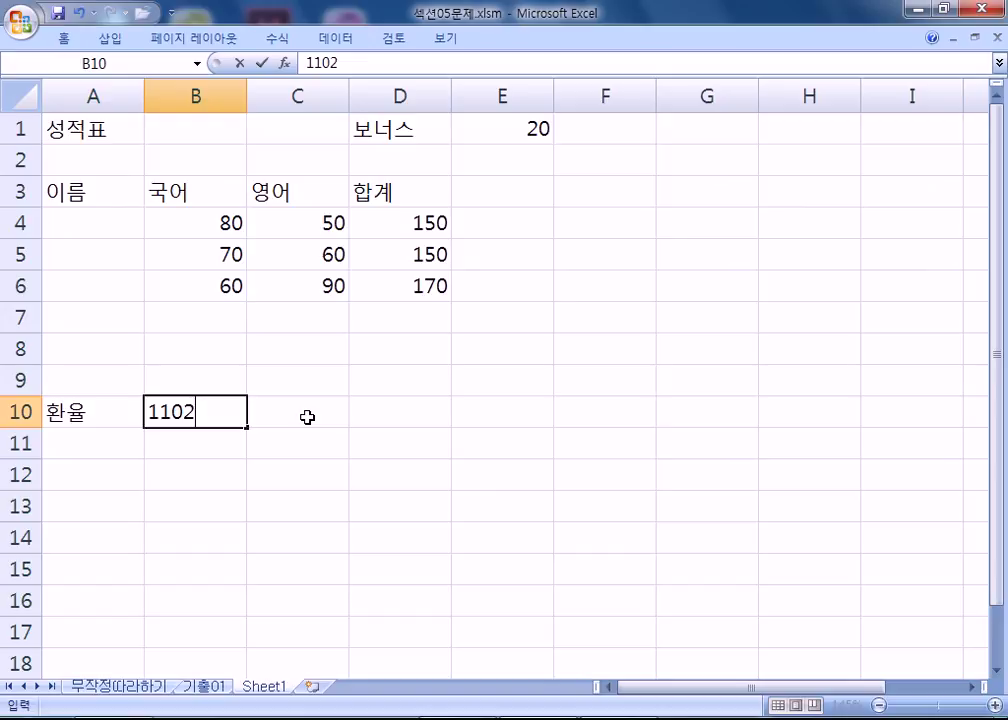
pyautogui.press('Return')
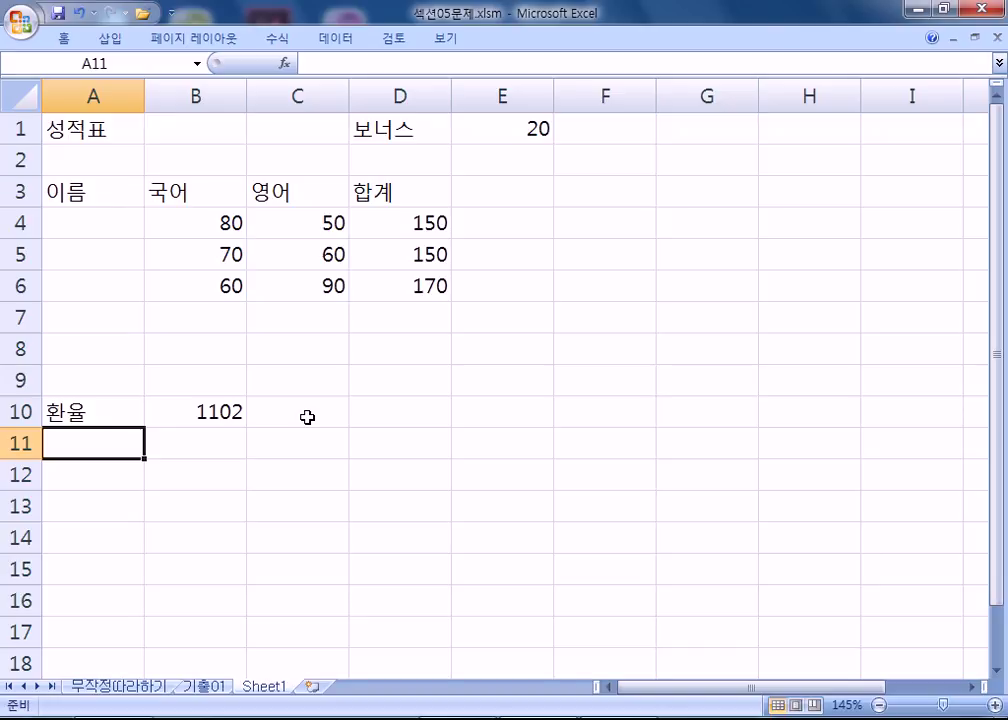
# - Enter the amounts 100, 200, 500 and 1000 in cells A11 to A14
pyautogui.write('100')
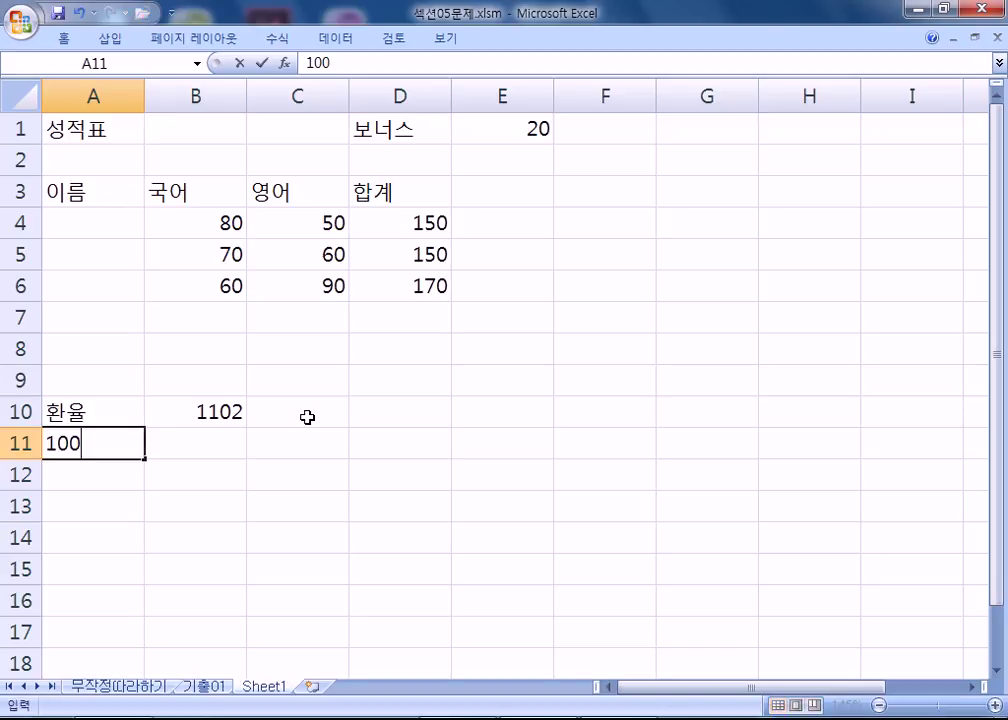
pyautogui.press('Return')
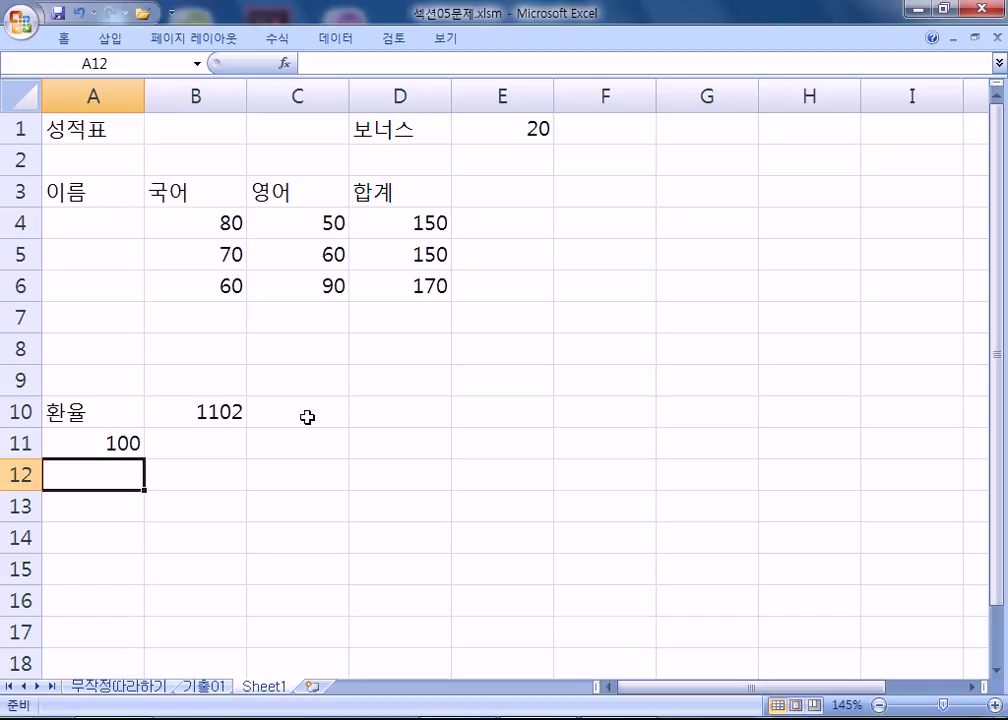
pyautogui.write('200')
pyautogui.press('Return')
pyautogui.write('5000')
pyautogui.press('BackSpace')
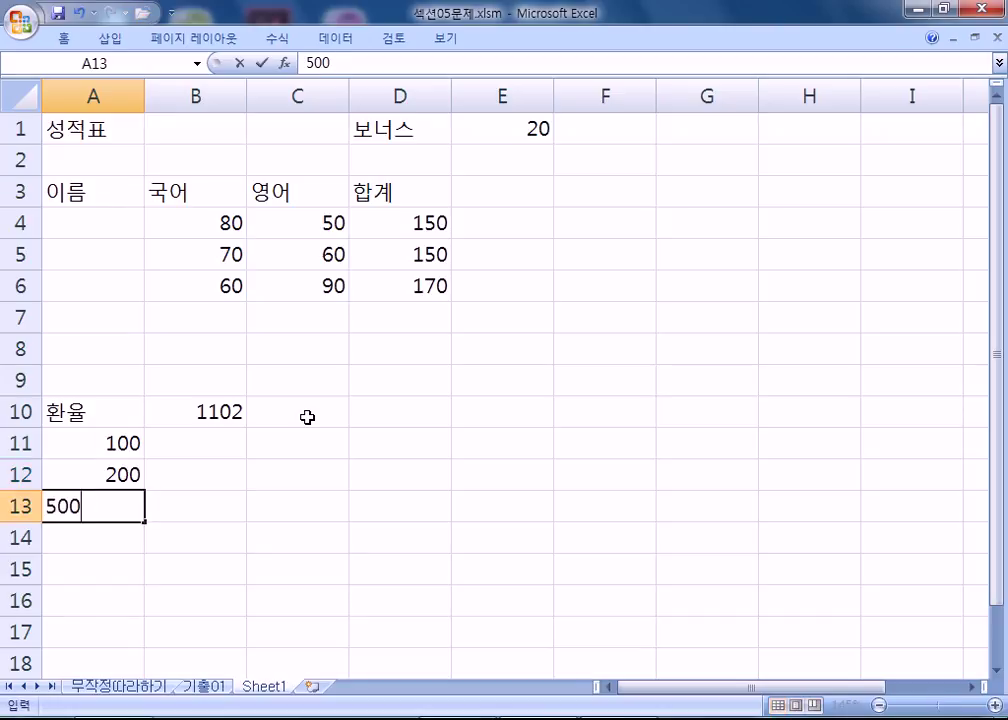
pyautogui.press('Return')
pyautogui.write('1000')
pyautogui.press('Return')
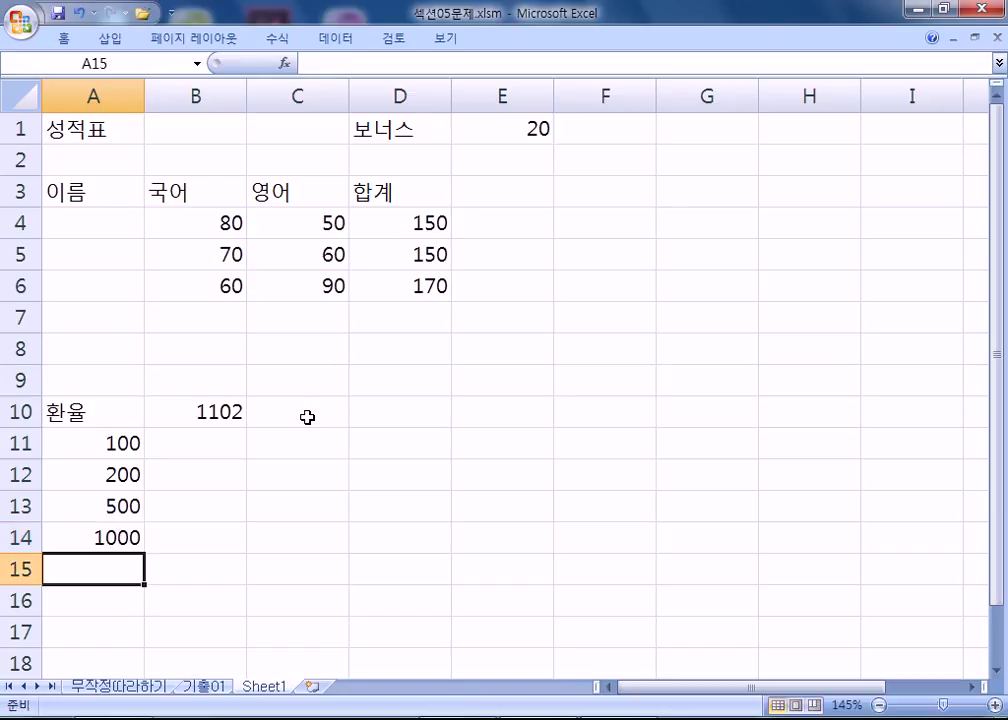
# - Calculate the converted amount in B11 with =A11*$B$10 and fill the formula down to B14
pyautogui.click(201, 433)
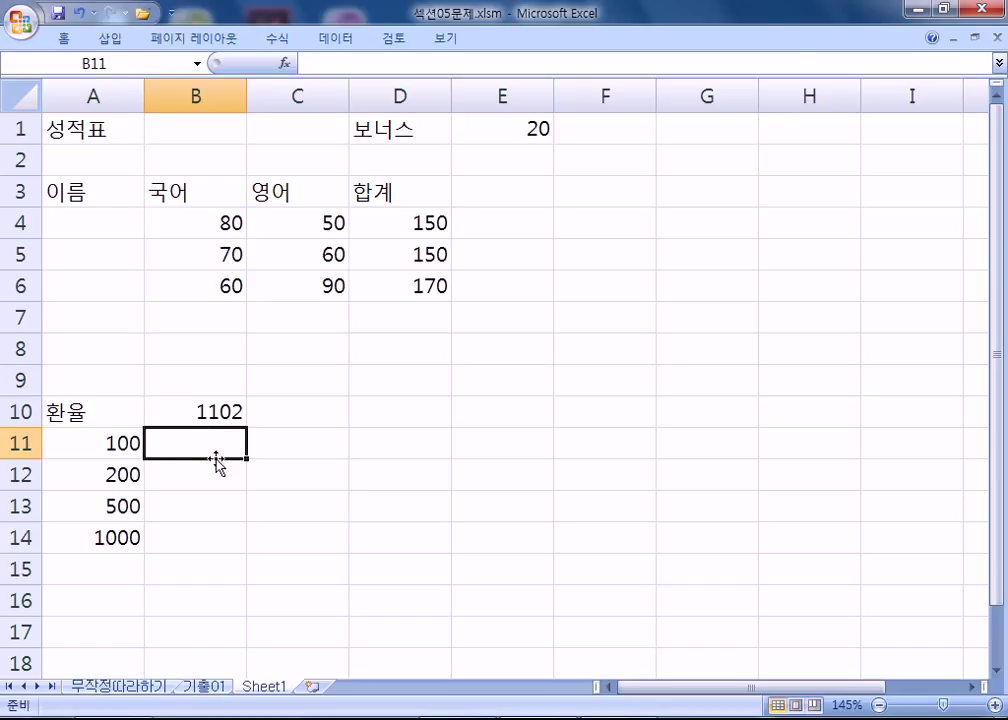
pyautogui.write('=')
pyautogui.click(70, 442)
pyautogui.write('*')
pyautogui.click(207, 412)
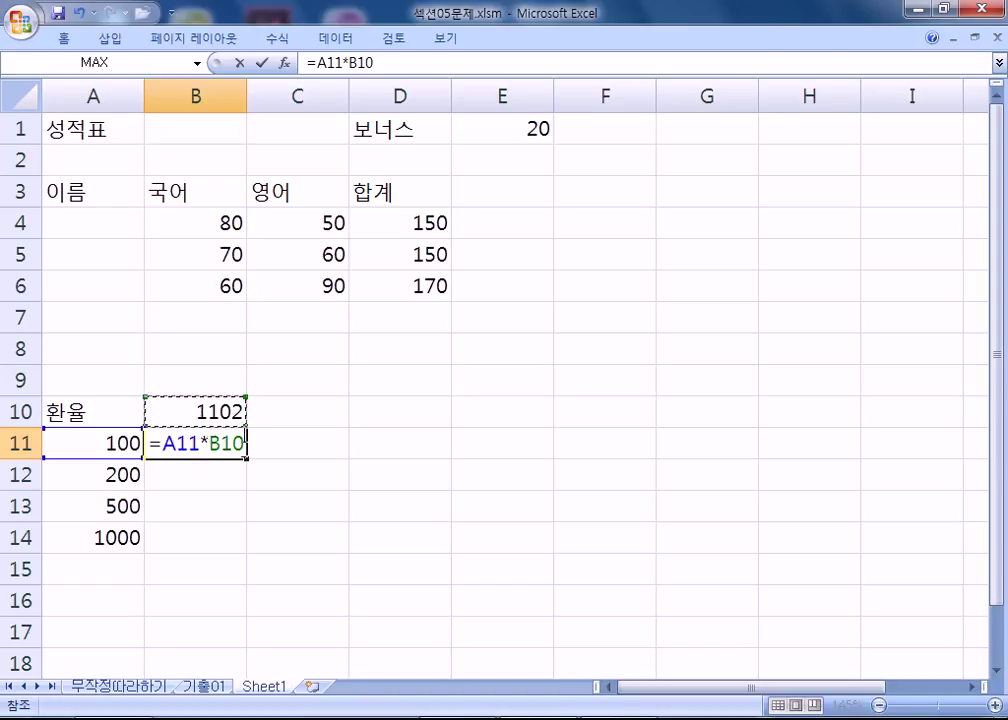
pyautogui.press('F4')
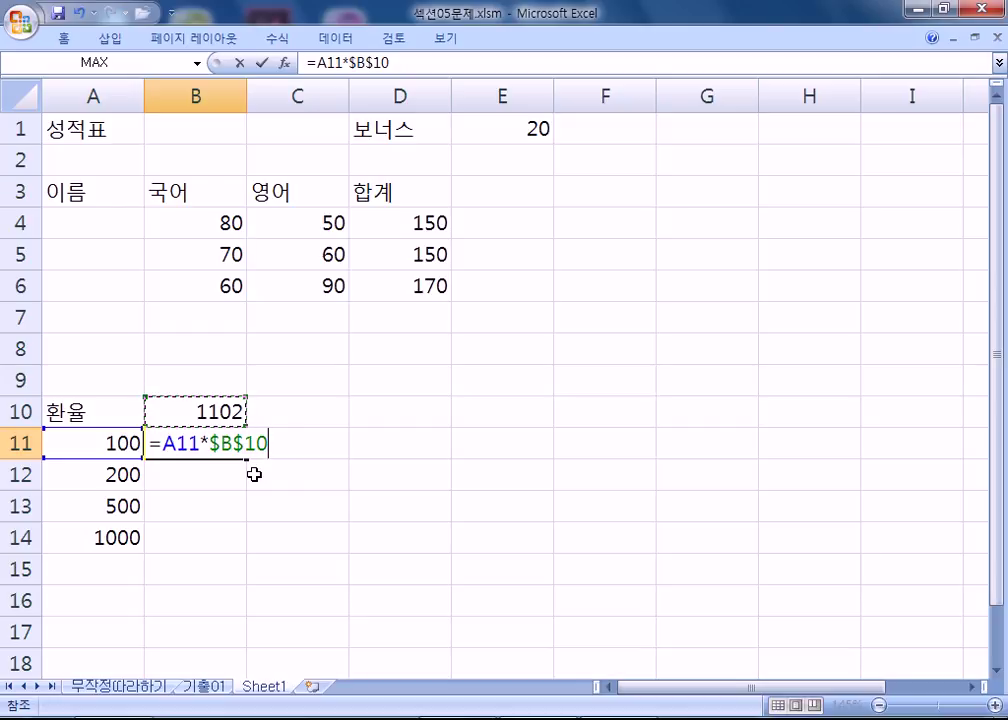
pyautogui.press('Return')
pyautogui.click(241, 449)
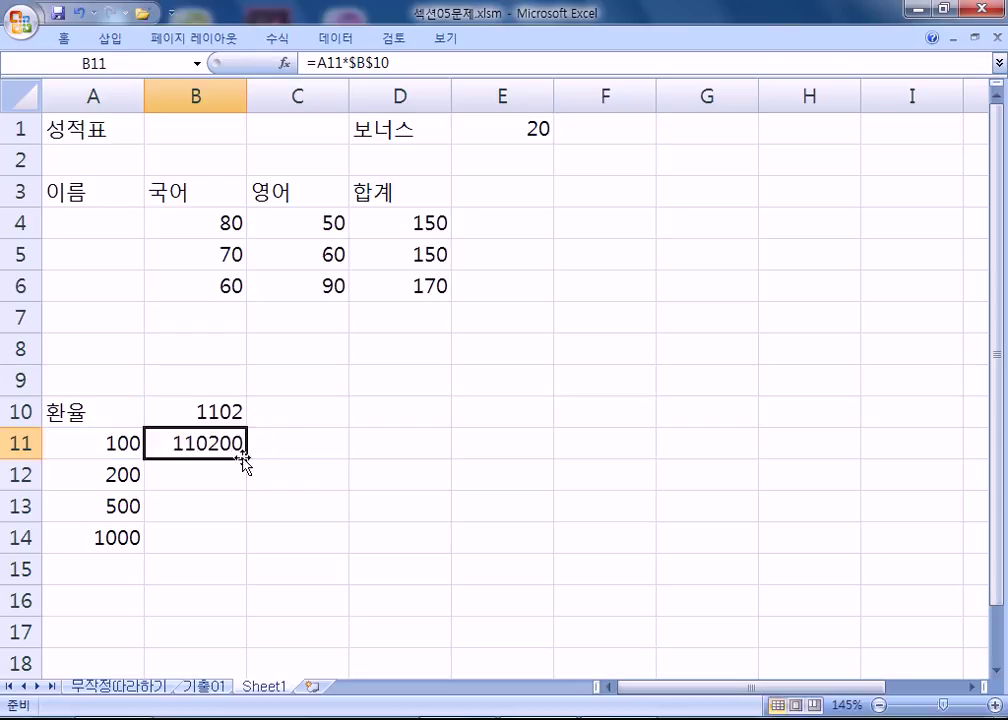
pyautogui.moveTo(249, 464); pyautogui.dragTo(250, 550)
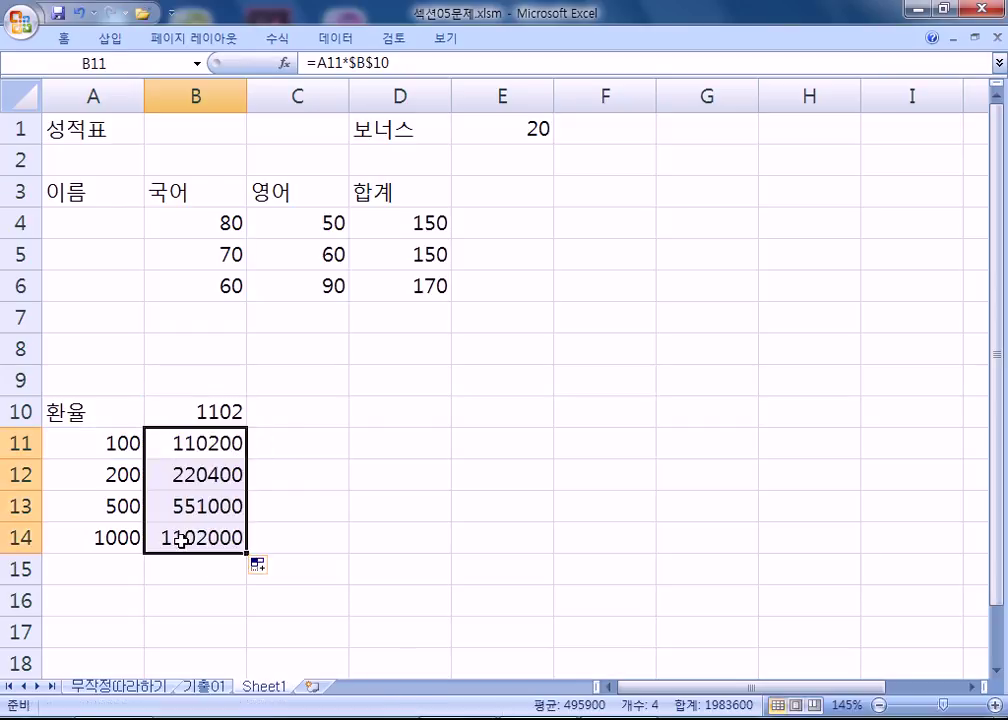
# - Change the B11 formula to the relative version =A11*B10 and fill it down to B14
pyautogui.click(211, 444)
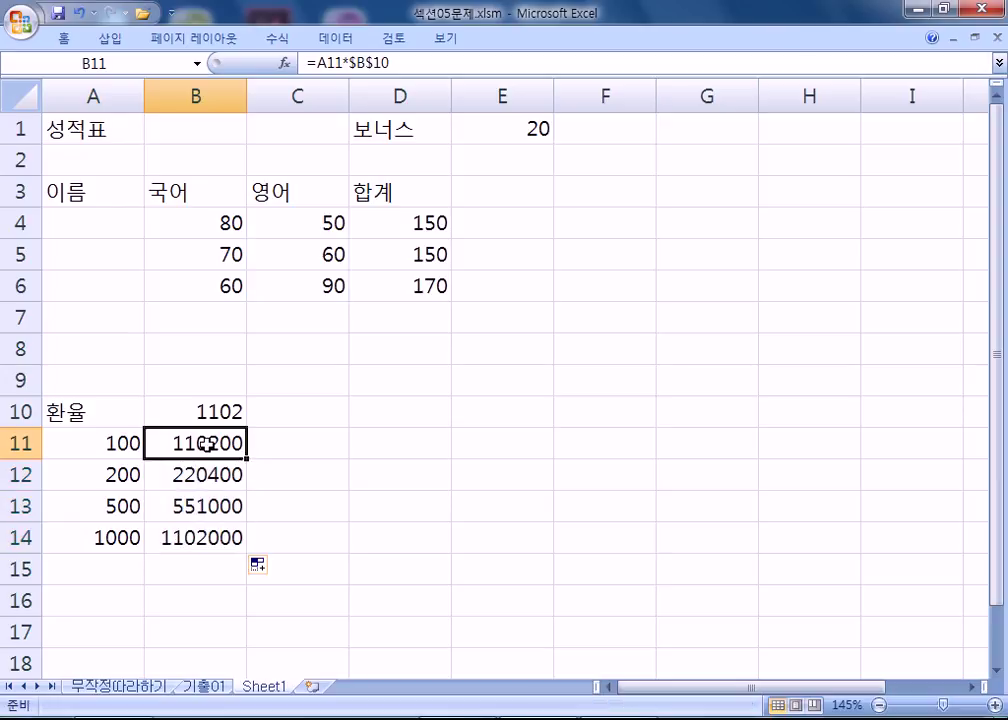
pyautogui.doubleClick(240, 445)
pyautogui.press('F4')
pyautogui.press('F4')
pyautogui.press('F4')
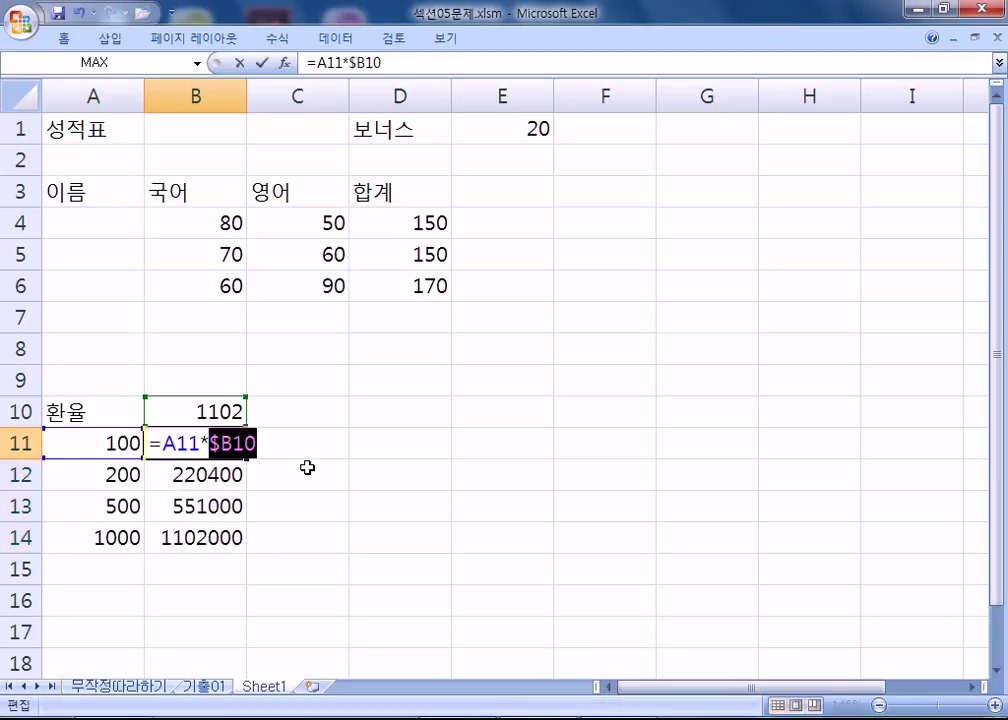
pyautogui.press('Return')
pyautogui.click(240, 444)
pyautogui.moveTo(247, 458); pyautogui.dragTo(246, 541)
# - Widen column B to fit the long results, and check the B11 formula against the rate in B10
pyautogui.moveTo(247, 96); pyautogui.dragTo(391, 112)
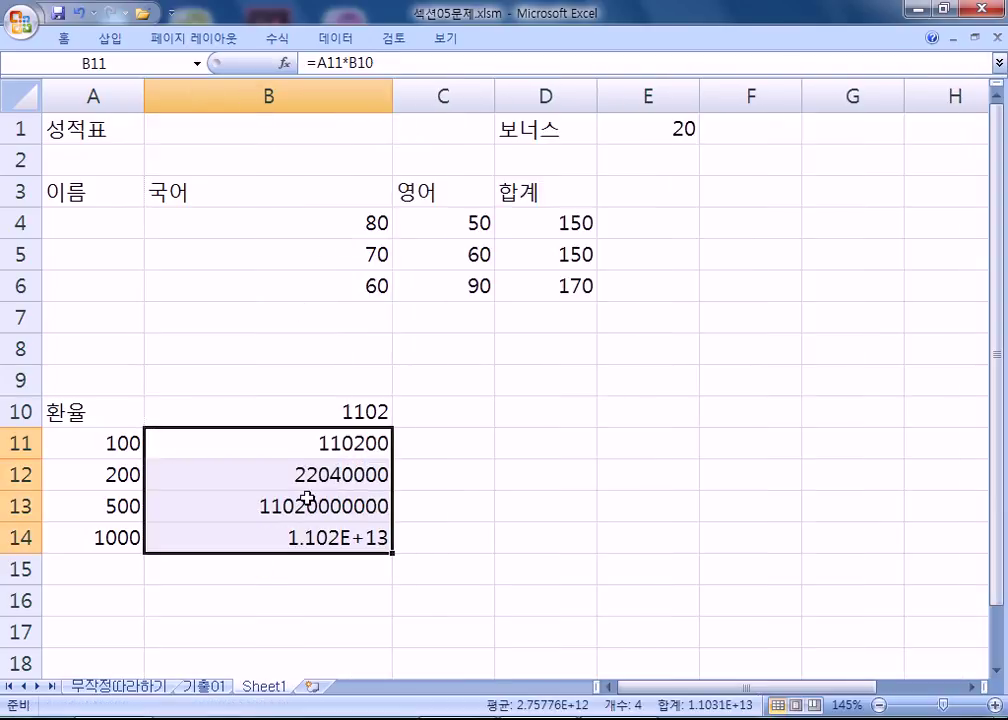
pyautogui.click(305, 452)
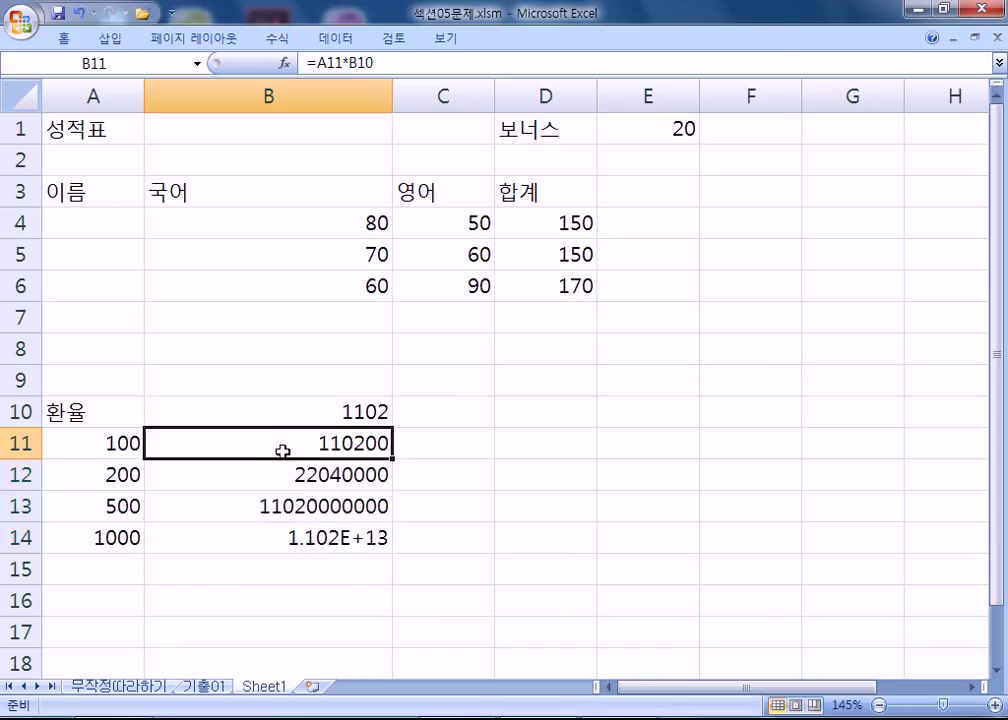
pyautogui.click(317, 409)
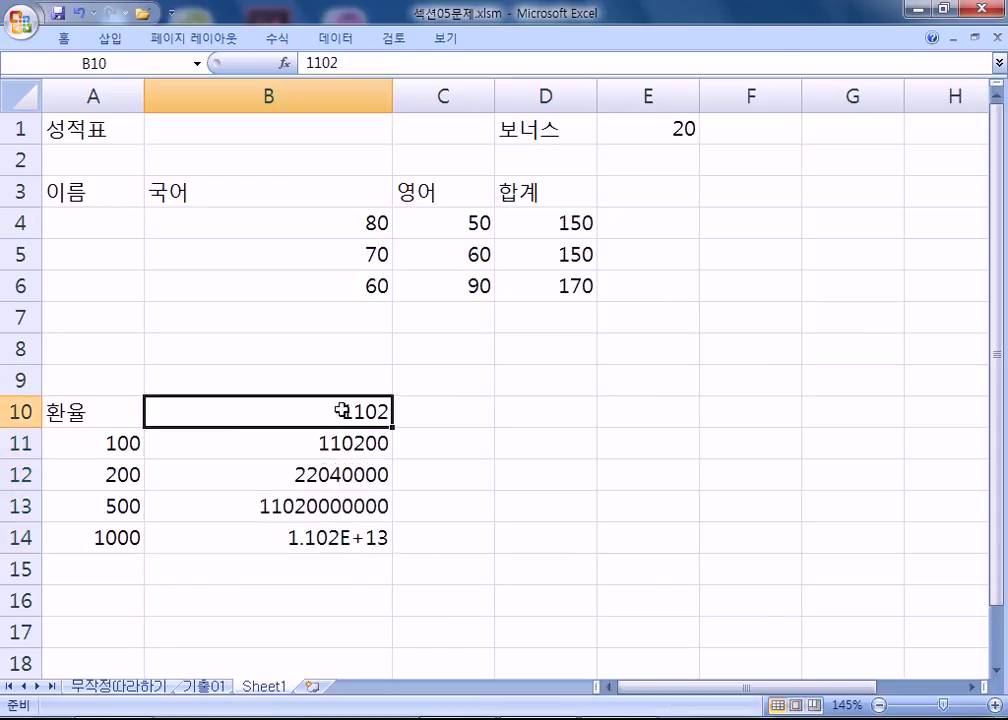
# - Compare the amounts in column A with the relative formulas in B11 to B14 to see which cells each one multiplies
pyautogui.click(135, 448)
pyautogui.click(140, 473)
pyautogui.click(290, 472)
pyautogui.click(304, 443)
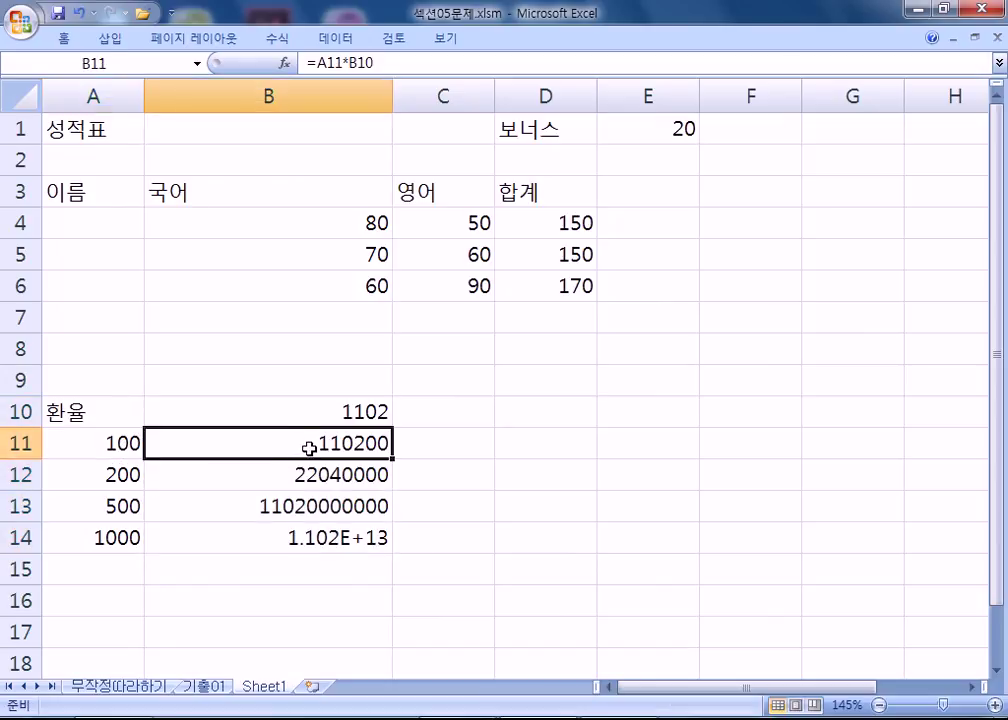
pyautogui.click(300, 480)
pyautogui.click(125, 508)
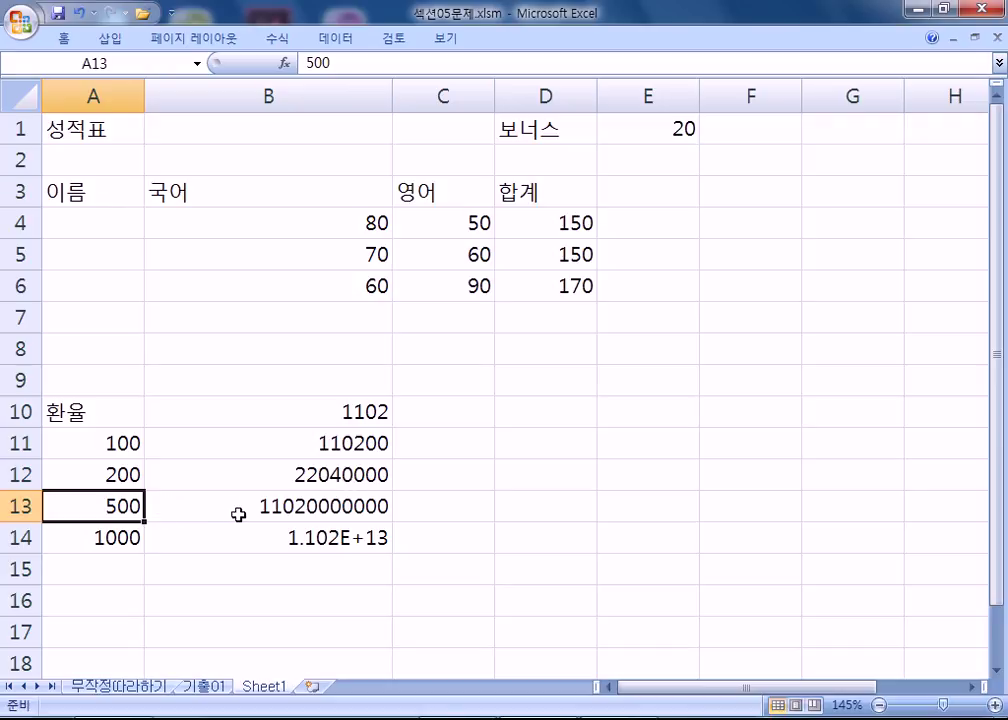
pyautogui.click(261, 540)
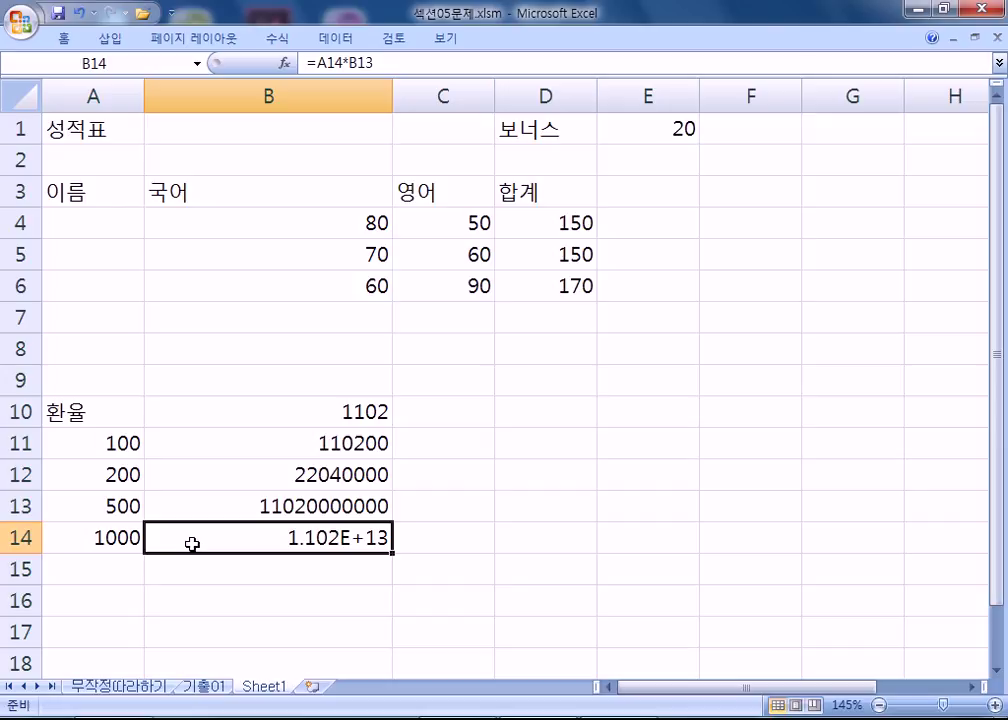
pyautogui.click(268, 506)
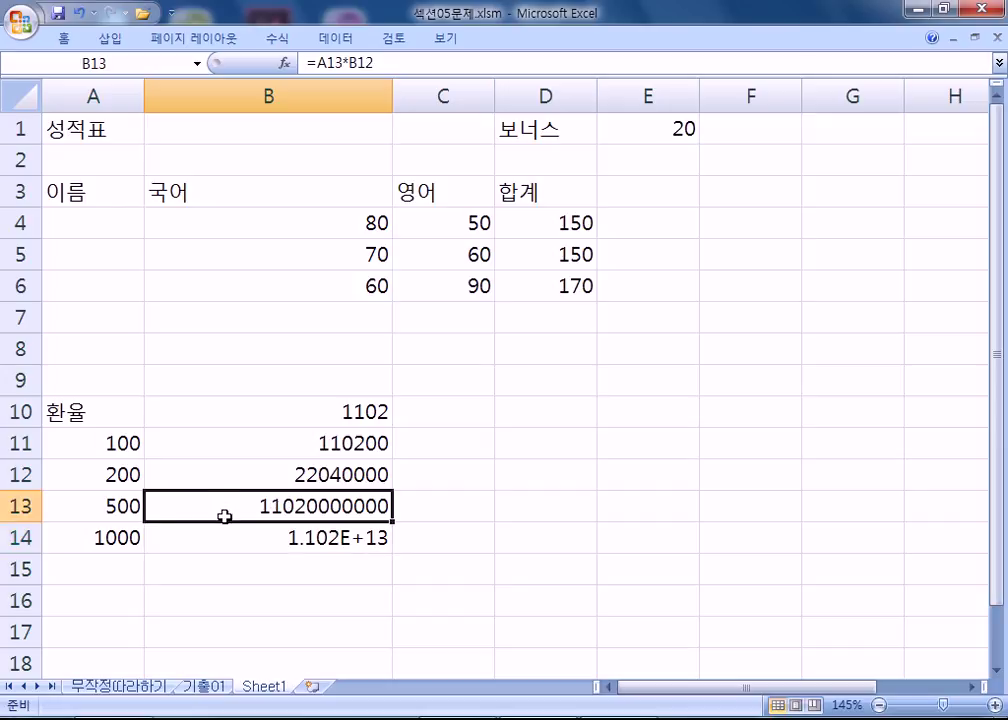
pyautogui.click(325, 443)
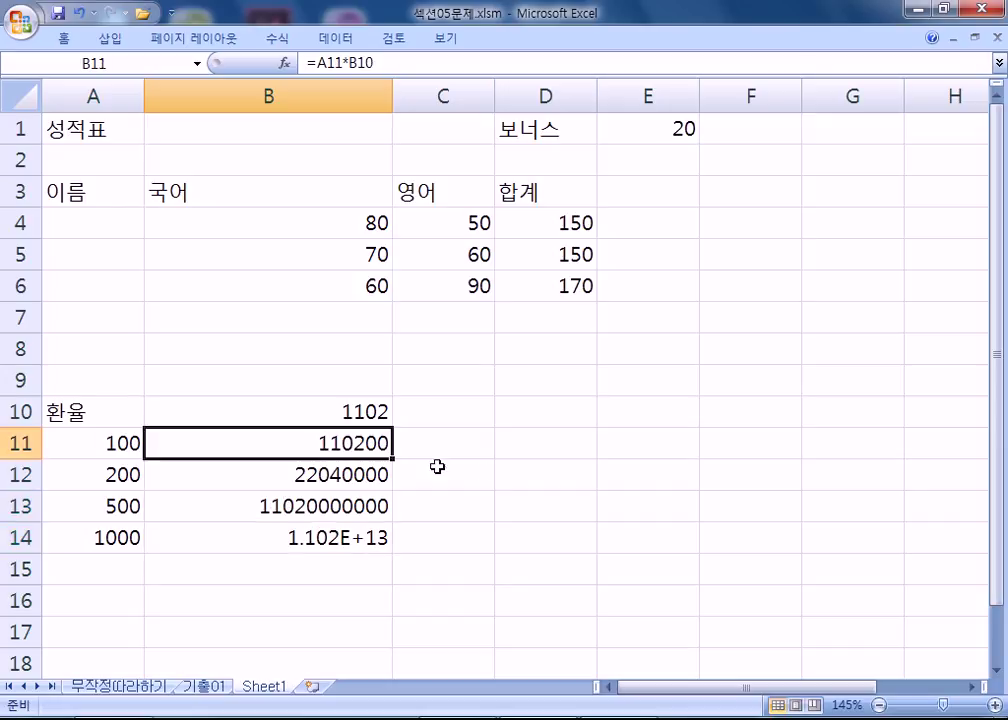
# - Go through the formulas from B11 down to B14 in edit mode to examine their highlighted references, leaving them unedited
pyautogui.scroll(-2, 524, 486)
pyautogui.press('F2')
pyautogui.press('Escape')
pyautogui.click(342, 295)
pyautogui.press('F2')
pyautogui.press('Return')
pyautogui.press('F2')
pyautogui.press('Return')
pyautogui.press('F2')
pyautogui.hotkey('ctrl', 'Return')
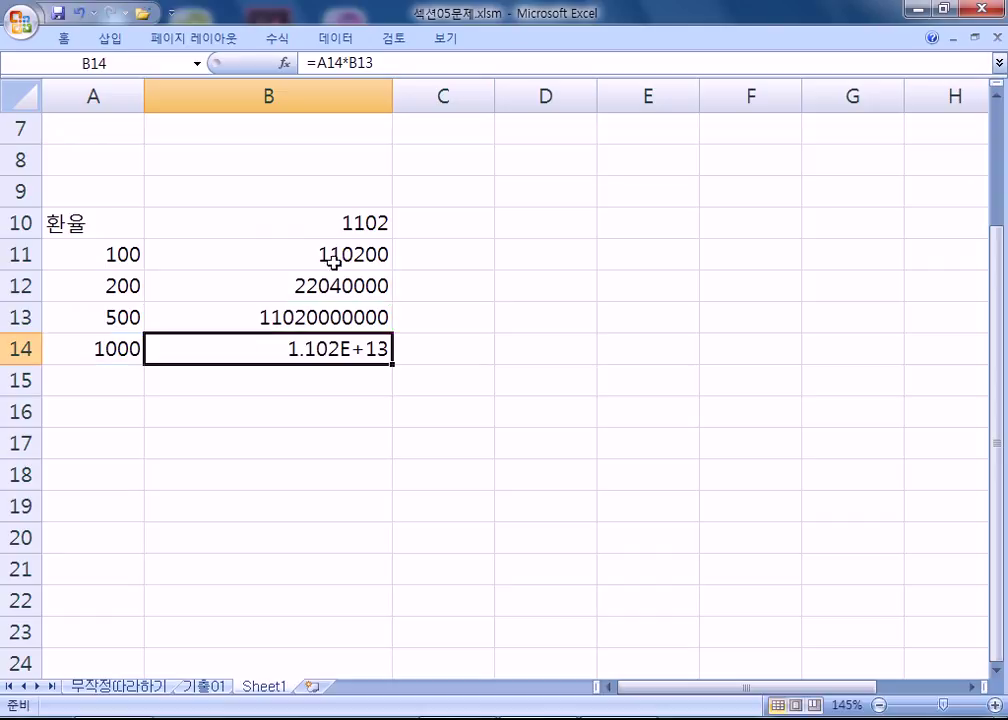
# - Inspect the cells referenced by the B11, B14 and B13 formulas once more, keeping each formula as it is
pyautogui.doubleClick(342, 265)
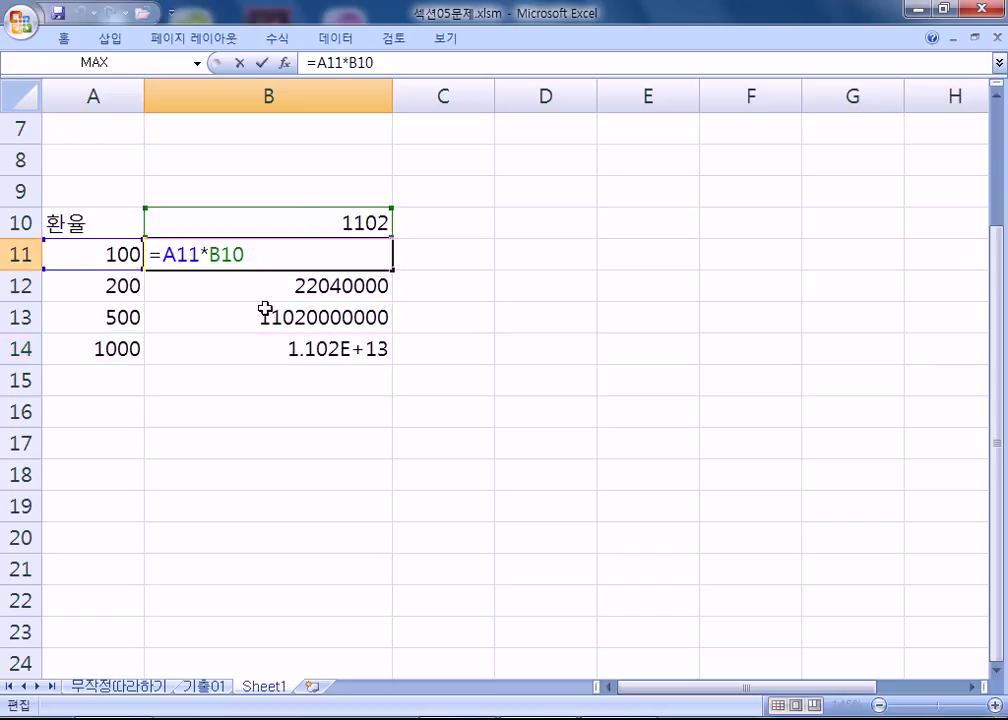
pyautogui.hotkey('ctrl', 'Return')
pyautogui.click(268, 349)
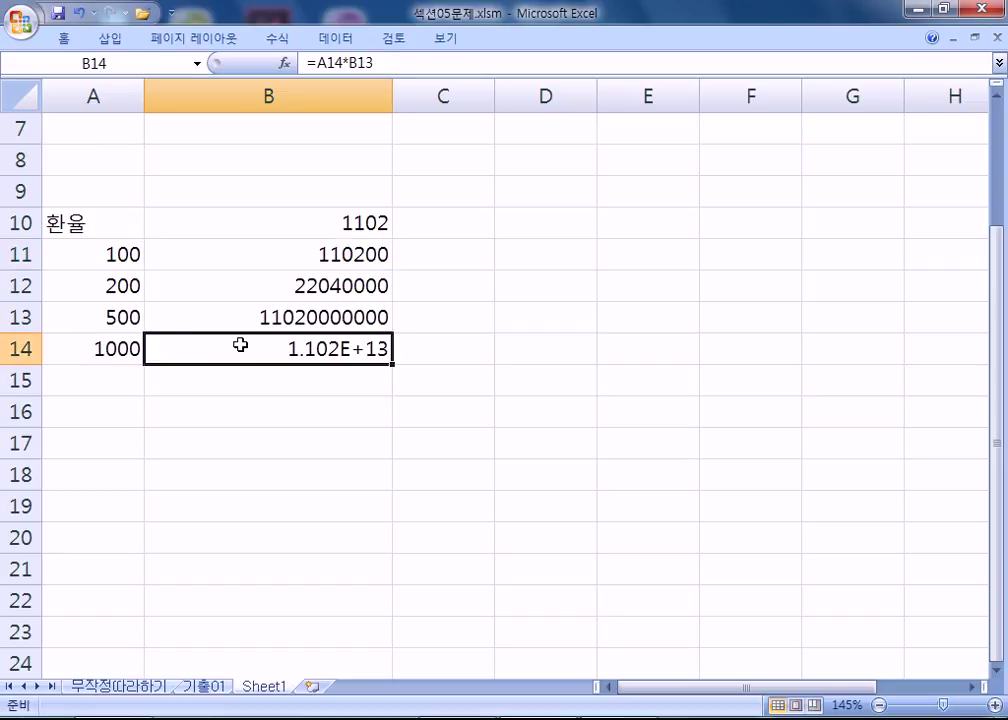
pyautogui.press('Up')
pyautogui.click(266, 347)
pyautogui.doubleClick(214, 355)
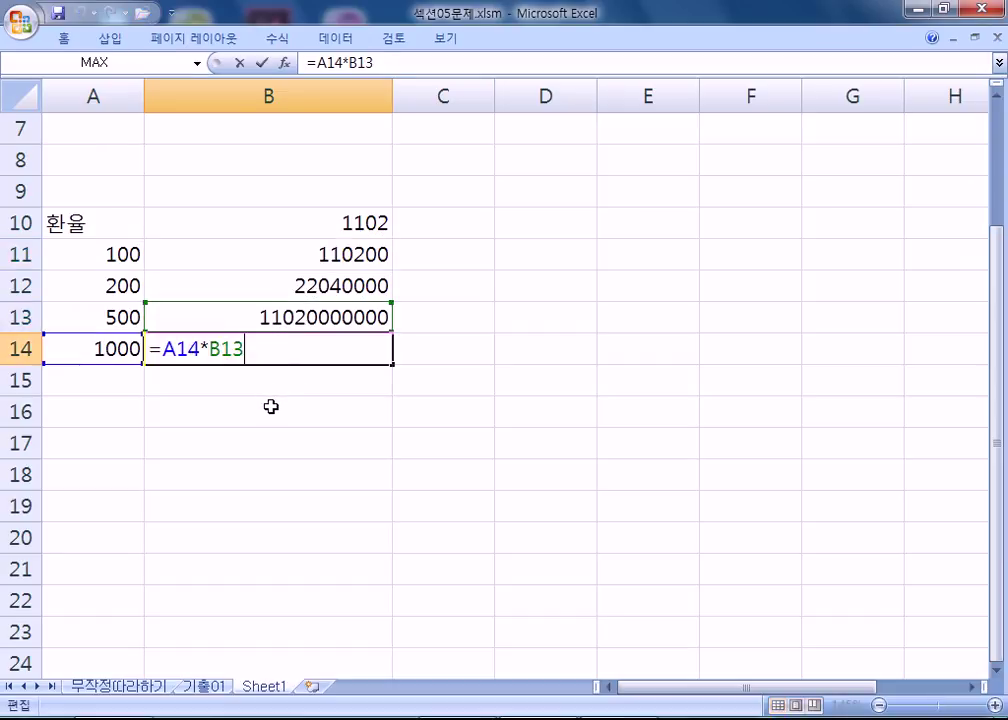
pyautogui.hotkey('ctrl', 'Return')
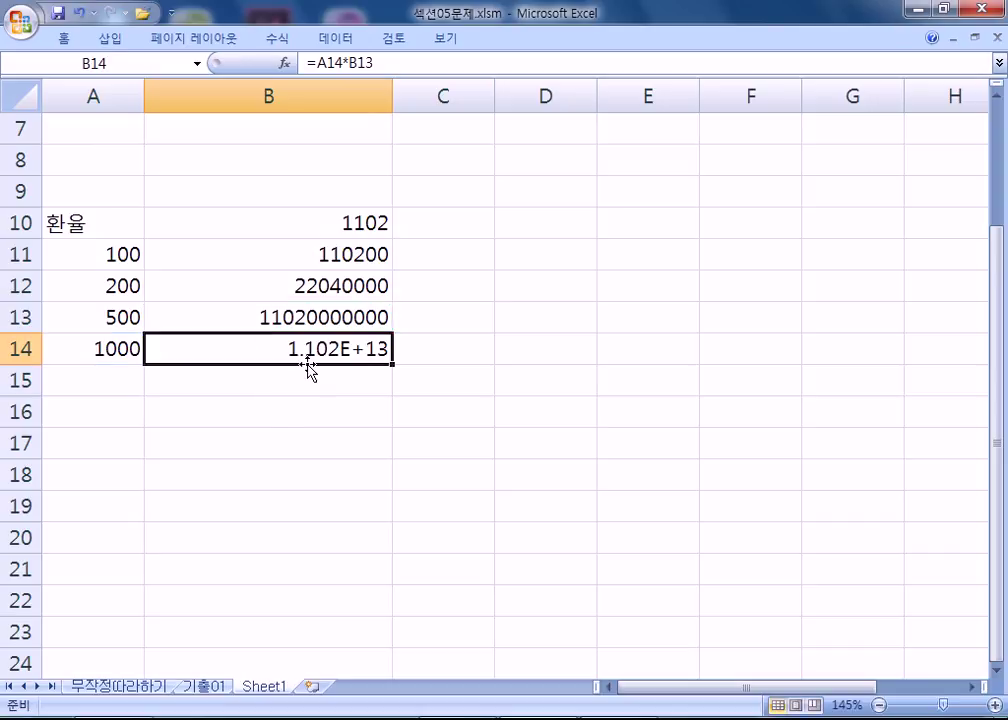
pyautogui.click(308, 318)
pyautogui.doubleClick(308, 318)
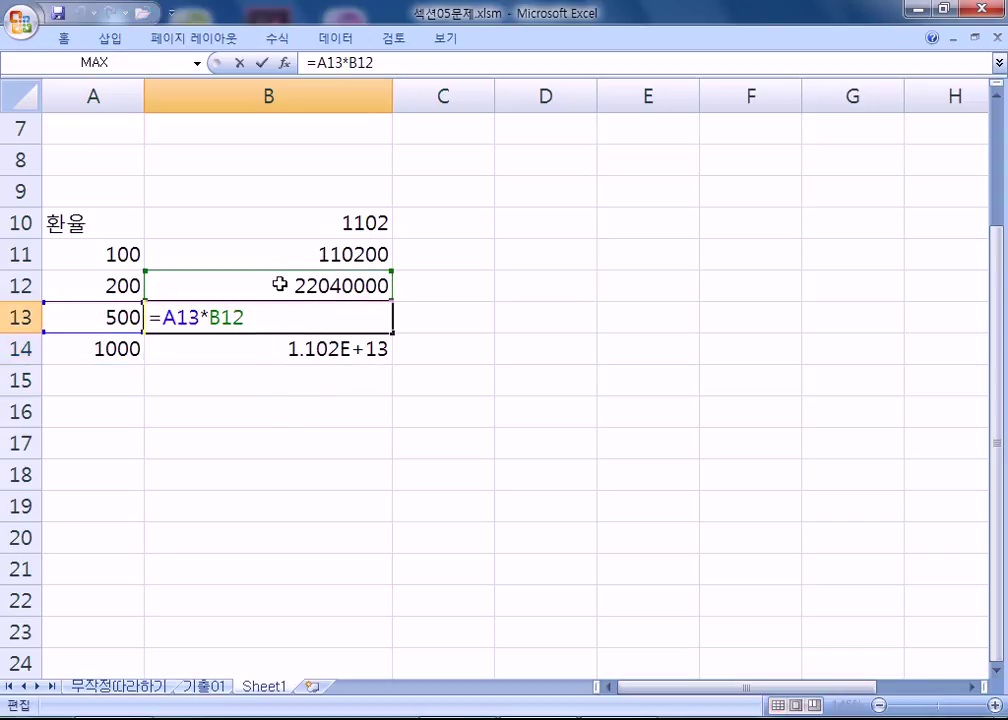
pyautogui.hotkey('ctrl', 'Return')
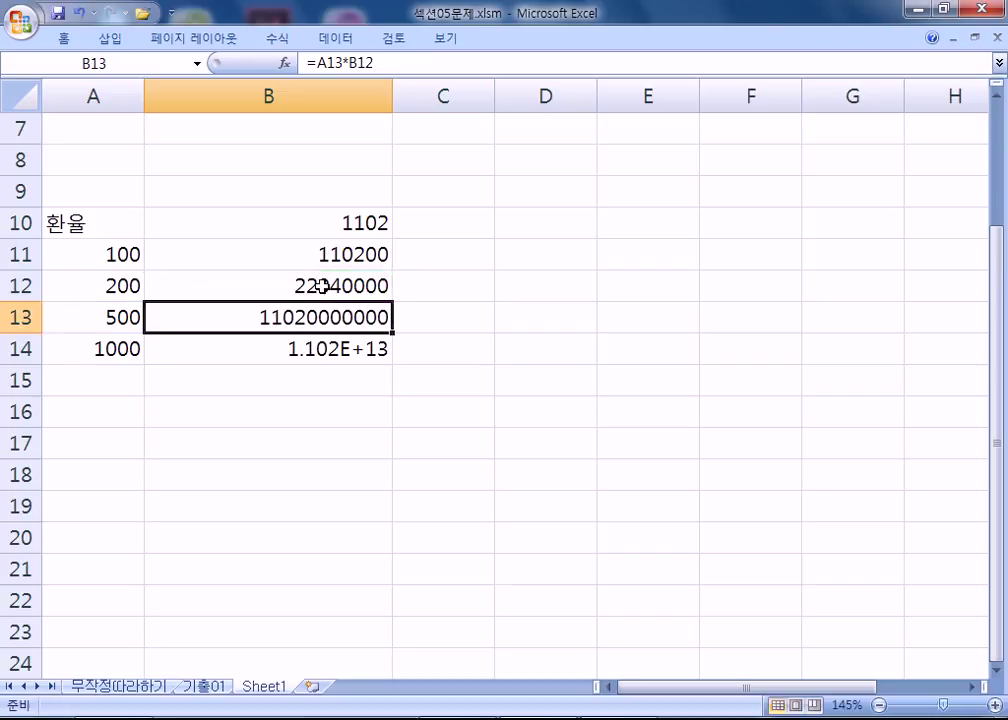
# - Make the rate reference in B11 absolute, giving =A11*$B$10, and fill the formula down to B14
pyautogui.click(328, 256)
pyautogui.doubleClick(328, 256)
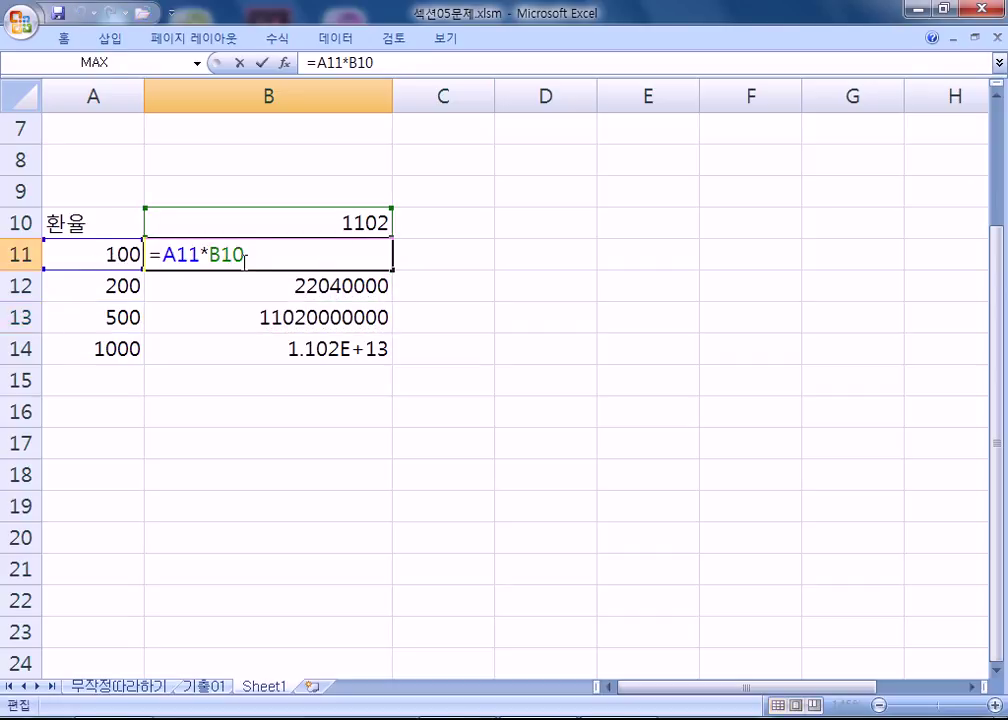
pyautogui.press('F4')
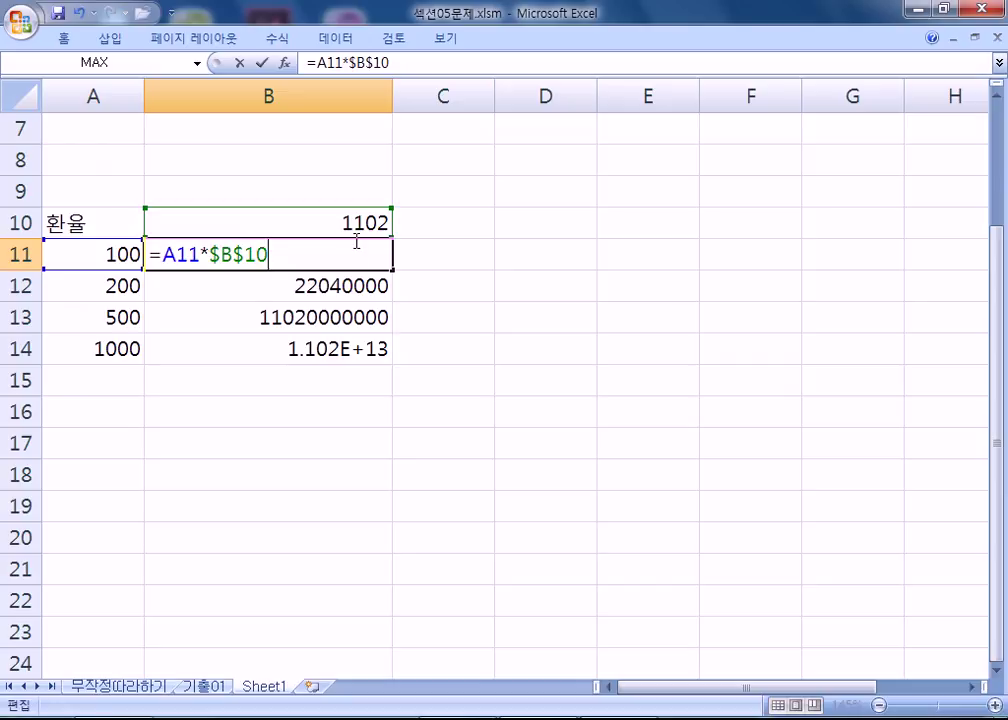
pyautogui.press('Return')
pyautogui.click(322, 254)
pyautogui.moveTo(392, 270); pyautogui.dragTo(371, 349)
# - Check the references in the filled B14 and B12 formulas, leaving both unedited
pyautogui.doubleClick(278, 362)
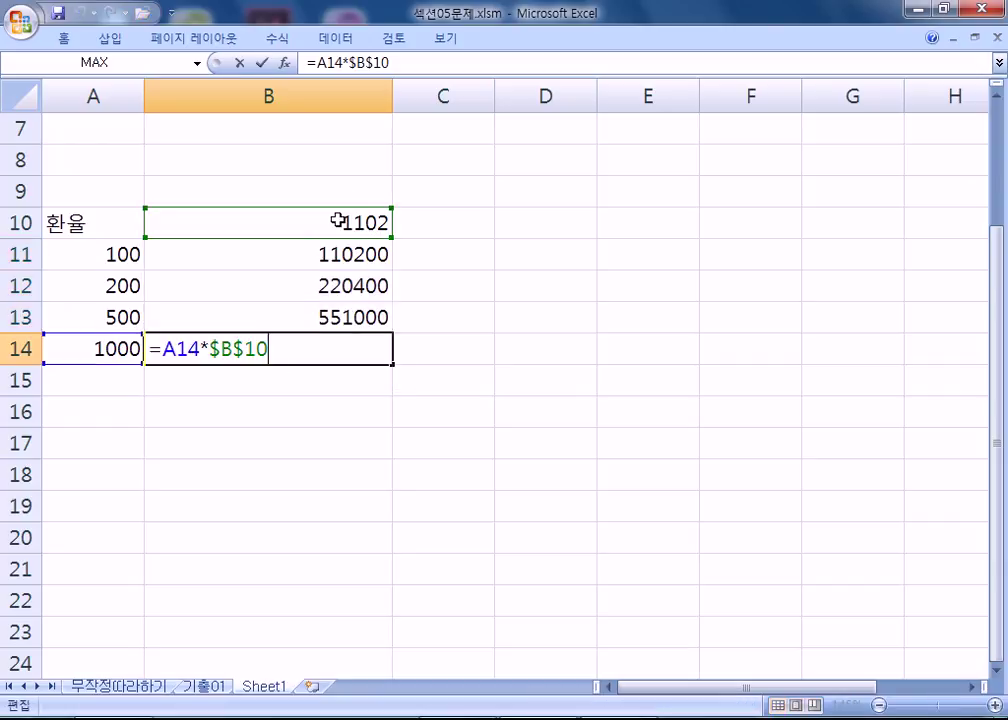
pyautogui.press('Escape')
pyautogui.doubleClick(331, 288)
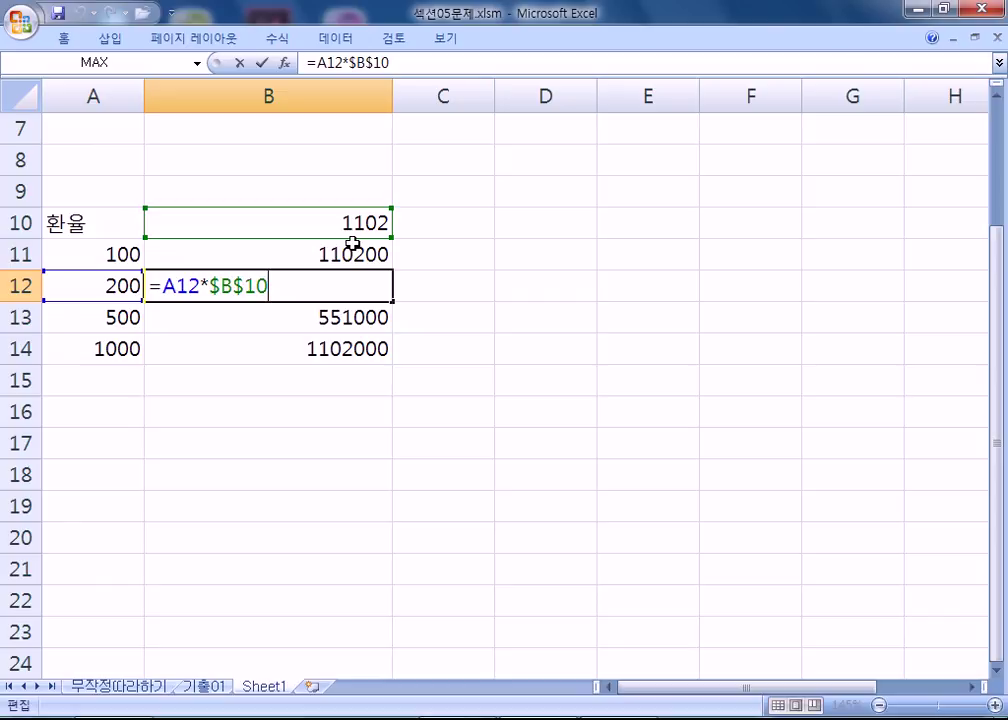
pyautogui.hotkey('alt', 'Tab')
pyautogui.hotkey('alt', 'Tab')
pyautogui.press('Escape')
# - On the 기출01 sheet, change G4 to =RANK(E4,$E$4:$E$10,1) and fill it down to G10
pyautogui.click(222, 688)
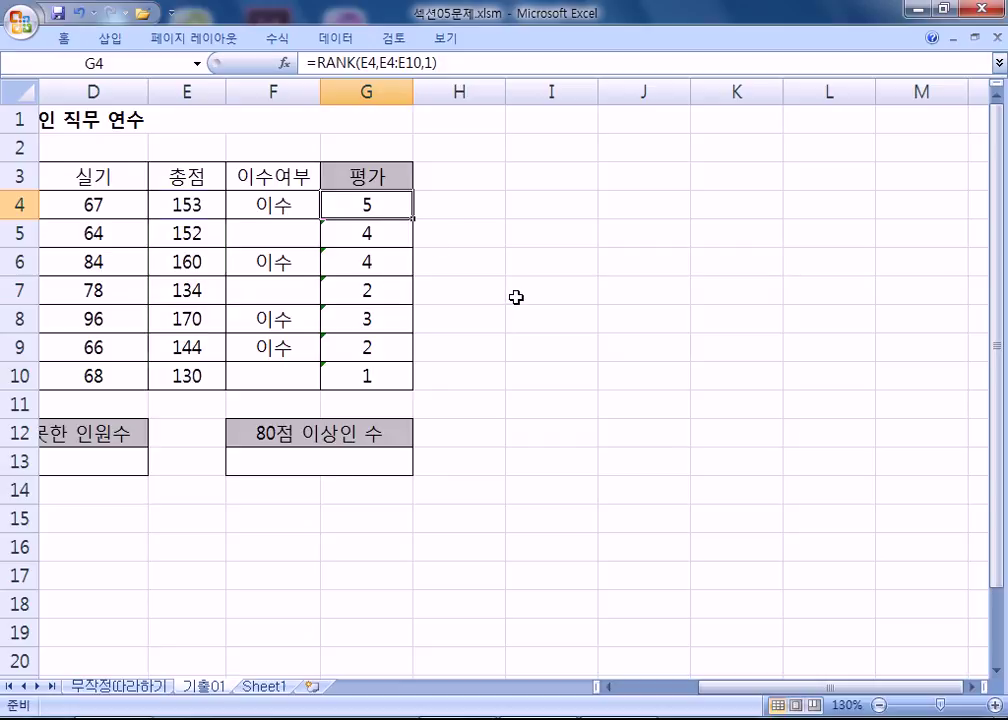
pyautogui.press('F2')
pyautogui.moveTo(387, 205); pyautogui.dragTo(421, 206)
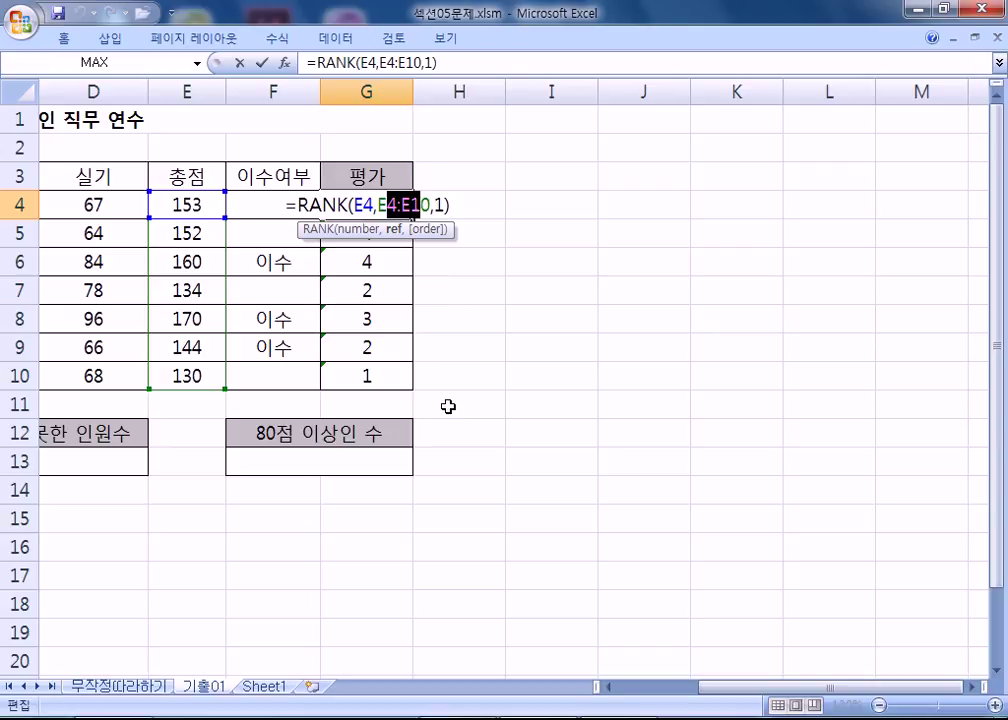
pyautogui.press('F4')
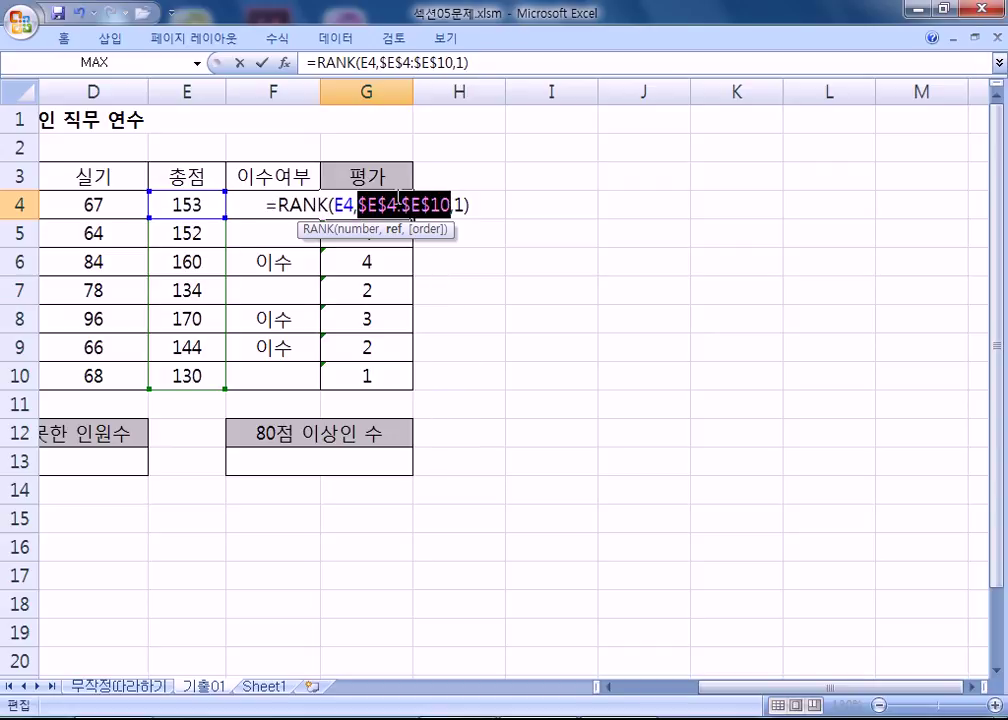
pyautogui.press('Return')
pyautogui.click(403, 209)
pyautogui.moveTo(405, 211); pyautogui.dragTo(412, 389)
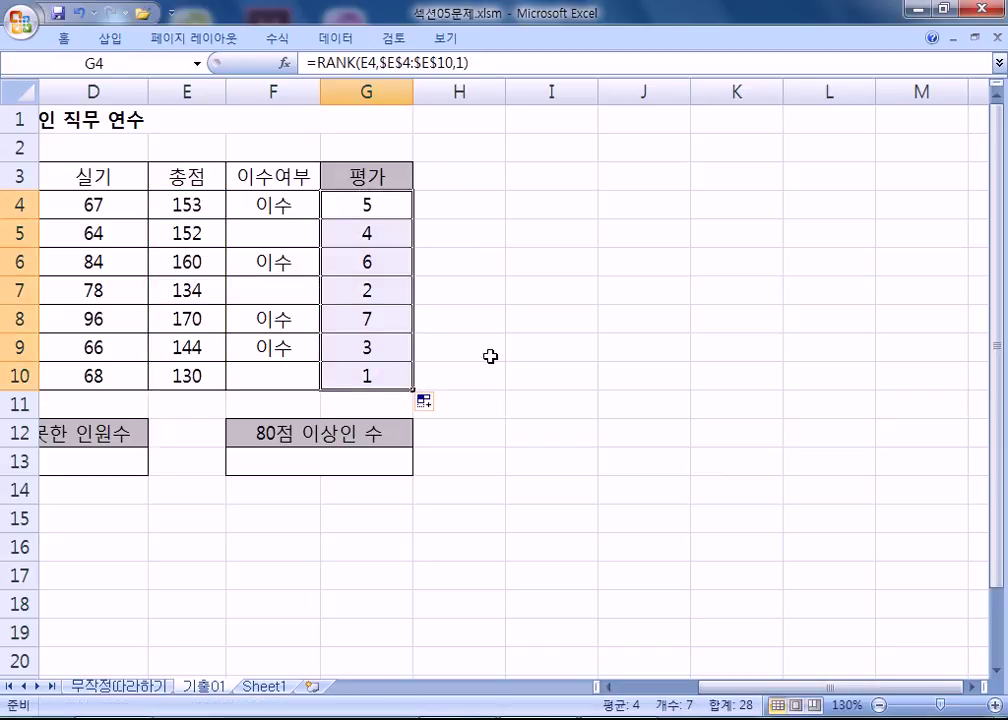
# - Switch to Notepad, add the line "상대적으로만 계산이 되서 오류가 발생" below the G10 =RANK(E10,E10:E16,1) formula, and widen the window
pyautogui.hotkey('alt', 'Tab')
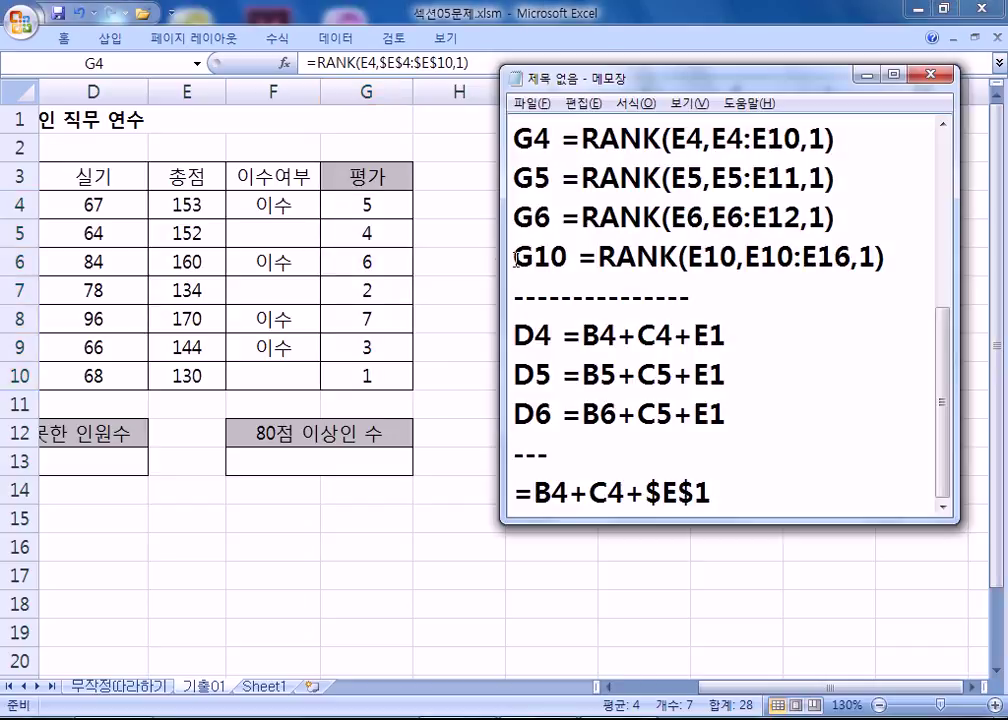
pyautogui.moveTo(500, 254); pyautogui.dragTo(455, 256)
pyautogui.scroll(2, 569, 302)
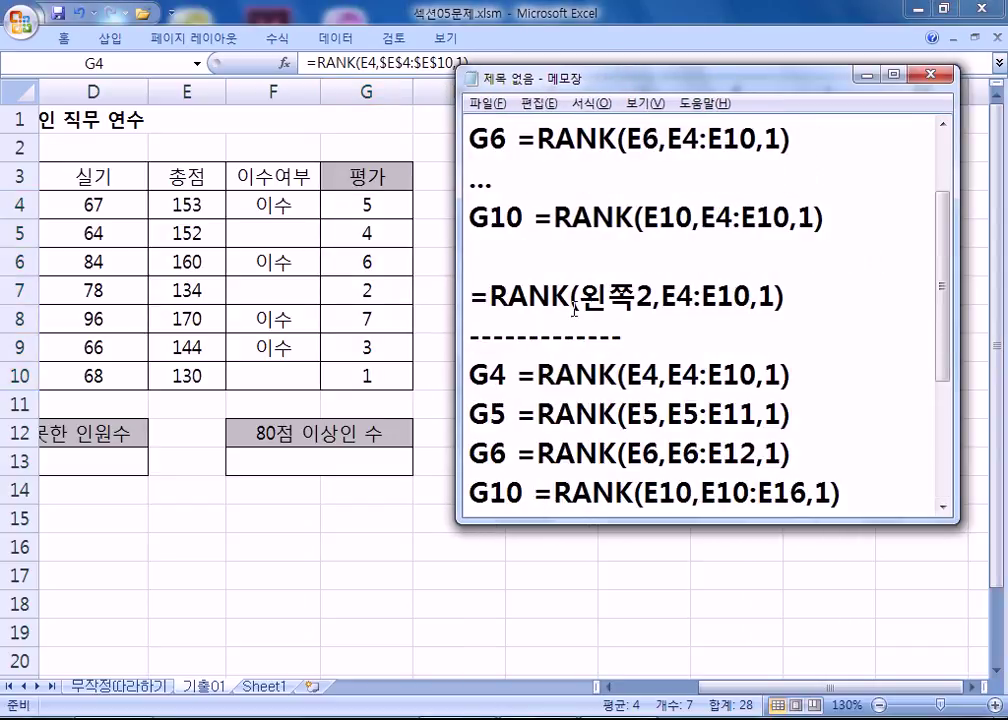
pyautogui.scroll(-1, 569, 302)
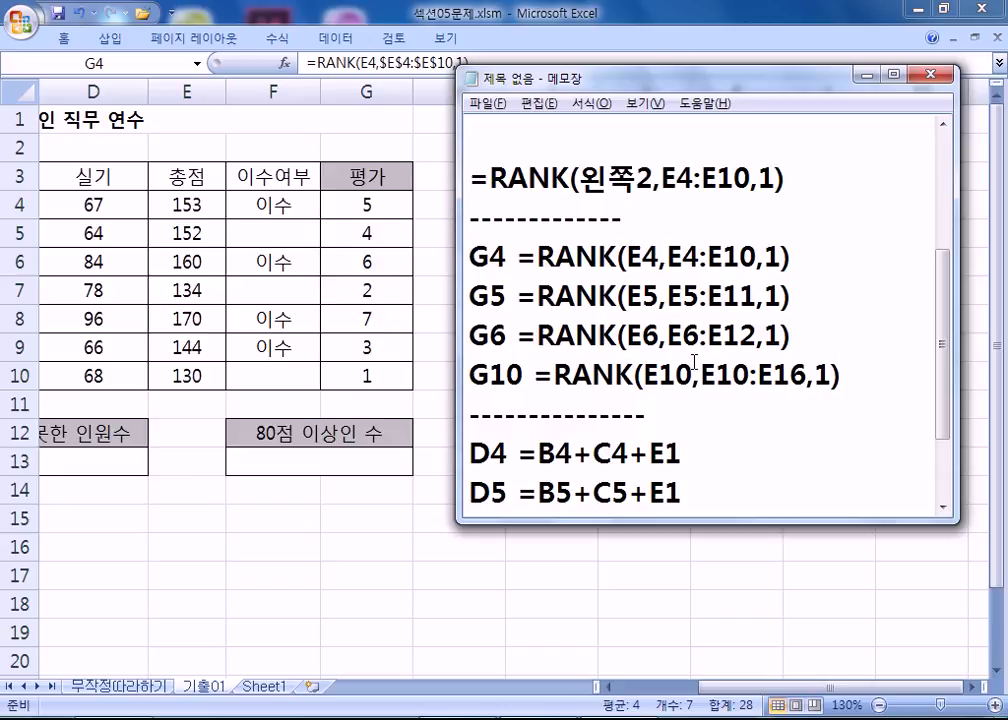
pyautogui.press('Return')
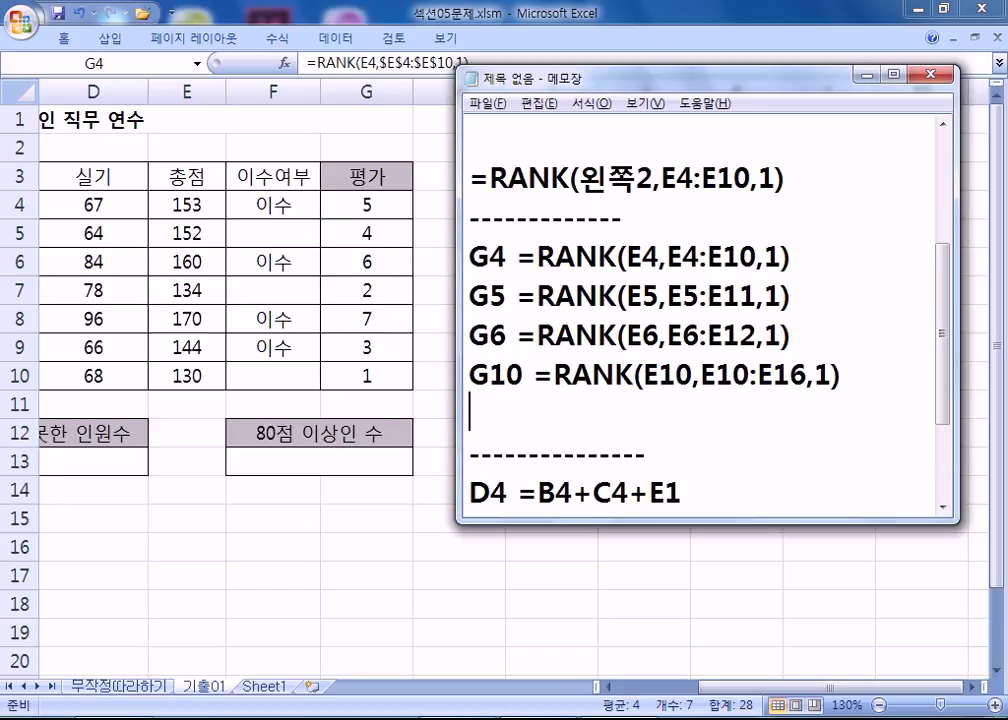
pyautogui.write('T')
pyautogui.press('BackSpace')
pyautogui.press('Hangul')
pyautogui.write('상ㄷ')
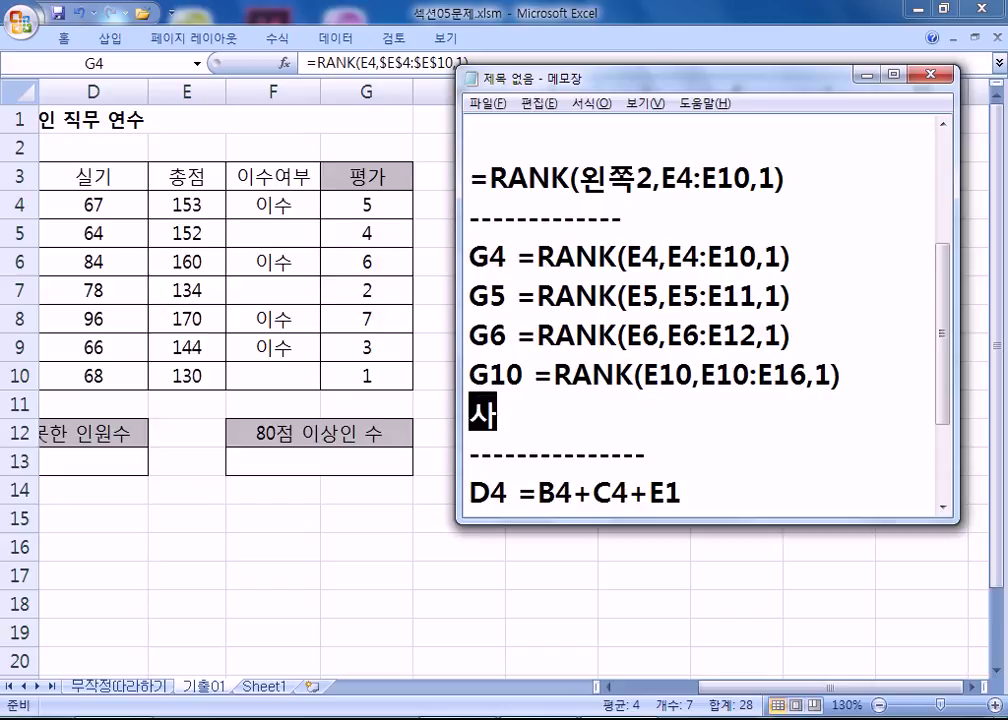
pyautogui.write('대적으로만 ㄱ')
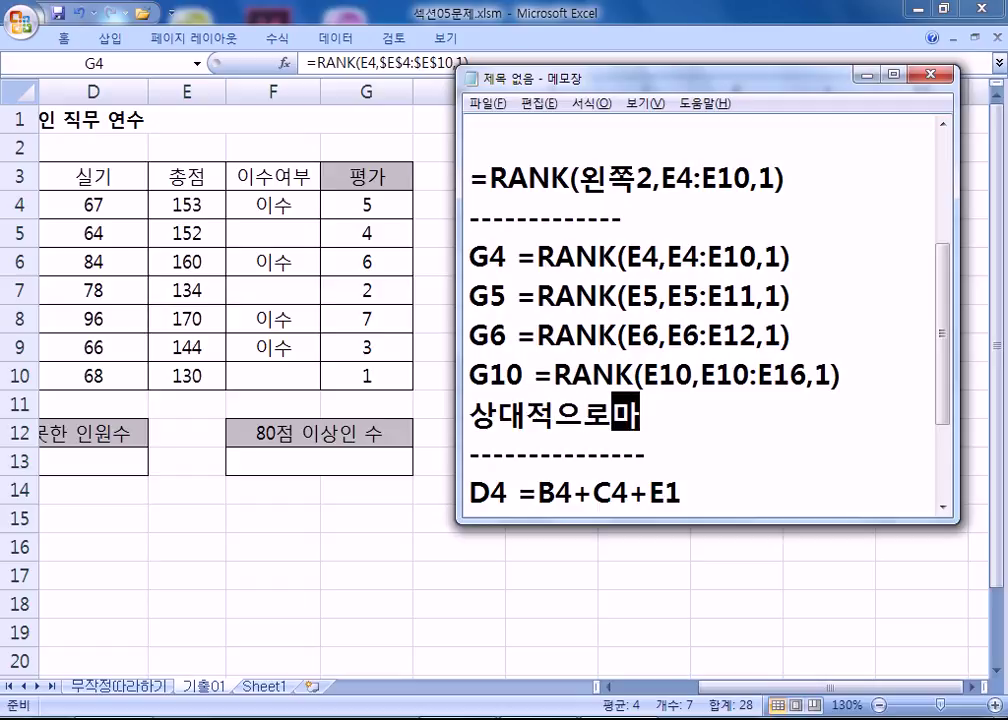
pyautogui.write('계산이 ')
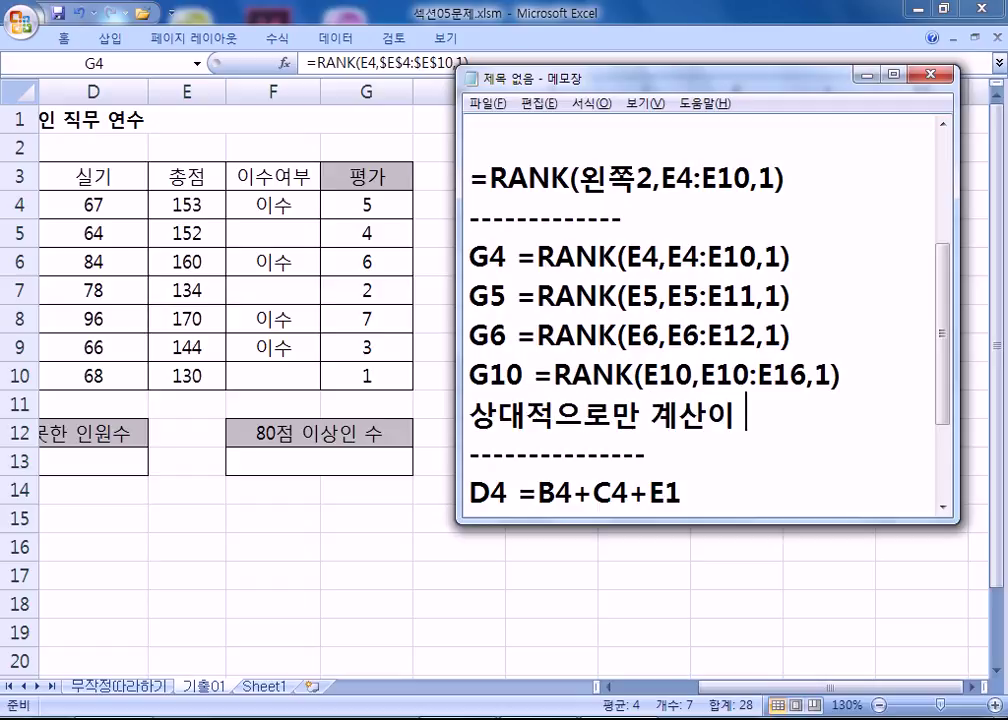
pyautogui.write('됫서 오류가 발새')
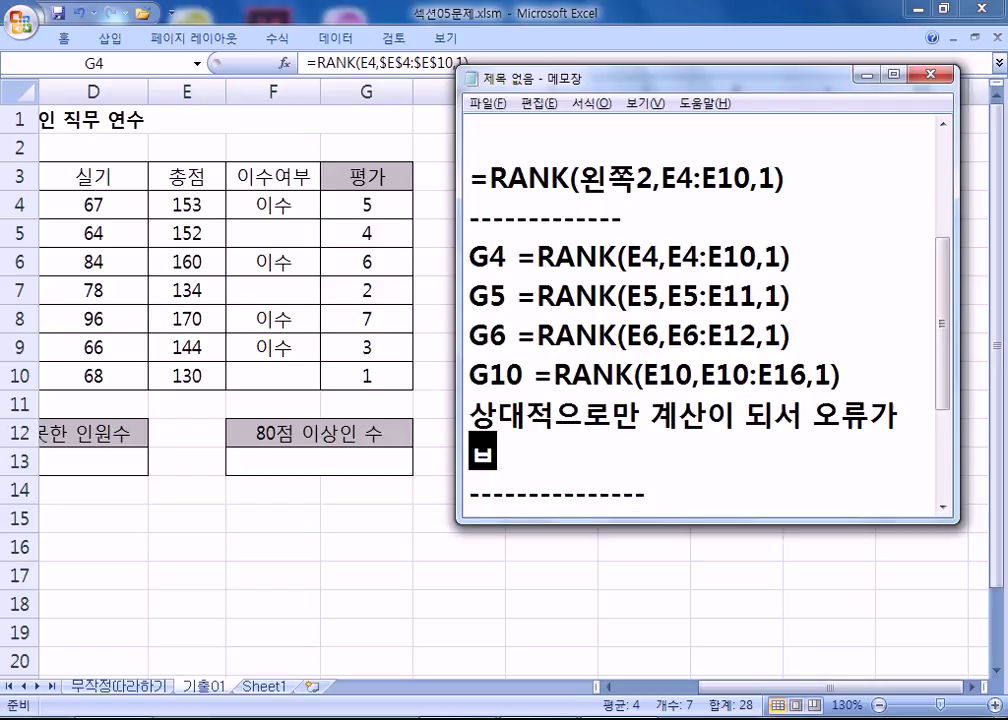
pyautogui.write('생')
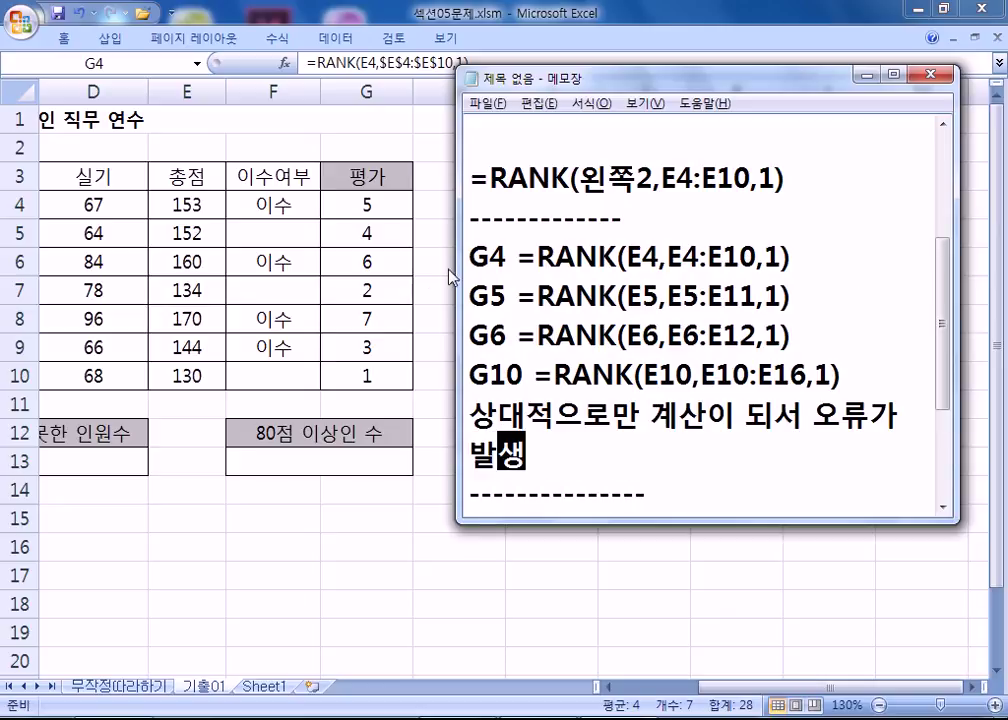
pyautogui.moveTo(453, 268); pyautogui.dragTo(311, 268)
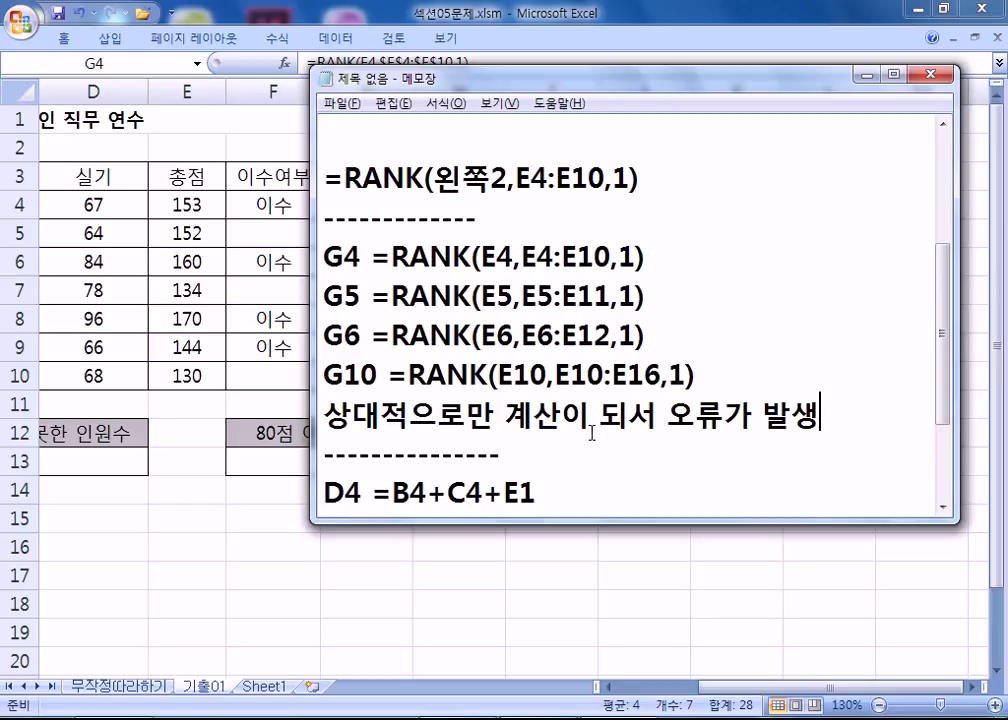
# - Add the line "종합적으로 보면" directly above =RANK(왼쪽2,E4:E10,1) in the notes
pyautogui.scroll(1, 592, 433)
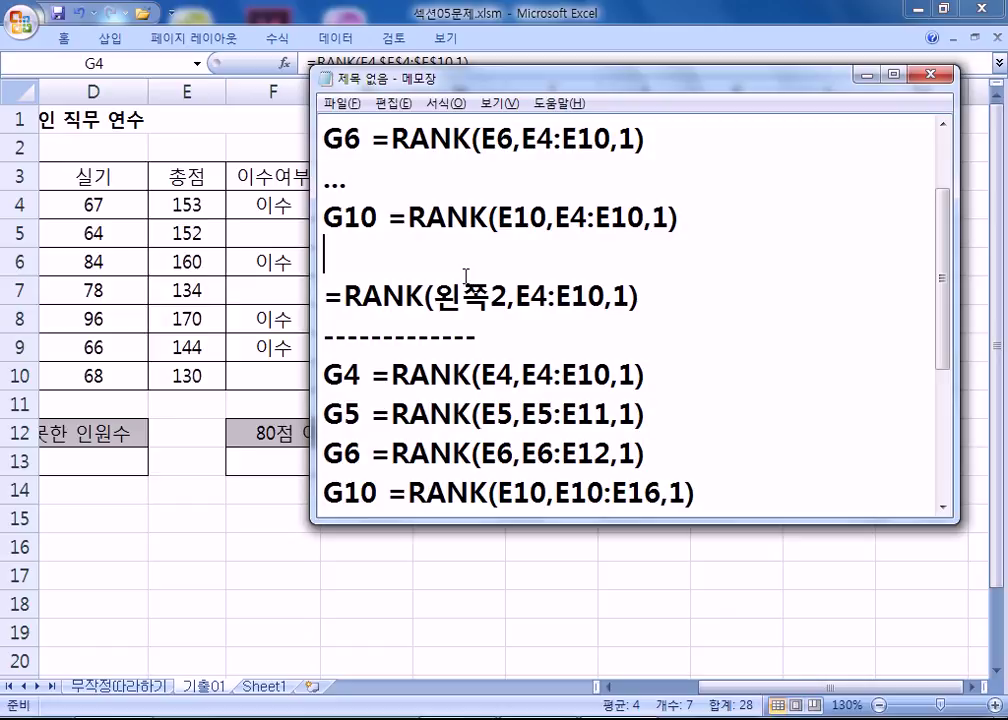
pyautogui.write('종')
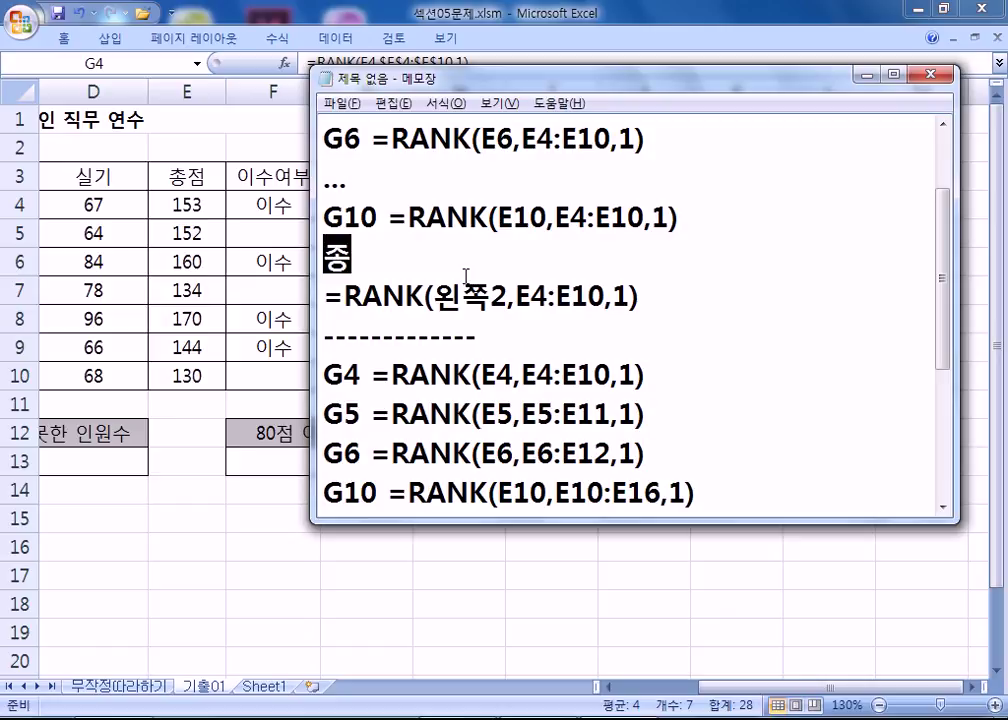
pyautogui.write('합적으로 보면')
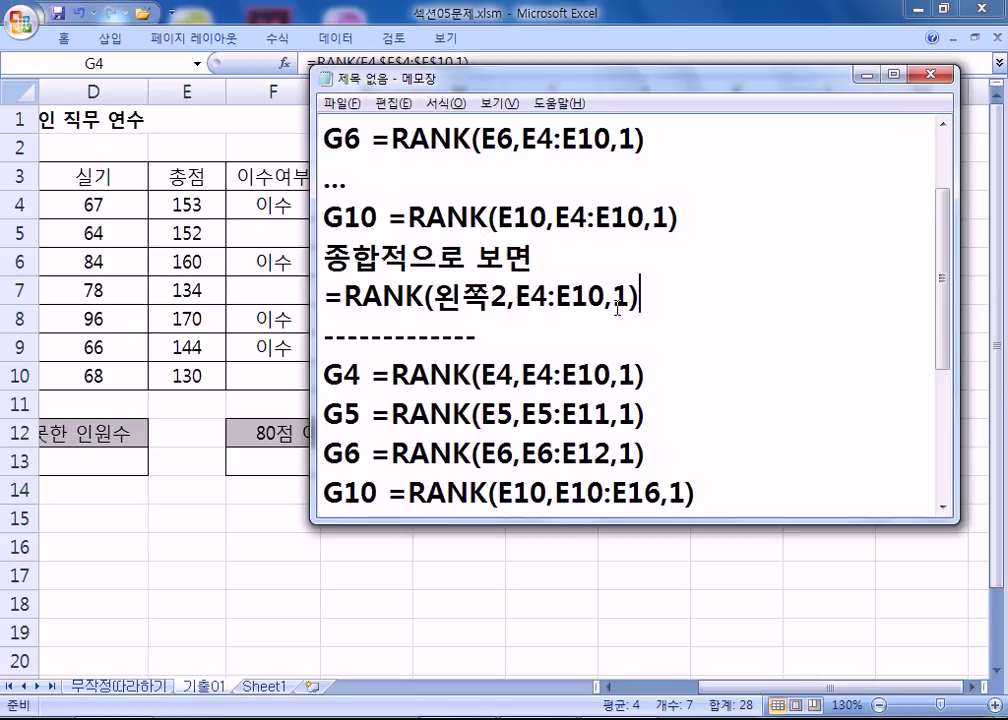
# - Review the summary formula =RANK(왼쪽2,E4:E10,1) in the notes and highlight its range E4:E10
pyautogui.moveTo(639, 297); pyautogui.dragTo(341, 300)
pyautogui.click(510, 313)
pyautogui.scroll(1, 500, 301)
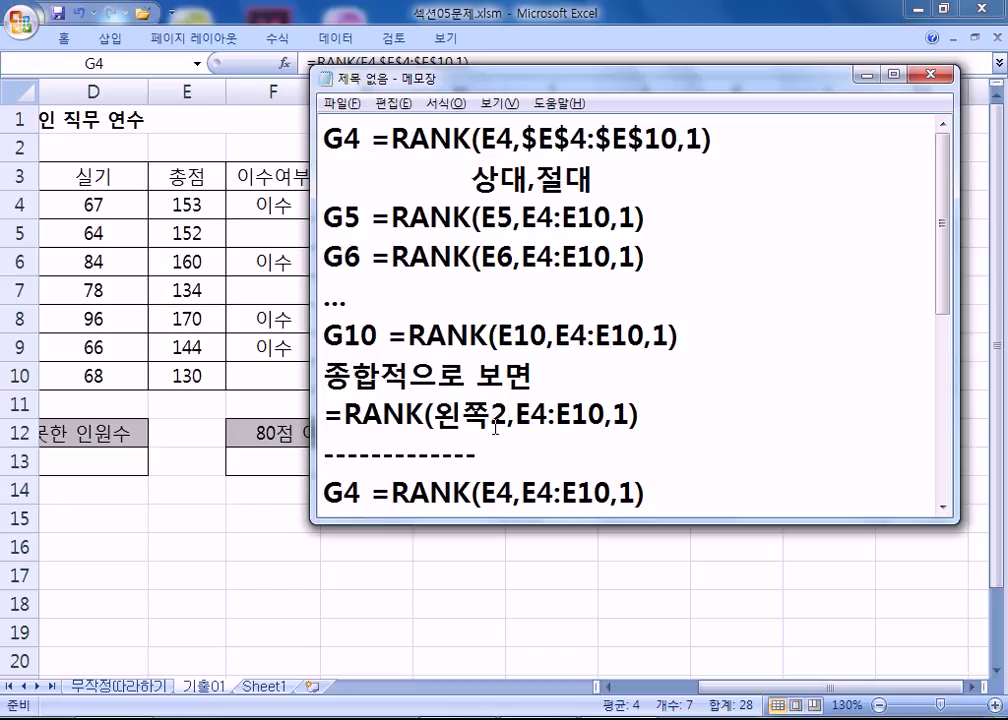
pyautogui.moveTo(515, 415); pyautogui.dragTo(605, 413)
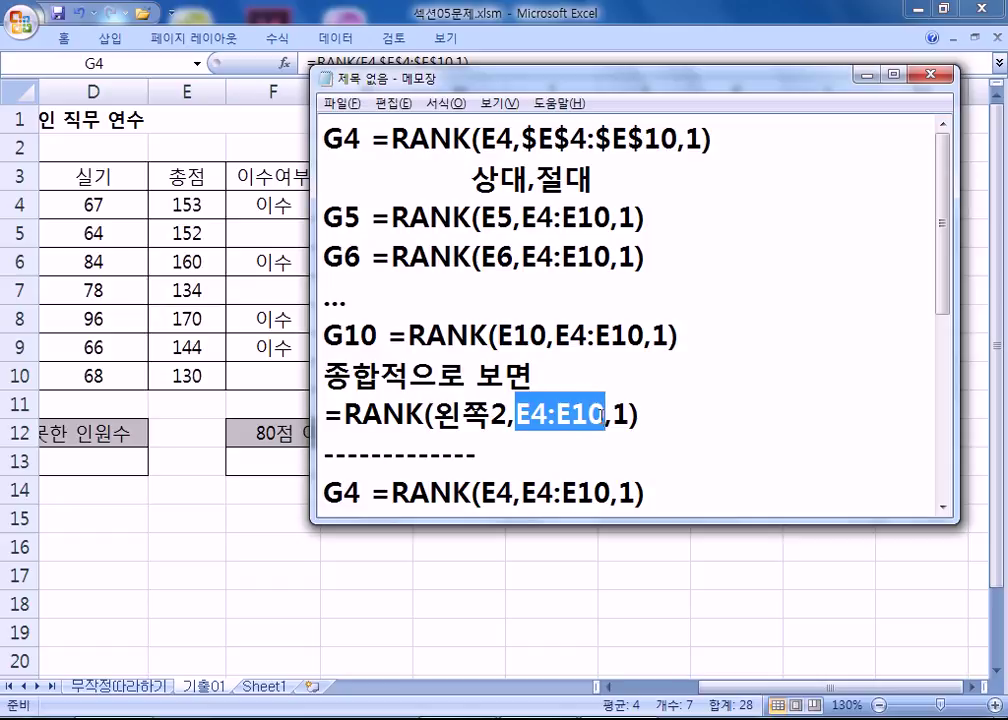
# - Move the "상대,절대" label from under the first G4 formula to below =RANK(왼쪽2,E4:E10,1) and remove the leftover blank line
pyautogui.click(521, 138)
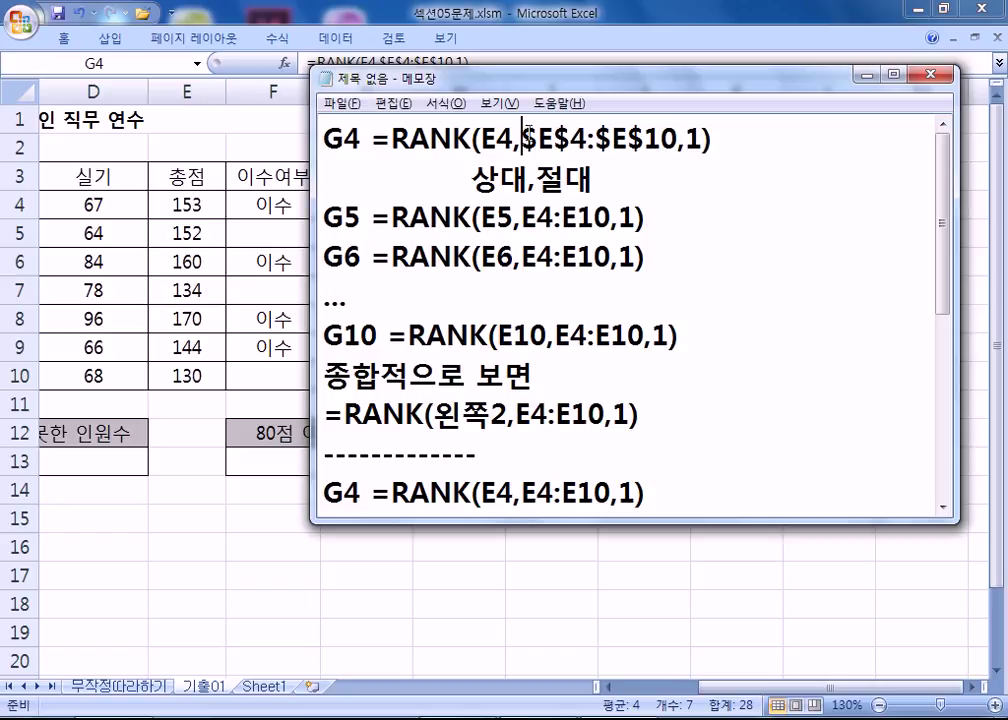
pyautogui.moveTo(326, 173); pyautogui.dragTo(648, 175)
pyautogui.hotkey('ctrl', 'c')
pyautogui.press('BackSpace')
pyautogui.click(688, 423)
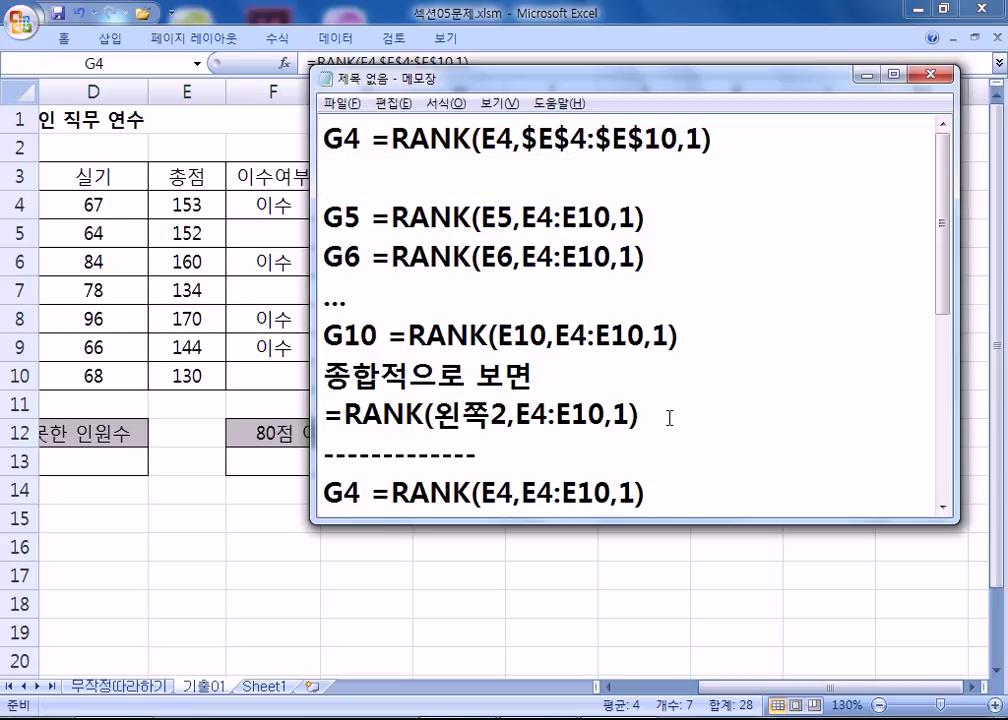
pyautogui.press('Return')
pyautogui.hotkey('ctrl', 'v')
pyautogui.click(391, 455)
pyautogui.press('Delete')
pyautogui.press('Delete')
pyautogui.press('Delete')
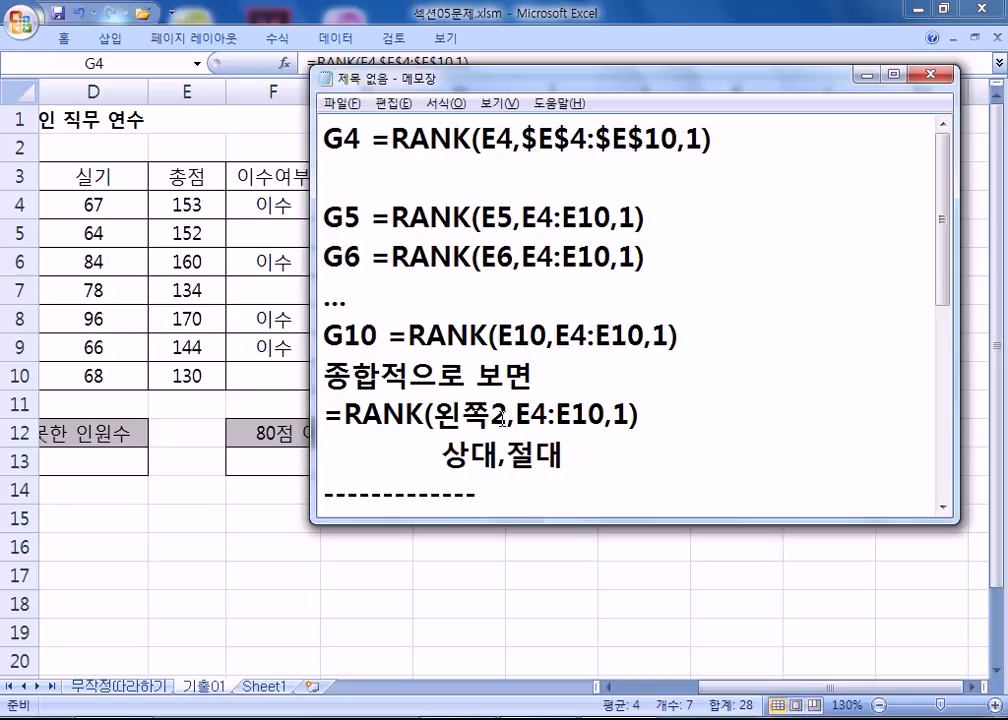
pyautogui.click(370, 163)
pyautogui.press('Delete')
# - Remove the dollar signs from the first G4 formula in the notes, making it =RANK(E4,E4:E10,1)
pyautogui.click(523, 140)
pyautogui.hotkey('shift', 'Right')
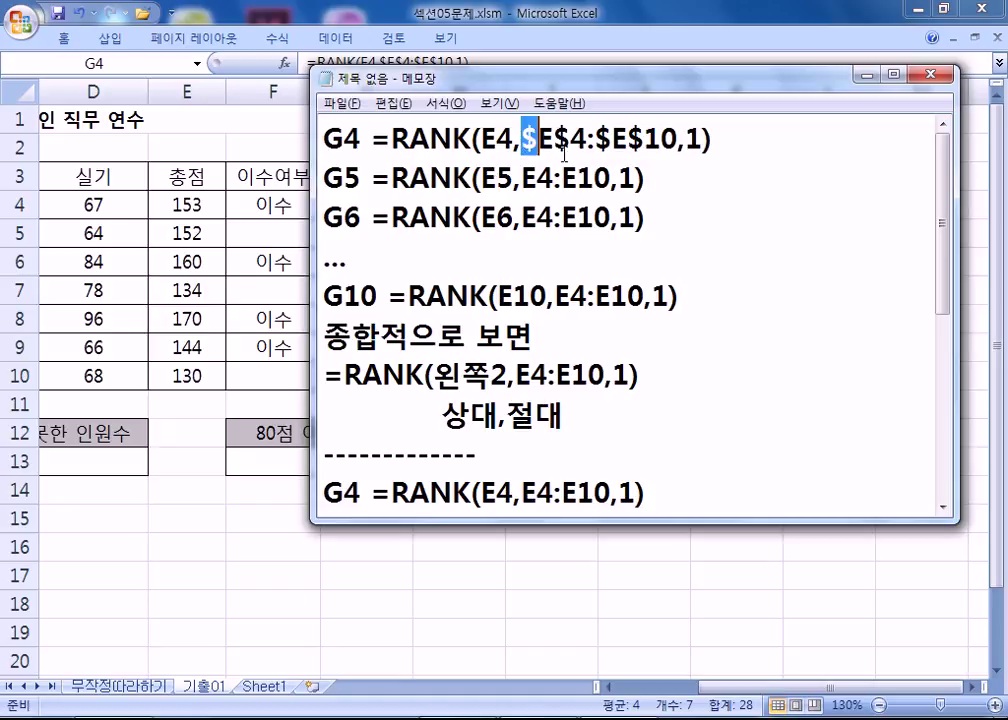
pyautogui.press('Delete')
pyautogui.press('Right')
pyautogui.press('Delete')
pyautogui.press('Right')
pyautogui.press('Right')
pyautogui.press('Delete')
pyautogui.press('Right')
pyautogui.press('Delete')
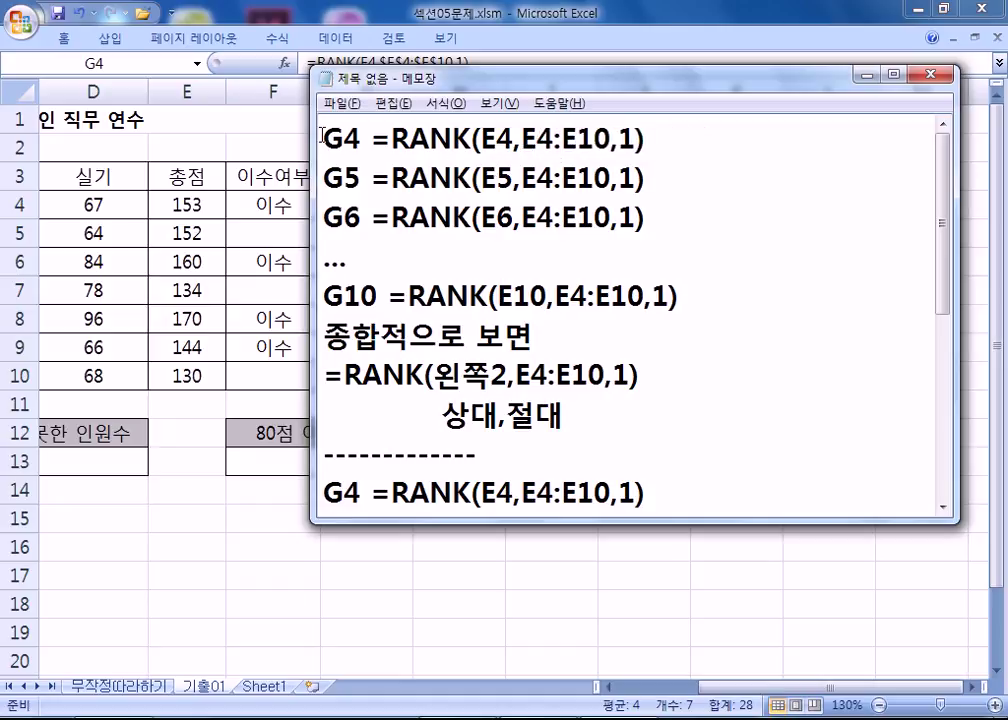
# - Add a copy of =RANK(E4,E4:E10,1) as a new line below the "상대,절대" label
pyautogui.moveTo(372, 140); pyautogui.dragTo(637, 140)
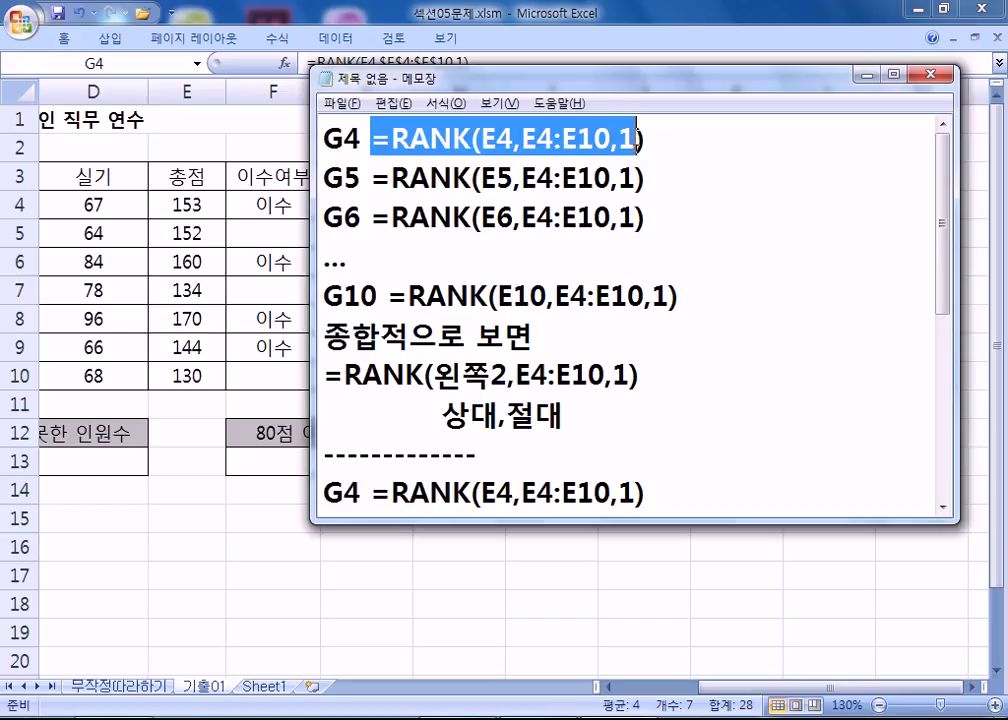
pyautogui.click(635, 421)
pyautogui.press('Return')
pyautogui.write('=RANK(E4,E4:E10,1)')
# - Make the range in the new summary formula absolute so it reads =RANK(E4,$E$4:$E$10,1)
pyautogui.press('Left')
pyautogui.press('Left')
pyautogui.press('Left')
pyautogui.press('Left')
pyautogui.press('Left')
pyautogui.press('Left')
pyautogui.press('Left')
pyautogui.press('Left')
pyautogui.press('Left')
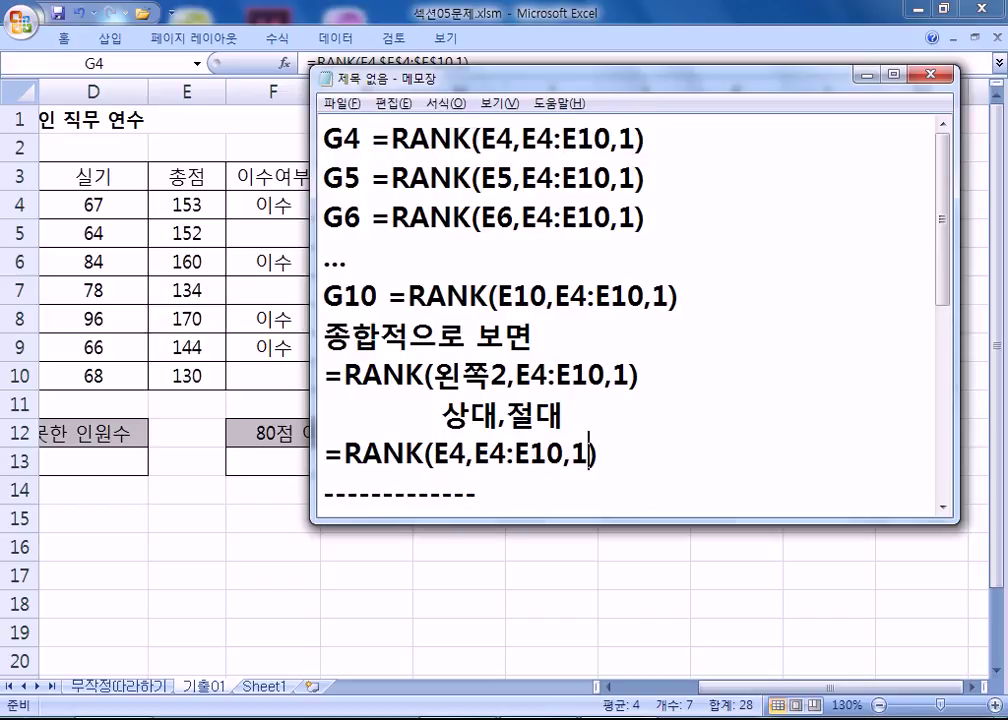
pyautogui.write('$')
pyautogui.press('Right')
pyautogui.write('$')
pyautogui.press('Right')
pyautogui.press('Right')
pyautogui.write('$')
pyautogui.press('Right')
pyautogui.write('$')
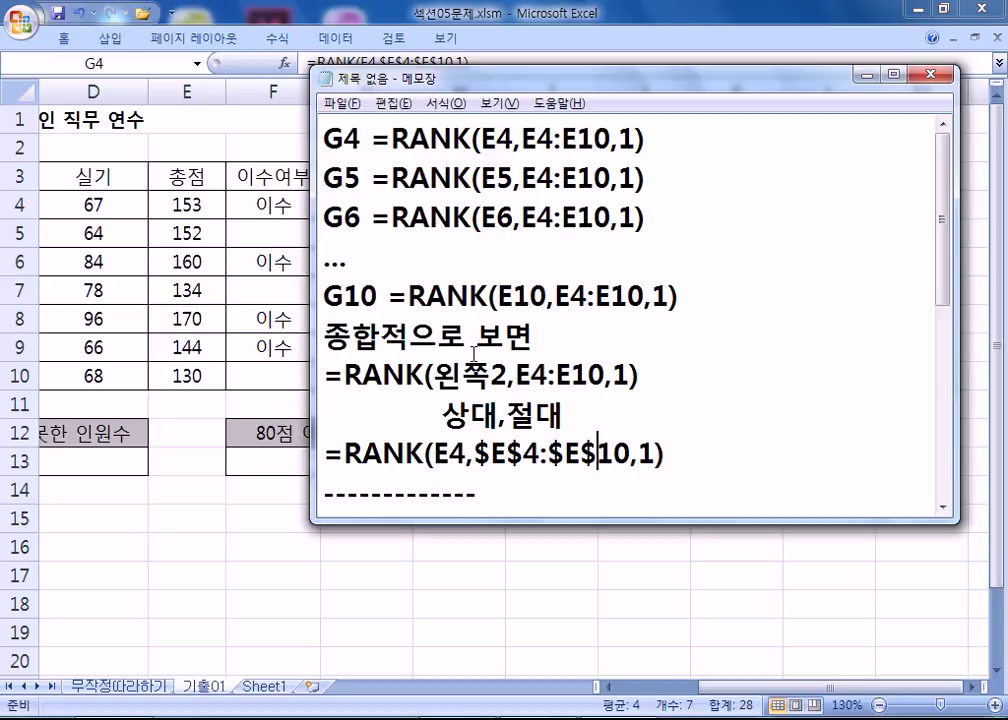
# - Review the RANK and bonus formulas in the notes and add an empty line after =B4+C4+$E$1
pyautogui.scroll(-1, 600, 340)
pyautogui.click(659, 333)
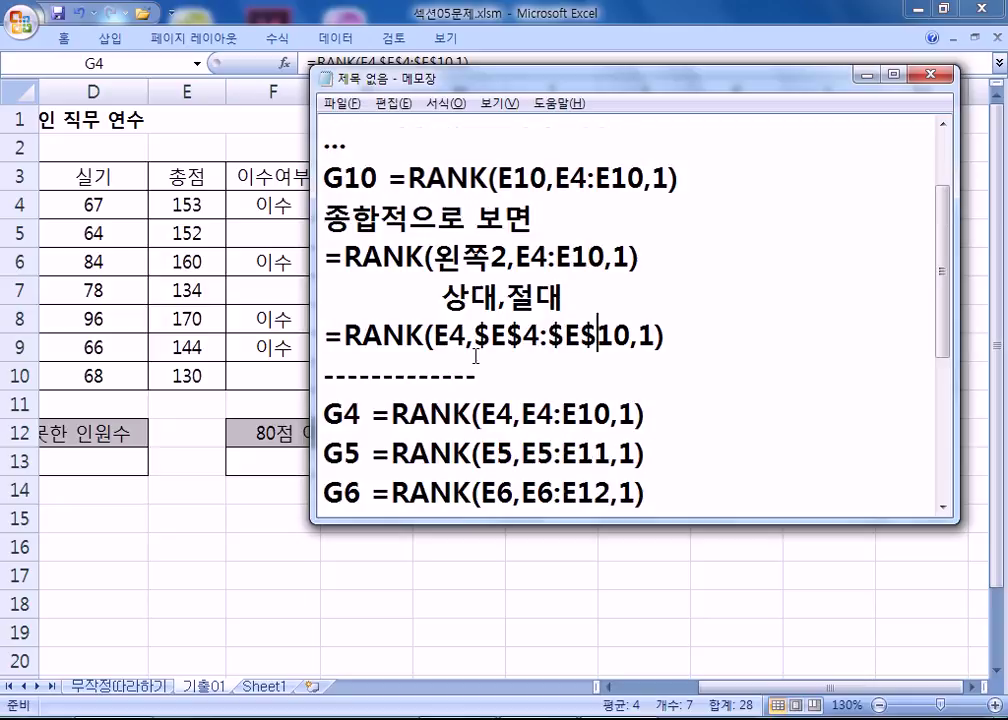
pyautogui.scroll(-1, 707, 353)
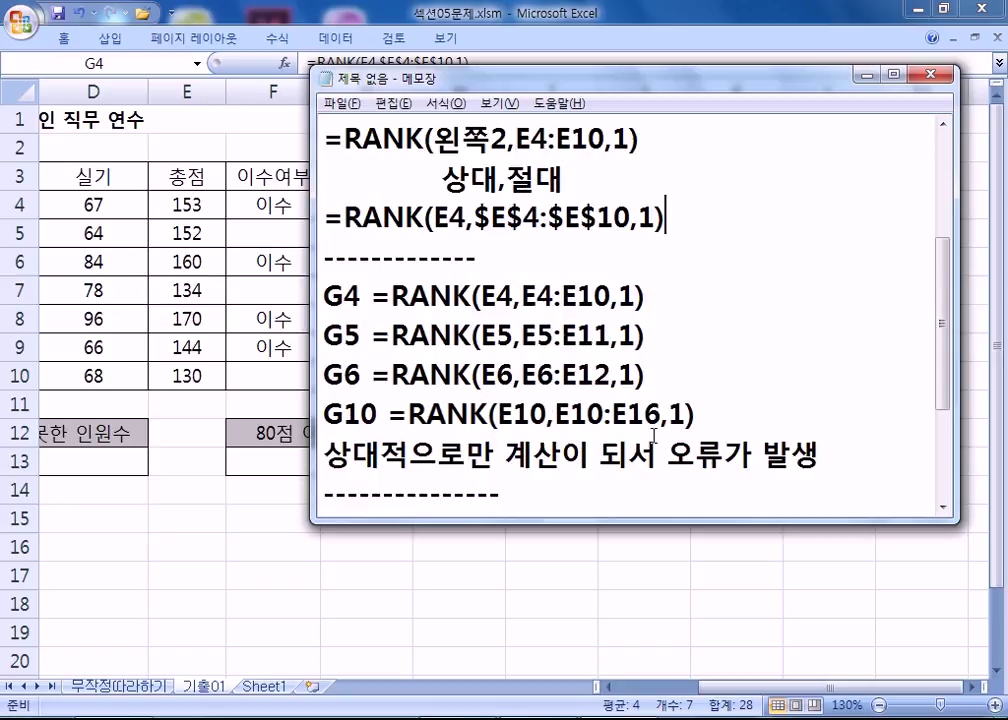
pyautogui.scroll(-2, 654, 436)
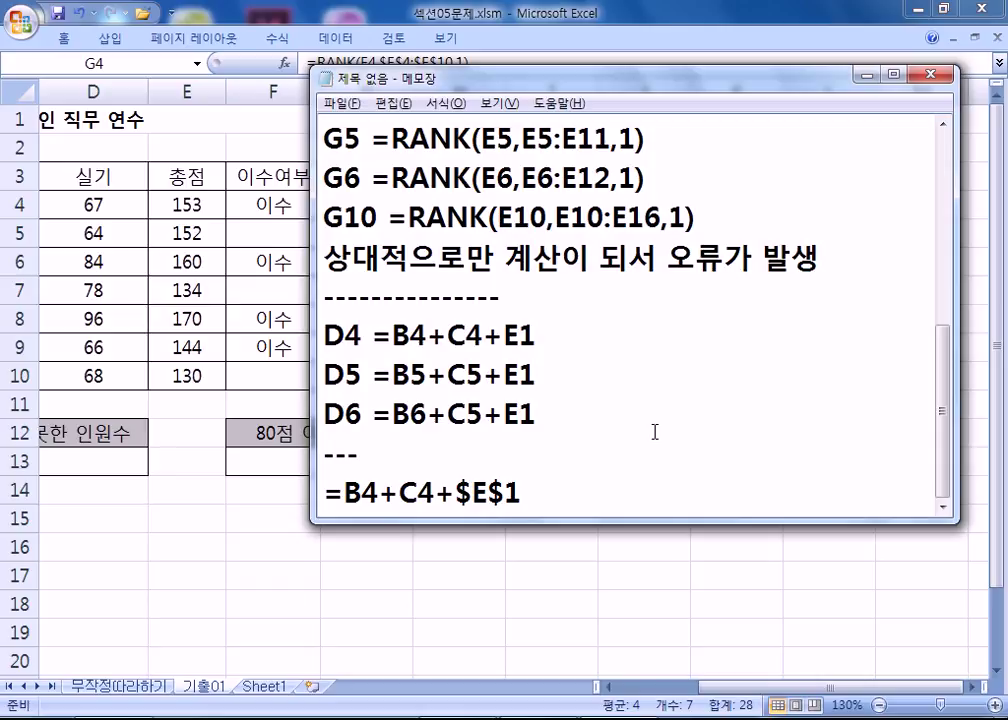
pyautogui.press('Return')
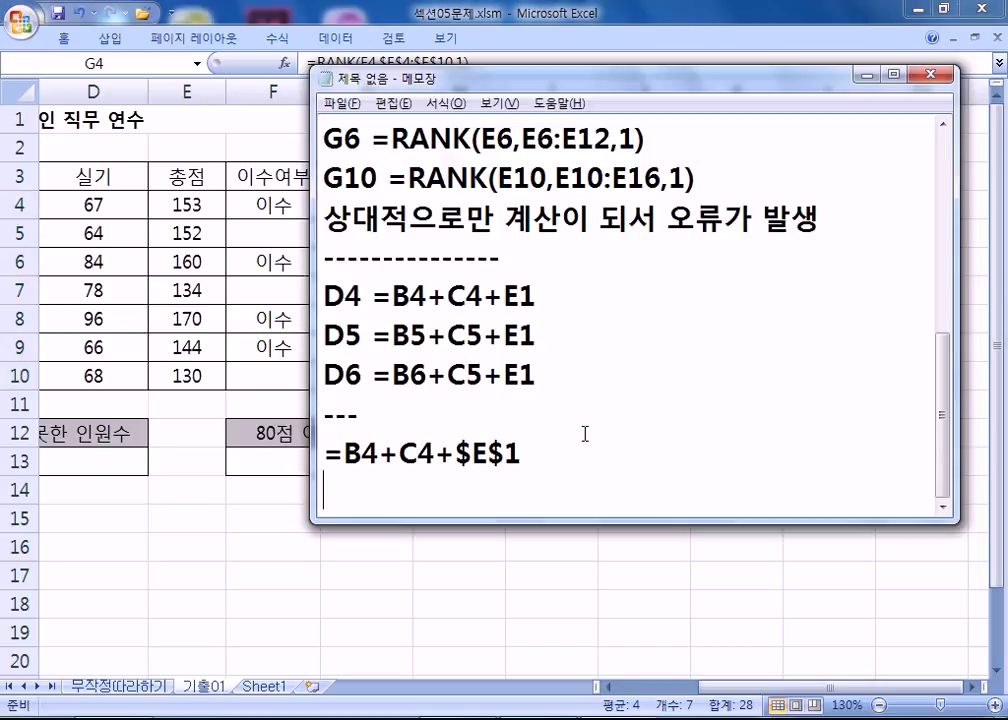
pyautogui.scroll(2, 582, 416)
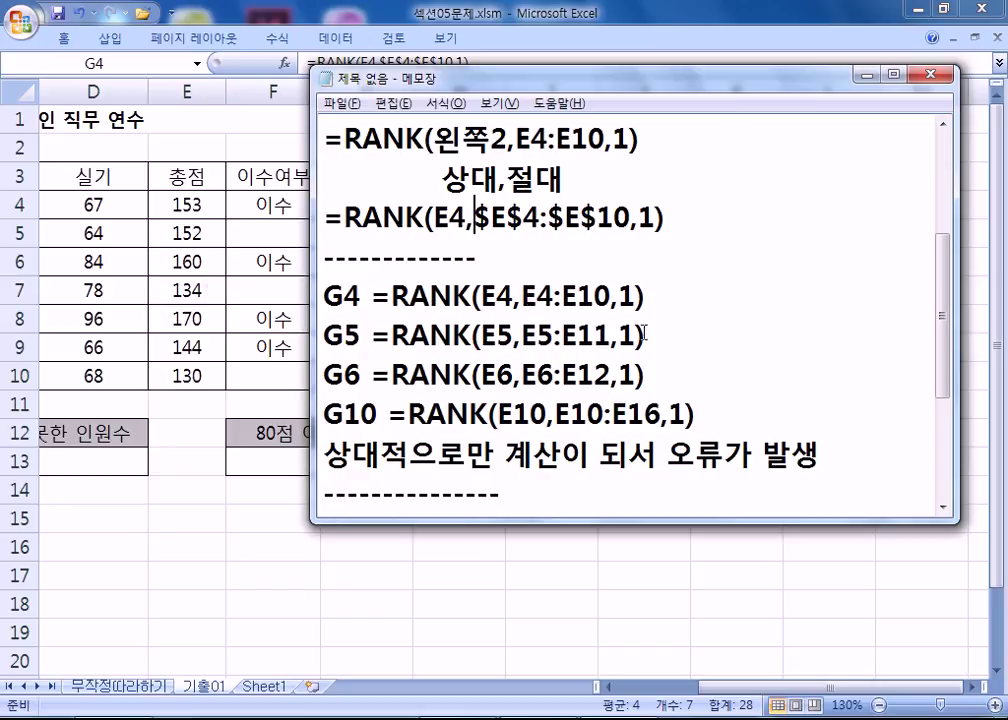
# - Switch to Excel and clear the exchange-rate results in B11:B14 on Sheet1
pyautogui.hotkey('alt', 'Tab')
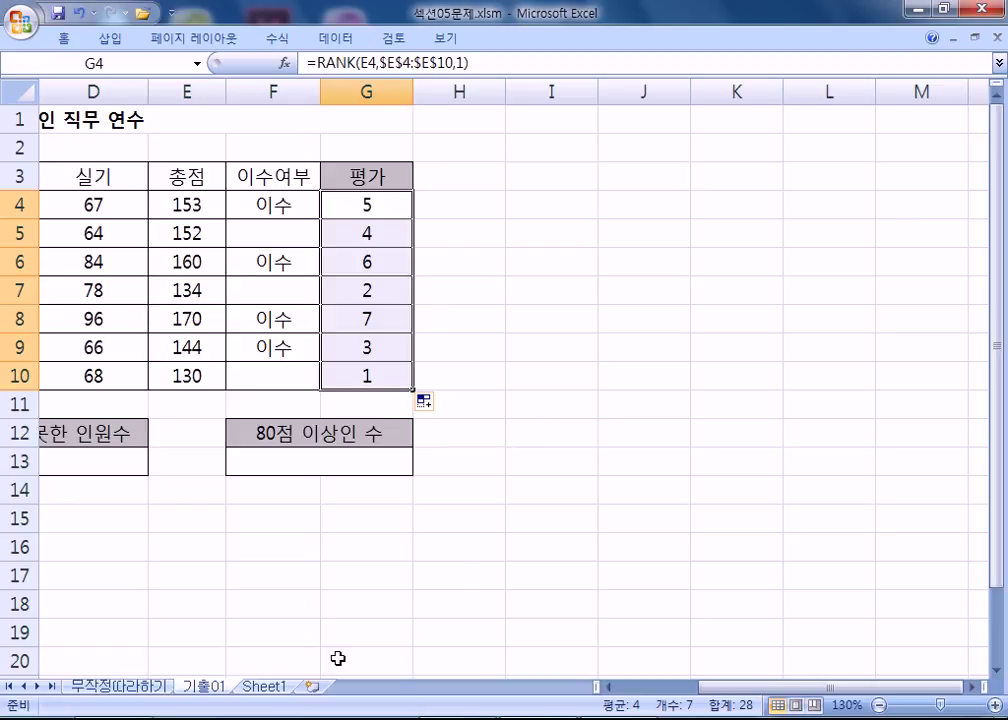
pyautogui.click(265, 687)
pyautogui.scroll(2, 366, 348)
pyautogui.moveTo(353, 447); pyautogui.dragTo(335, 538)
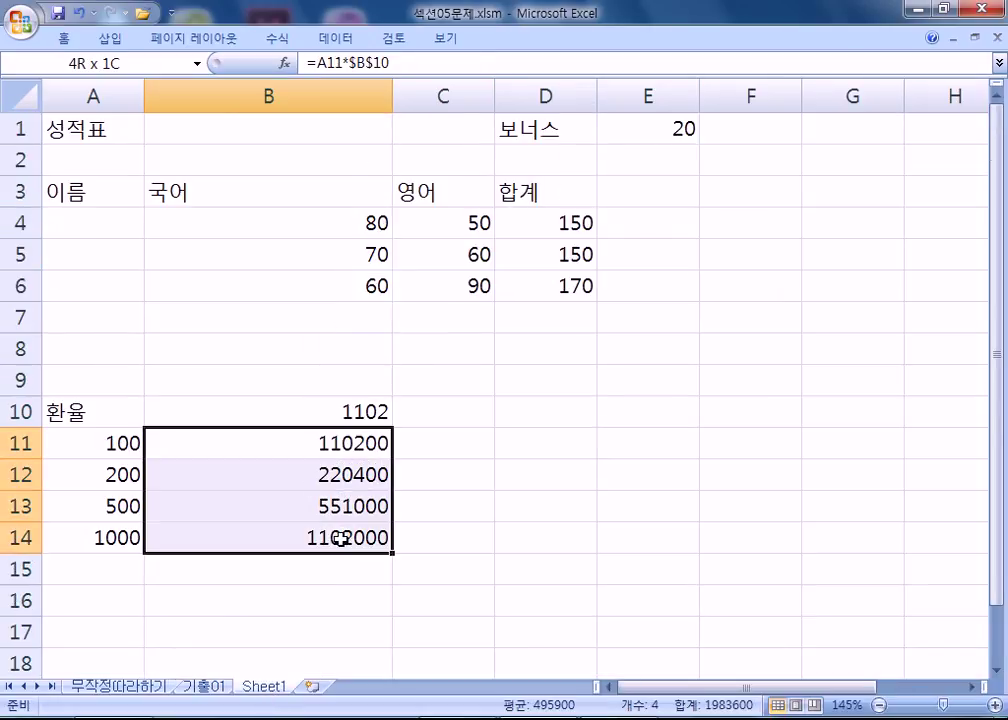
pyautogui.press('Delete')
# - Start the formula =A11*$B$10 in cell B11, with the exchange-rate reference absolute
pyautogui.click(308, 450)
pyautogui.write('=')
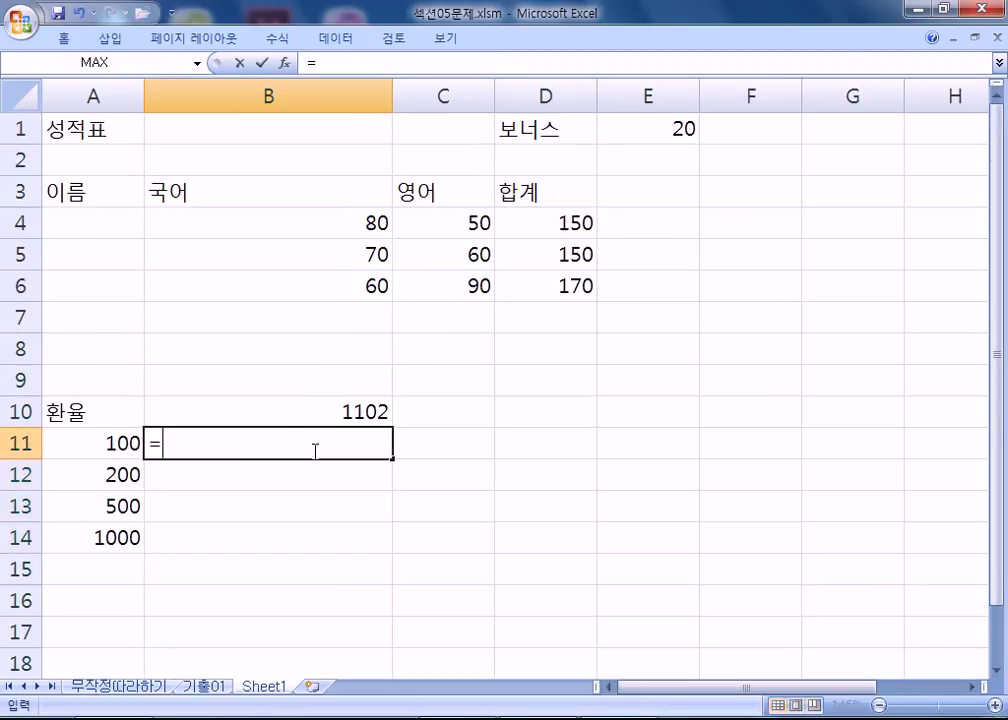
pyautogui.click(106, 443)
pyautogui.write('*')
pyautogui.click(295, 408)
pyautogui.scroll(-1, 349, 403)
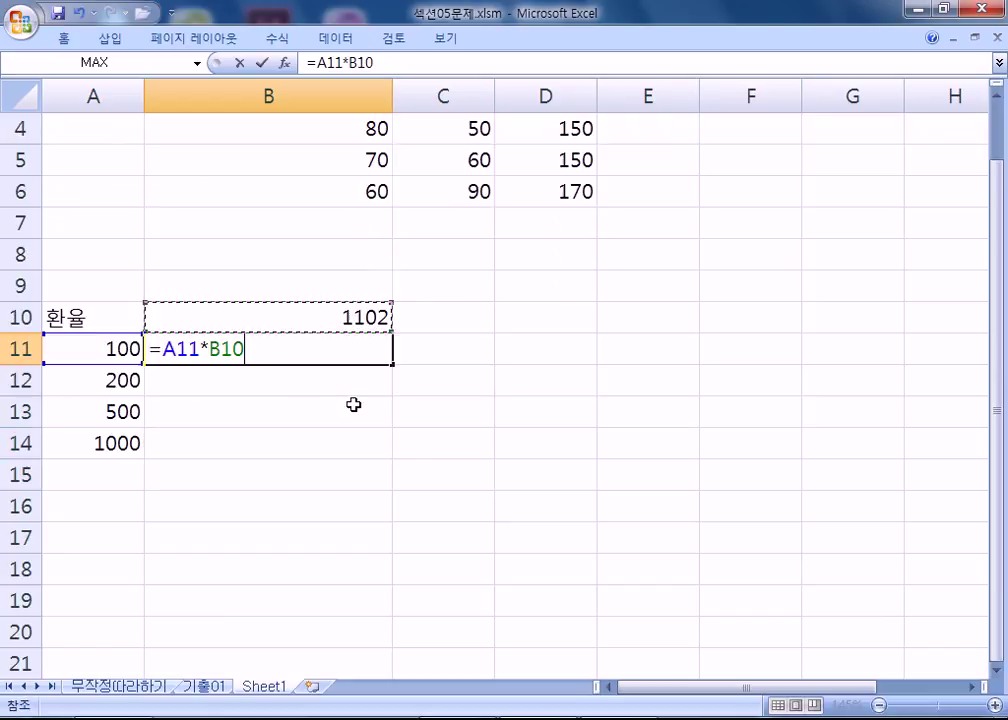
pyautogui.press('F4')
pyautogui.scroll(-1, 392, 398)
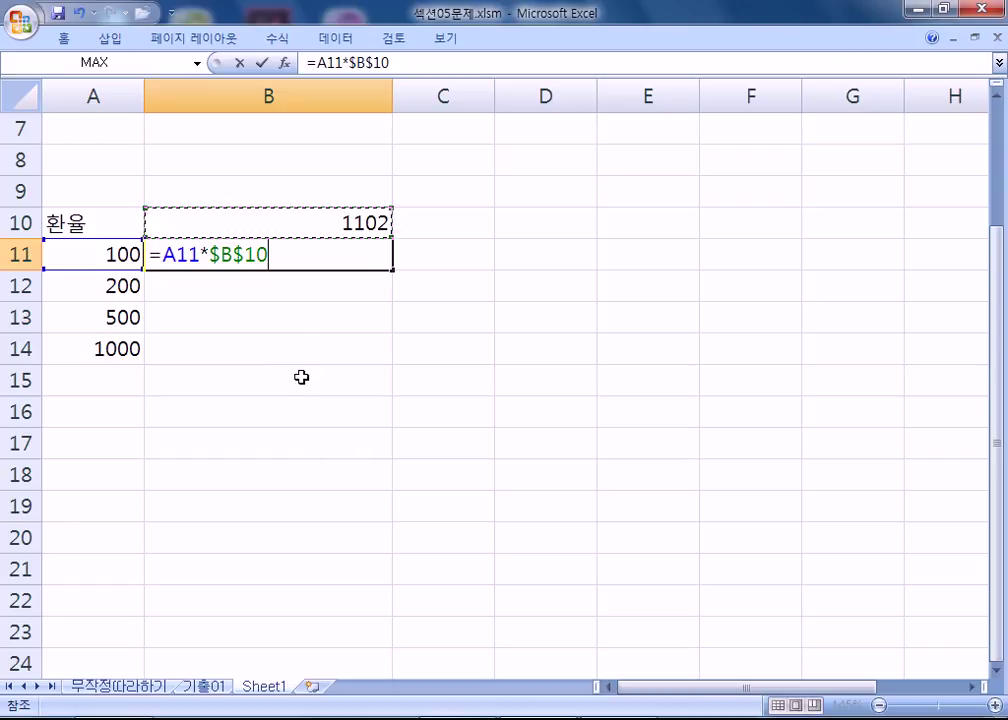
# - Cycle the exchange-rate reference in the B11 formula through B$10, $B10 and B10 back to $B$10
pyautogui.press('F4')
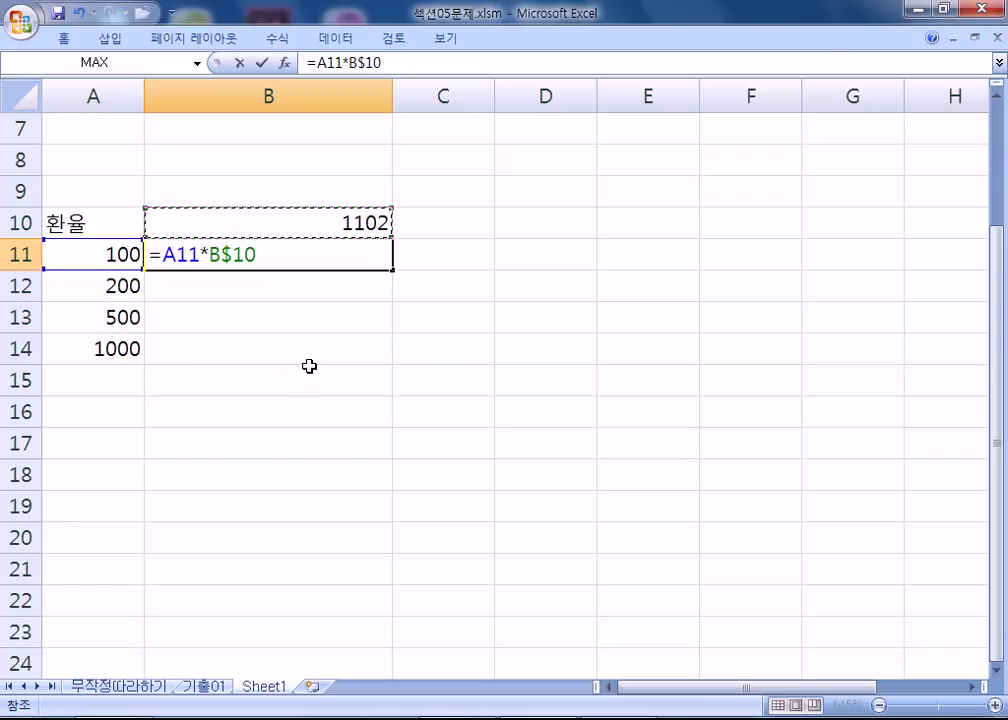
pyautogui.click(214, 256)
pyautogui.press('F4')
pyautogui.click(212, 258)
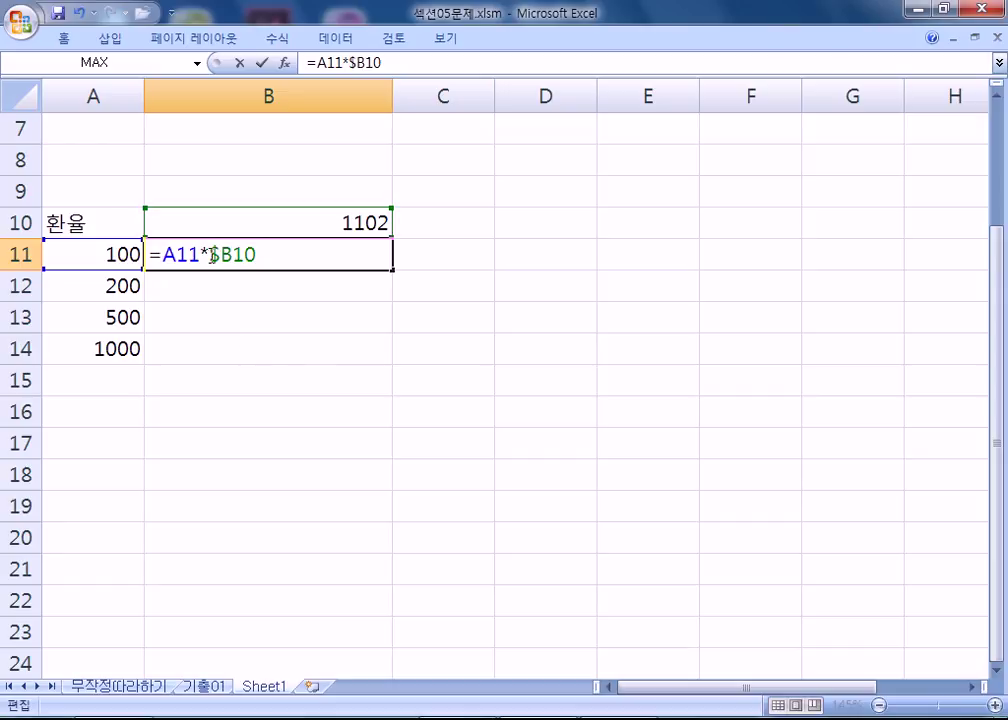
pyautogui.moveTo(210, 258); pyautogui.dragTo(221, 259)
pyautogui.press('F4')
pyautogui.click(223, 258)
pyautogui.press('F4')
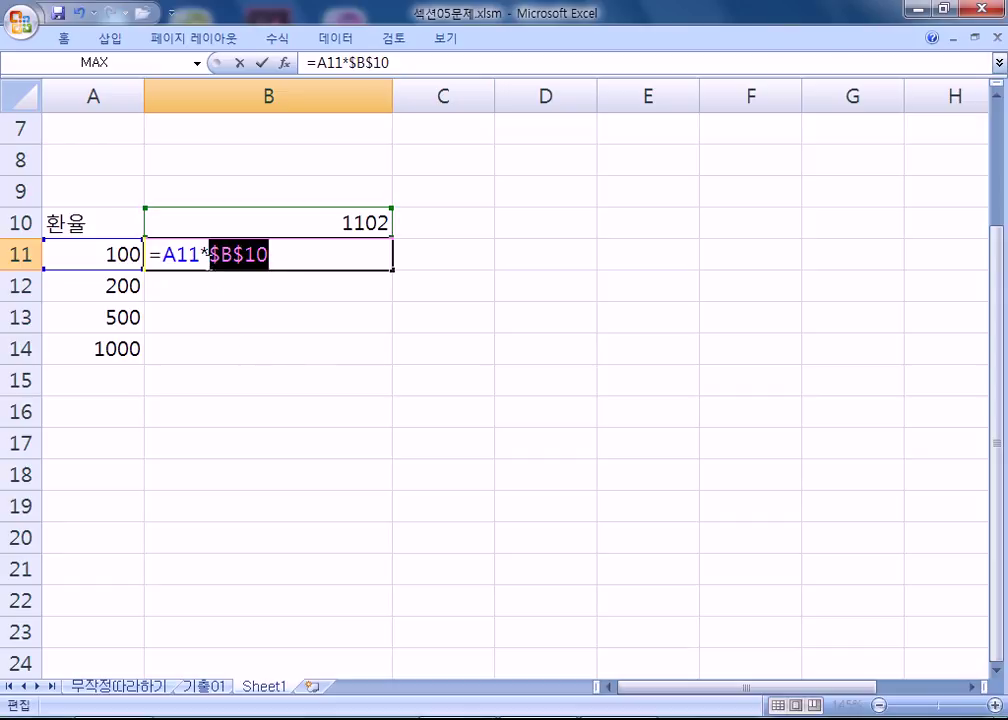
# - Highlight the column and row parts of $B$10 in the B11 formula, and cycle it through B$10 and $B10 to B10
pyautogui.click(276, 258)
pyautogui.doubleClick(214, 254)
pyautogui.moveTo(235, 257); pyautogui.dragTo(267, 257)
pyautogui.click(313, 261)
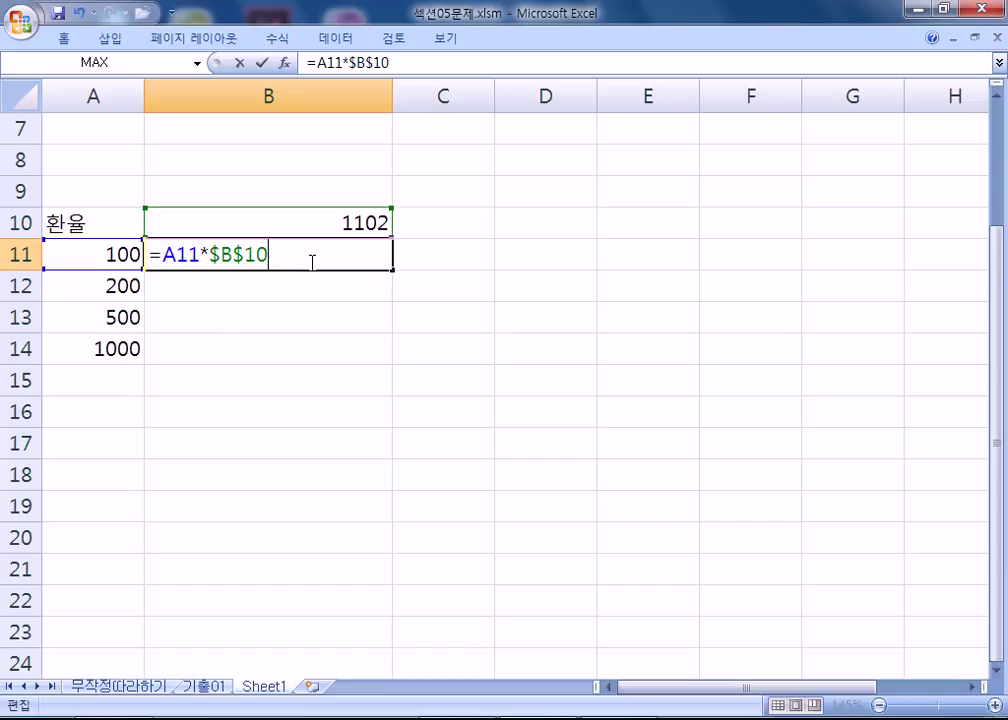
pyautogui.press('F4')
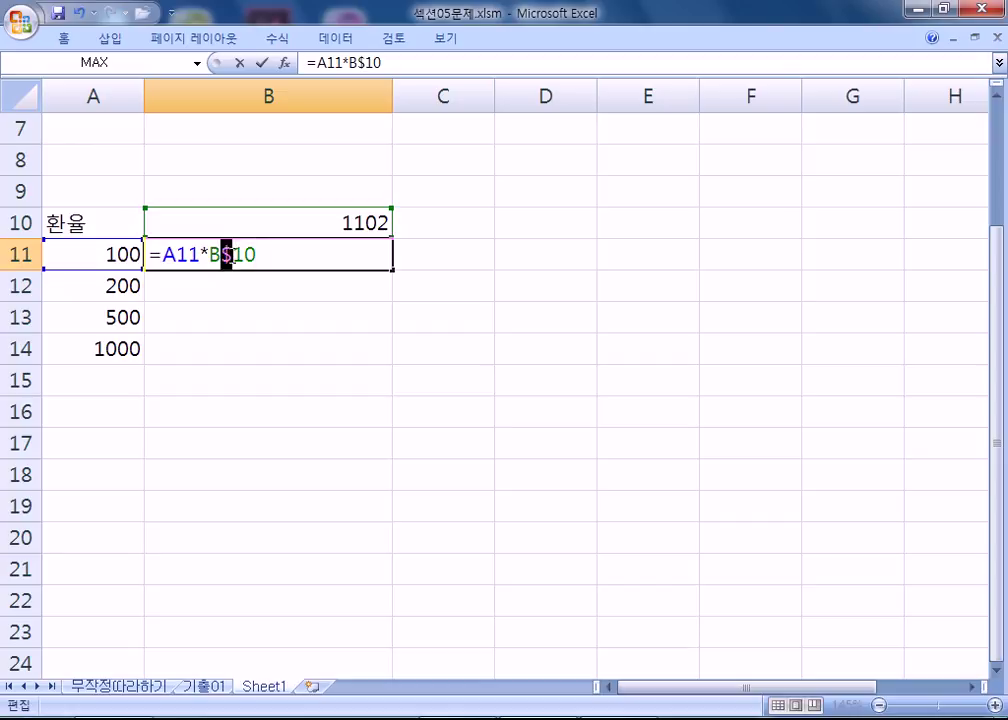
pyautogui.press('F4')
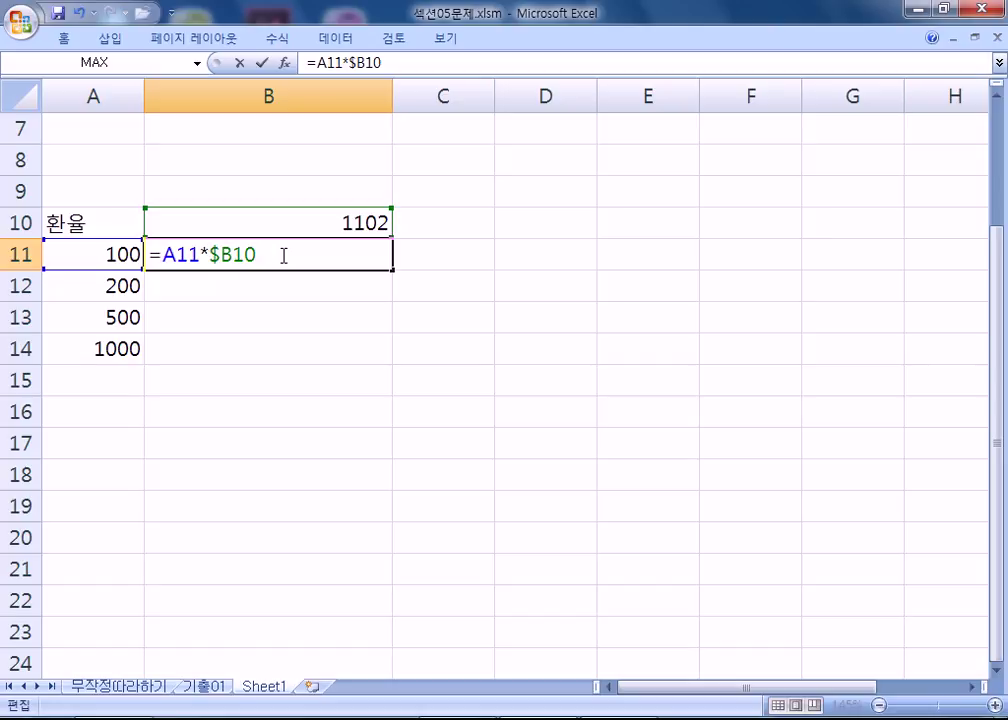
pyautogui.press('F4')
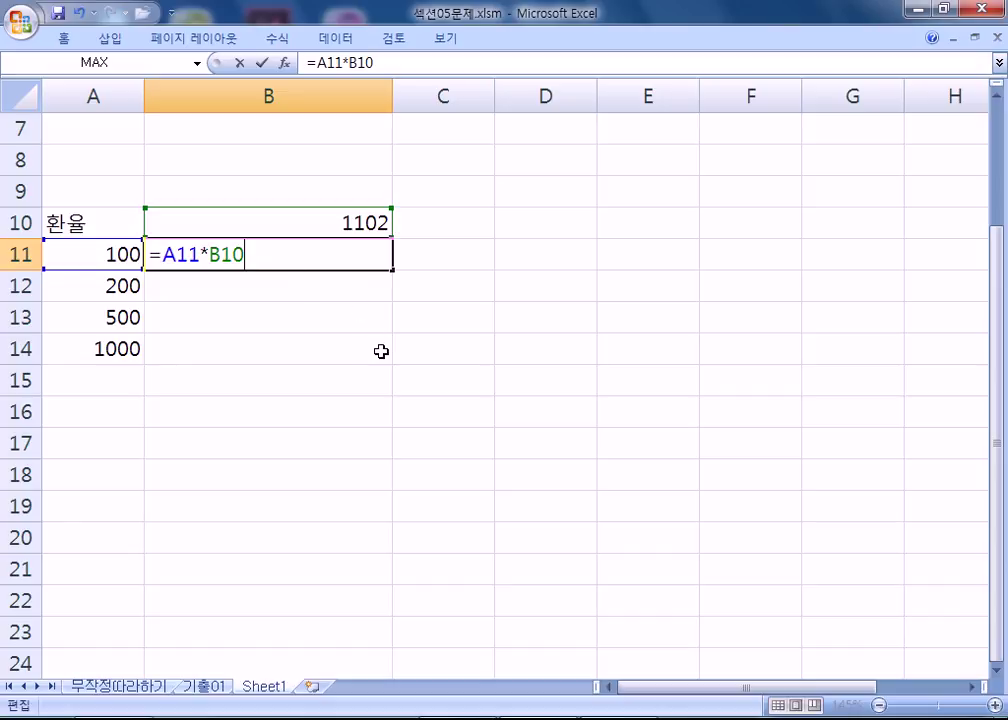
# - Switch to Notepad and add a dashed separator line below =B4+C4+$E$1 at the end of the notes
pyautogui.hotkey('alt', 'Tab')
pyautogui.scroll(-2, 498, 487)
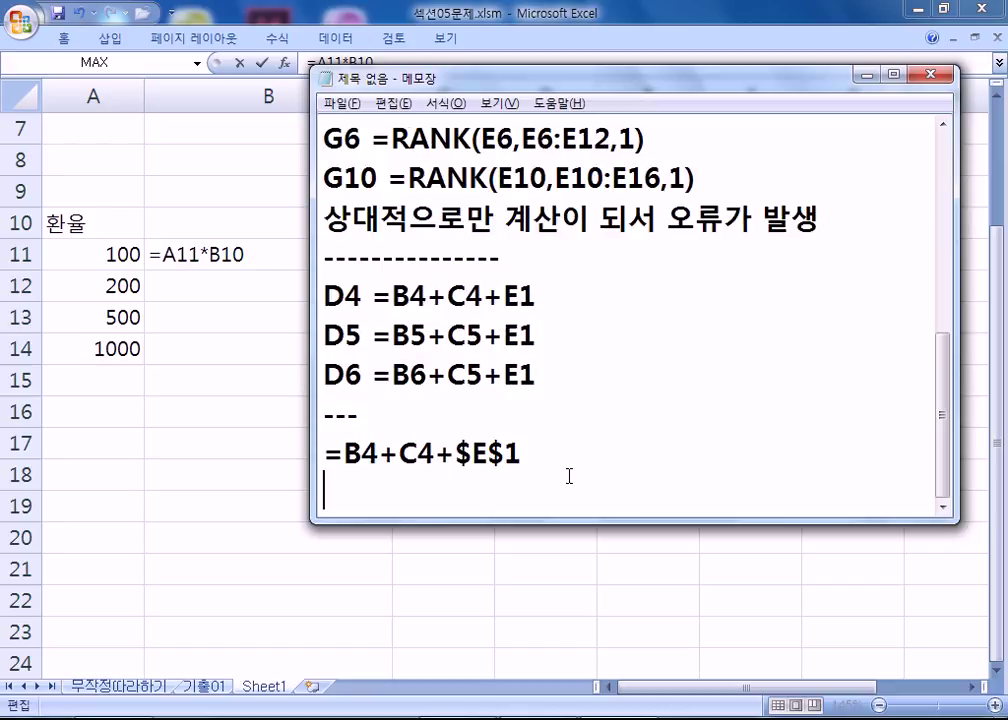
pyautogui.write('----------------')
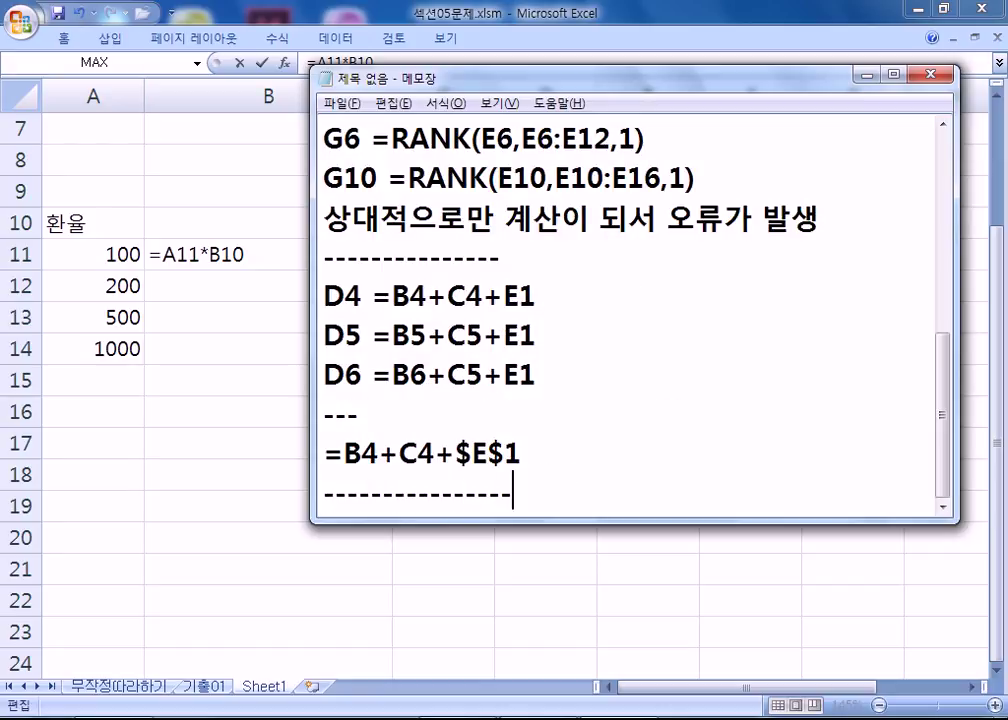
pyautogui.write('---')
pyautogui.press('Return')
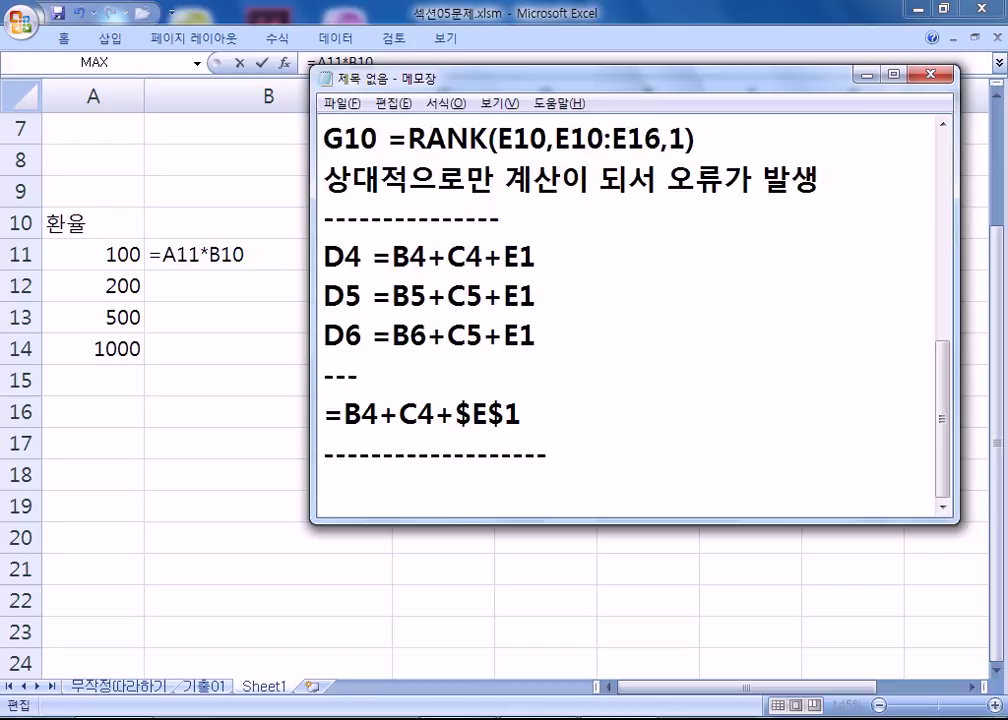
# - Add the line "A1 : 상대적주소, 상대적참조" below the separator, followed by several empty lines
pyautogui.write('ㅁ')
pyautogui.write('1')
pyautogui.press('BackSpace')
pyautogui.press('BackSpace')
pyautogui.write('A1 : 상ㅈ')
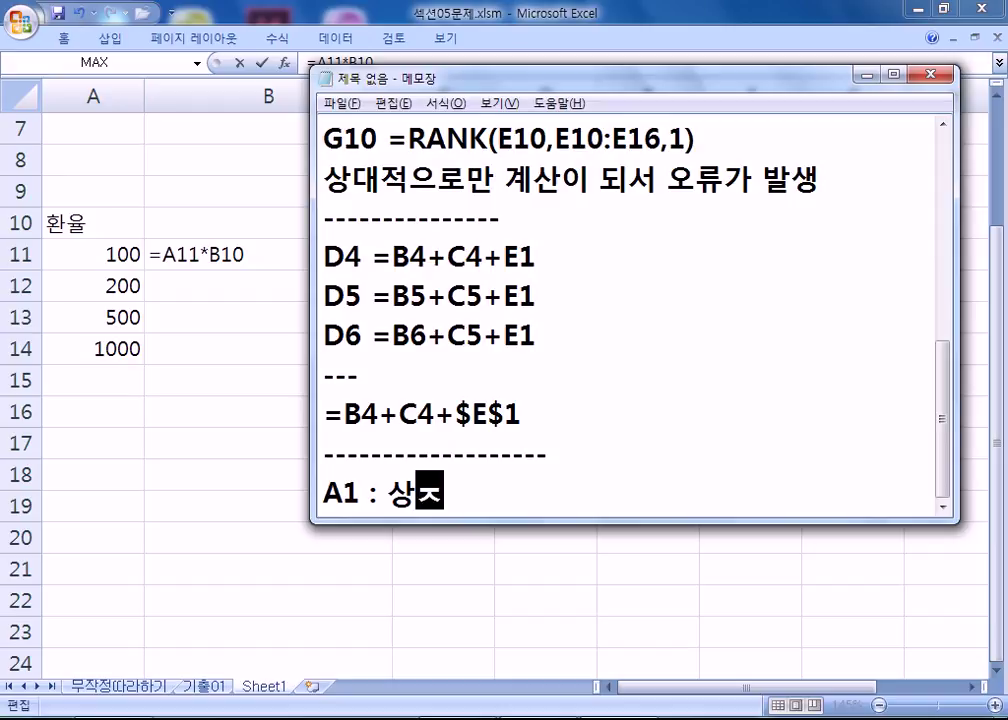
pyautogui.press('BackSpace')
pyautogui.write('대적주소, ㄷ')
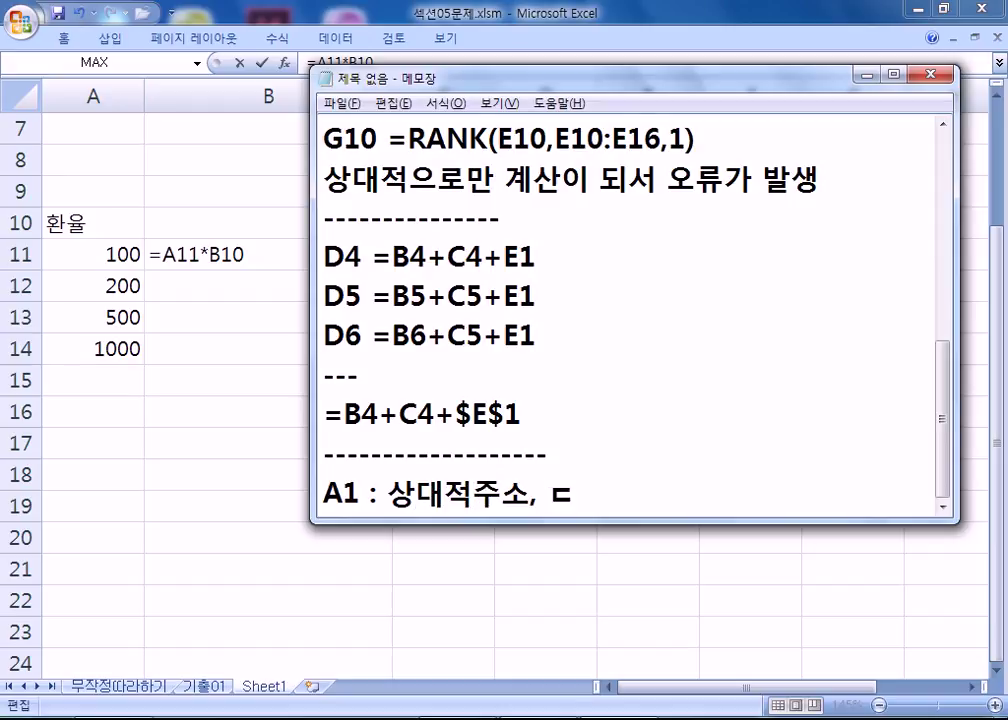
pyautogui.press('BackSpace')
pyautogui.write('상대적')
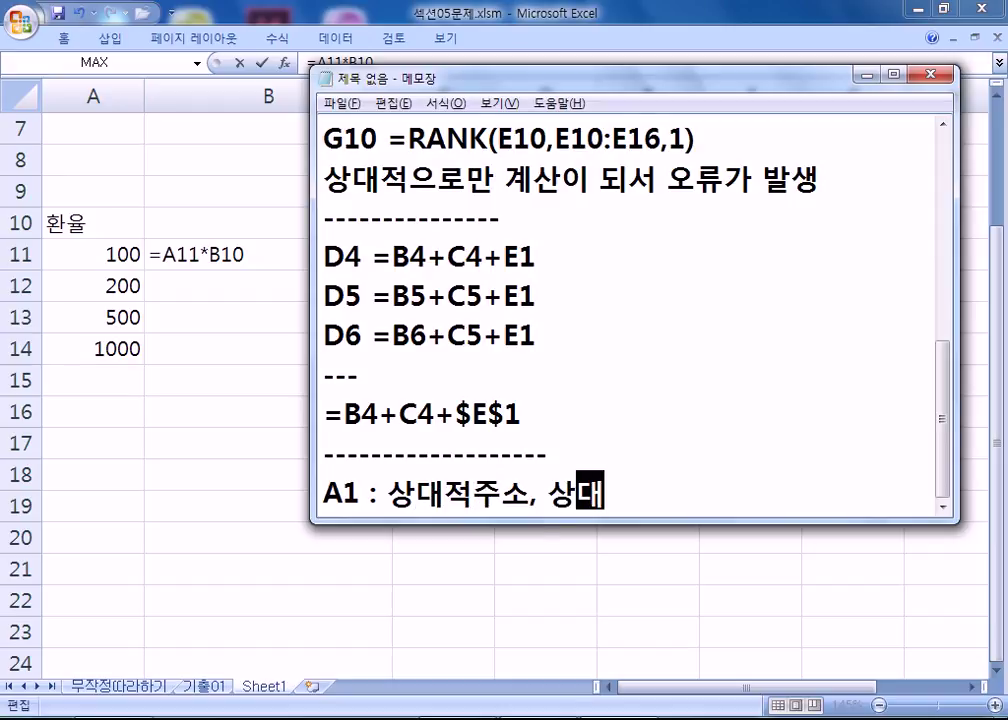
pyautogui.write('참조')
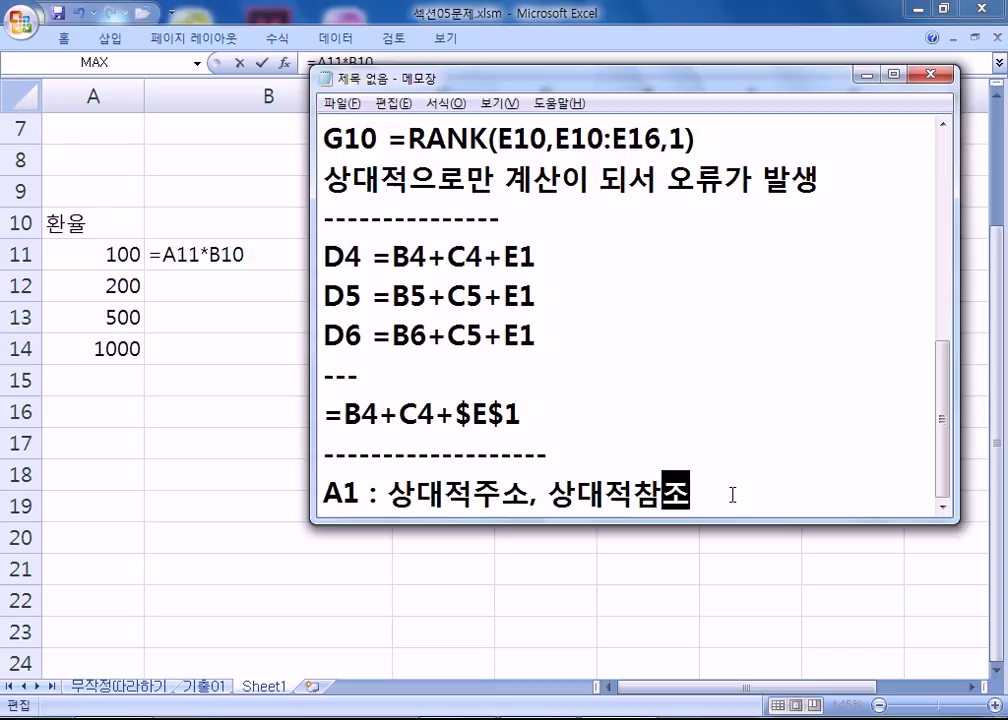
pyautogui.press('Return')
pyautogui.press('Return')
pyautogui.press('Return')
pyautogui.press('Return')
# - Add the line "$A$1 : 절대적주소, 절대적참조" directly below the A1 line in the notes
pyautogui.click(389, 378)
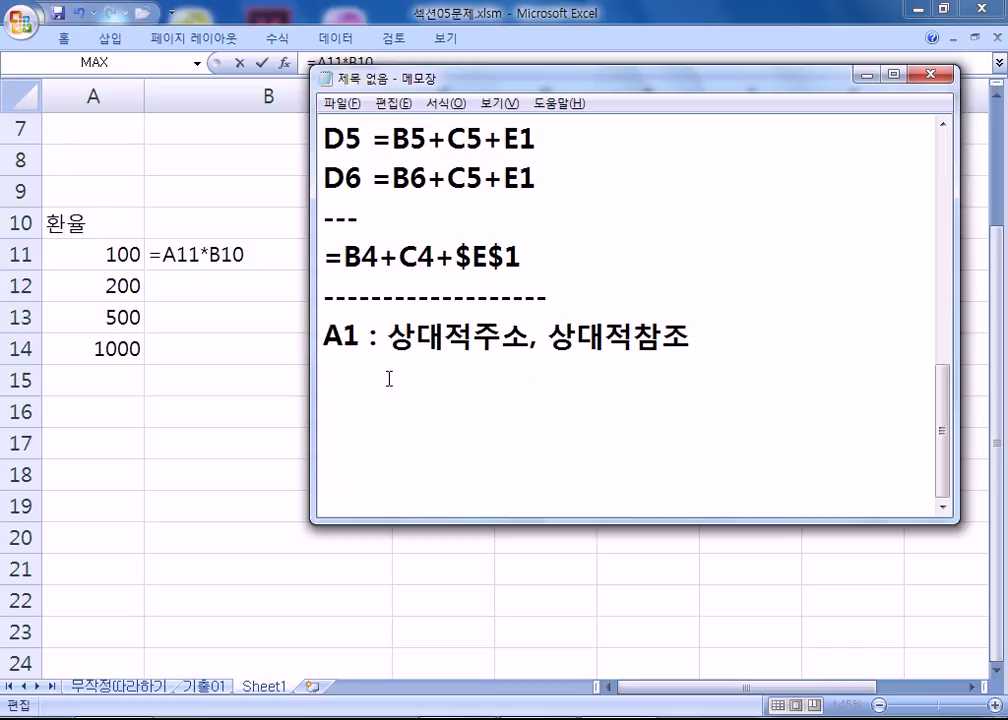
pyautogui.write('$A$1 : 절대적')
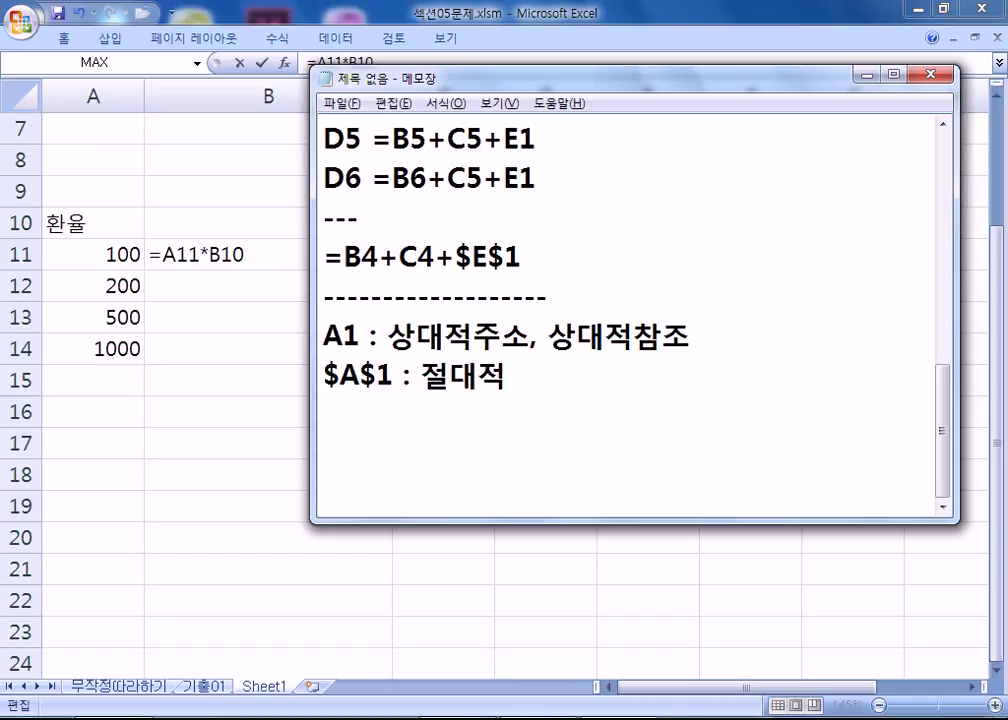
pyautogui.write('주소,')
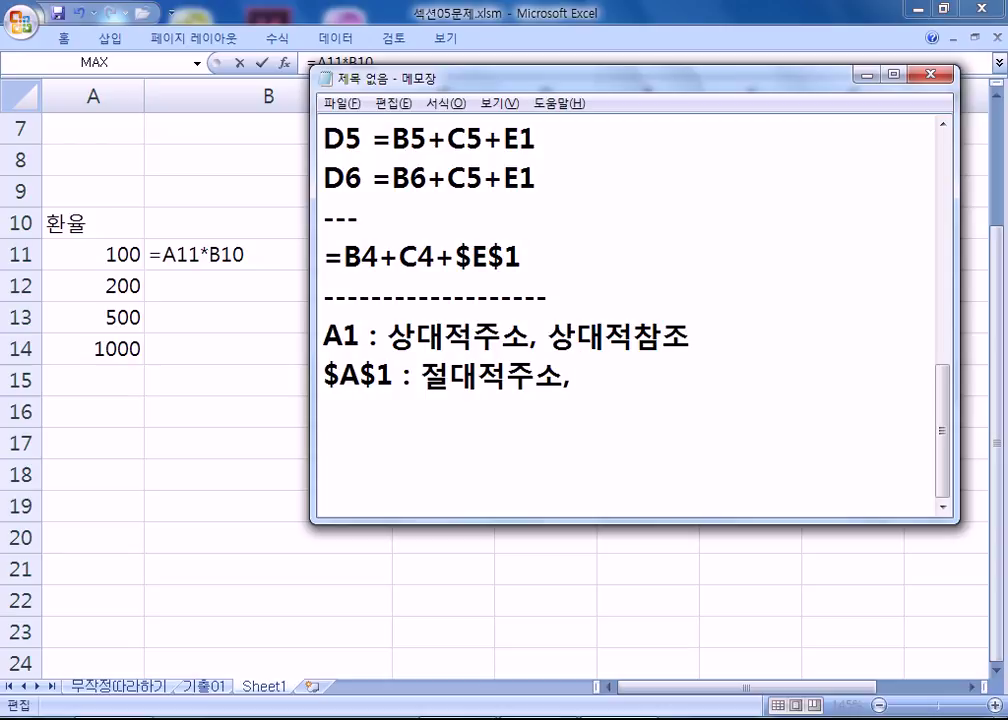
pyautogui.write(' 절대적참조')
pyautogui.press('Up')
pyautogui.press('Left')
pyautogui.press('Left')
pyautogui.press('Left')
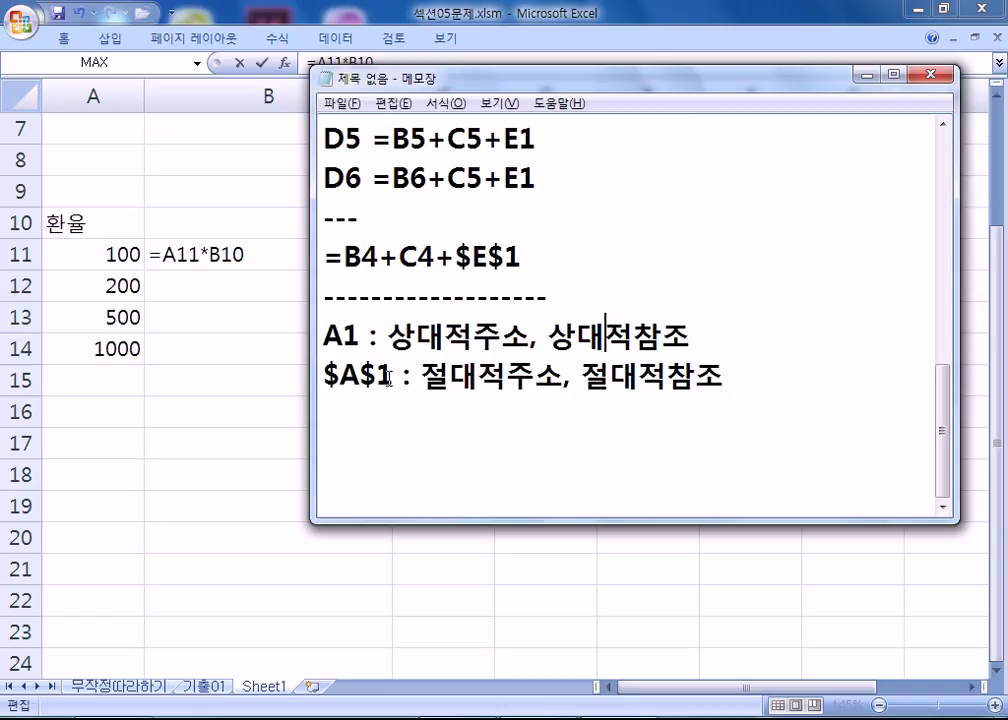
# - Add the line "A$1, $A1 : 혼합" below the $A$1 line and start an empty line after it
pyautogui.press('Down')
pyautogui.press('End')
pyautogui.press('Return')
pyautogui.write('A$1, $ZA')
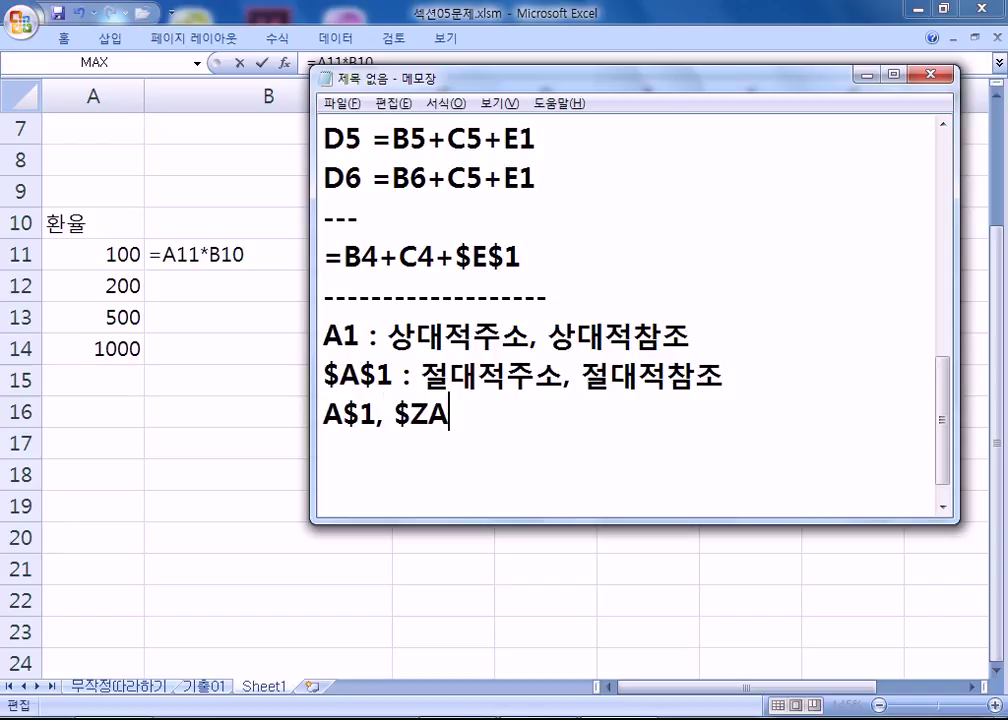
pyautogui.press('BackSpace')
pyautogui.press('BackSpace')
pyautogui.write('A1')
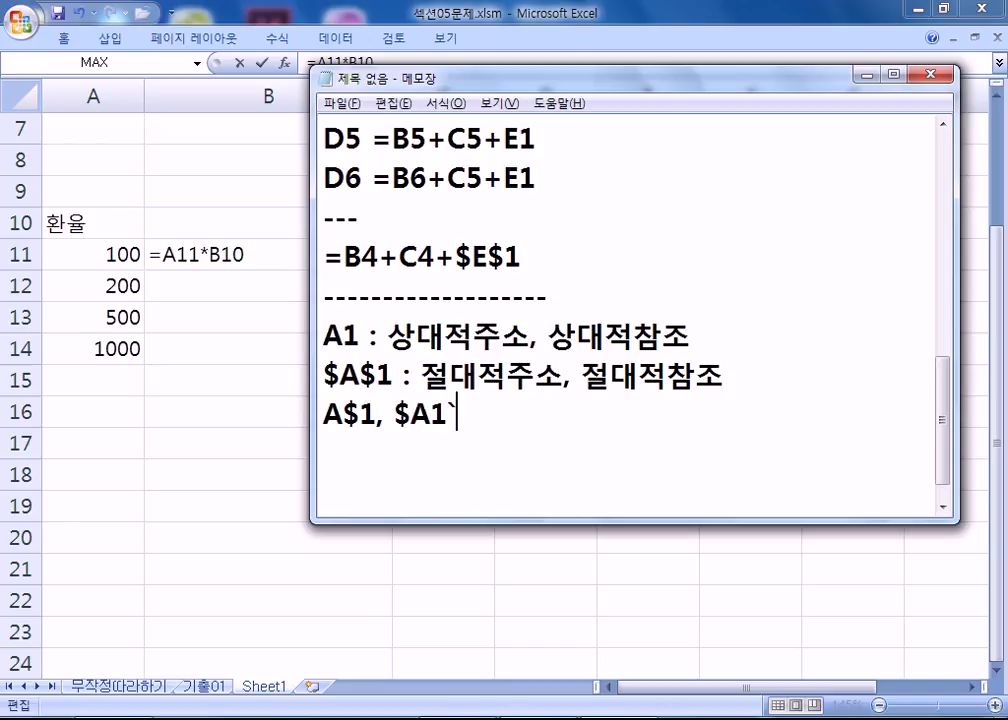
pyautogui.write(' : 혼하')
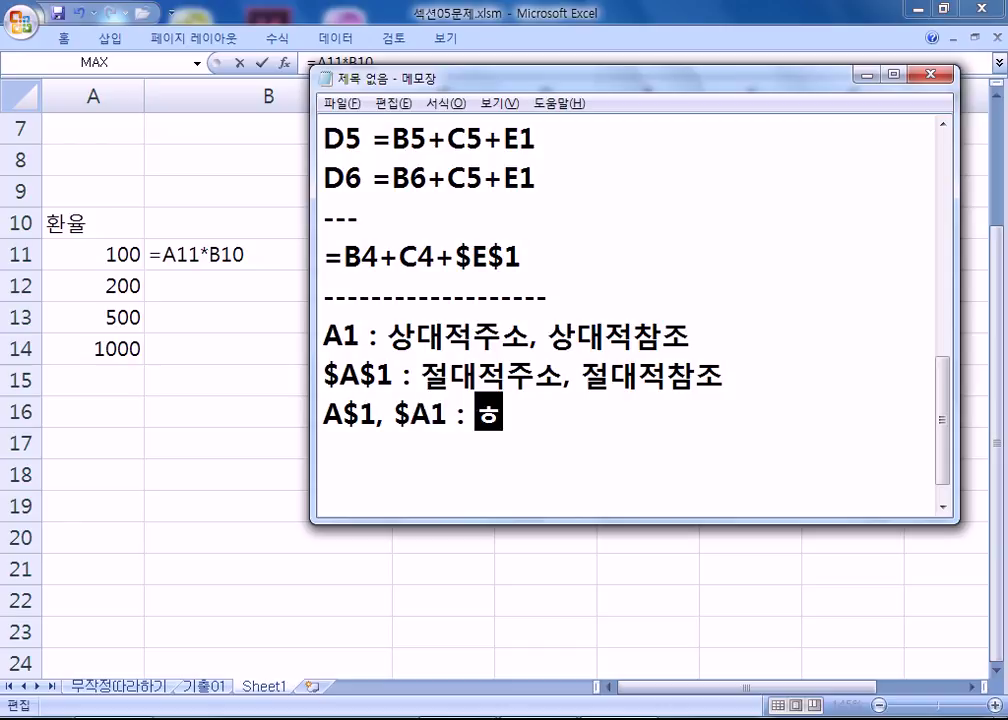
pyautogui.write('ㅂ')
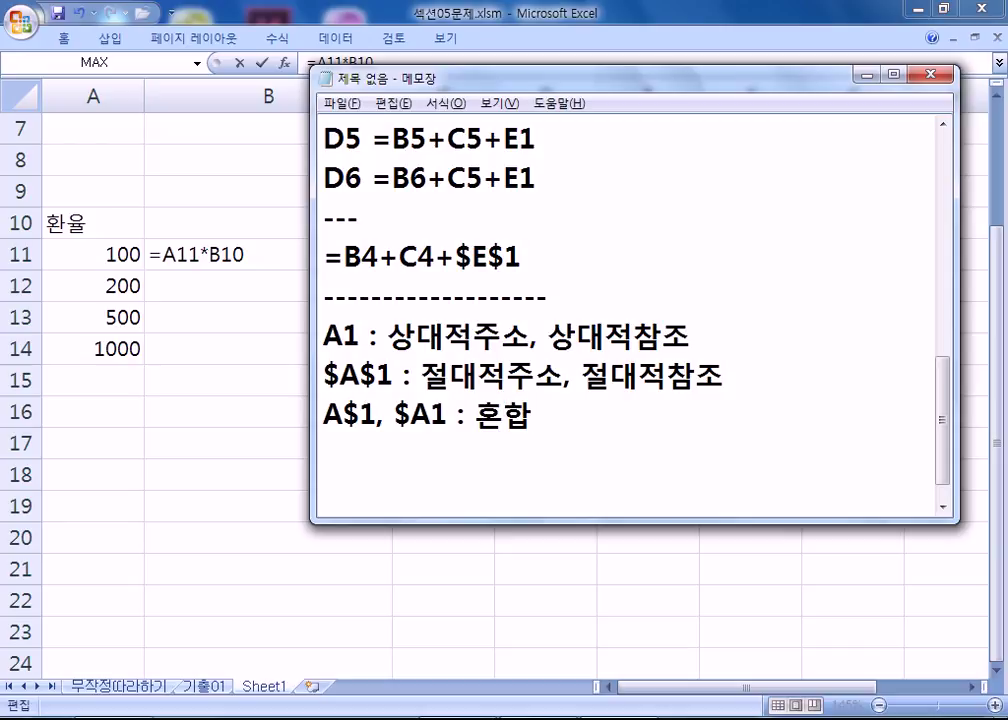
pyautogui.press('Return')
# - Switch to Excel, cancel the unfinished formula in B11 and open the 기출01 sheet
pyautogui.click(215, 685)
pyautogui.press('Escape')
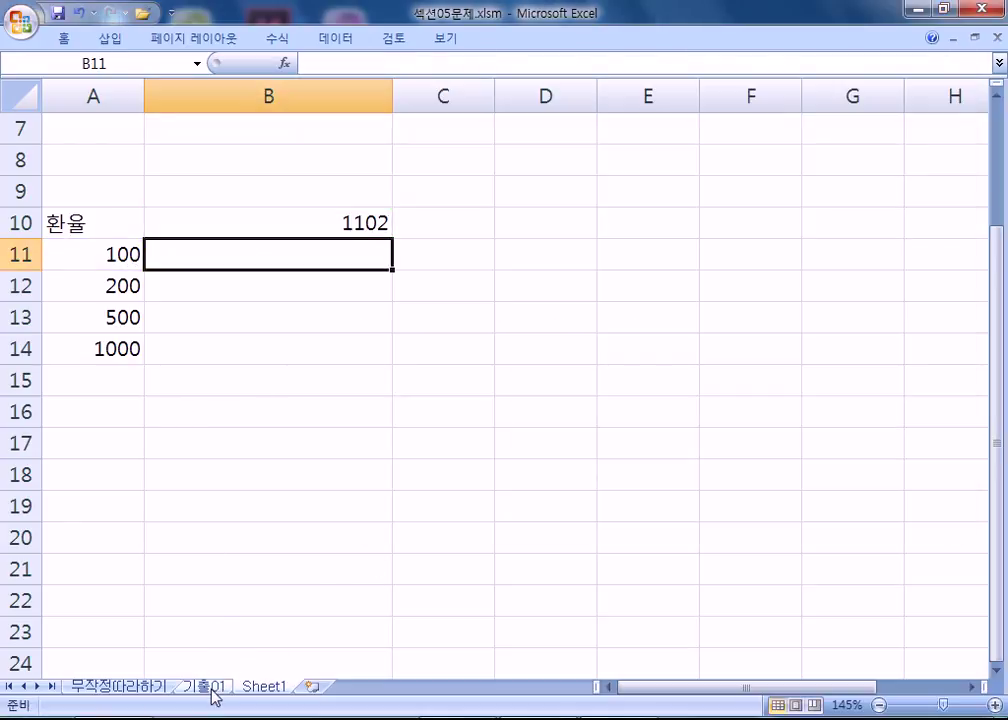
pyautogui.click(205, 686)
pyautogui.hotkey('alt', 'Tab')
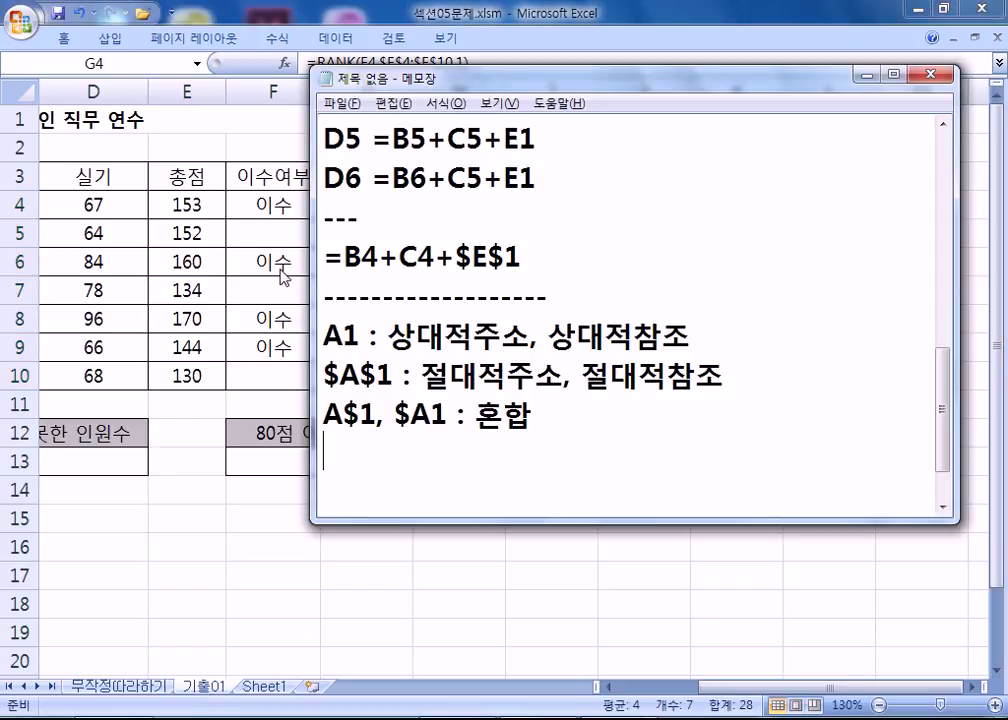
pyautogui.hotkey('alt', 'Tab')
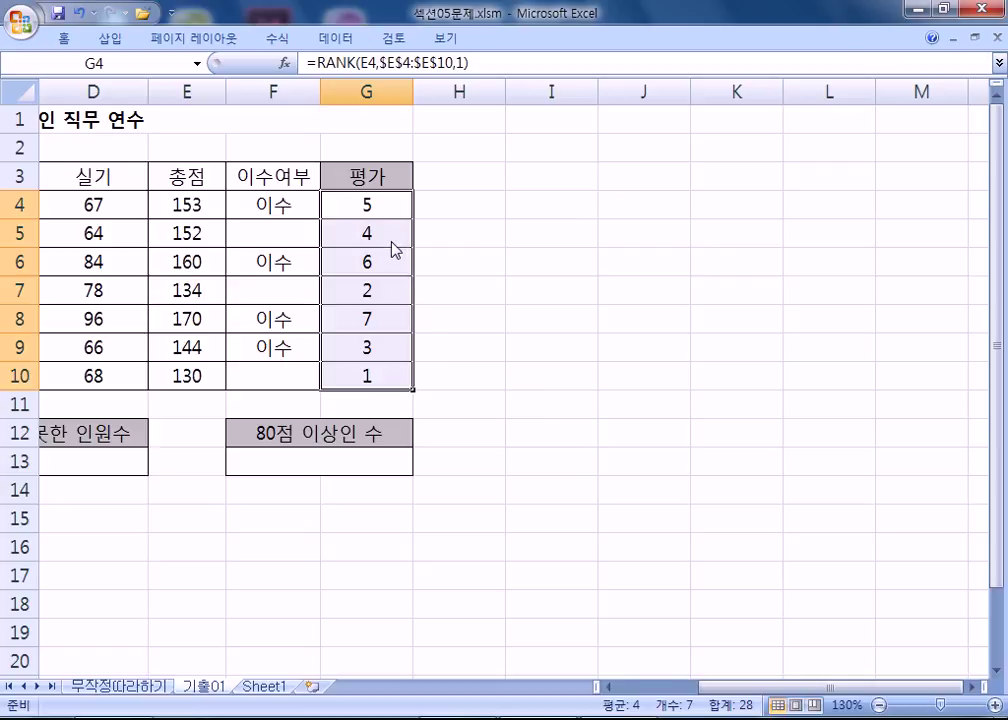
# - Bring the whole 웹디자인 직무 연수 table into view and select cell A13 below 이수자 수
pyautogui.hotkey('alt', 'Tab')
pyautogui.hotkey('alt', 'Tab')
pyautogui.click(452, 484)
pyautogui.press('Home')
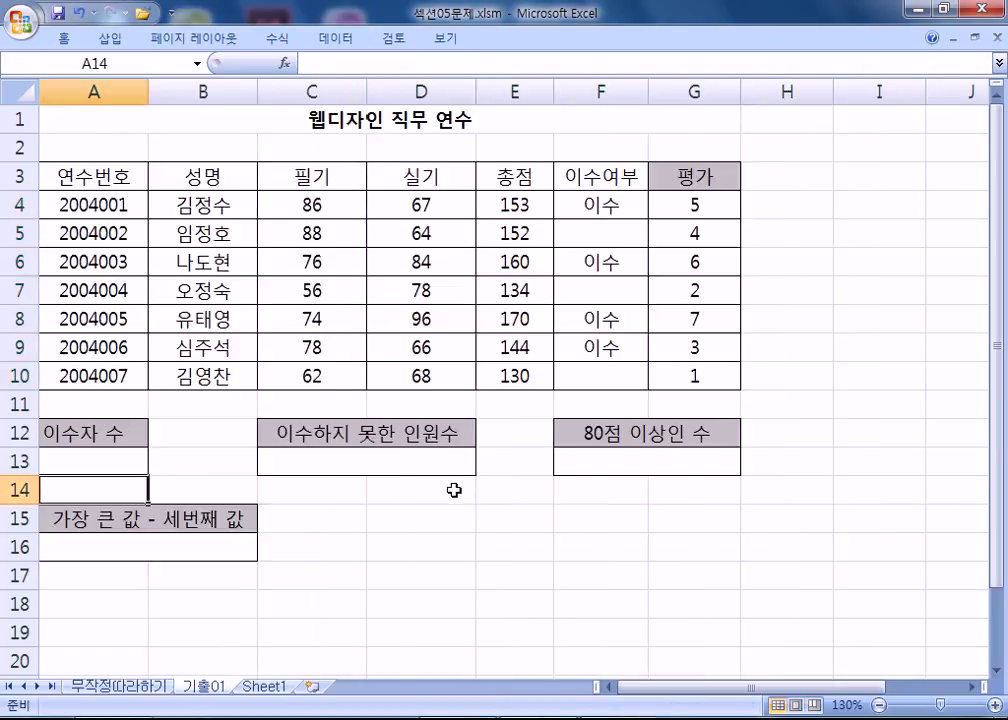
pyautogui.scroll(-1, 466, 496)
pyautogui.click(130, 376)
pyautogui.scroll(1, 207, 392)
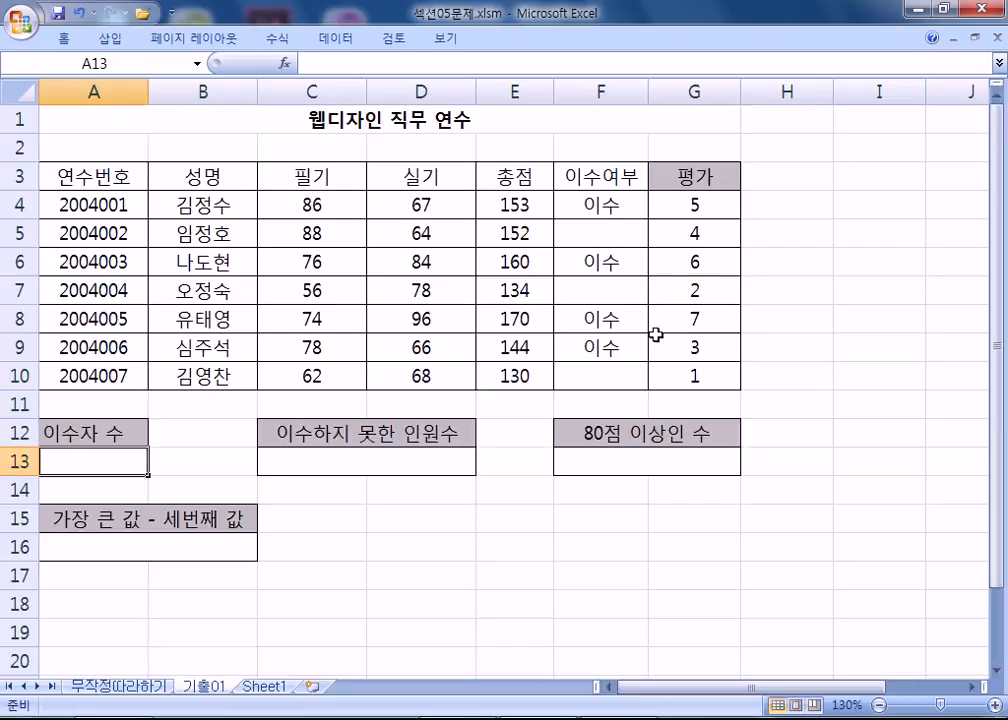
# - Move the Notepad window aside to examine the table and the empty result cells, and return to Excel
pyautogui.hotkey('alt', 'Tab')
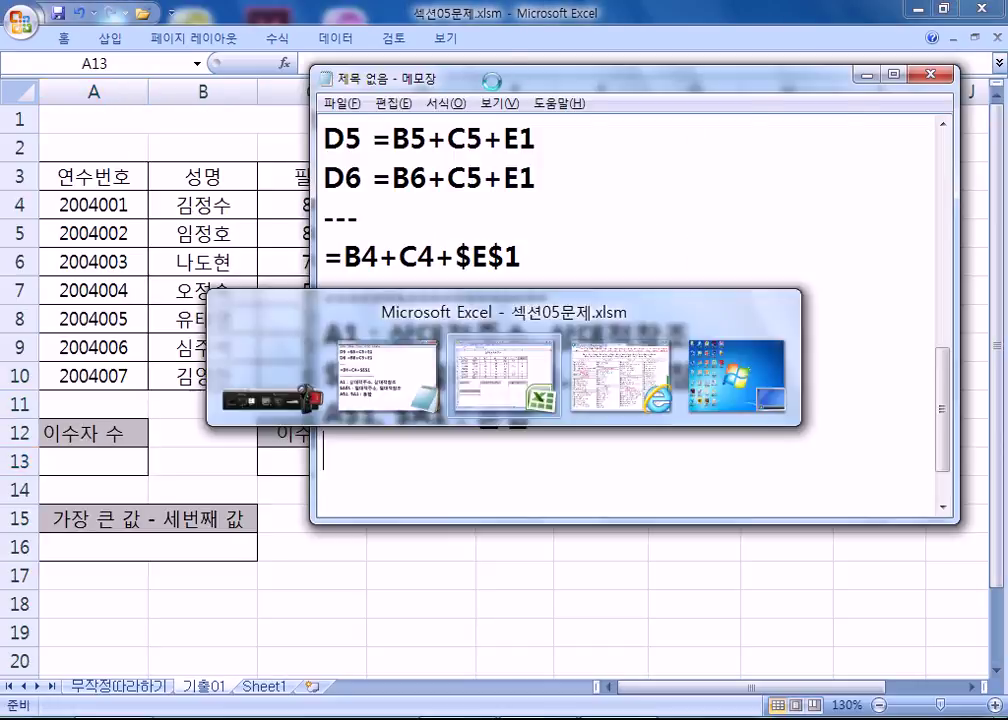
pyautogui.moveTo(398, 67); pyautogui.dragTo(695, 72)
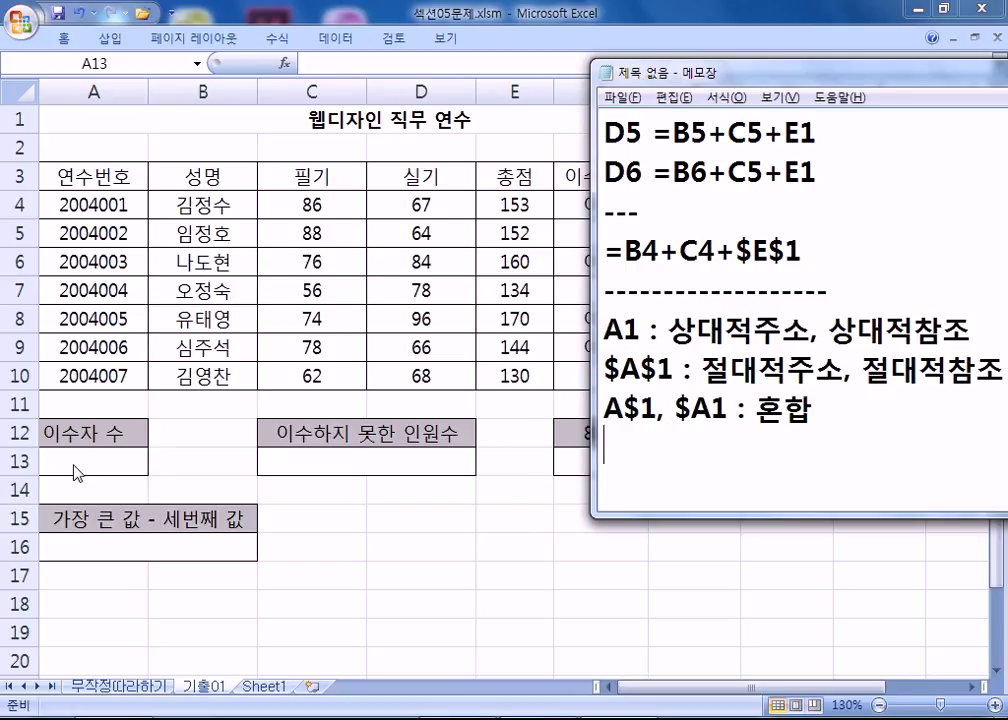
pyautogui.moveTo(659, 80); pyautogui.dragTo(712, 87)
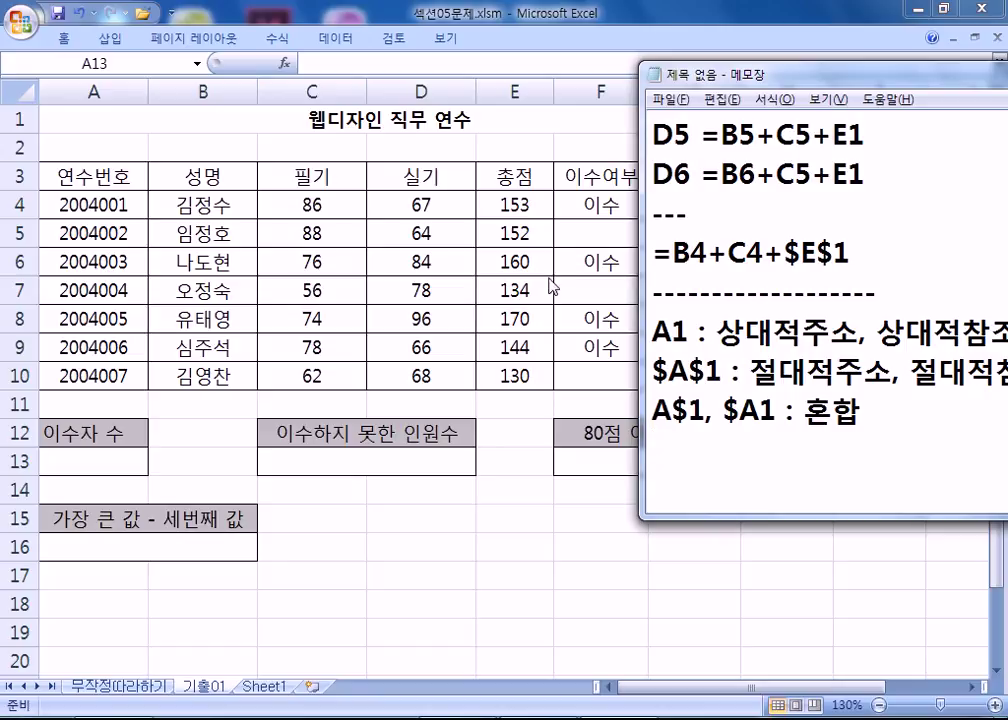
pyautogui.hotkey('alt', 'Tab')
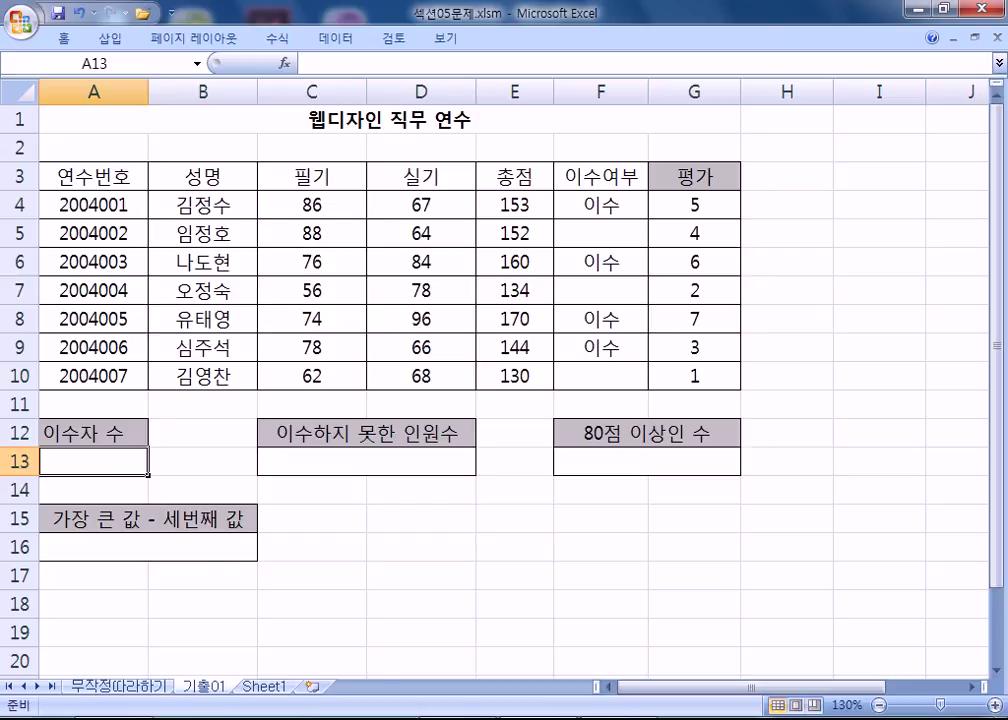
# - Switch to Notepad and add a dashed separator and the heading "2번)" at the end of the notes
pyautogui.click(520, 718)
pyautogui.press('Return')
pyautogui.scroll(-1, 756, 450)
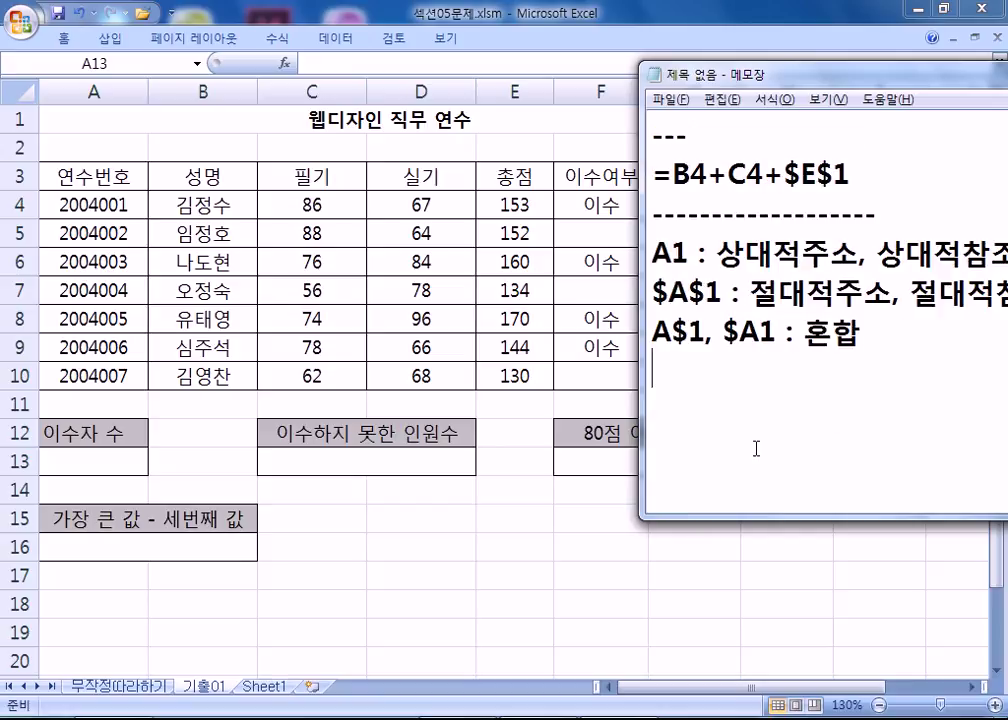
pyautogui.write('------------')
pyautogui.press('Return')
pyautogui.write('2')
pyautogui.write('QJS')
pyautogui.press('BackSpace')
pyautogui.press('BackSpace')
pyautogui.press('BackSpace')
pyautogui.press('Hangul')
pyautogui.write('범')
pyautogui.press('BackSpace')
pyautogui.write('ㄴ)')
pyautogui.press('Return')
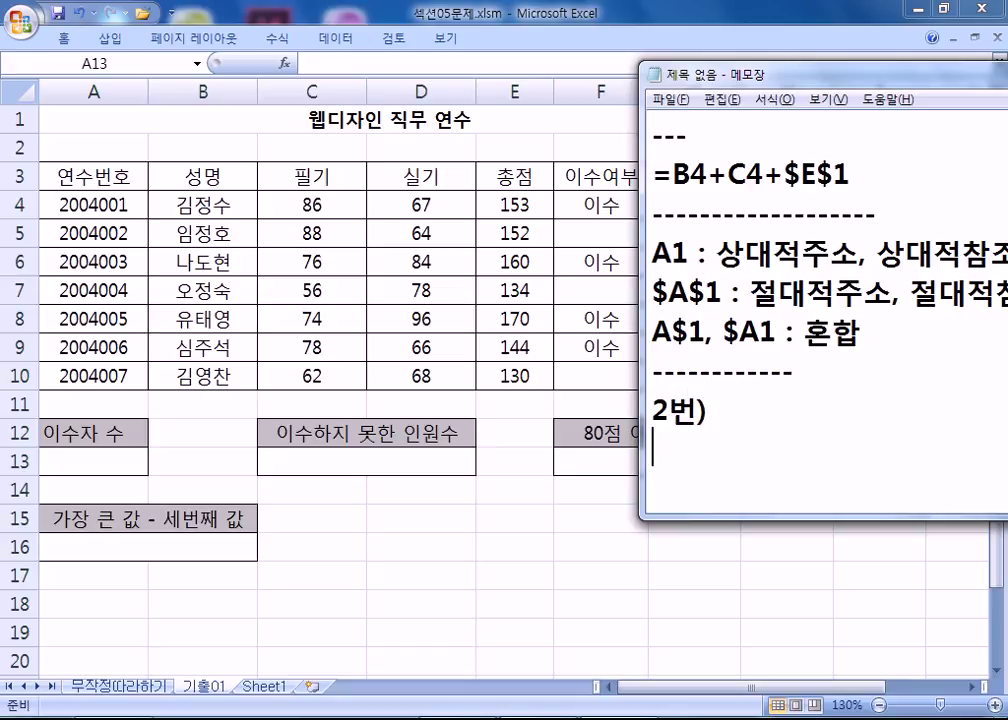
# - Write the general formula =COUNTIF(범위, 조건)&"명" below the 2번) heading, moving the Notepad window so the line is fully readable
pyautogui.write('=C')
pyautogui.write('OUNTIF(')
pyautogui.write('범위, 조거')
pyautogui.write('ㄴ)')
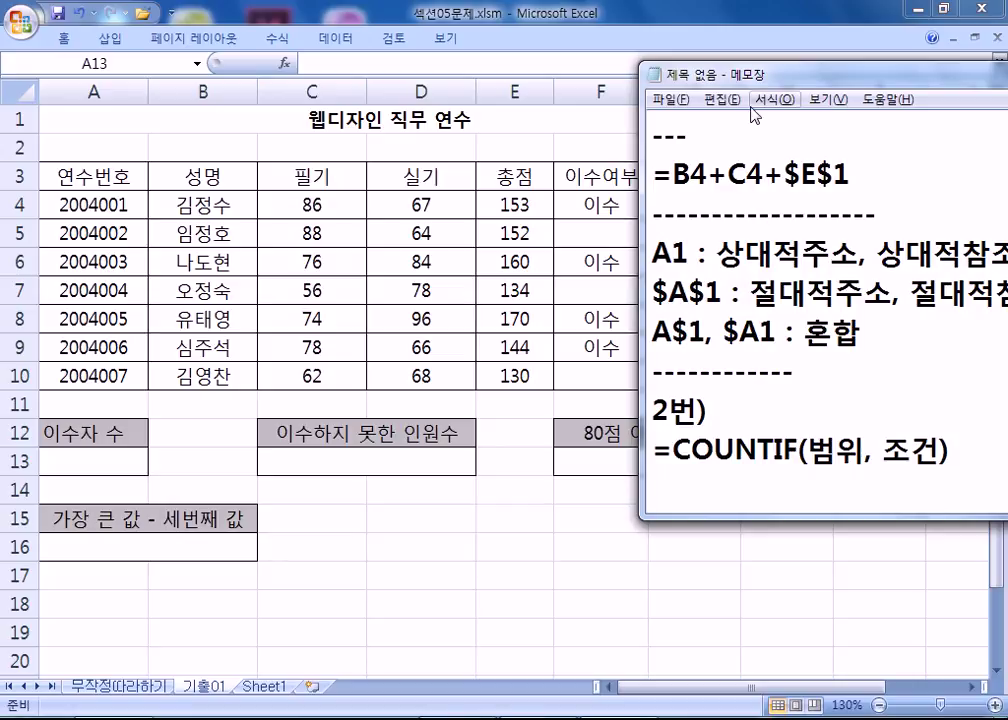
pyautogui.moveTo(745, 75); pyautogui.dragTo(370, 22)
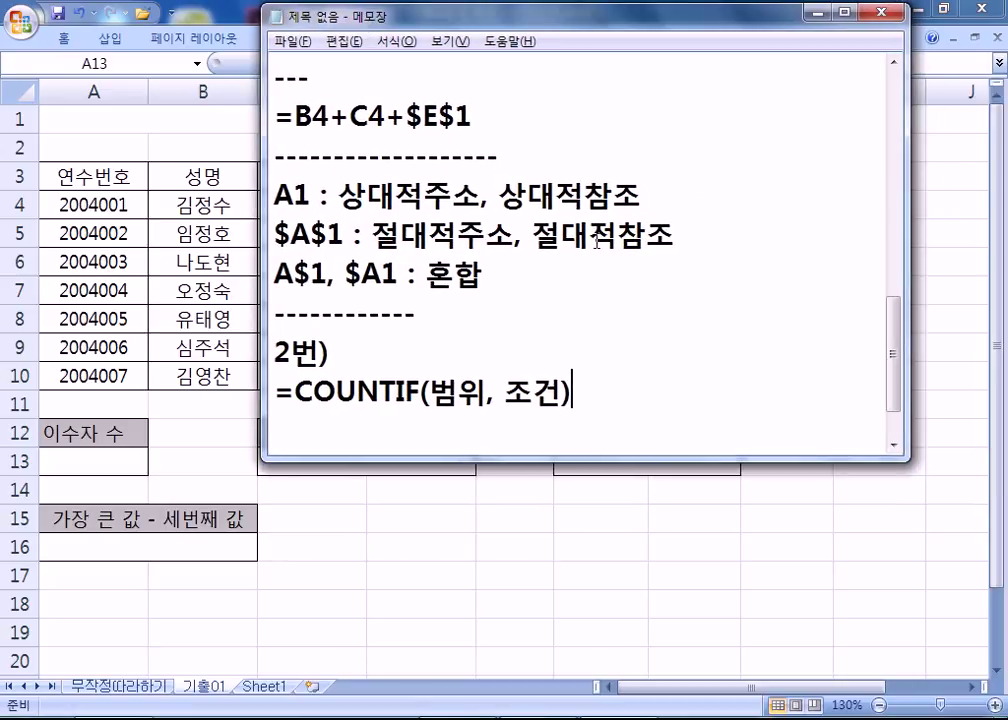
pyautogui.write('&"며ㅇ"')
pyautogui.press('Return')
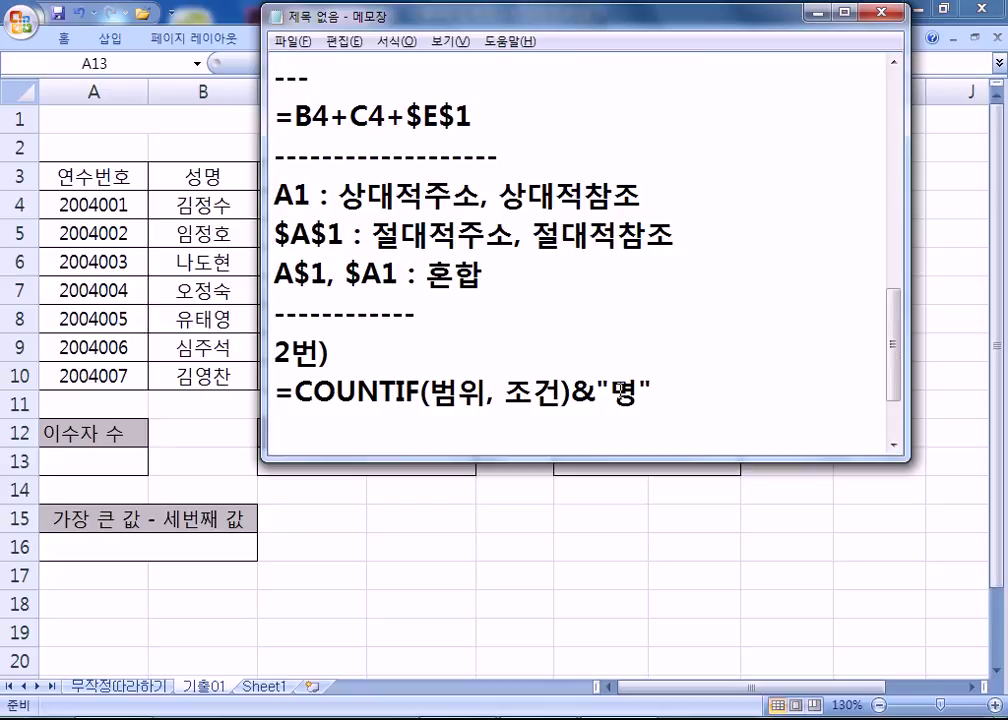
# - Duplicate the =COUNTIF(범위, 조건)&"명" line directly below itself
pyautogui.scroll(-1, 590, 395)
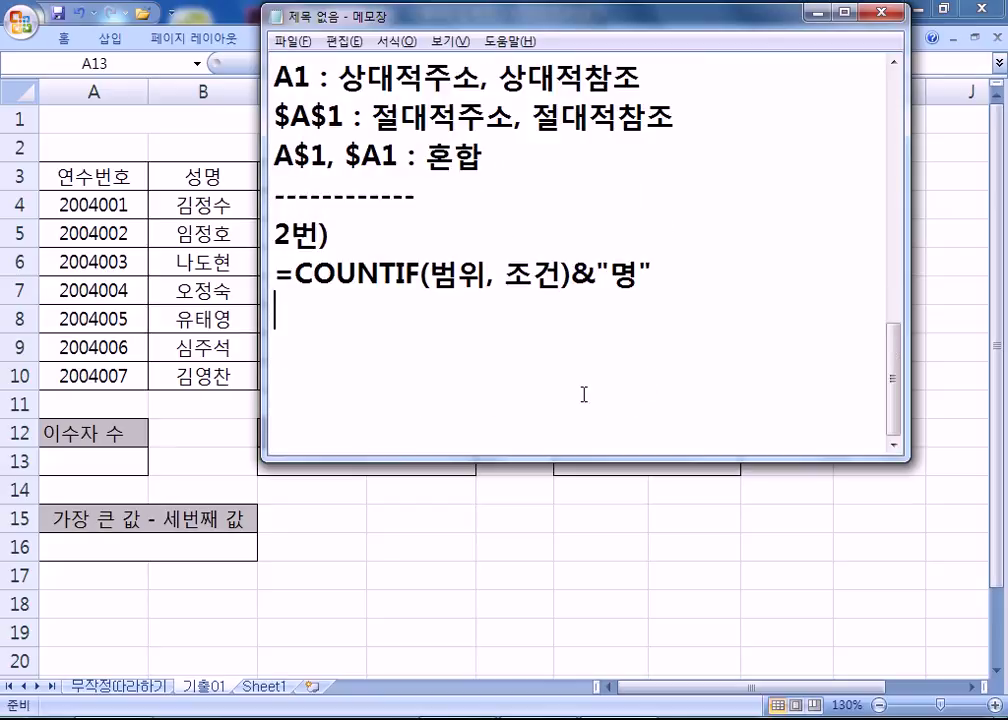
pyautogui.moveTo(272, 270); pyautogui.dragTo(277, 308)
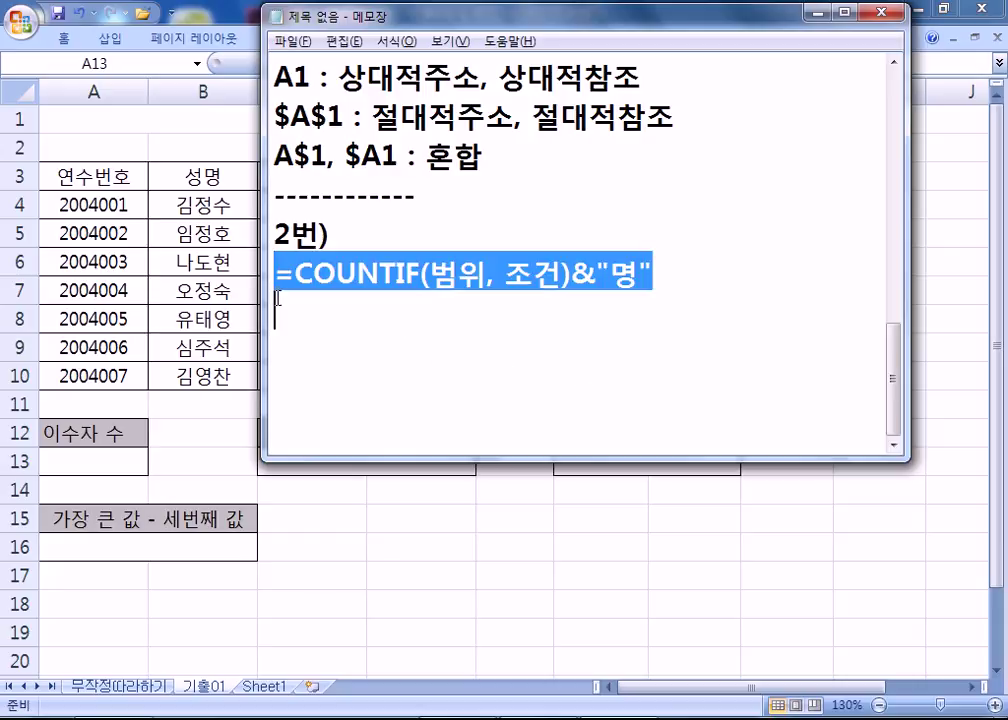
pyautogui.hotkey('ctrl', 'c')
pyautogui.hotkey('ctrl', 'v')
pyautogui.hotkey('ctrl', 'v')
# - Check the 이수여부 range in Excel and replace 범위 with F4:F10 in the second COUNTIF line of the notes
pyautogui.moveTo(428, 354); pyautogui.dragTo(488, 354)
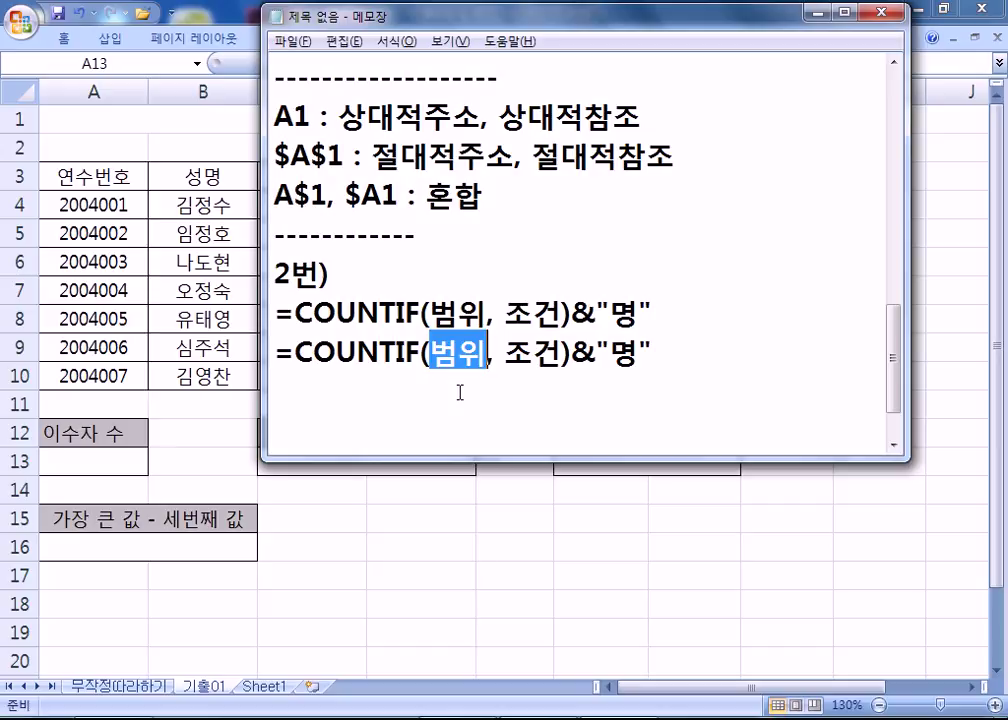
pyautogui.hotkey('alt', 'Tab')
pyautogui.moveTo(594, 200); pyautogui.dragTo(597, 376)
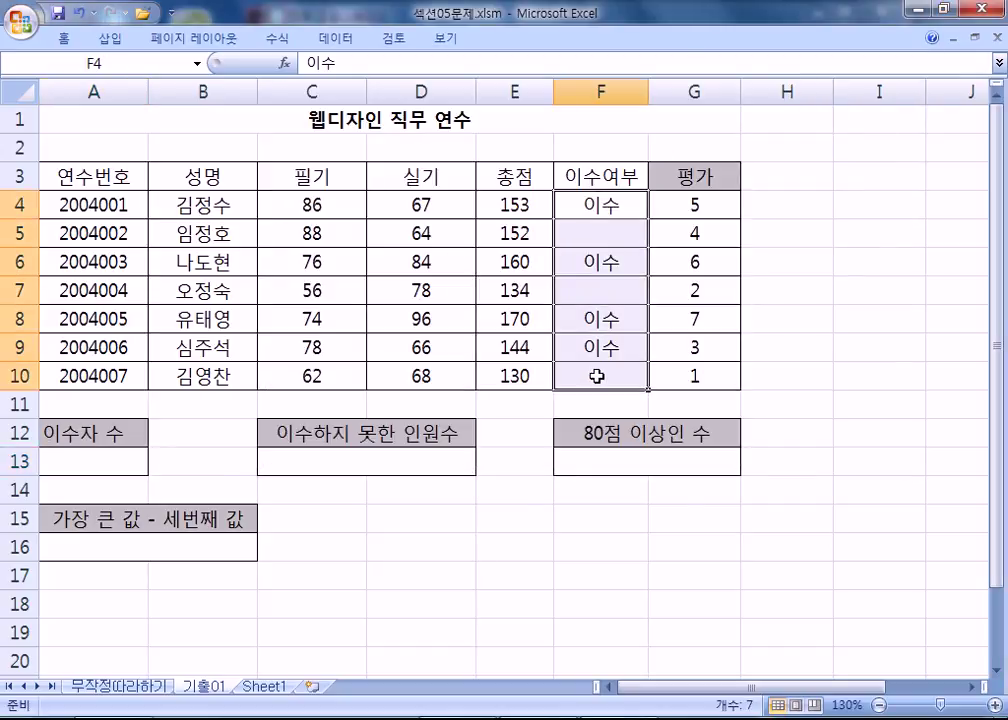
pyautogui.hotkey('alt', 'Tab')
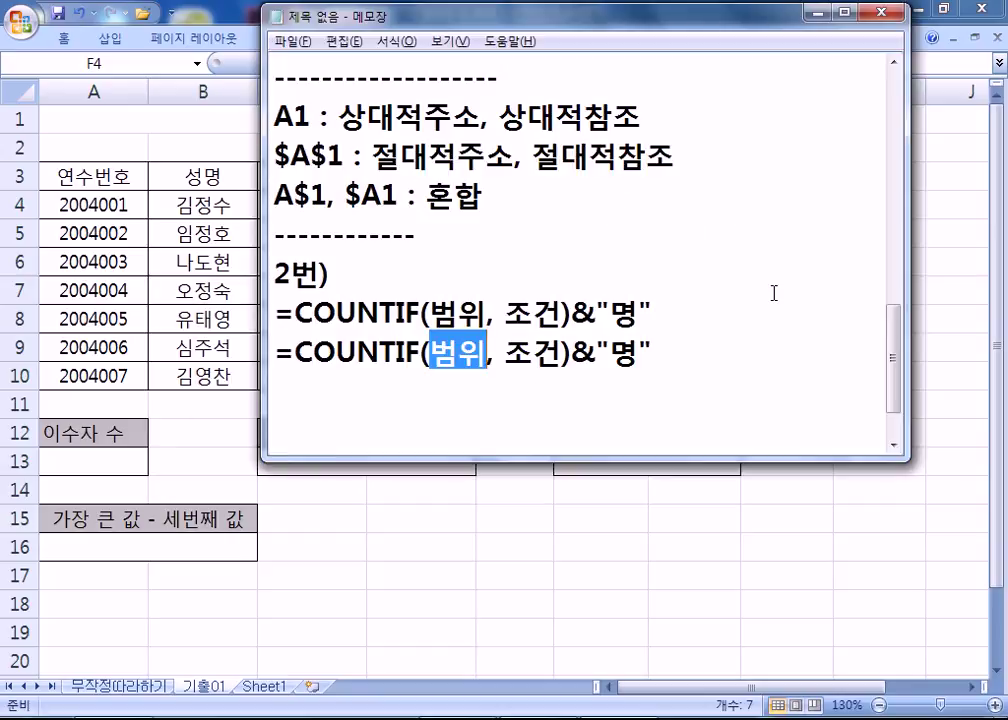
pyautogui.write('F4:F10')
pyautogui.press('Right')
pyautogui.press('Right')
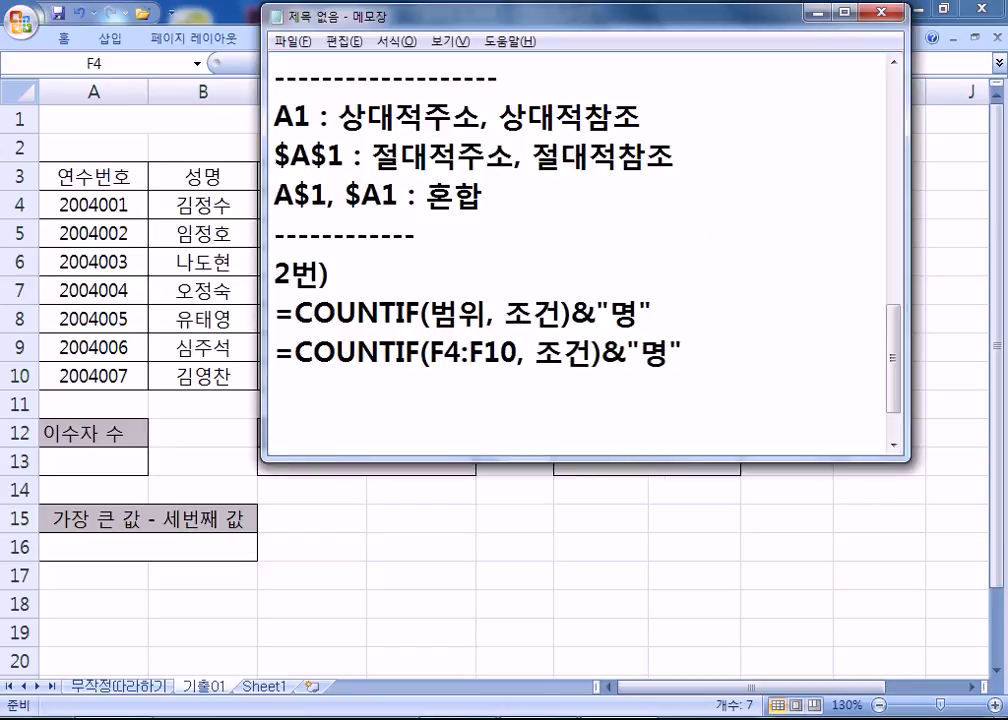
# - Check the 이수여부 entries in Excel and replace 조건 with "이수" in the second COUNTIF line of the notes
pyautogui.hotkey('alt', 'Tab')
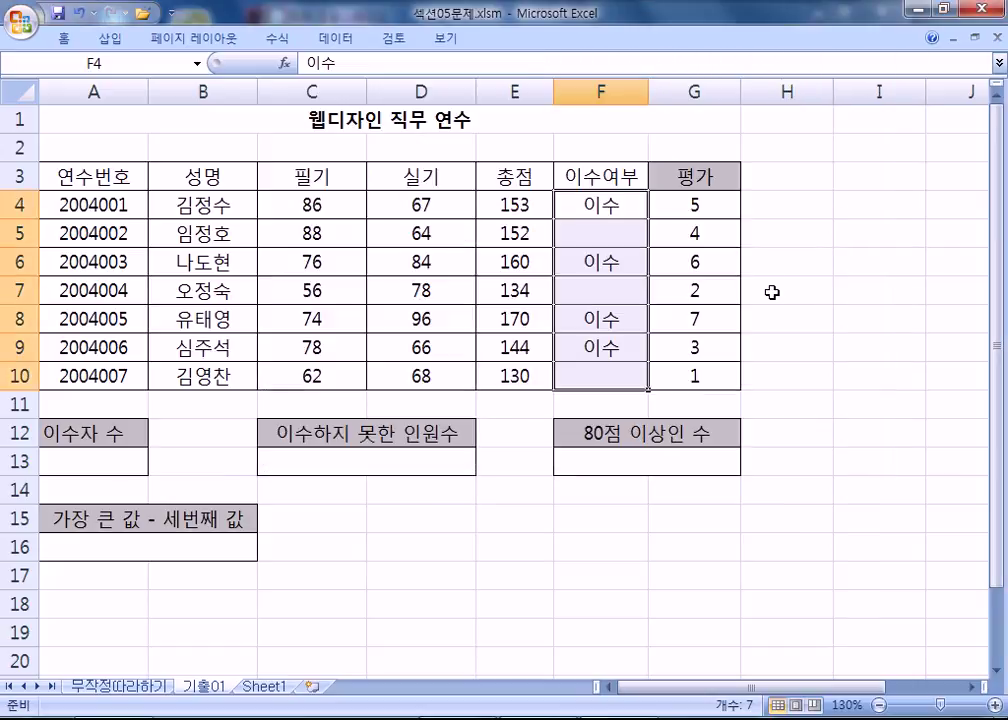
pyautogui.hotkey('alt', 'Tab')
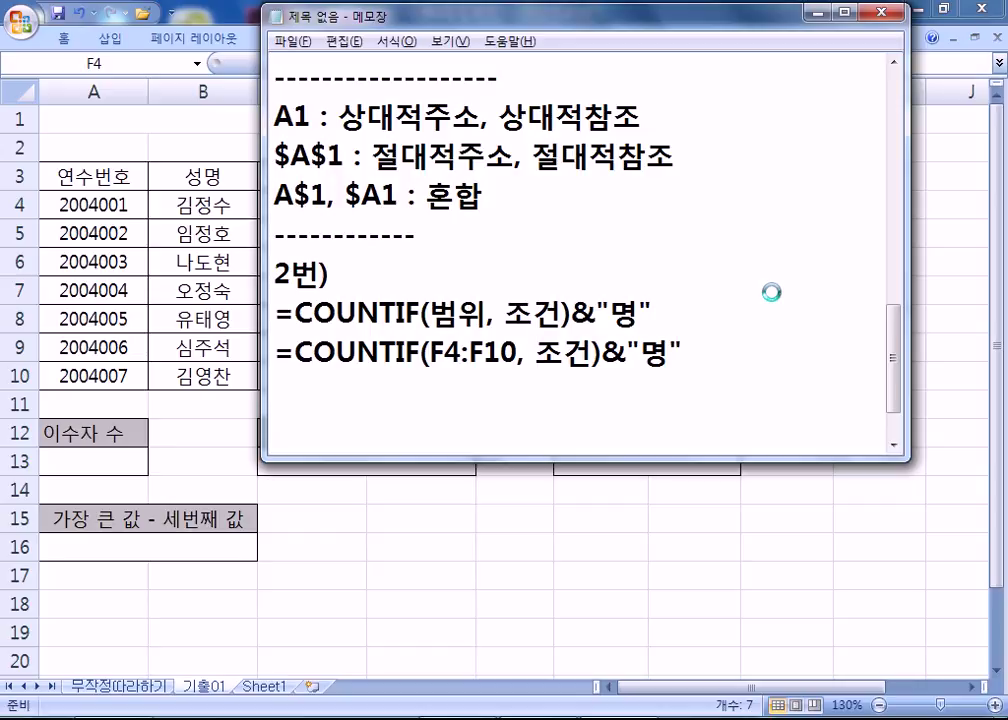
pyautogui.hotkey('alt', 'Tab')
pyautogui.hotkey('alt', 'Tab')
pyautogui.write('"DL')
pyautogui.press('BackSpace')
pyautogui.press('BackSpace')
pyautogui.write('이수')
pyautogui.press('Delete')
pyautogui.press('Delete')
pyautogui.write('"')
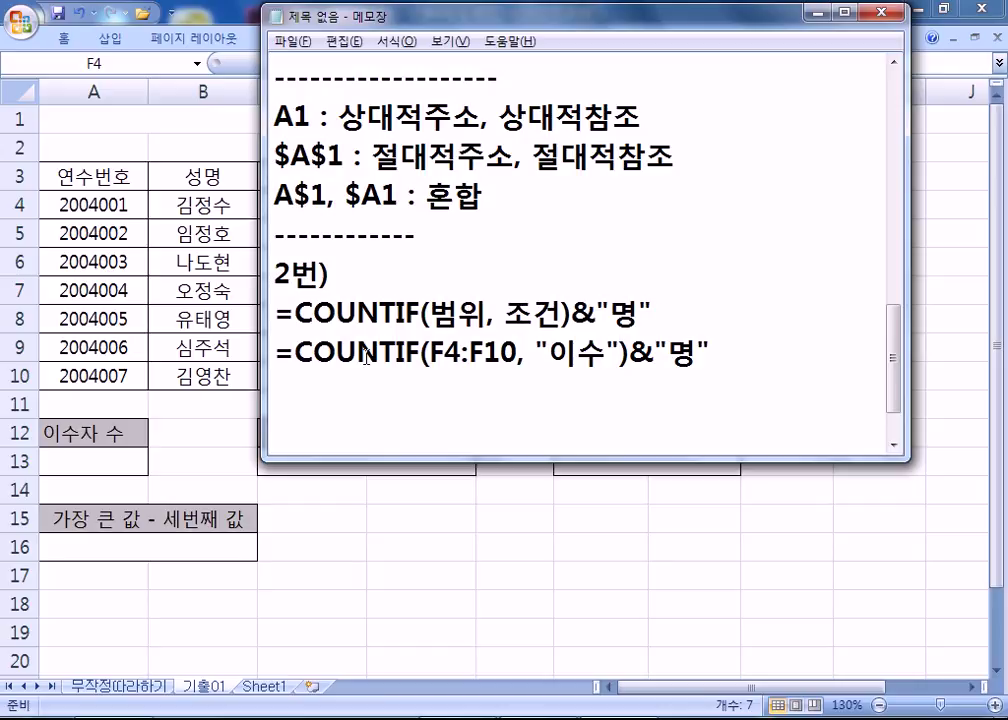
# - Copy =COUNTIF(F4:F10, "이수")&"명" from the notes into cell A13 of the 기출01 sheet in Excel
pyautogui.moveTo(283, 352); pyautogui.dragTo(714, 348)
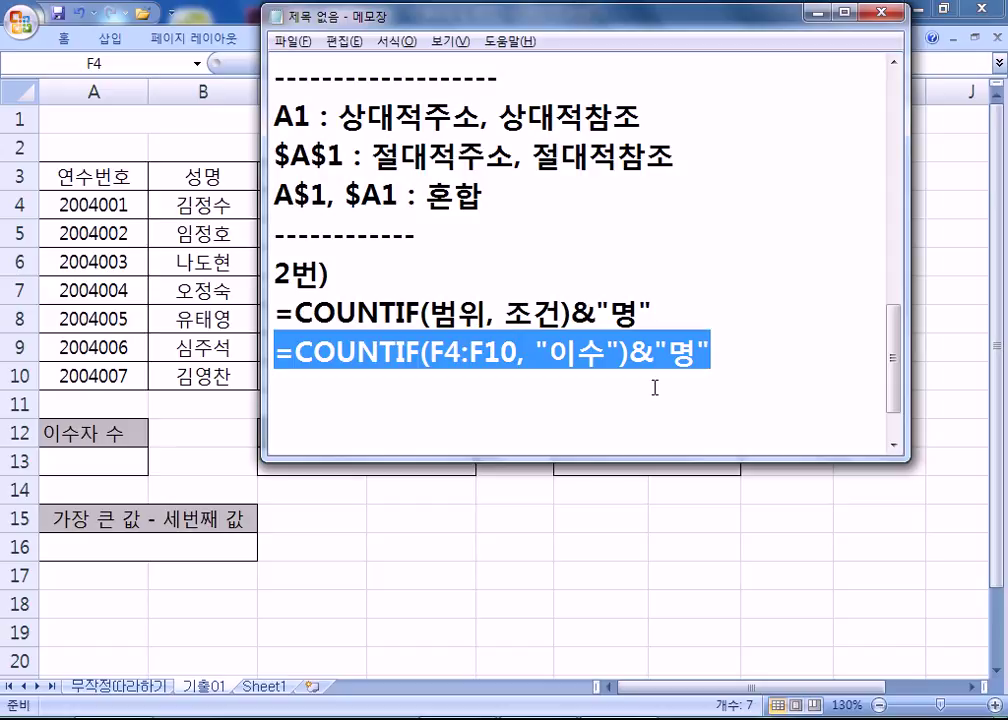
pyautogui.hotkey('alt', 'Tab')
pyautogui.click(82, 460)
pyautogui.hotkey('ctrl', 'v')
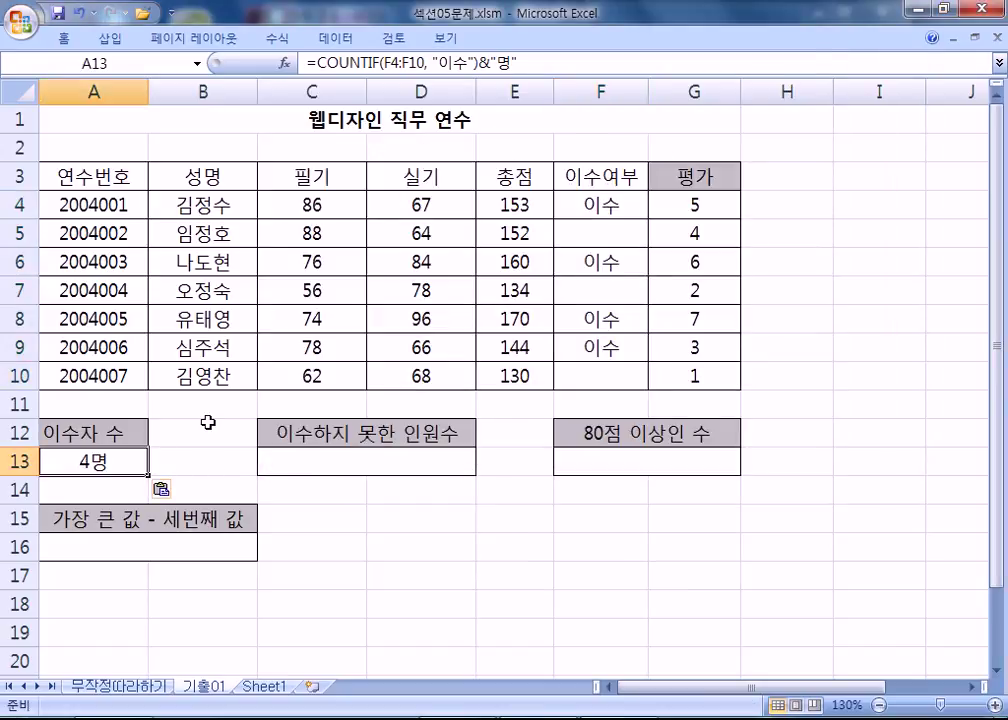
# - Select cell C13 in Excel, and add the heading 3번) below the 2번) formulas in the Notepad notes
pyautogui.click(468, 460)
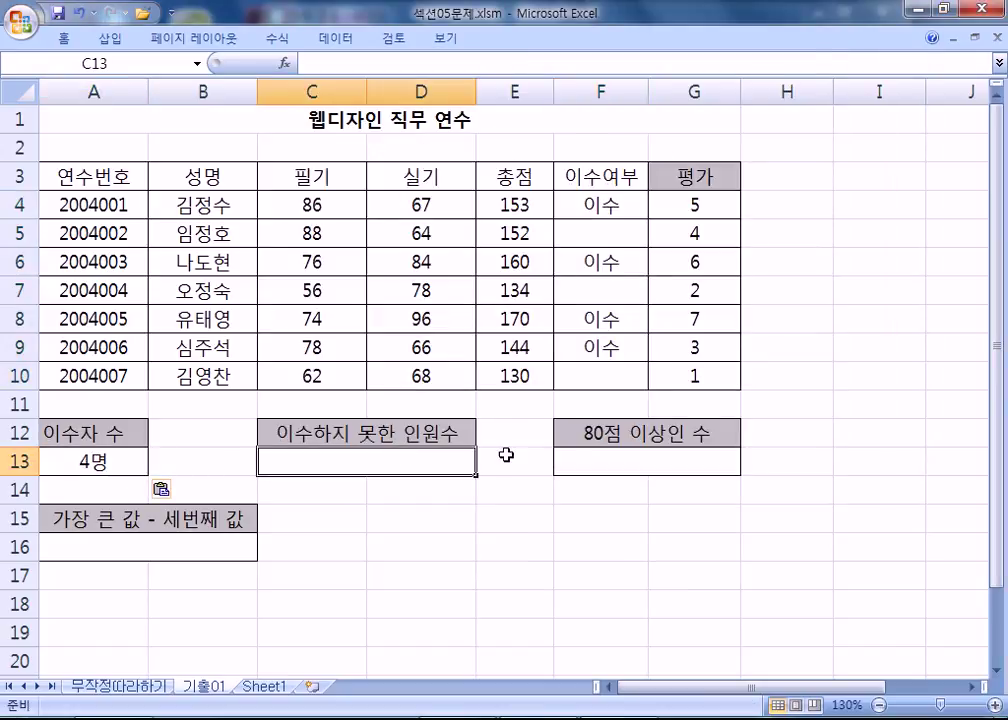
pyautogui.hotkey('alt', 'Tab')
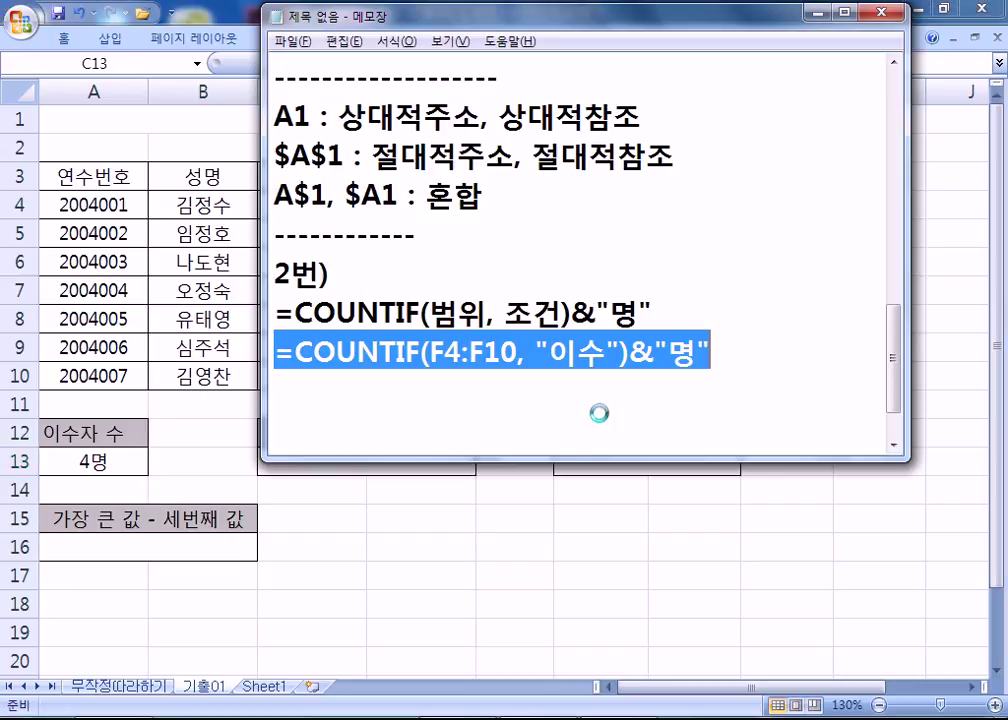
pyautogui.hotkey('alt', 'Tab')
pyautogui.hotkey('alt', 'Tab')
pyautogui.click(459, 423)
pyautogui.write('3번)')
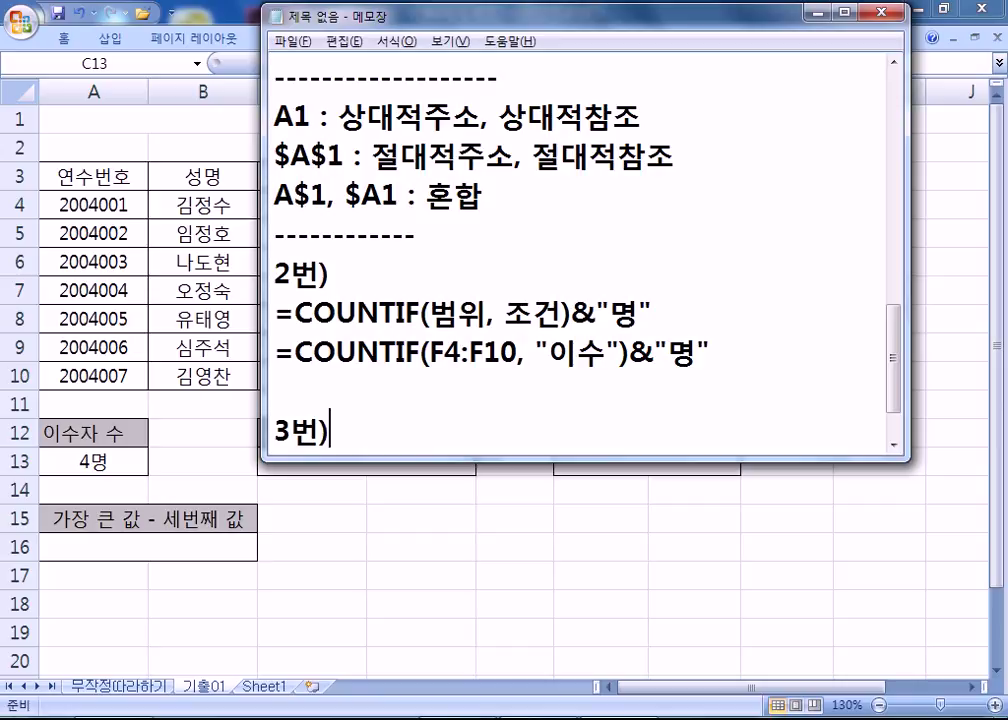
pyautogui.press('Return')
# - Begin a =COUNTIF( formula on the line below the 3번) heading
pyautogui.write('=')
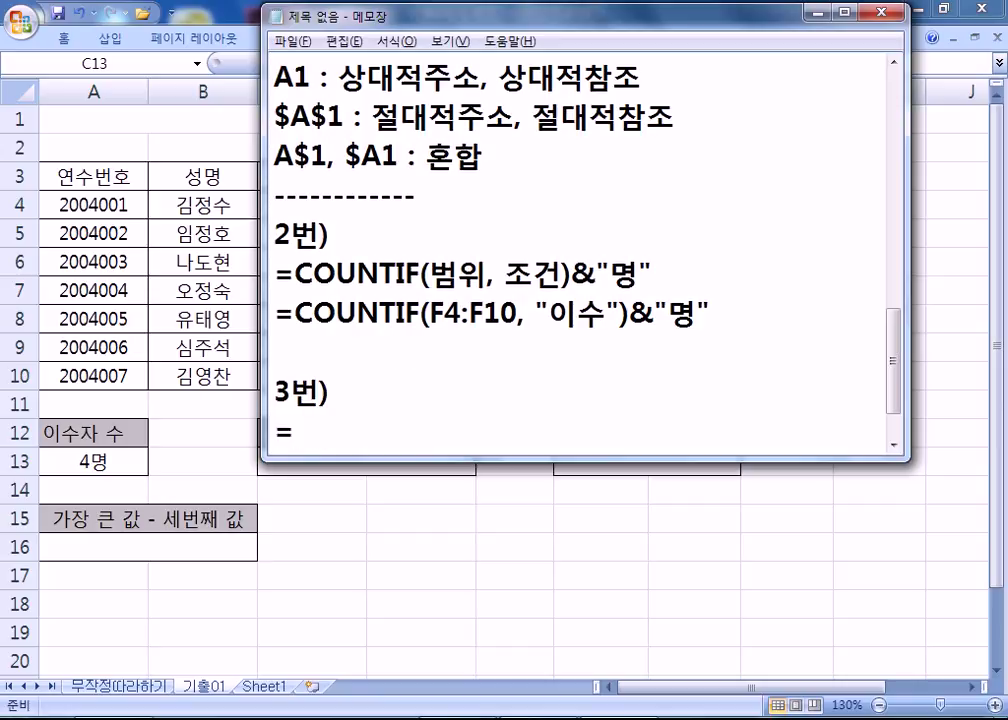
pyautogui.write('채ㅕㅜ샤')
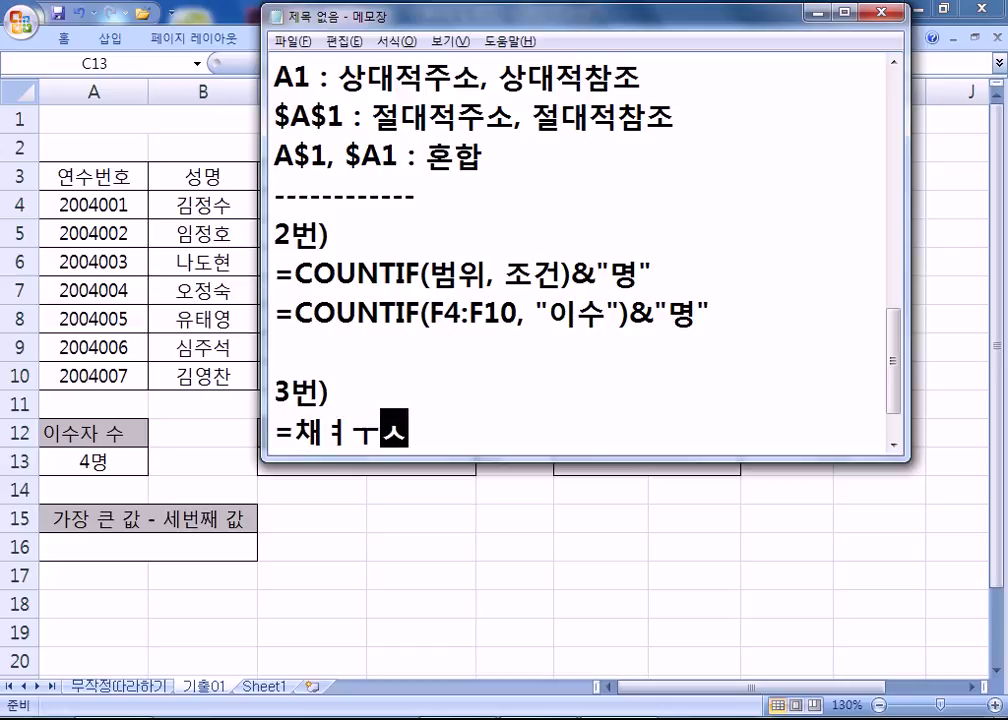
pyautogui.press('BackSpace')
pyautogui.press('BackSpace')
pyautogui.press('BackSpace')
pyautogui.press('BackSpace')
pyautogui.write('COUNTIF(')
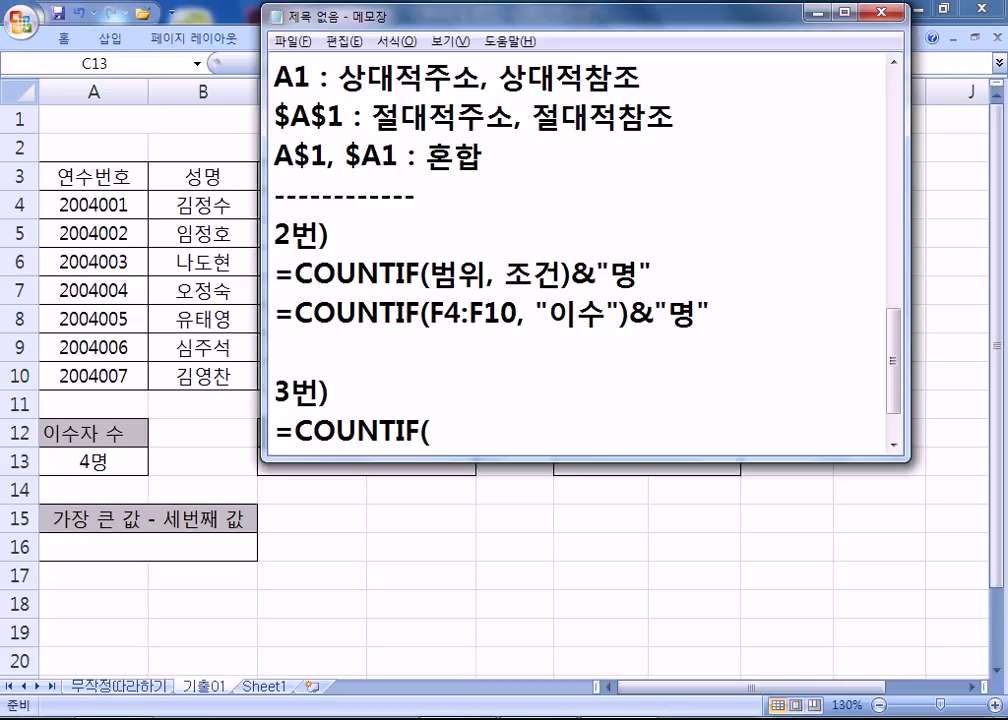
# - Replace the partial =COUNTIF( line under 3번) with a copy of =COUNTIF(F4:F10, "이수")&"명" from the 2번) section
pyautogui.hotkey('alt', 'Tab')
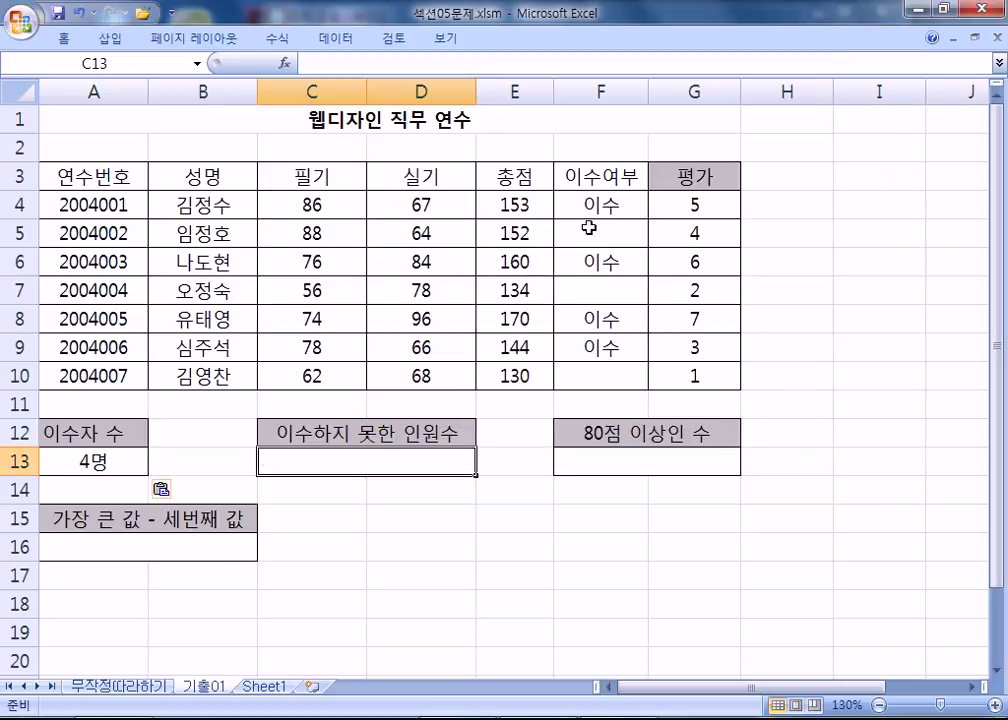
pyautogui.hotkey('alt', 'Tab')
pyautogui.moveTo(276, 313); pyautogui.dragTo(278, 350)
pyautogui.hotkey('ctrl', 'c')
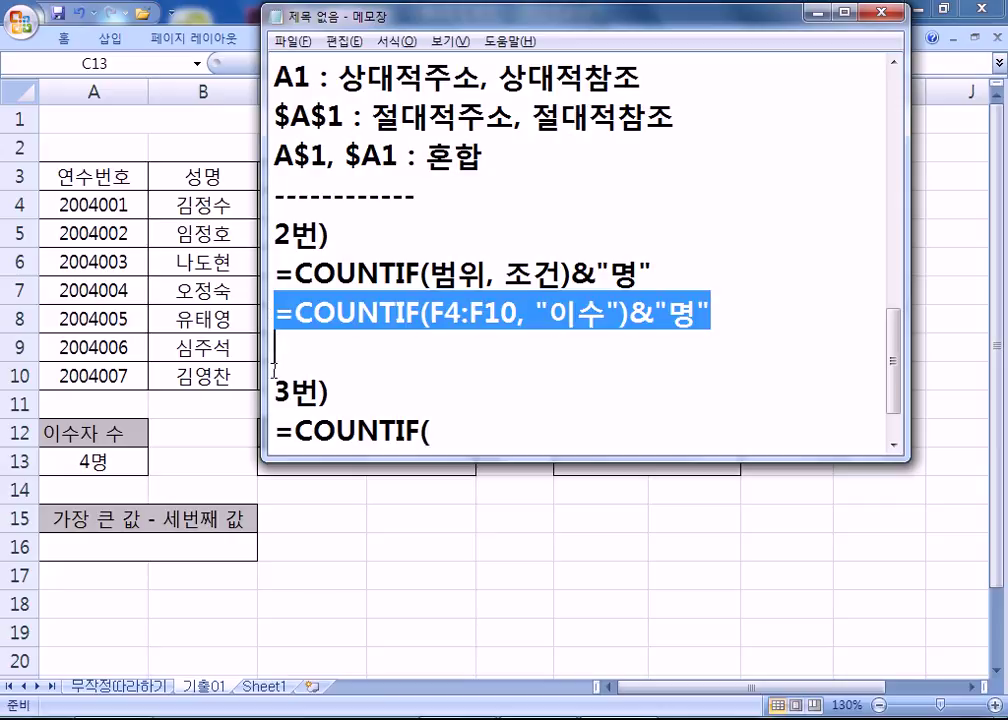
pyautogui.moveTo(278, 431); pyautogui.dragTo(272, 427)
pyautogui.click(272, 354)
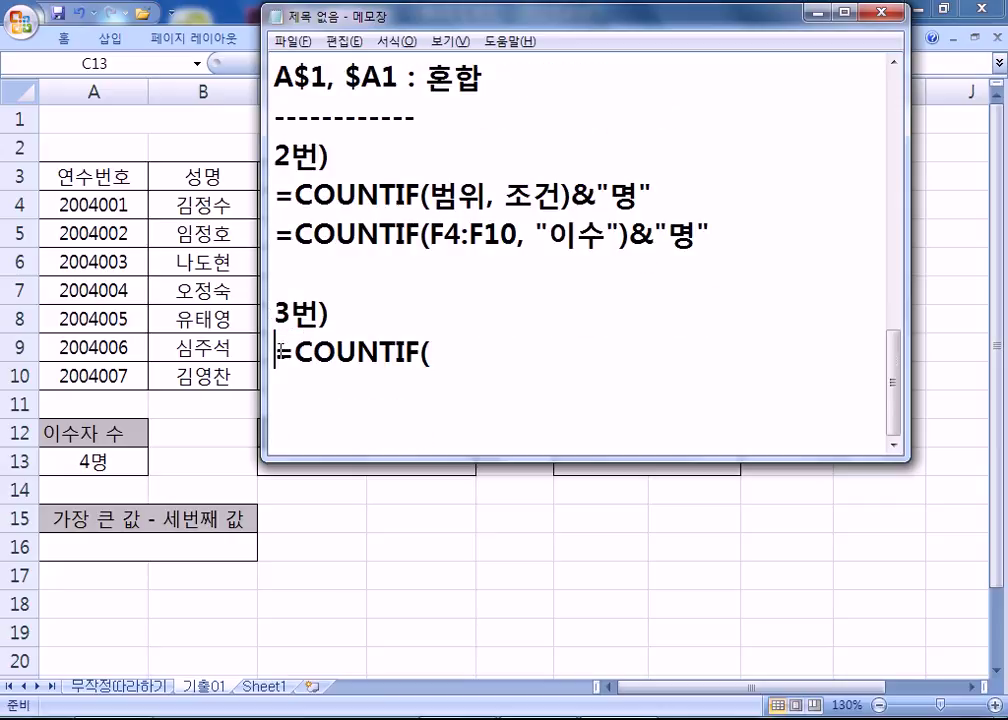
pyautogui.hotkey('shift', 'End')
pyautogui.hotkey('ctrl', 'v')
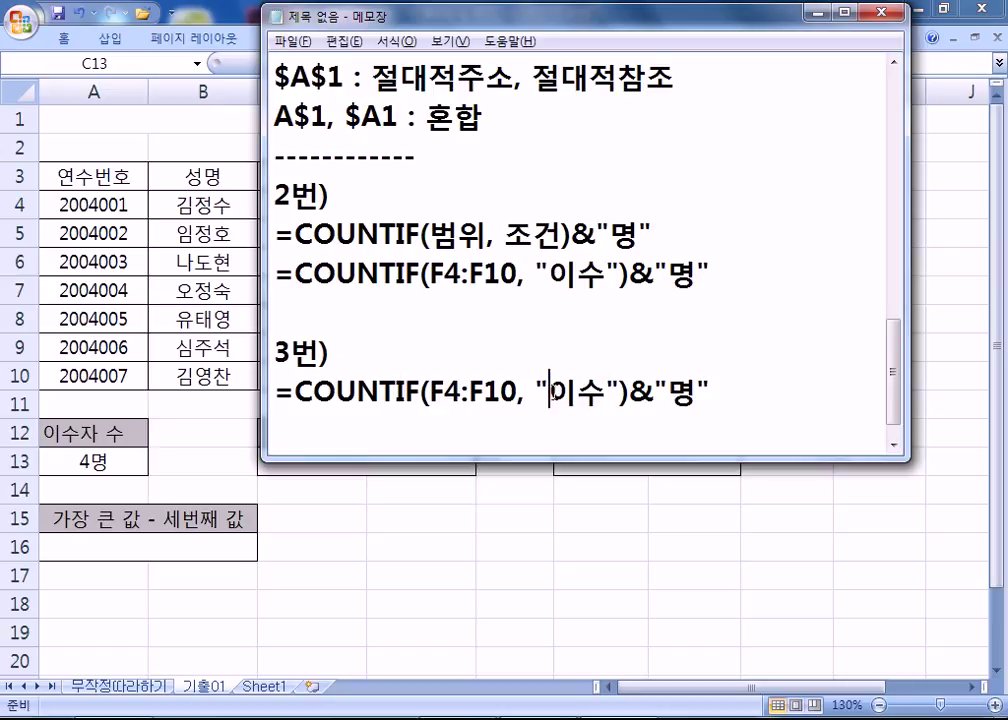
# - Change the criterion of the 3번) formula to "" in the notes, and check the blank 이수여부 cells F5, F7 and F10 in Excel
pyautogui.moveTo(549, 393); pyautogui.dragTo(598, 392)
pyautogui.press('Delete')
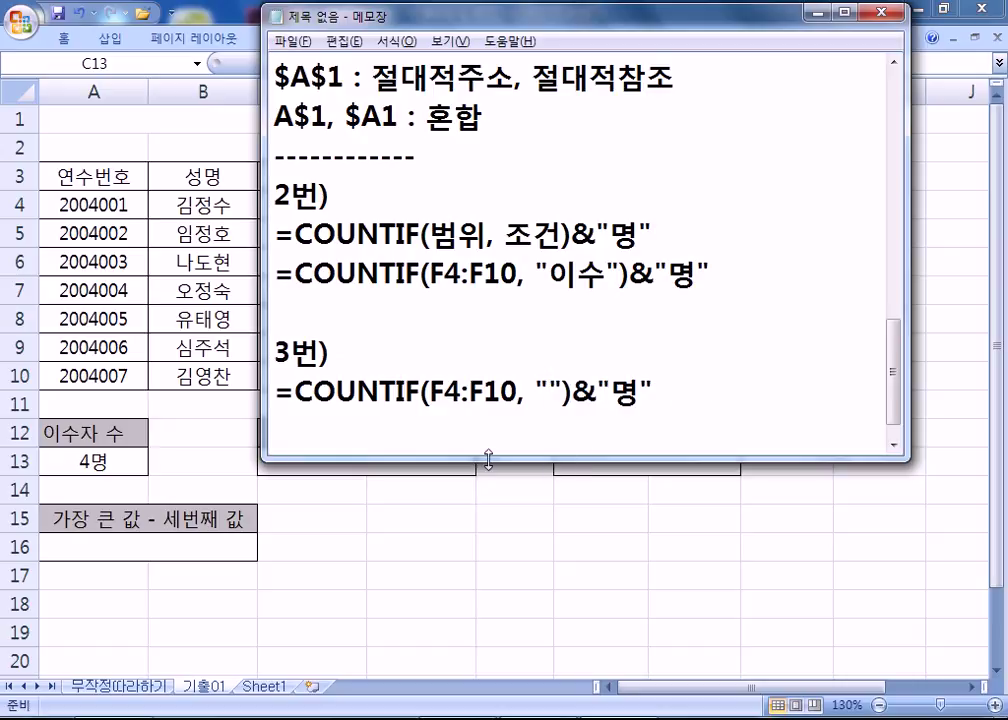
pyautogui.click(349, 427)
pyautogui.hotkey('alt', 'Tab')
pyautogui.click(587, 231)
pyautogui.click(586, 293)
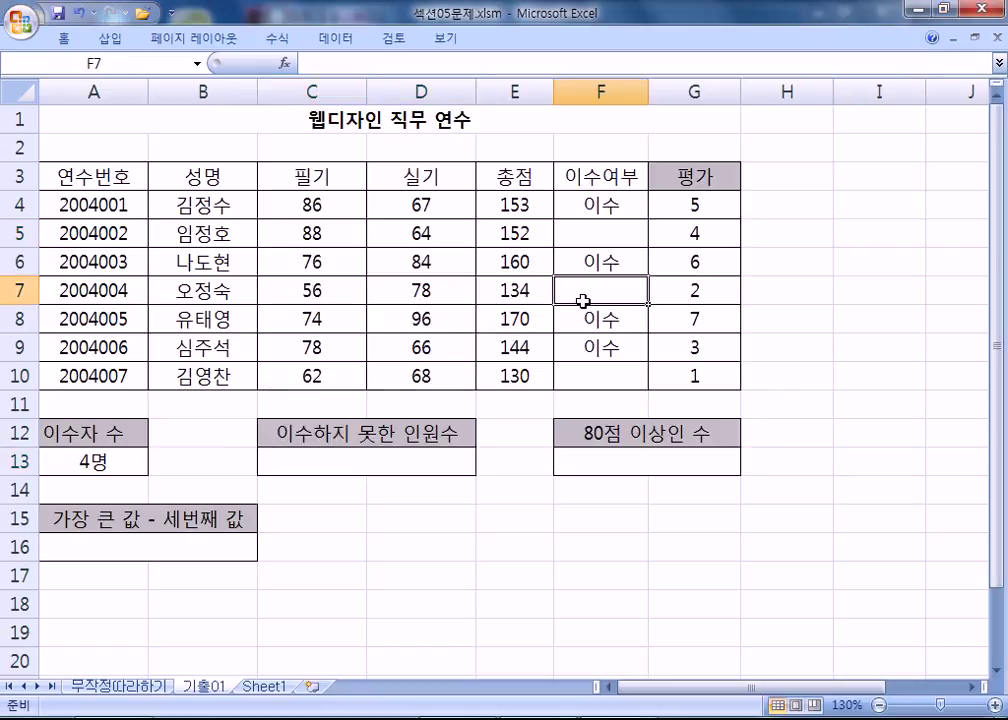
pyautogui.click(583, 375)
# - Copy =COUNTIF(F4:F10, "")&"명" from the notes into cell C13 of the 기출01 sheet in Excel
pyautogui.hotkey('alt', 'Tab')
pyautogui.press('End')
pyautogui.hotkey('shift', 'Home')
pyautogui.hotkey('ctrl', 'c')
pyautogui.hotkey('alt', 'Tab')
pyautogui.click(362, 462)
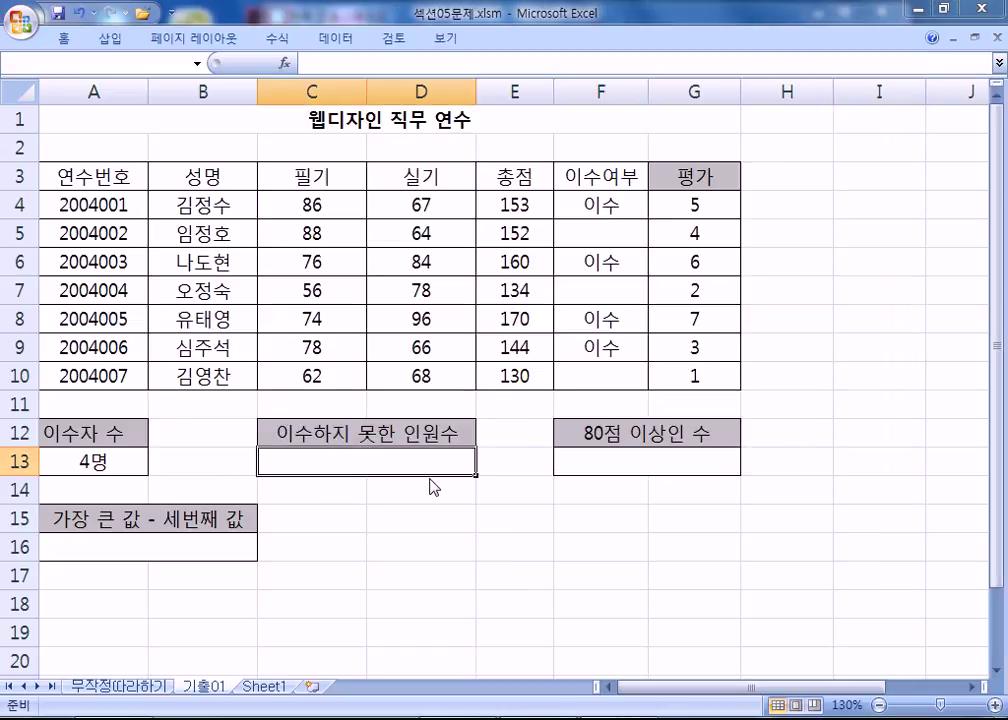
pyautogui.hotkey('ctrl', 'v')
pyautogui.click(456, 414)
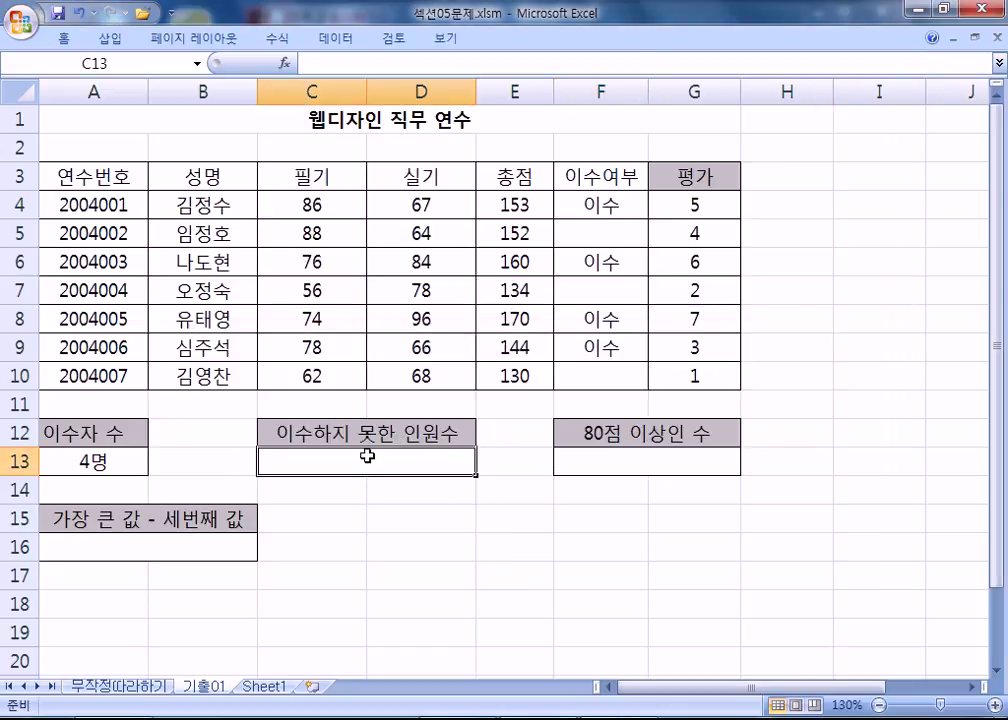
pyautogui.doubleClick(398, 457)
pyautogui.hotkey('ctrl', 'v')
pyautogui.press('Return')
pyautogui.click(398, 460)
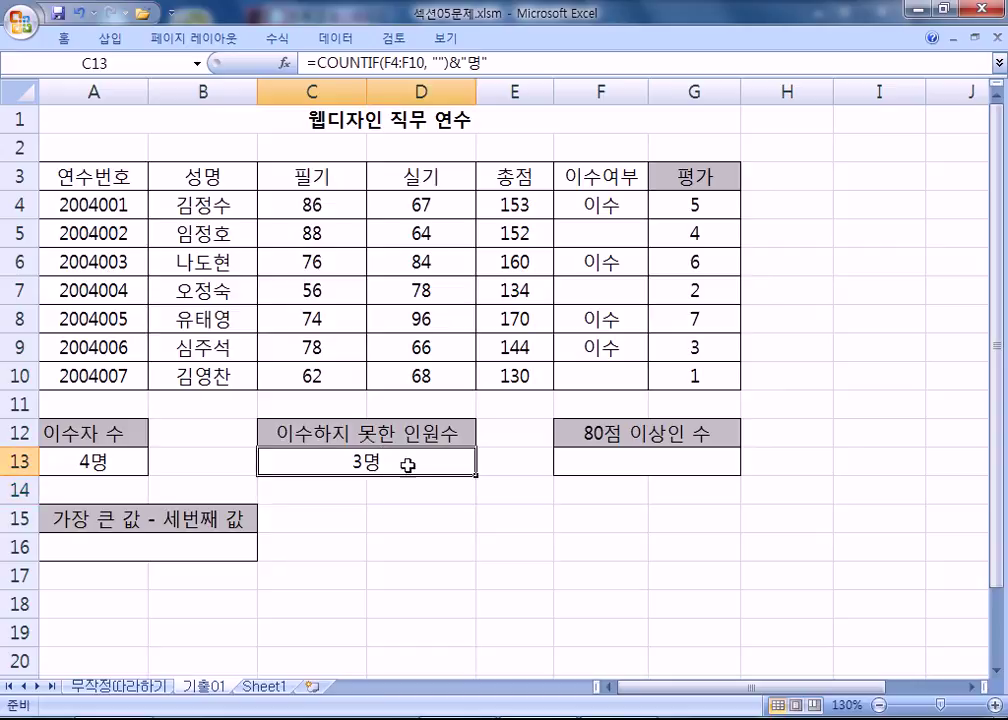
# - Duplicate the =COUNTIF(F4:F10, "")&"명" line directly below itself in the Notepad notes
pyautogui.hotkey('alt', 'Tab')
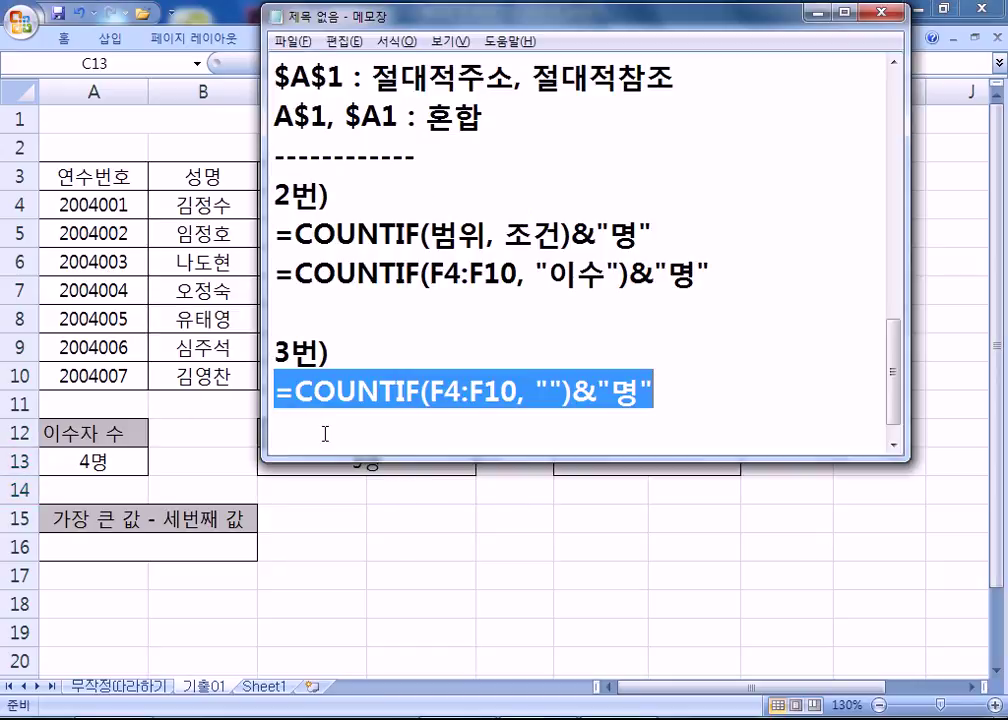
pyautogui.click(320, 432)
pyautogui.hotkey('ctrl', 'v')
pyautogui.click(650, 390)
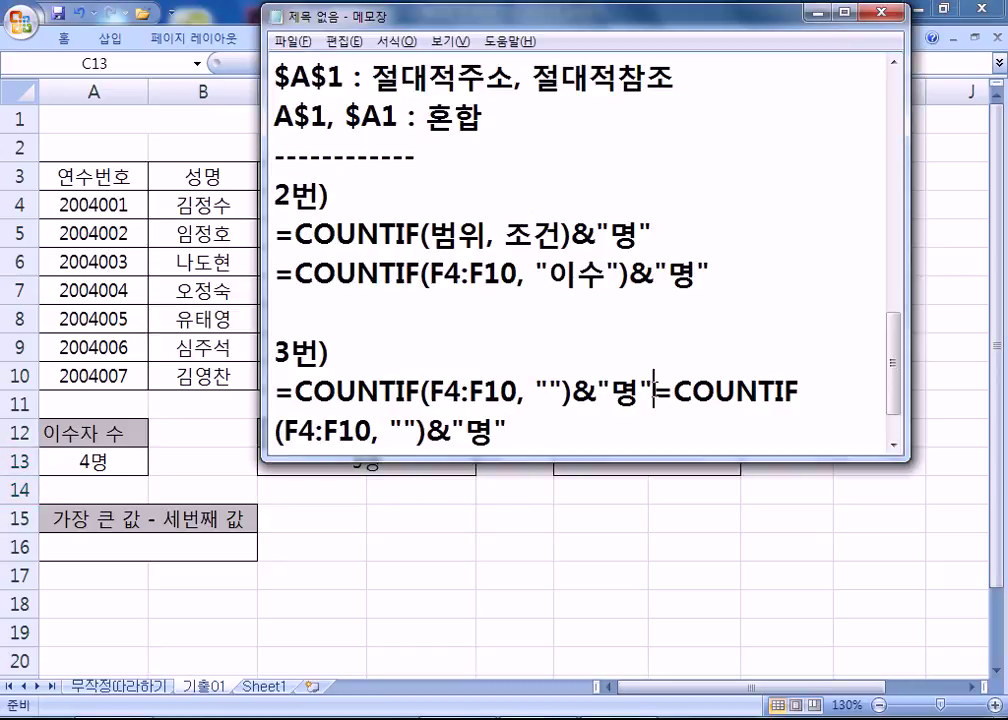
pyautogui.press('Return')
# - Rewrite the second formula under 3번) as =COUNTBLANK(F4:F10)&"명"
pyautogui.click(399, 432)
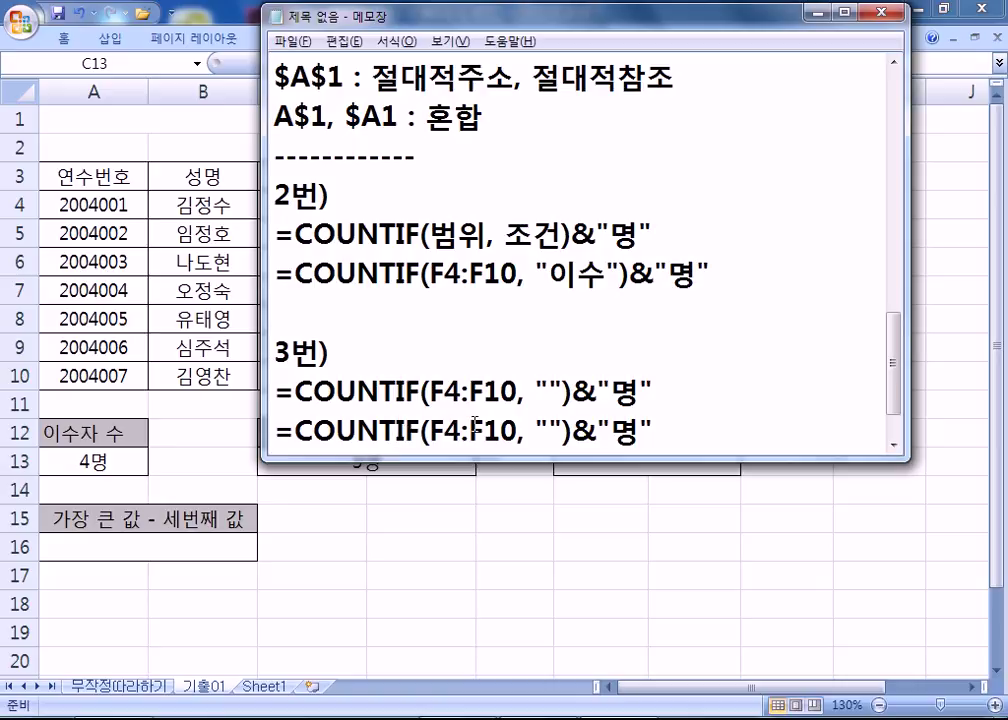
pyautogui.write('BLANK')
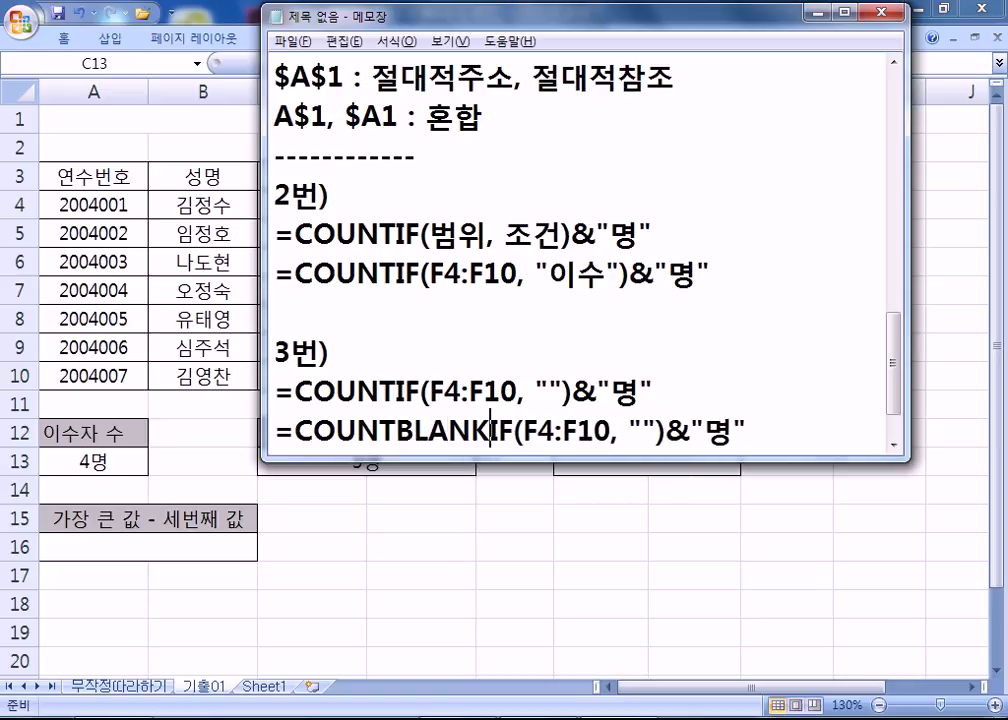
pyautogui.press('Delete')
pyautogui.press('Delete')
pyautogui.press('Right')
pyautogui.press('Right')
pyautogui.press('Right')
pyautogui.press('Right')
pyautogui.press('Right')
pyautogui.press('Right')
pyautogui.press('Right')
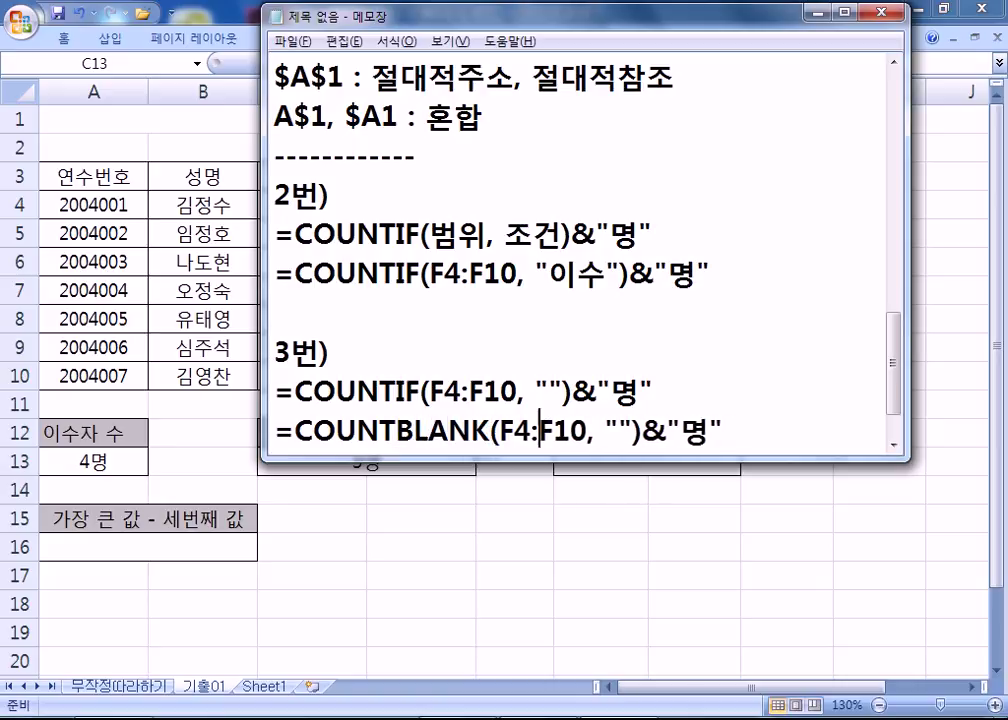
pyautogui.press('Delete')
pyautogui.press('Delete')
pyautogui.press('Delete')
pyautogui.press('Delete')
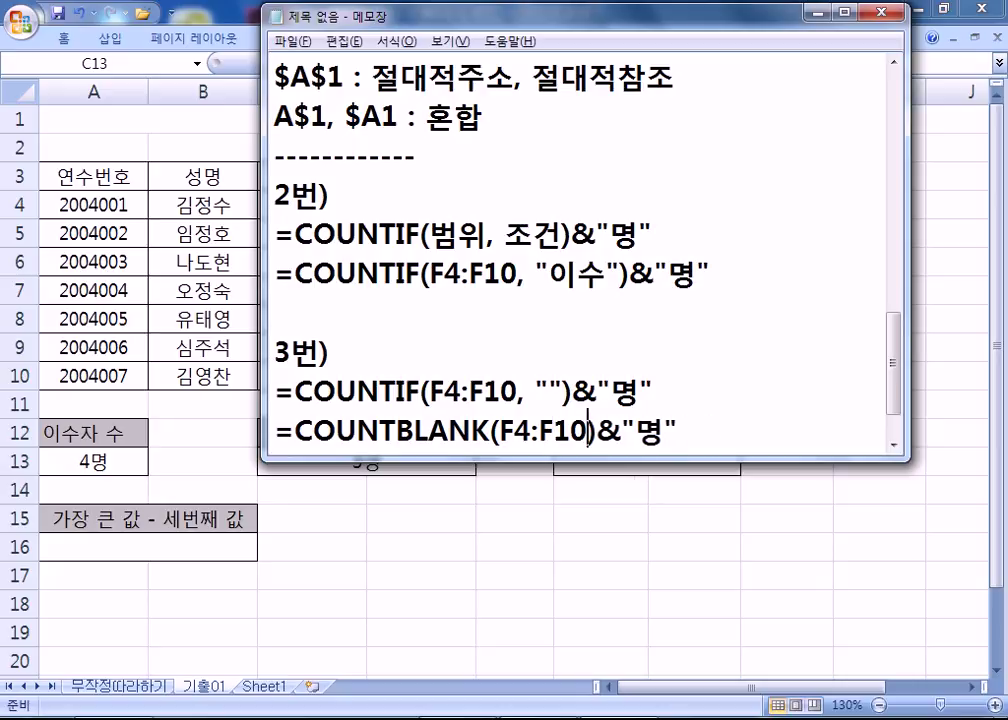
# - Compare the COUNTIF and COUNTBLANK formulas under 3번) in the notes, and examine the range F4:F10 in Excel
pyautogui.scroll(-1, 490, 434)
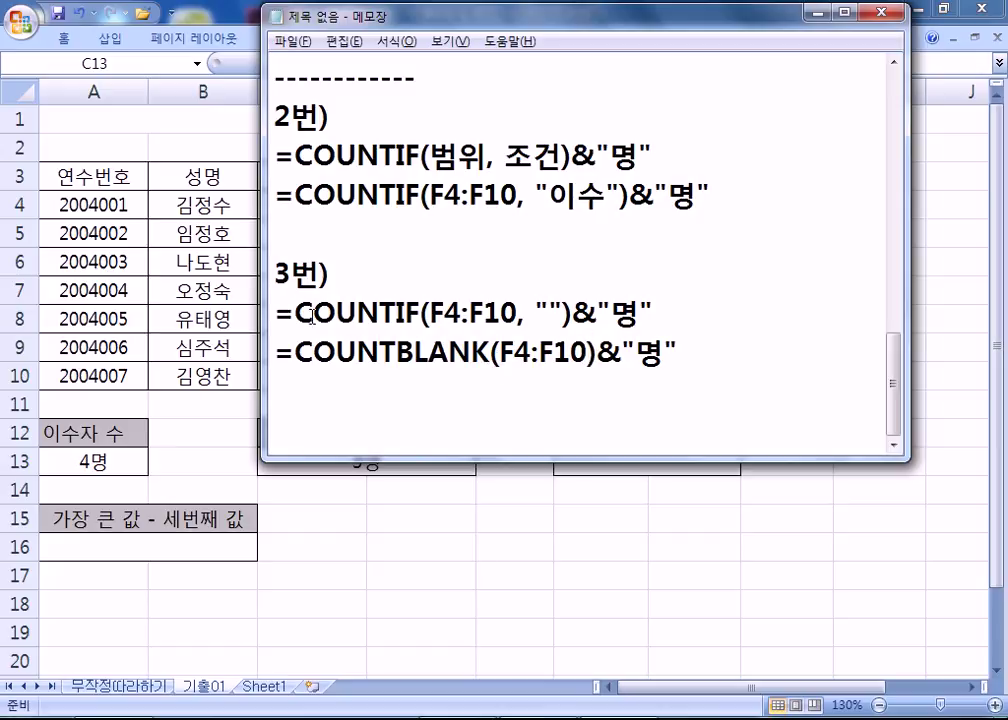
pyautogui.moveTo(281, 311); pyautogui.dragTo(668, 315)
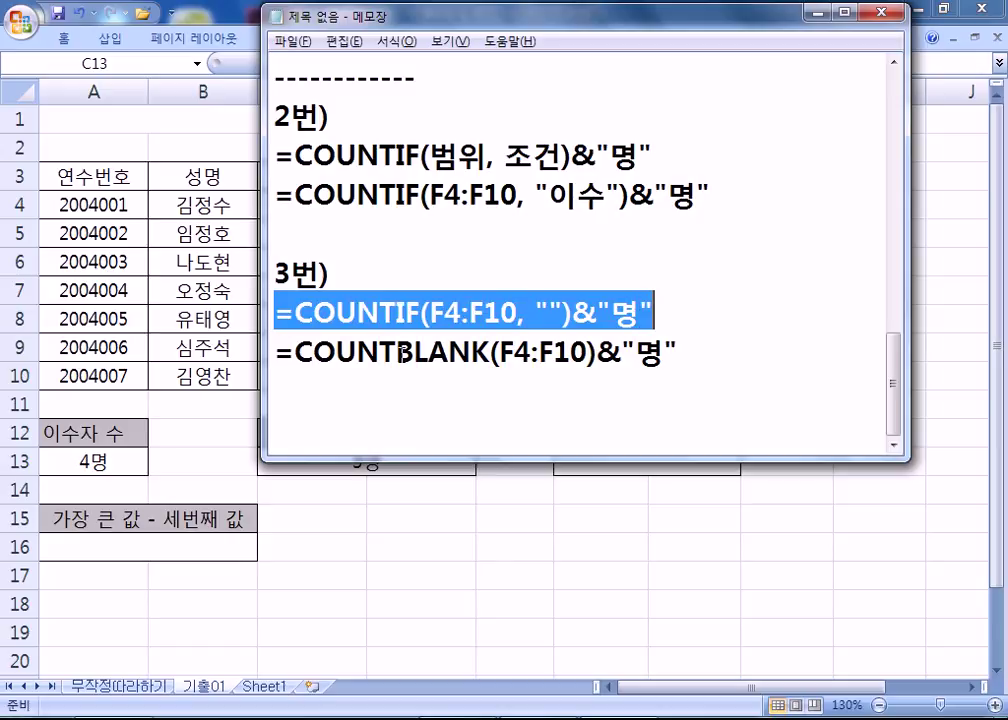
pyautogui.moveTo(272, 353); pyautogui.dragTo(275, 390)
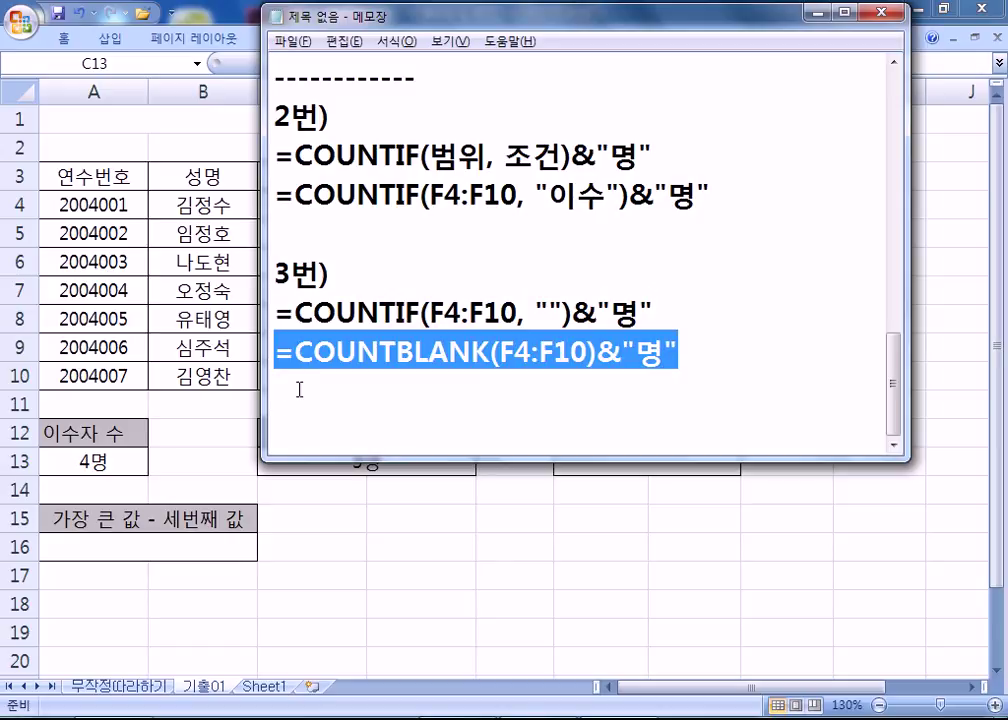
pyautogui.click(300, 389)
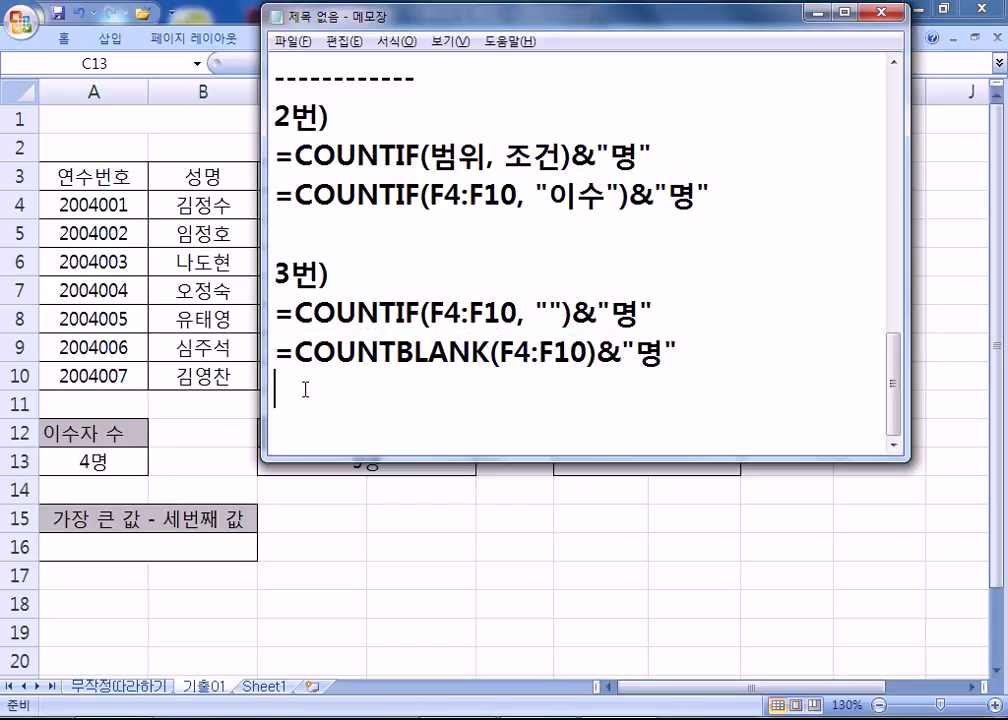
pyautogui.moveTo(278, 314); pyautogui.dragTo(675, 313)
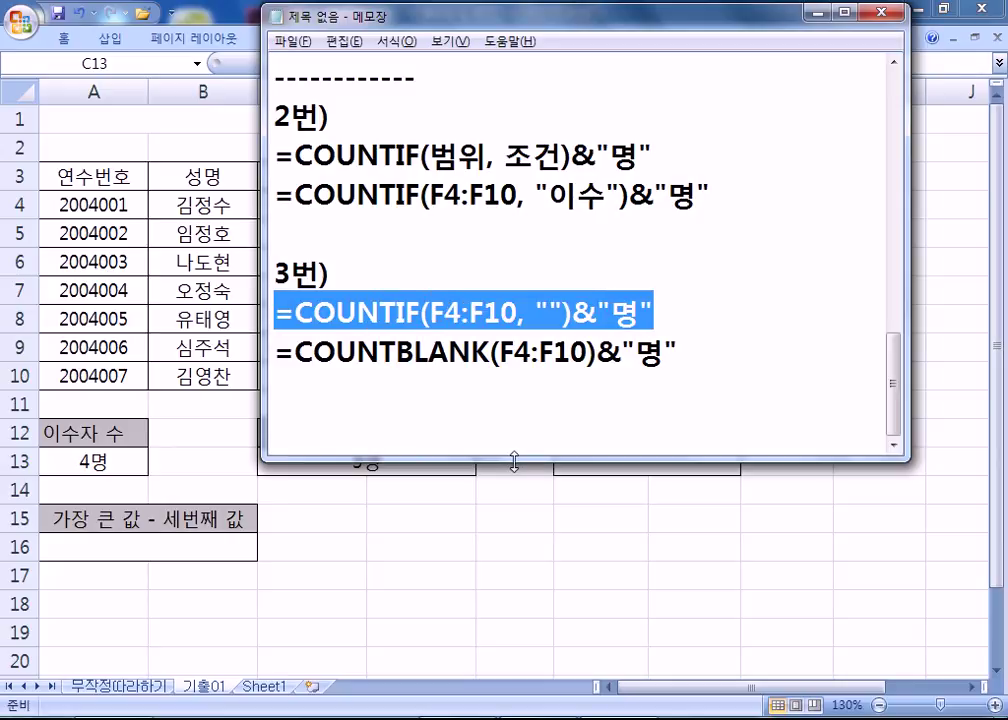
pyautogui.click(358, 382)
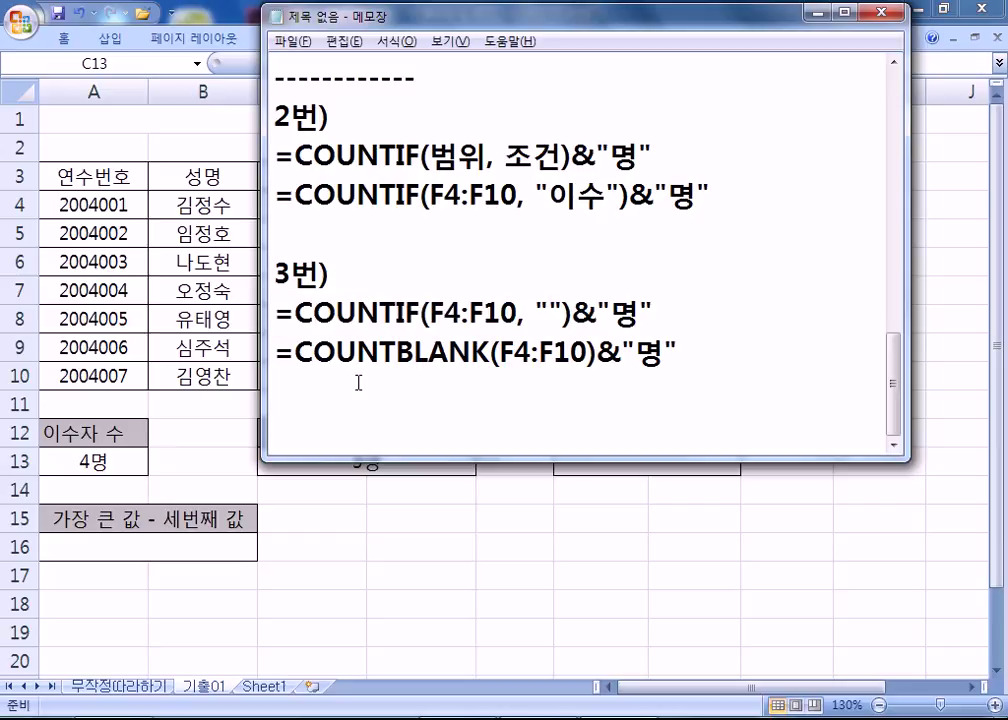
pyautogui.moveTo(537, 313); pyautogui.dragTo(557, 332)
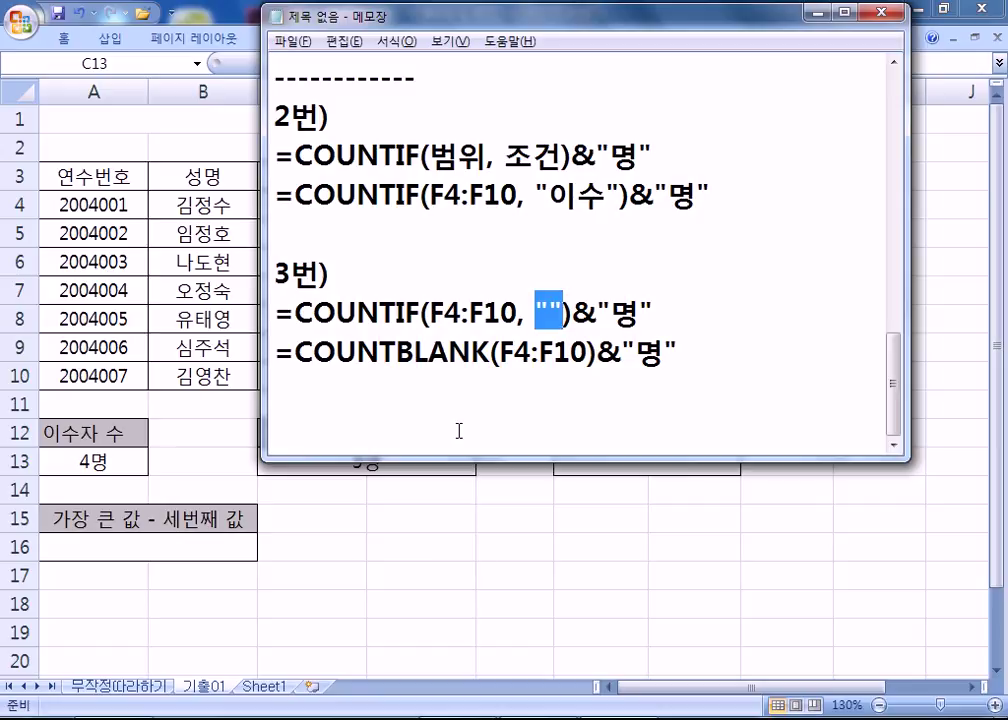
pyautogui.click(376, 403)
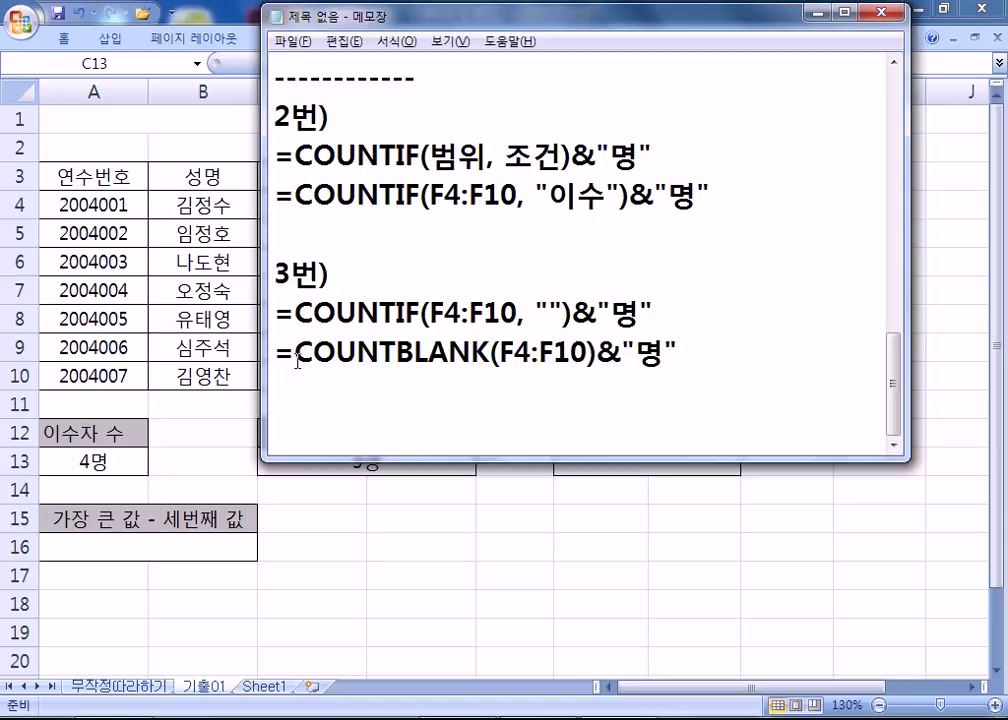
pyautogui.moveTo(295, 350); pyautogui.dragTo(490, 352)
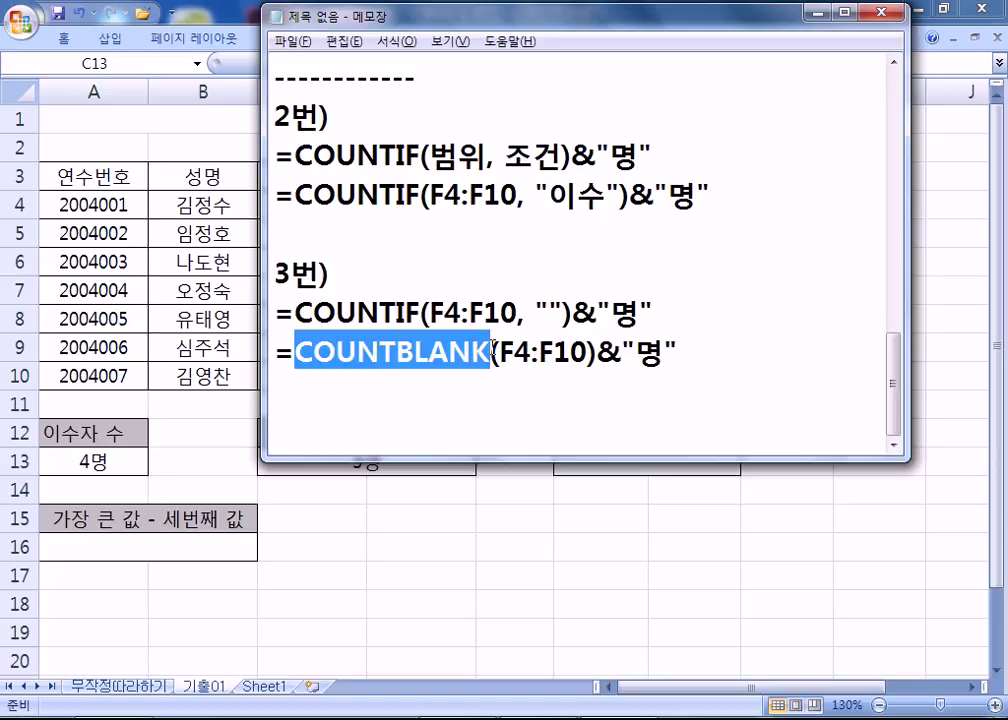
pyautogui.hotkey('alt', 'Tab')
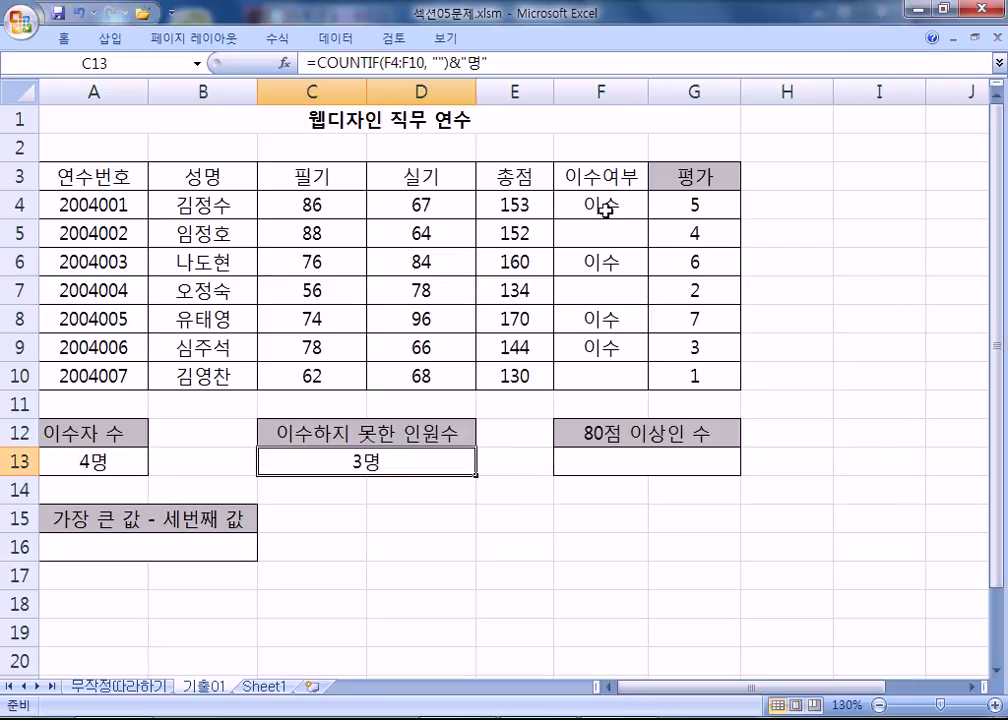
pyautogui.moveTo(604, 206); pyautogui.dragTo(596, 378)
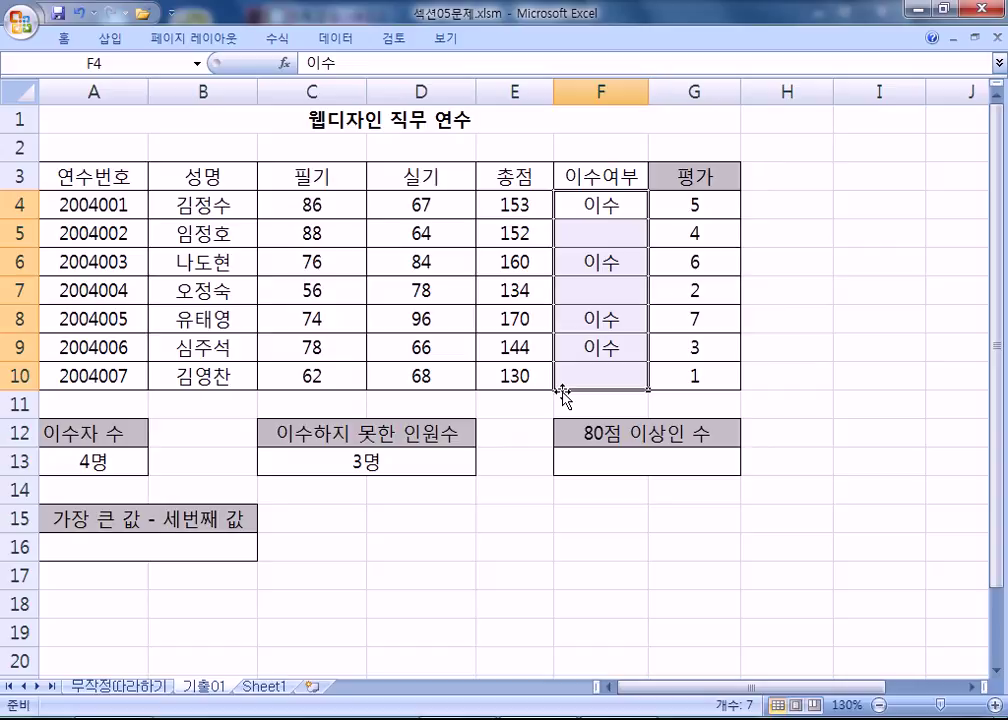
# - Select cell F13 in Excel, and add a 4번) heading below the COUNTBLANK formula in the Notepad notes
pyautogui.click(631, 461)
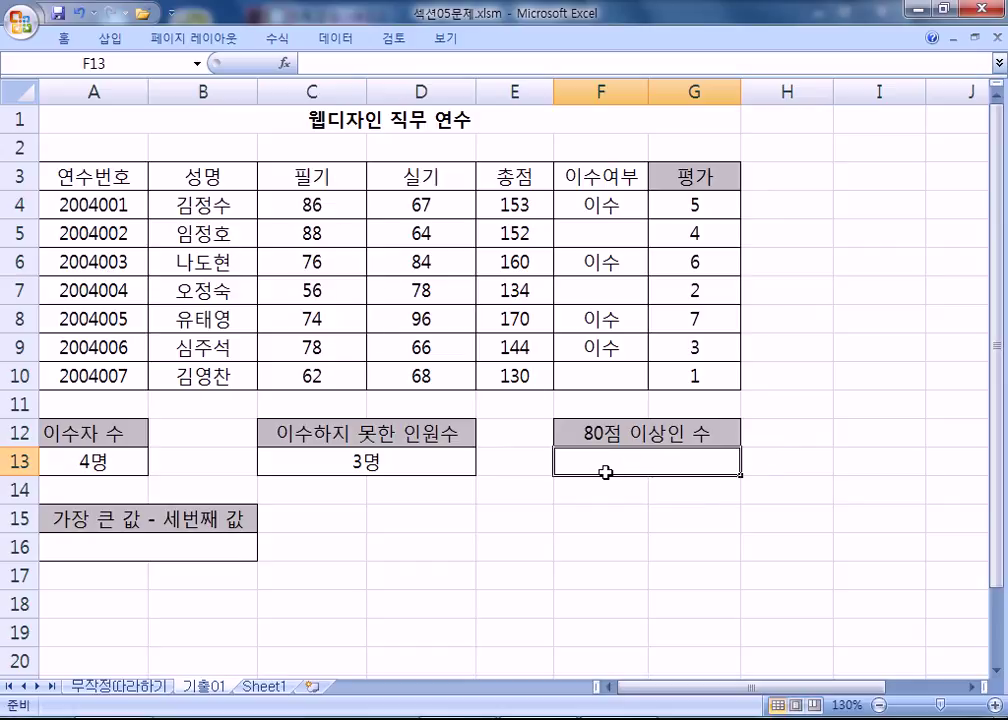
pyautogui.hotkey('alt', 'Tab')
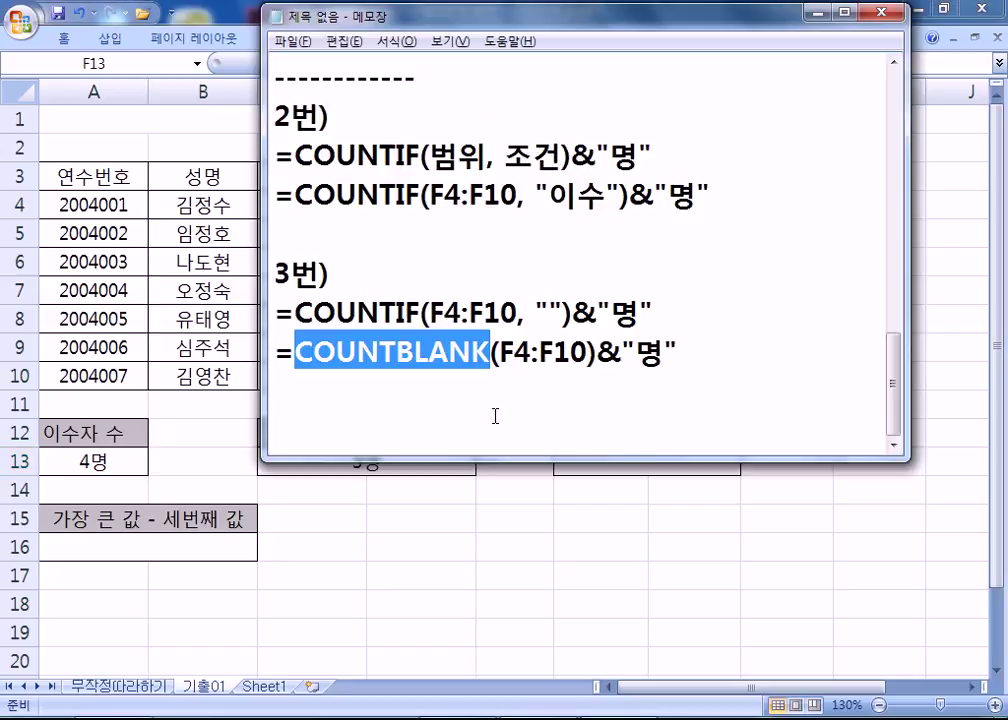
pyautogui.click(495, 412)
pyautogui.write('4QJS')
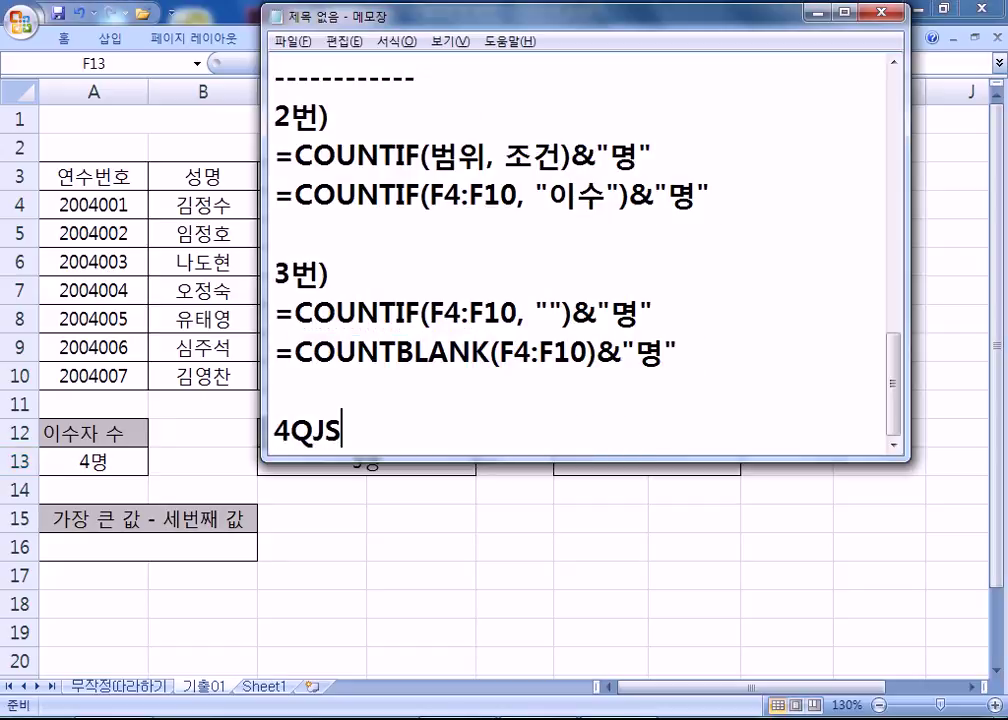
pyautogui.press('BackSpace')
pyautogui.press('BackSpace')
pyautogui.press('Hangul')
pyautogui.write('번)')
pyautogui.press('Return')
# - Write =COUNTIF(C4:C10, ">=80") under the 4번) heading
pyautogui.write('=COUNIT')
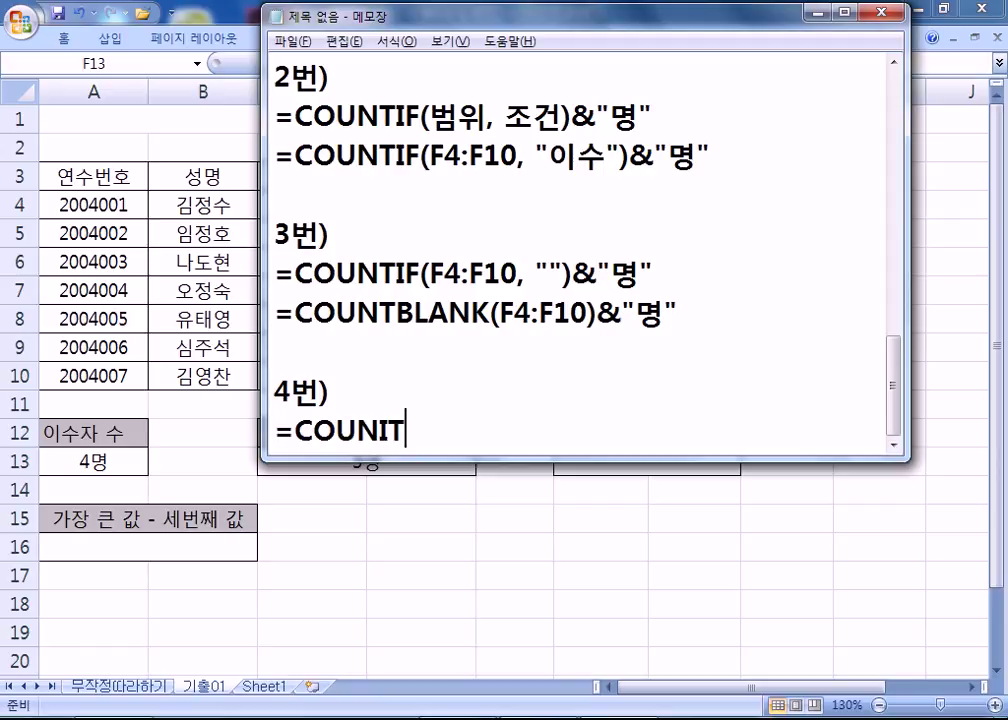
pyautogui.press('BackSpace')
pyautogui.write('F')
pyautogui.press('Left')
pyautogui.press('Left')
pyautogui.write('T')
pyautogui.press('End')
pyautogui.write('(')
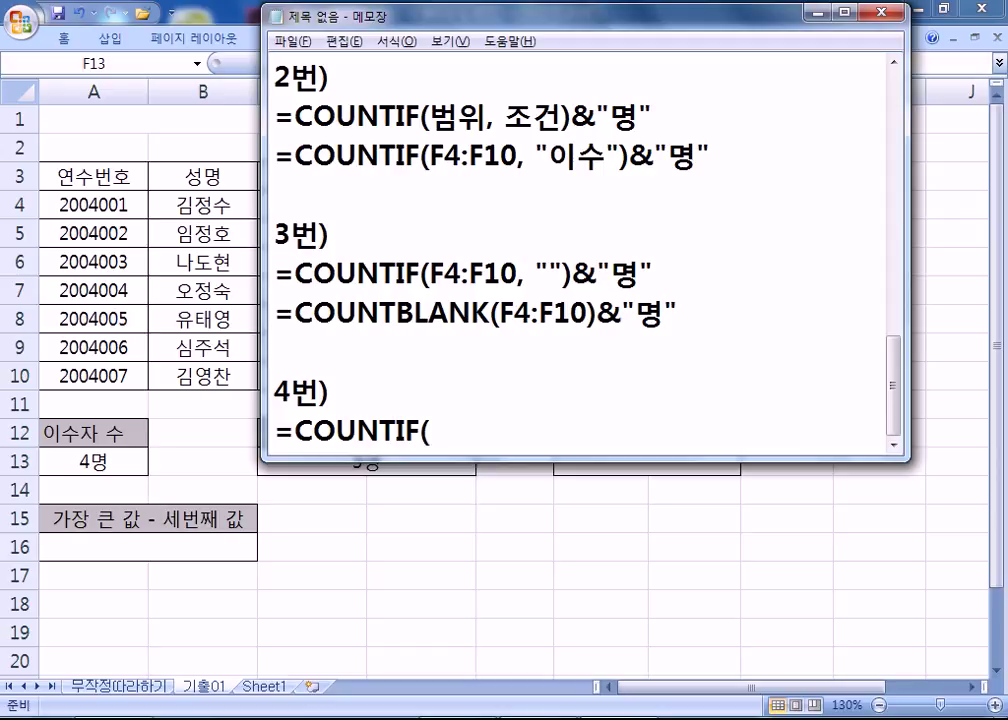
pyautogui.hotkey('alt', 'Tab')
pyautogui.hotkey('alt', 'Tab')
pyautogui.write('C4:C')
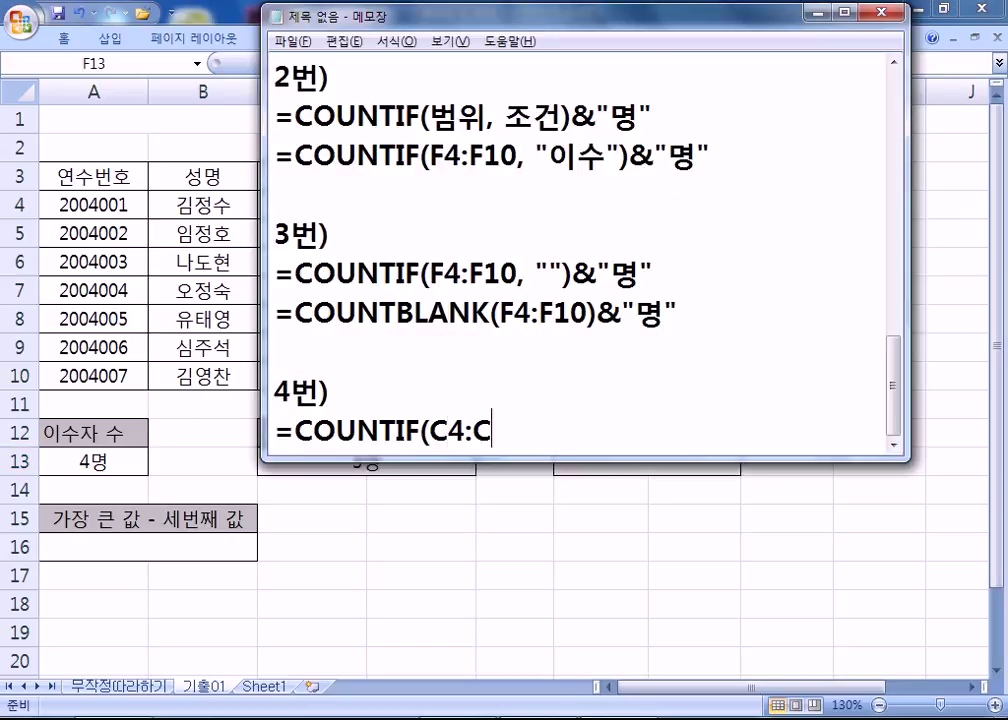
pyautogui.write('10, ">=80")')
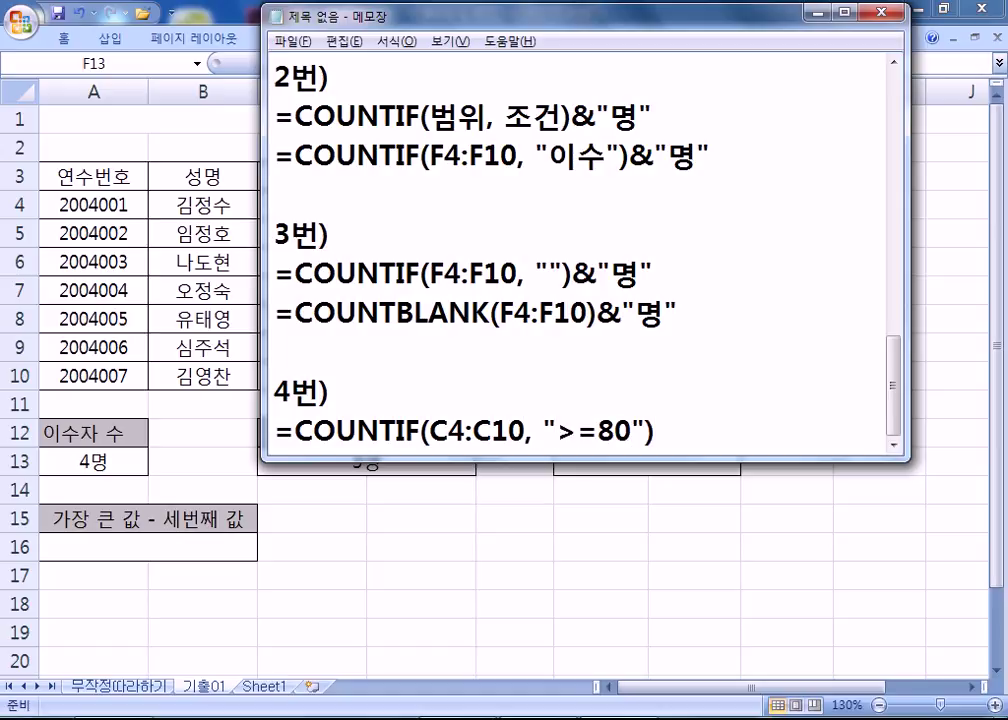
# - Extend the 4번) formula with +COUNTIF(D4:D10, ">=80")&"명"
pyautogui.write('+COUNTIF(')
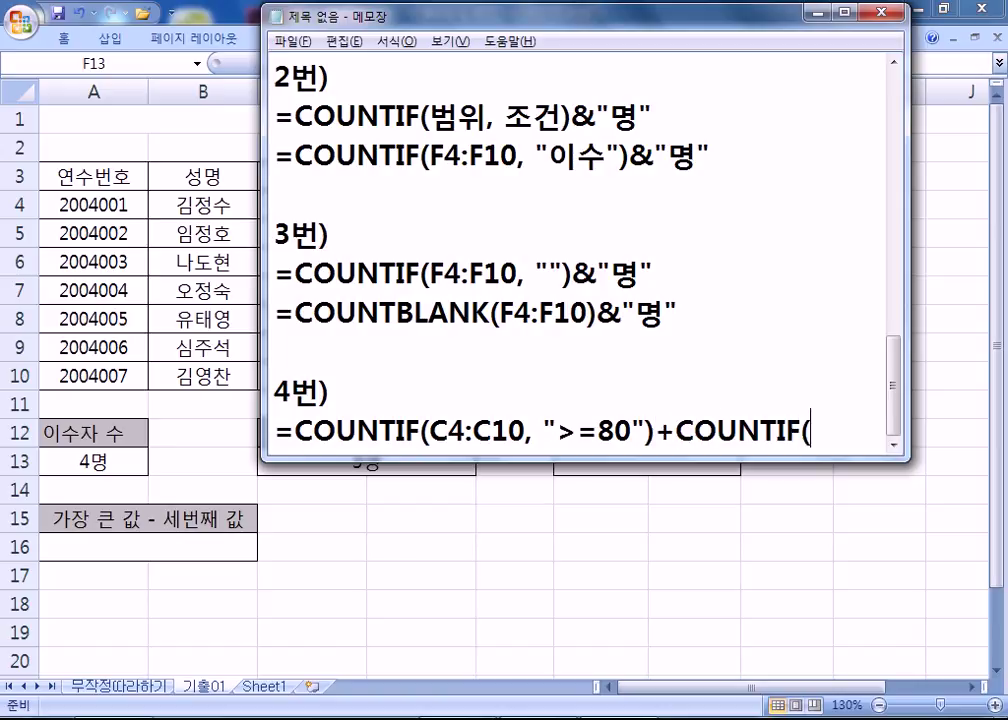
pyautogui.write('D4l:')
pyautogui.press('BackSpace')
pyautogui.press('BackSpace')
pyautogui.write(':D')
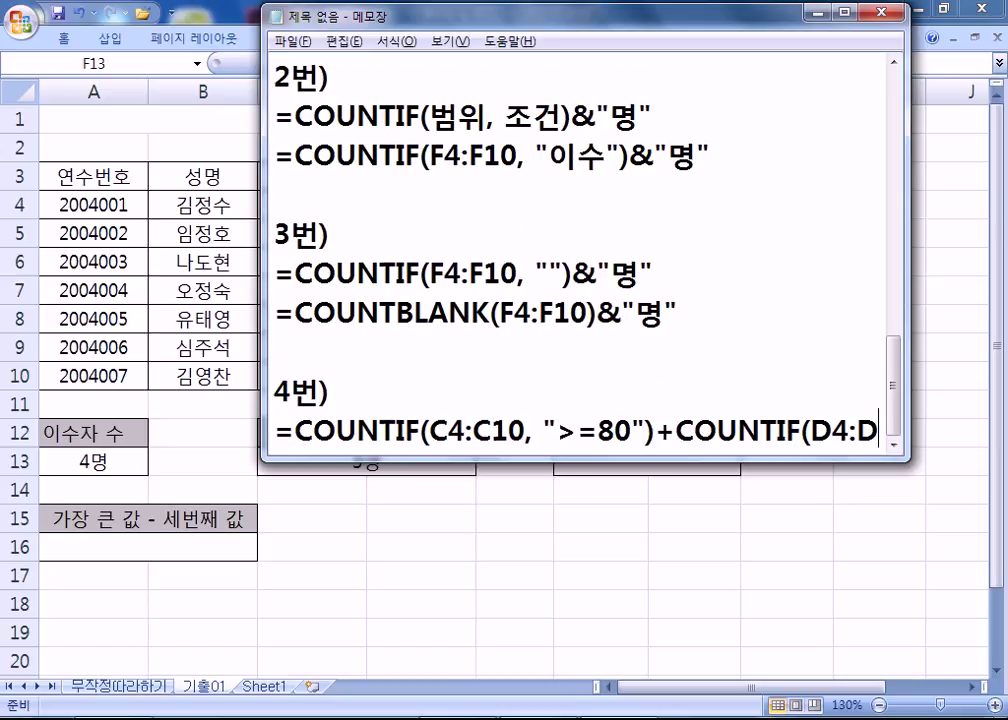
pyautogui.write('10, ">=80"')
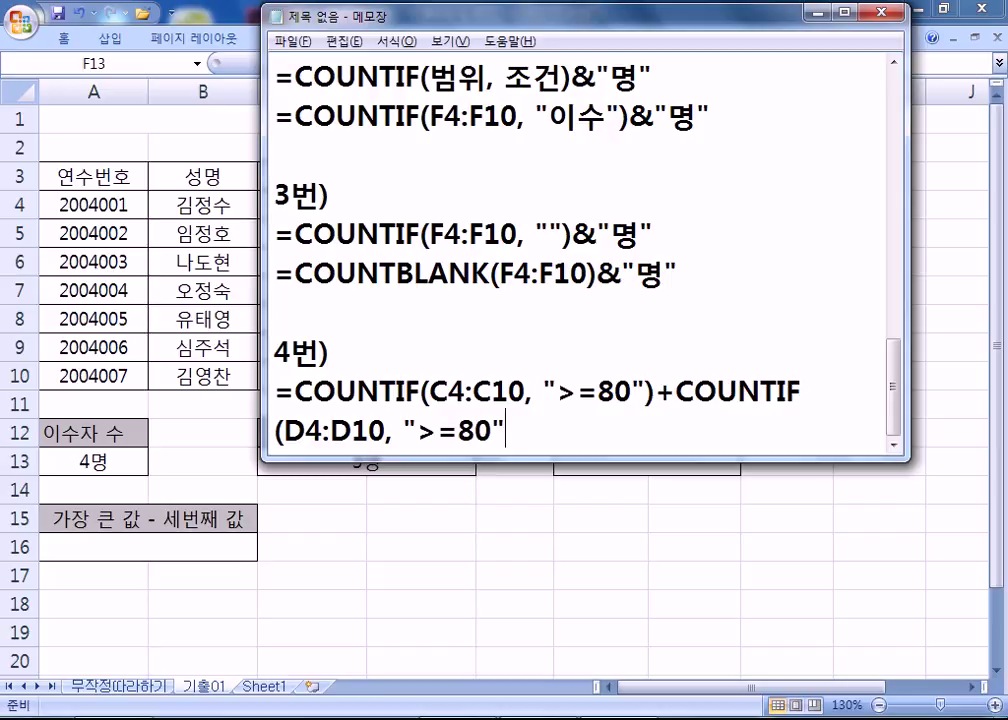
pyautogui.write(')&"A')
pyautogui.press('BackSpace')
pyautogui.press('Hangul')
pyautogui.write('명"')
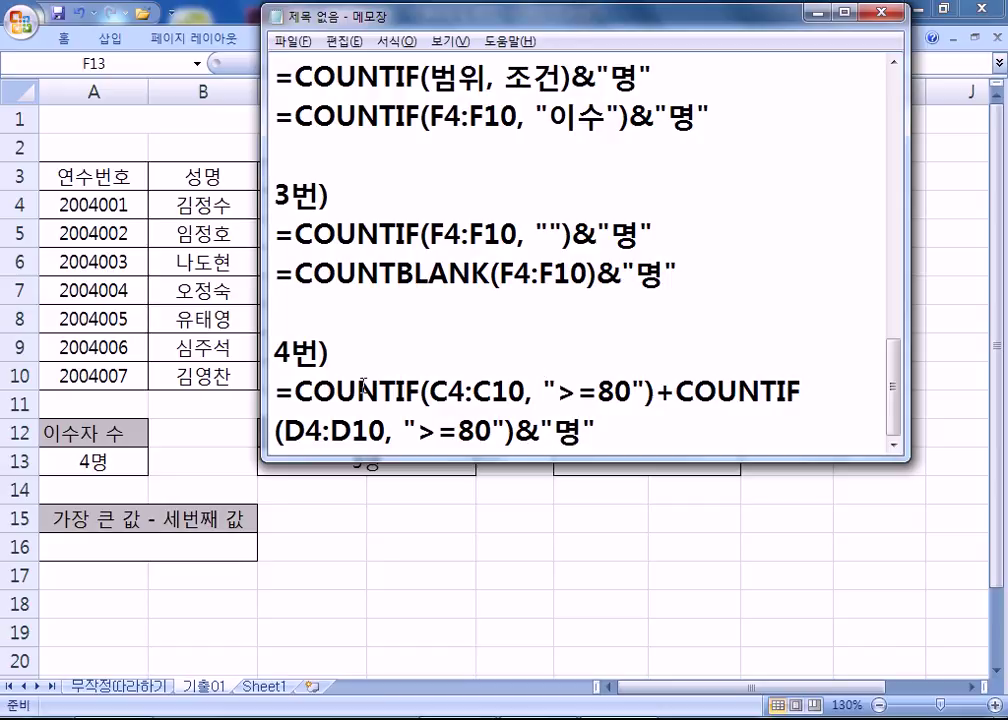
# - Widen and heighten the Notepad window so the 4번) formula fits on one line, and add blank lines below it
pyautogui.moveTo(262, 427); pyautogui.dragTo(5, 357)
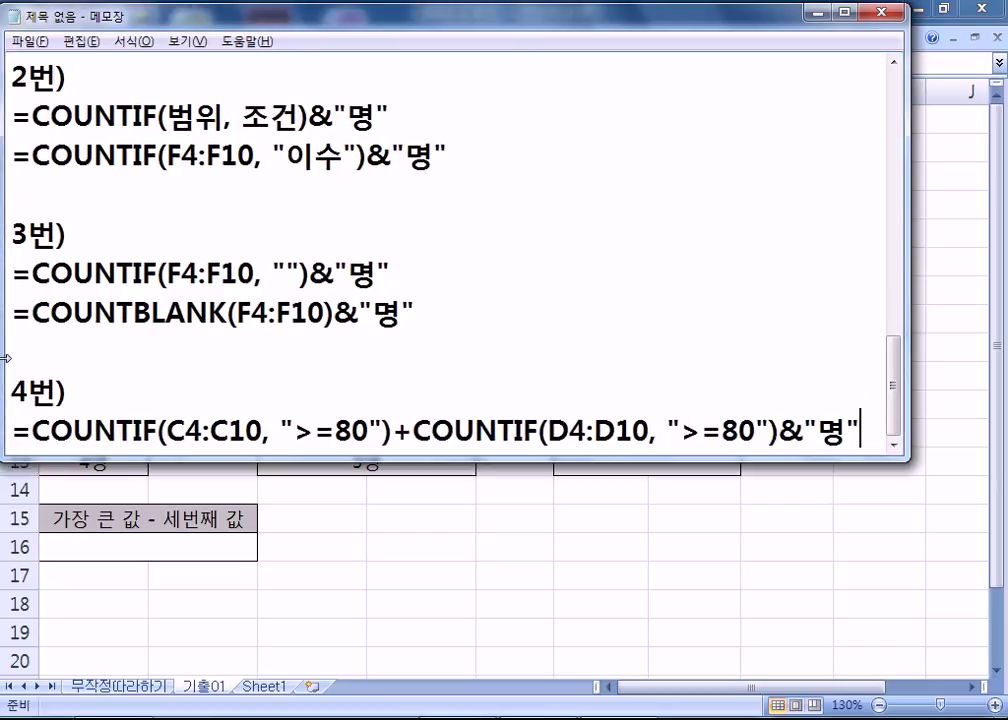
pyautogui.moveTo(288, 459); pyautogui.dragTo(281, 549)
pyautogui.press('Return')
pyautogui.press('Return')
pyautogui.press('Return')
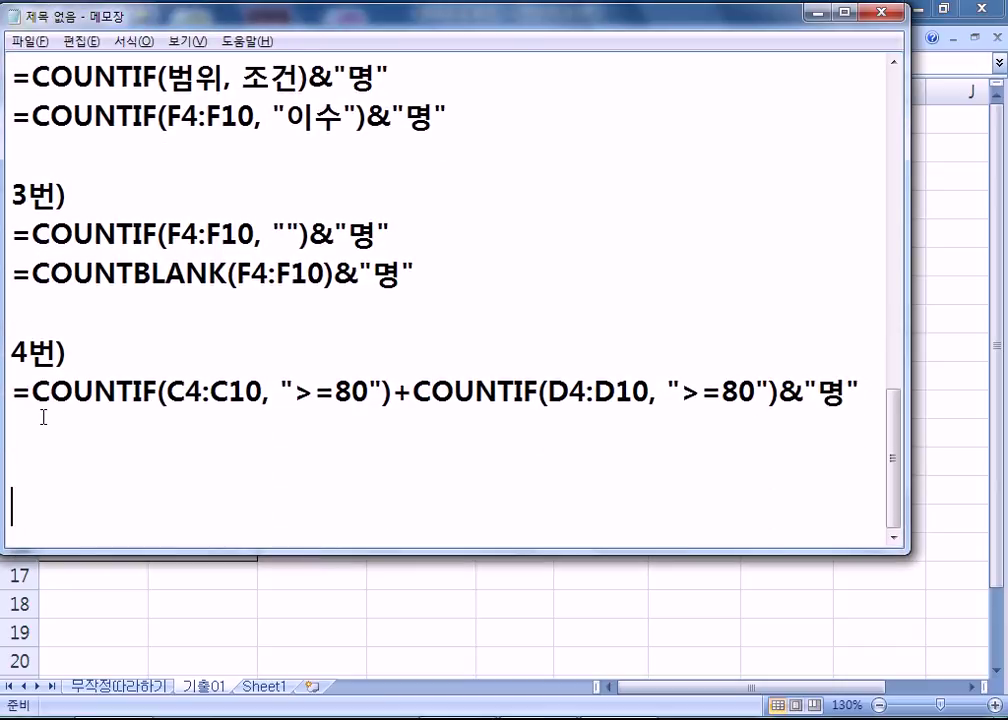
# - Copy =COUNTIF(C4:C10, ">=80")+COUNTIF(D4:D10, ">=80")&"명" from the notes into cell F13 in Excel
pyautogui.moveTo(9, 390); pyautogui.dragTo(871, 398)
pyautogui.hotkey('ctrl', 'c')
pyautogui.hotkey('alt', 'Tab')
pyautogui.doubleClick(595, 455)
pyautogui.hotkey('ctrl', 'v')
pyautogui.press('Return')
pyautogui.click(662, 458)
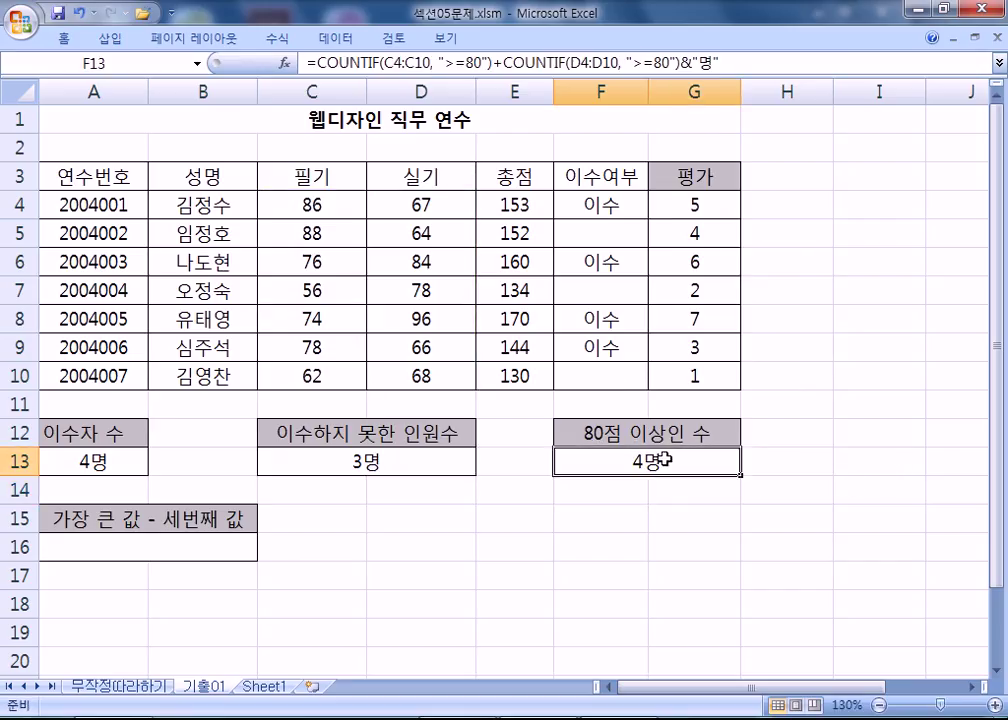
# - Clear cell F13 in Excel and begin a new COUNTIF formula there with the range C4:C10
pyautogui.hotkey('alt', 'Tab')
pyautogui.click(583, 450)
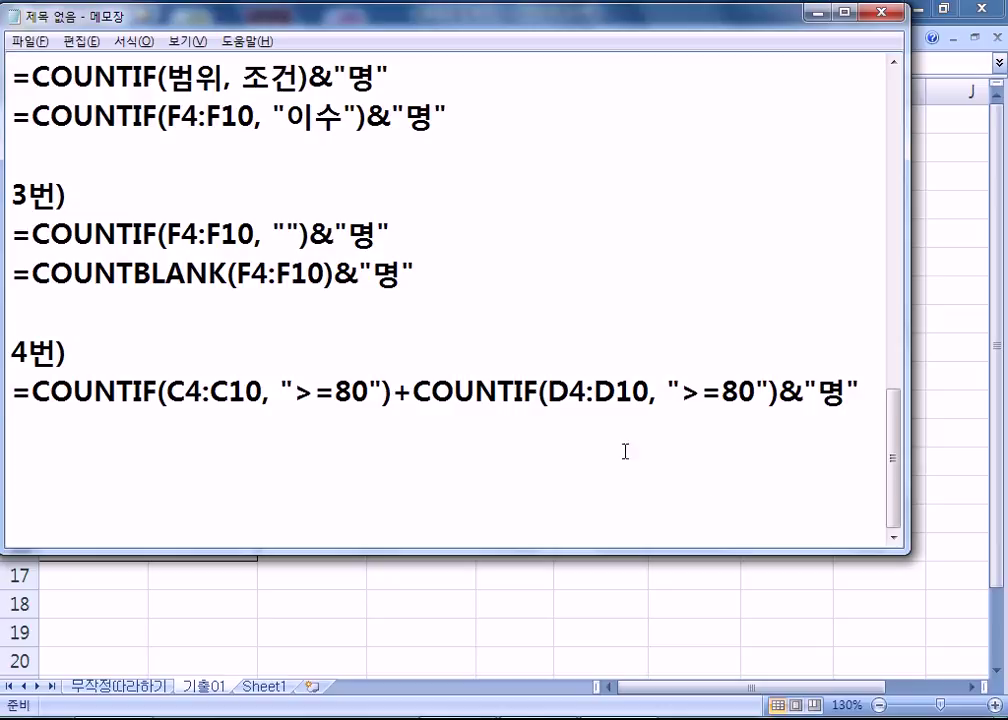
pyautogui.hotkey('alt', 'Tab')
pyautogui.press('Delete')
pyautogui.scroll(-2, 630, 434)
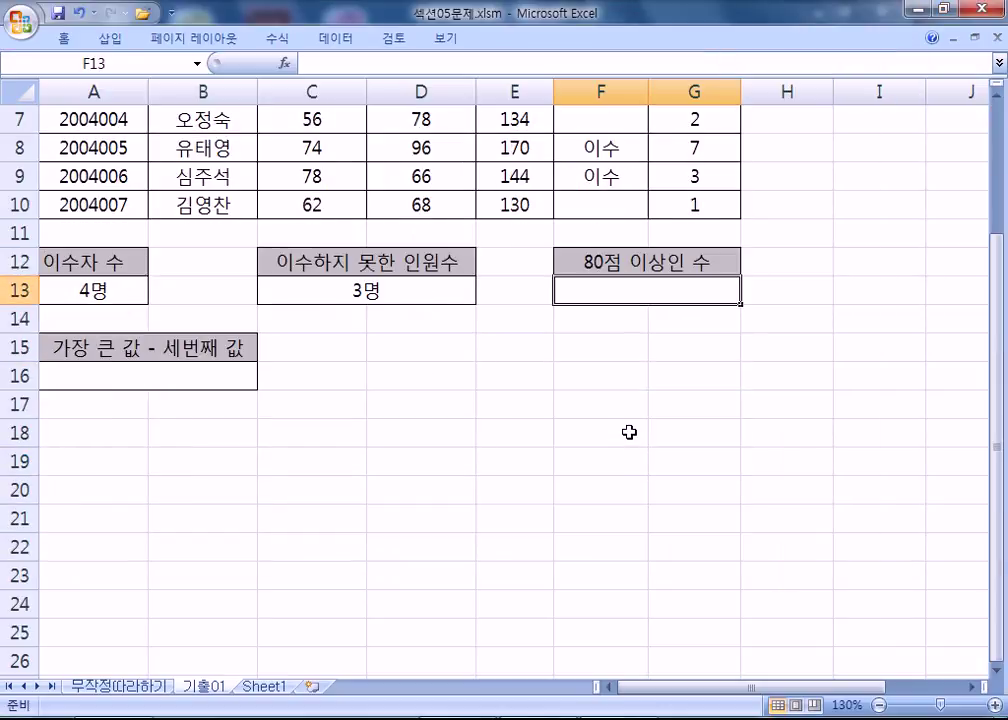
pyautogui.write('=채ㅕㅜ샬')
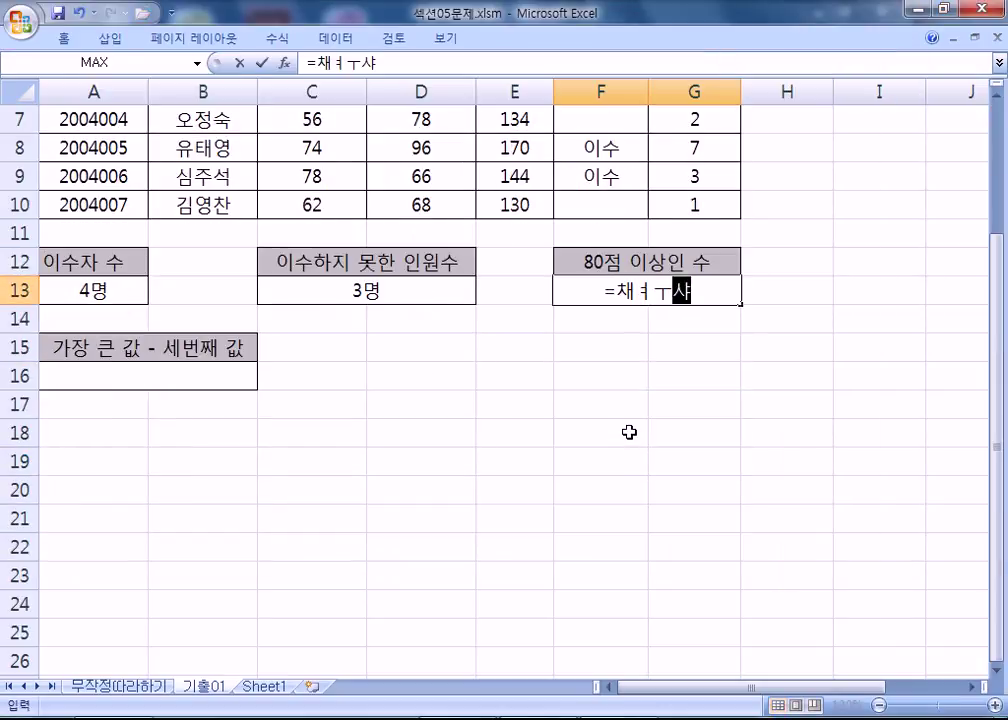
pyautogui.write('(')
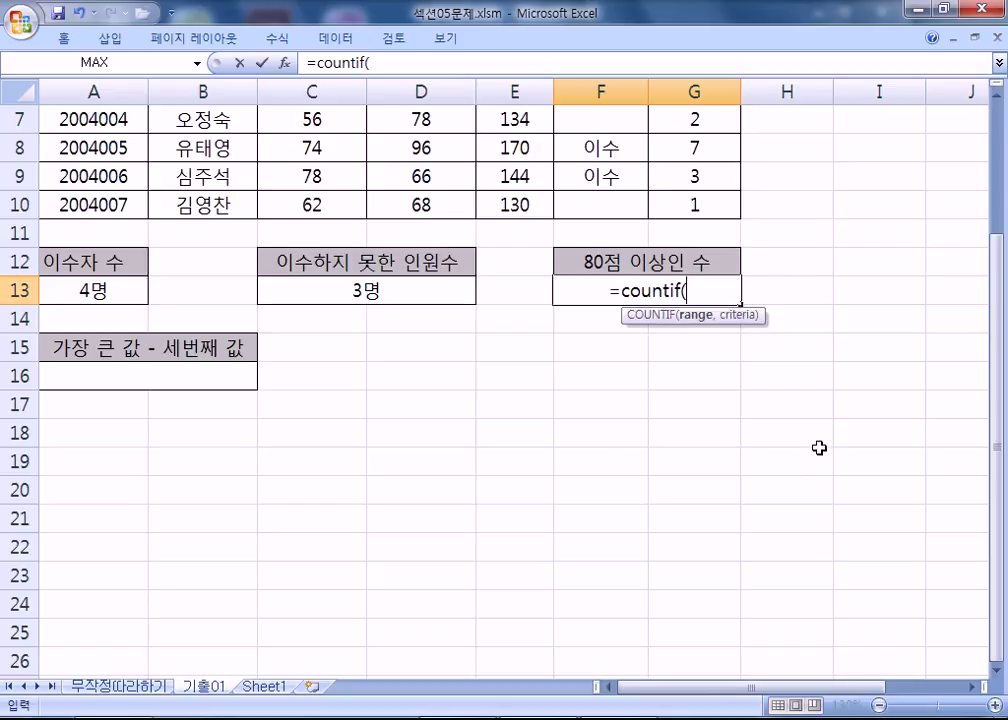
pyautogui.scroll(1, 696, 318)
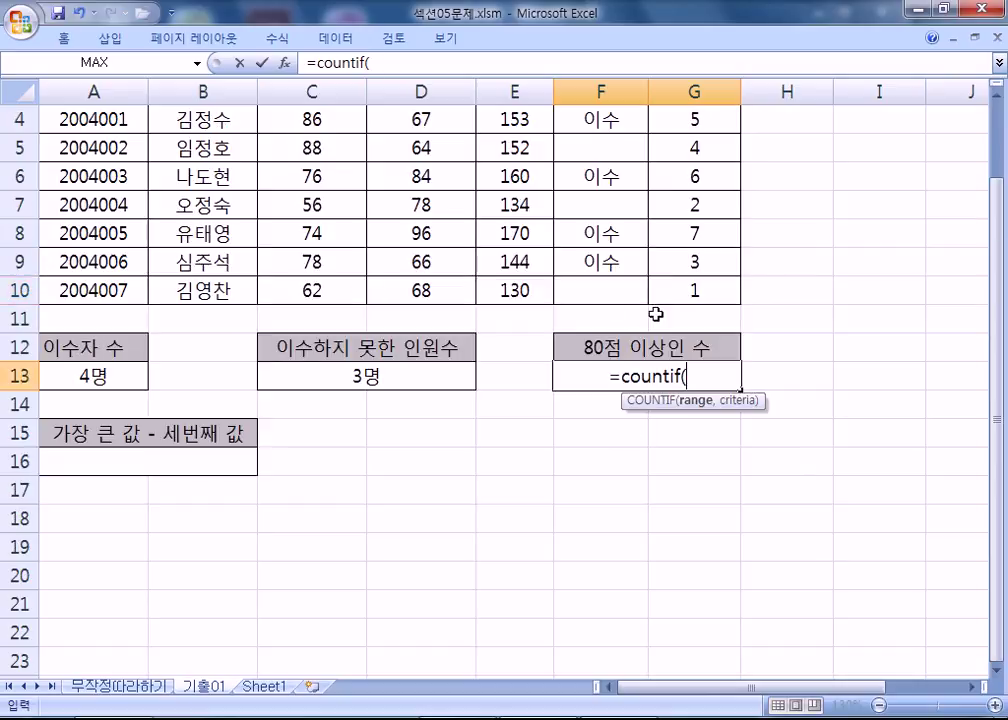
pyautogui.scroll(1, 299, 214)
pyautogui.moveTo(299, 212); pyautogui.dragTo(337, 382)
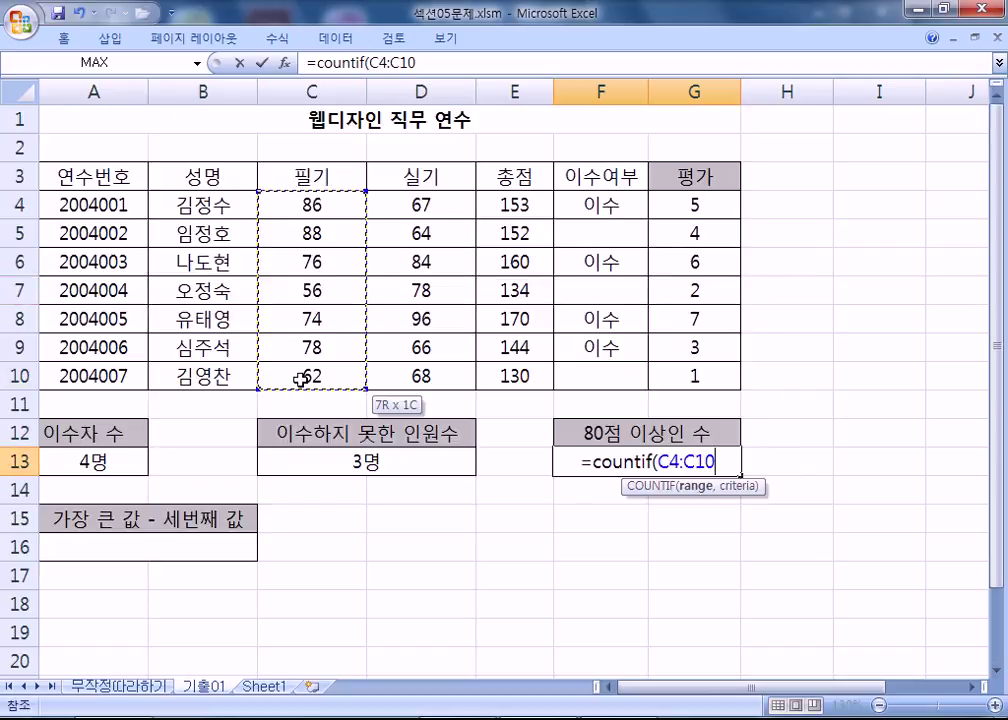
pyautogui.write(',')
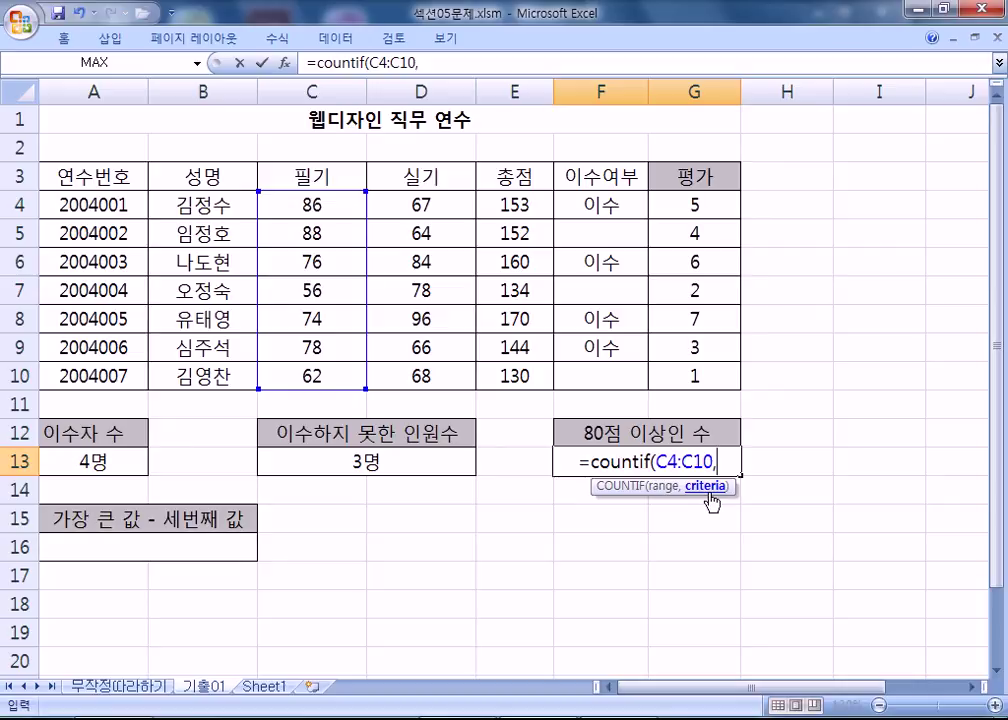
# - Complete the COUNTIF entry in F13 with the criteria ">=80" and a closing parenthesis
pyautogui.write('""_')
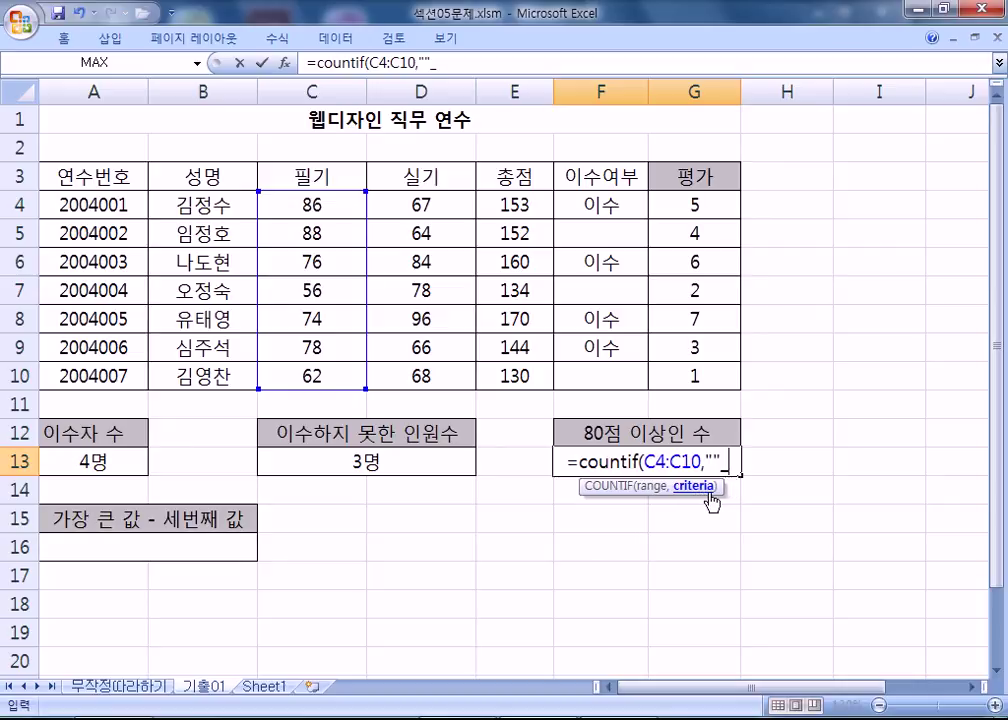
pyautogui.press('BackSpace')
pyautogui.write(')')
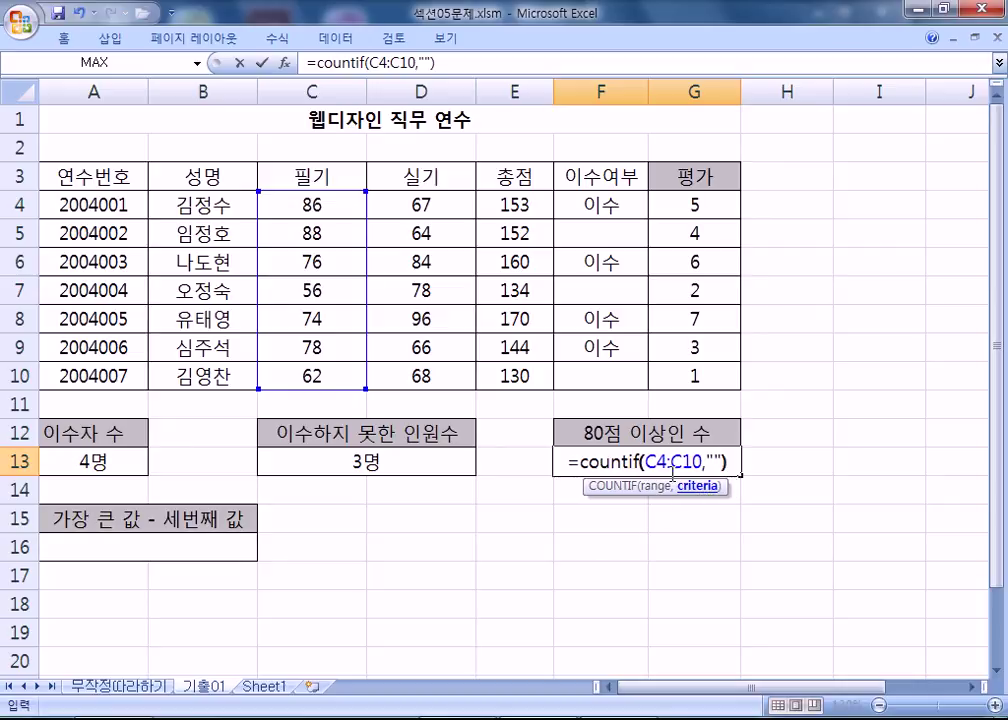
pyautogui.click(715, 462)
pyautogui.write('>=80')
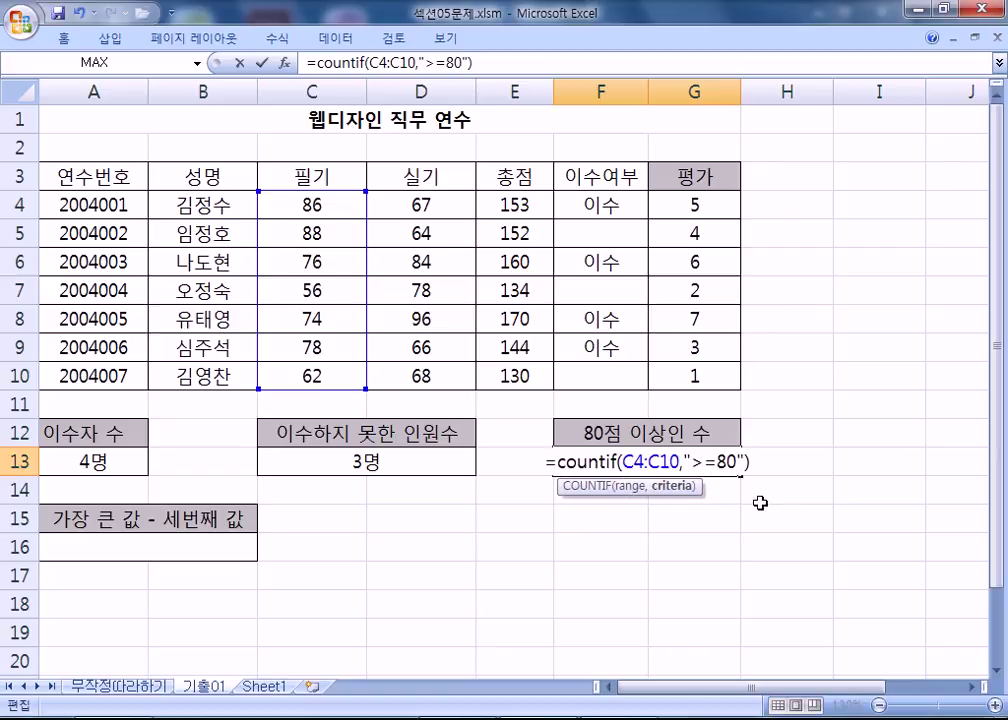
# - Review the ">=80" criterion in the Notepad notes and add a 5번) heading below the 4번) formula
pyautogui.hotkey('alt', 'Tab')
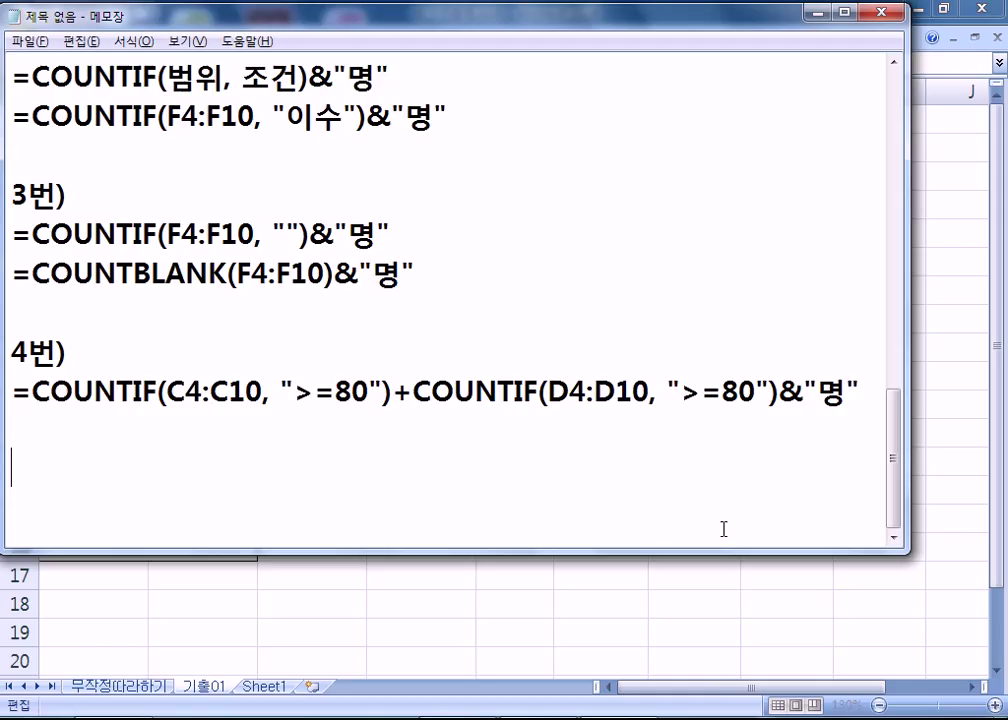
pyautogui.moveTo(682, 391); pyautogui.dragTo(756, 391)
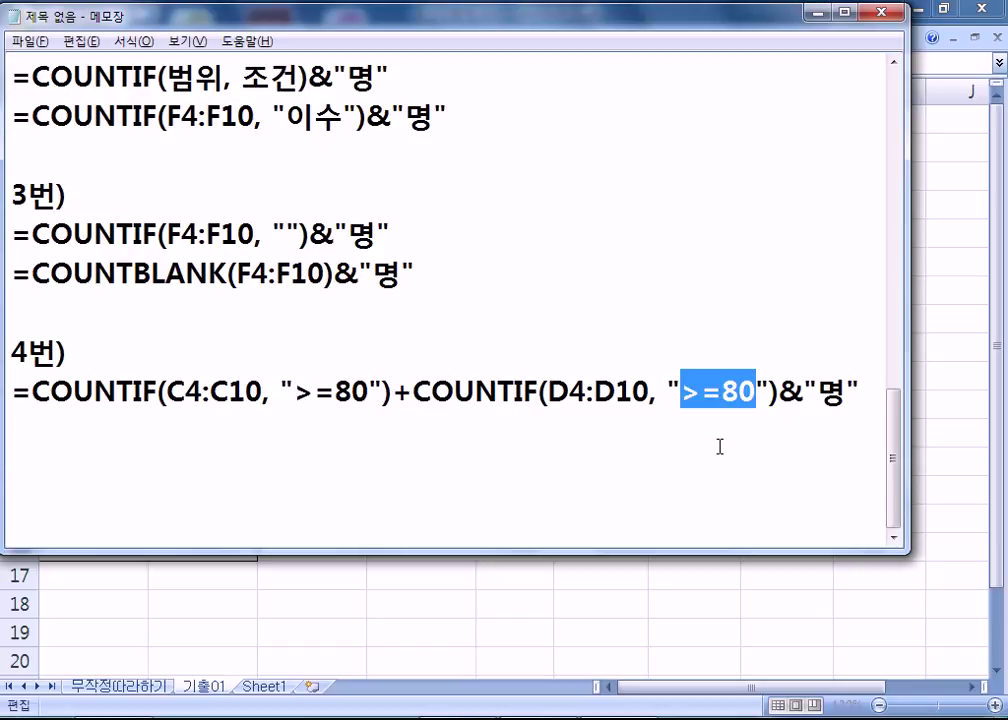
pyautogui.click(720, 429)
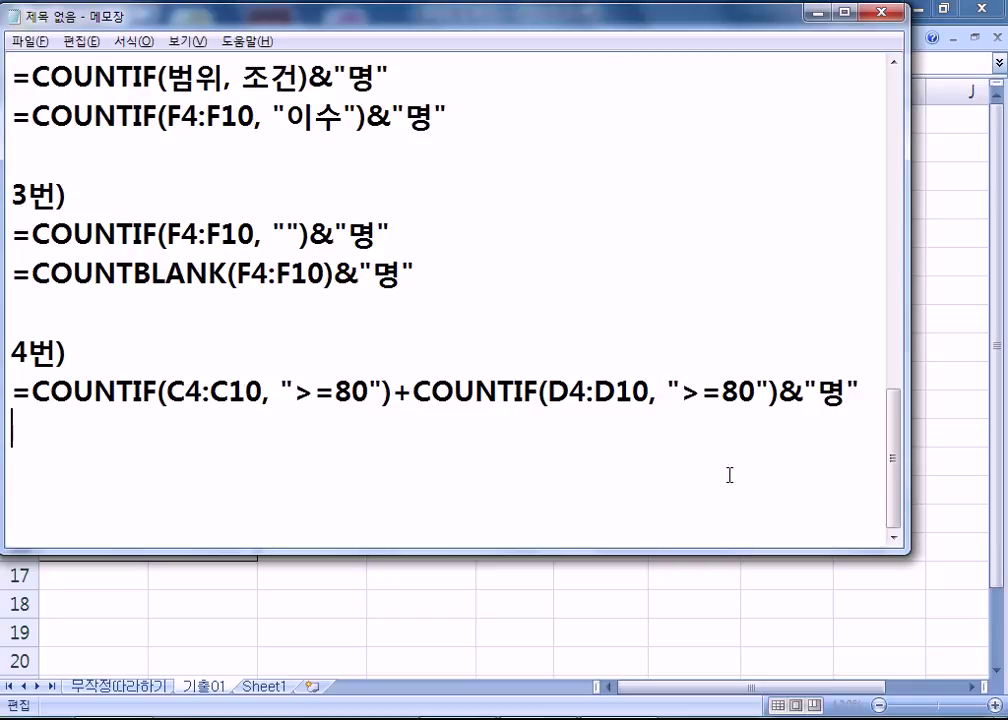
pyautogui.press('Return')
pyautogui.write('5번)')
pyautogui.press('Return')
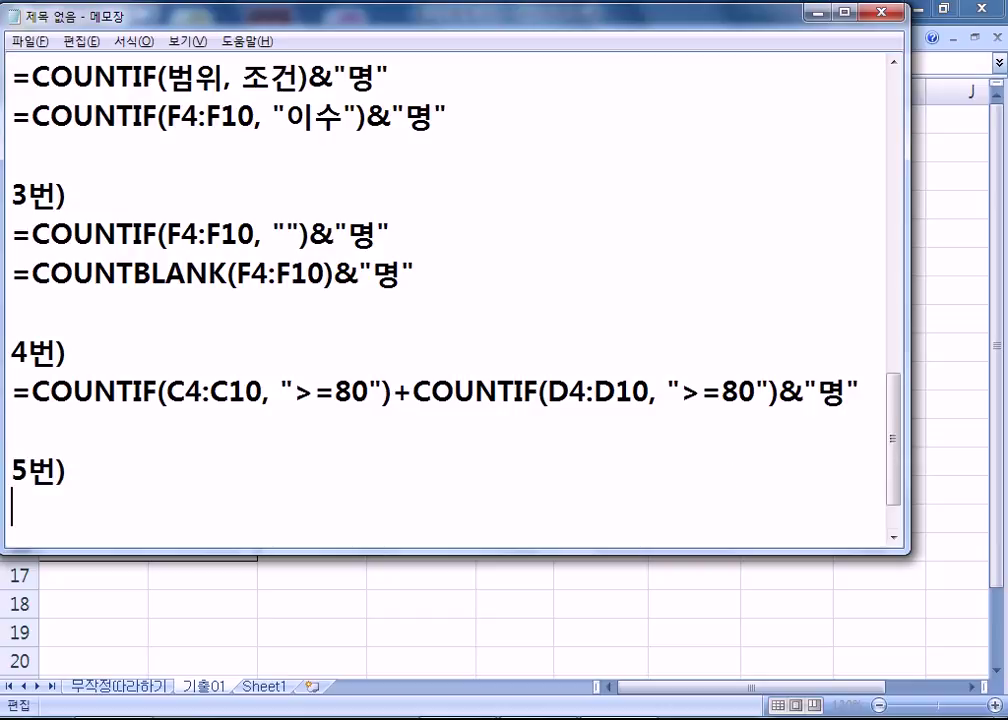
# - Discard the unfinished entry in Excel's cell F13 and restore the cell's previous combined COUNTIF formula
pyautogui.hotkey('alt', 'Tab')
pyautogui.press('Escape')
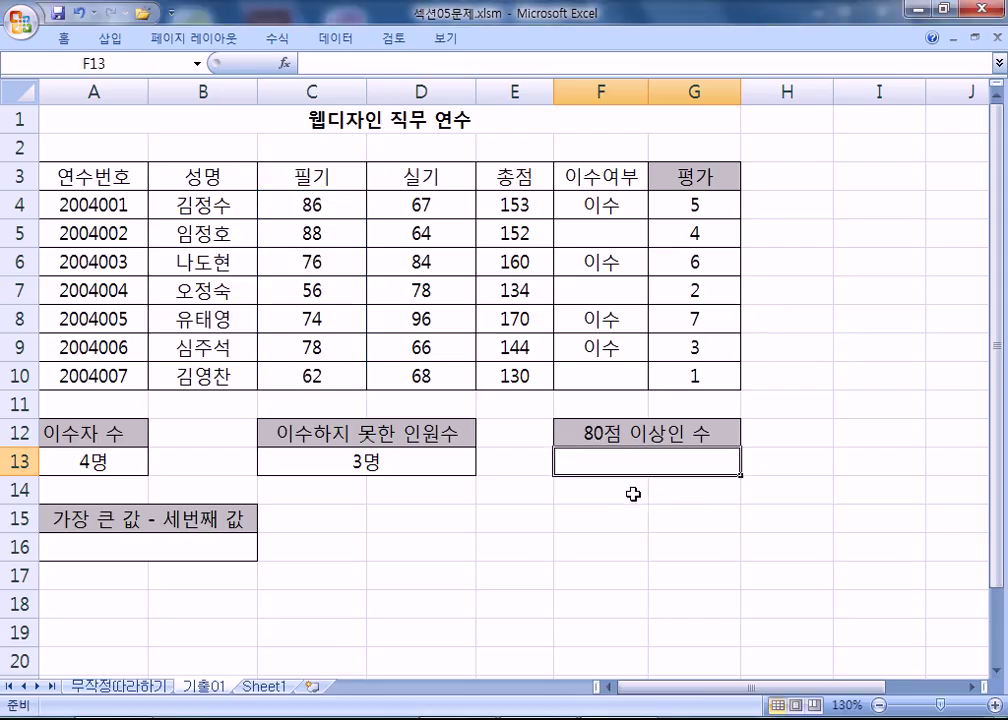
pyautogui.write('=COUNTIF(C4:C10,">=80")+COUNTIF(D4:D10,">=80")&"명"')
# - Enter =MAX(E4:E10) in cell A16 of the 기출01 sheet
pyautogui.click(174, 548)
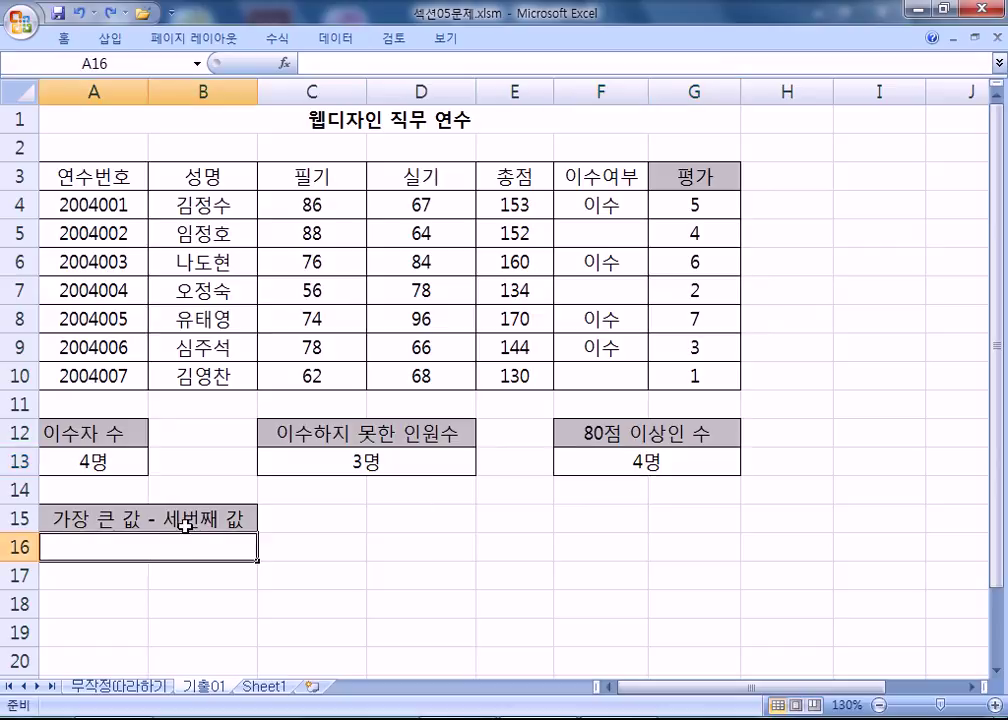
pyautogui.write('=MAX(')
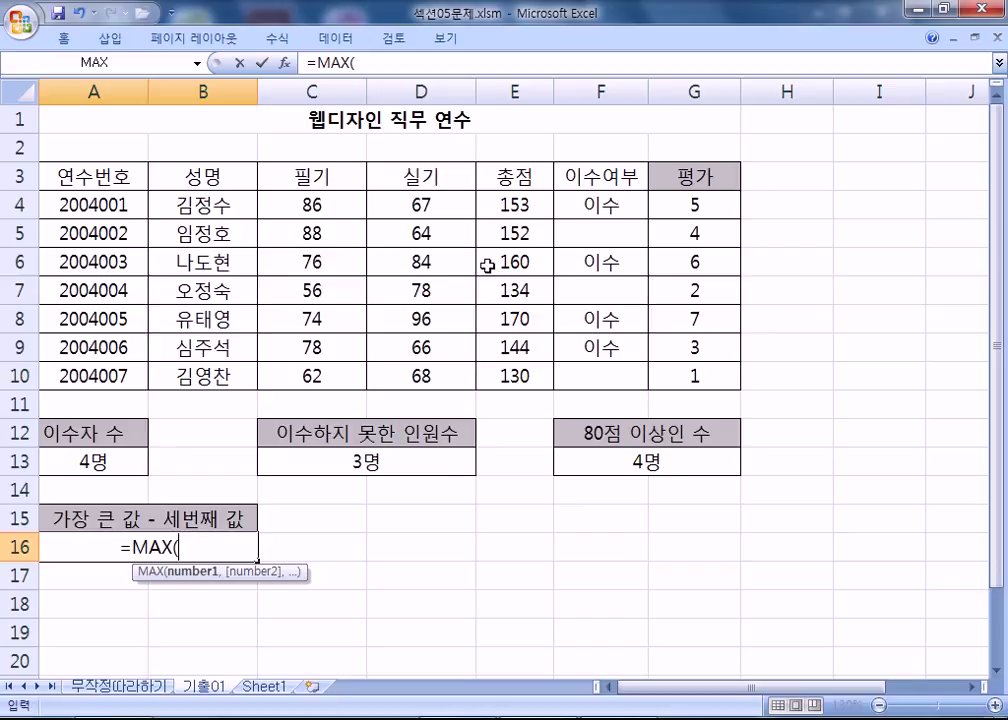
pyautogui.moveTo(513, 203); pyautogui.dragTo(510, 376)
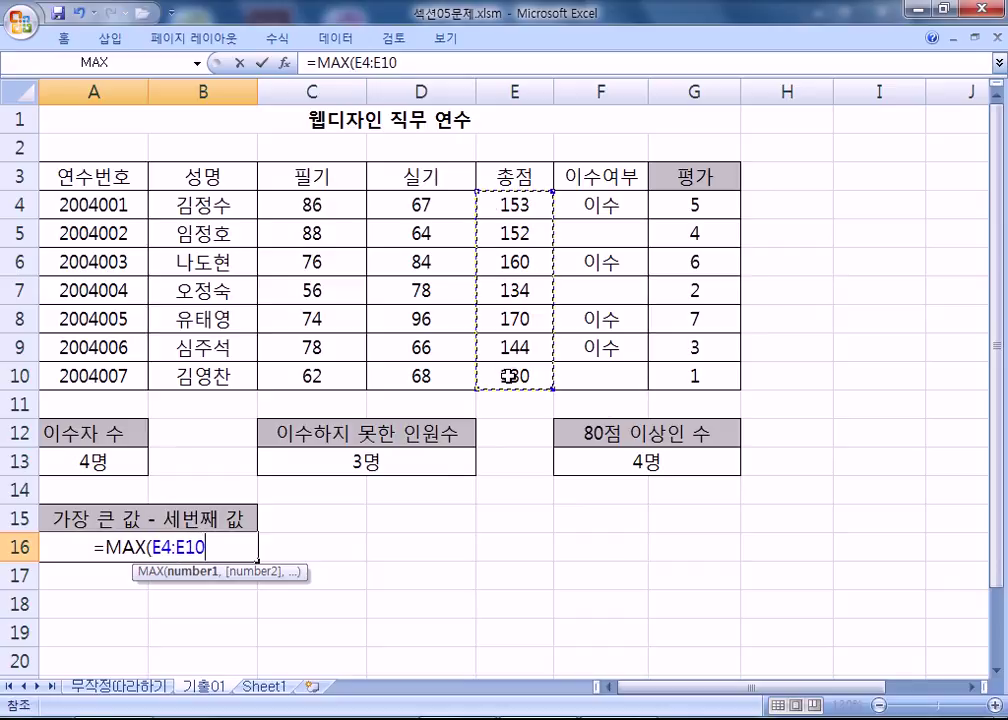
pyautogui.write(')')
pyautogui.press('Return')
# - Copy the formula =MAX(E4:E10) from cell A16 into the Notepad notes under the 5번) heading
pyautogui.click(220, 537)
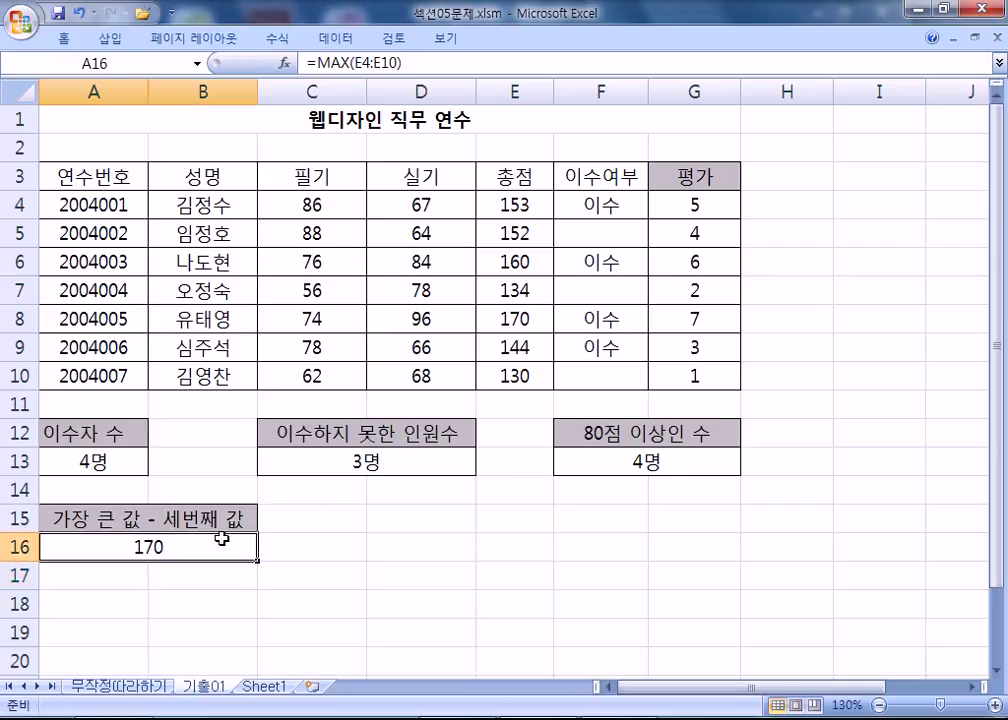
pyautogui.moveTo(434, 63); pyautogui.dragTo(262, 56)
pyautogui.hotkey('ctrl', 'c')
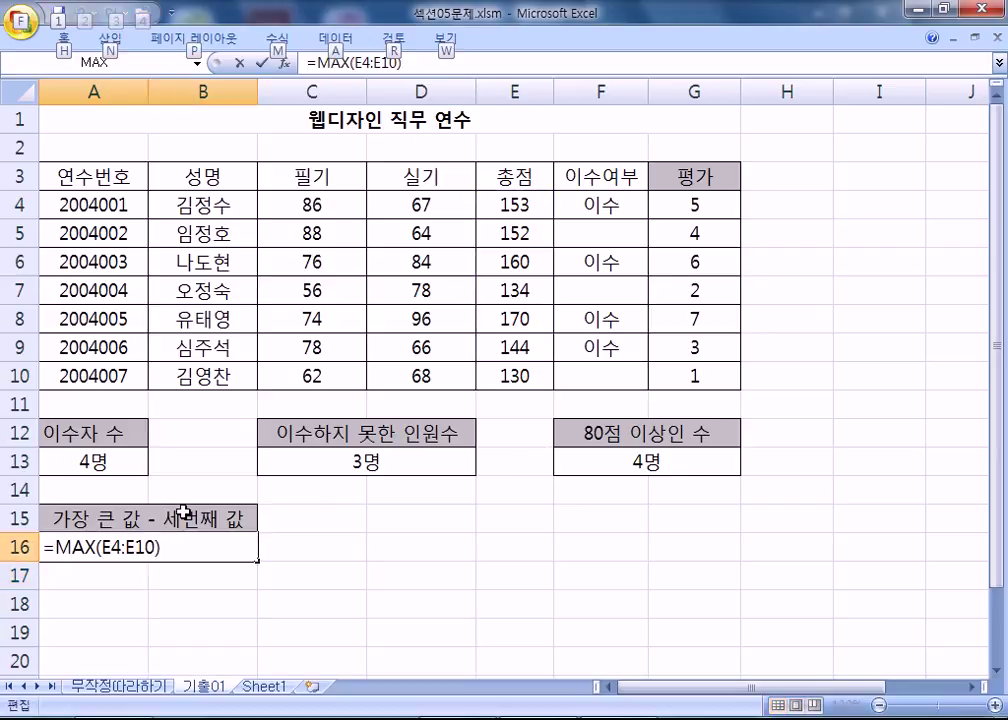
pyautogui.hotkey('alt', 'Tab')
pyautogui.hotkey('ctrl', 'v')
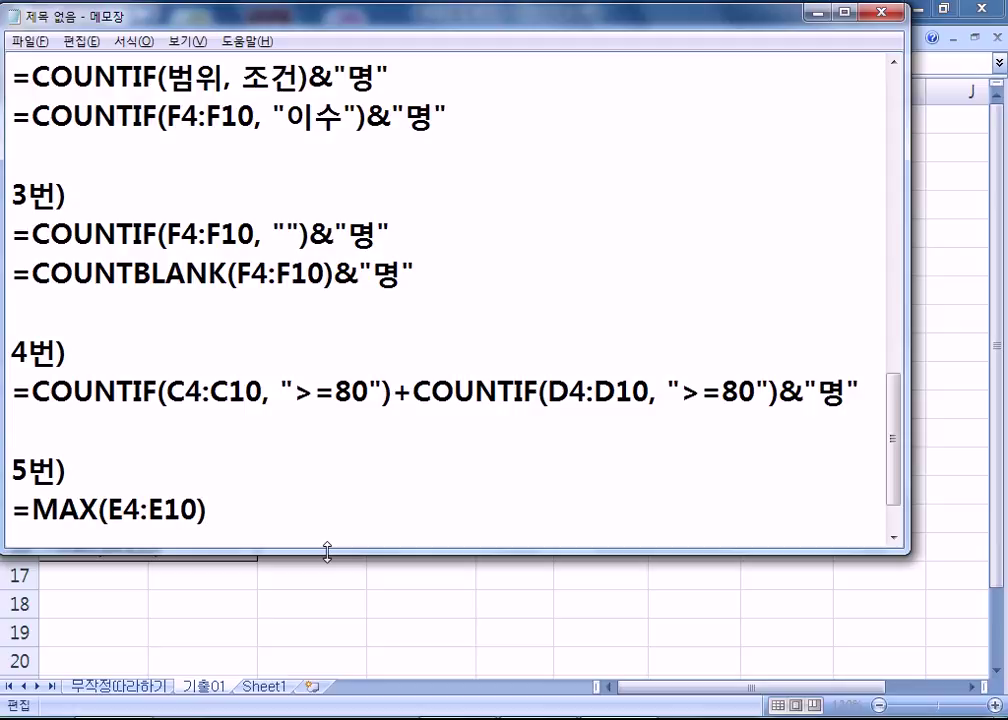
# - Switch to Excel and replace the formula in cell A16 of the 기출01 sheet with =LARGE(E4:E10,3)
pyautogui.hotkey('alt', 'Tab')
pyautogui.press('Escape')
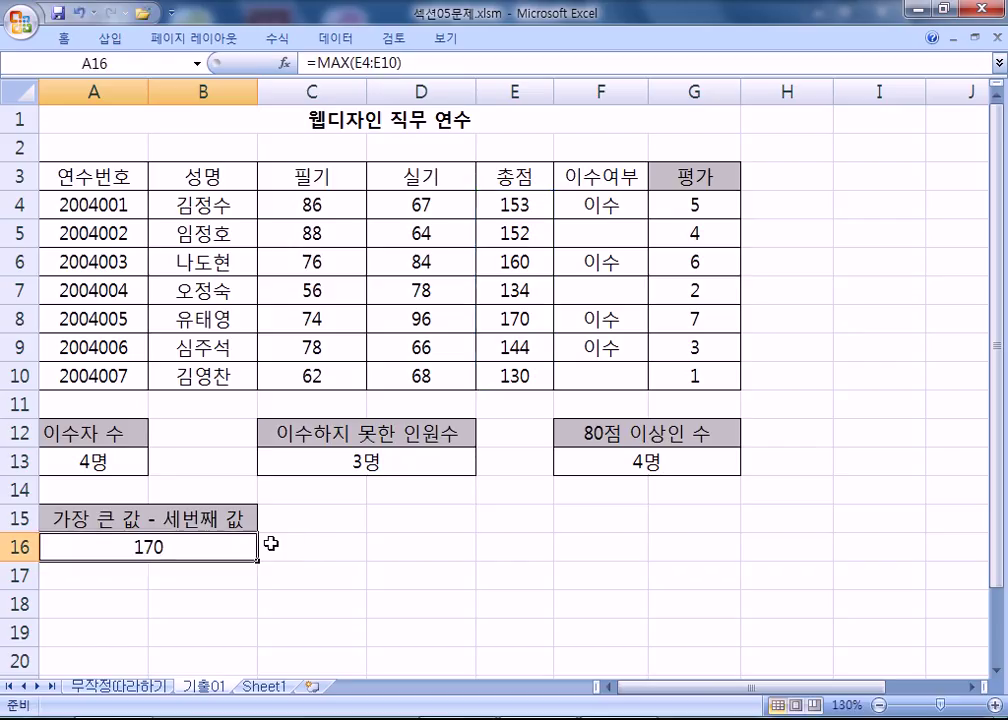
pyautogui.write('=LARG')
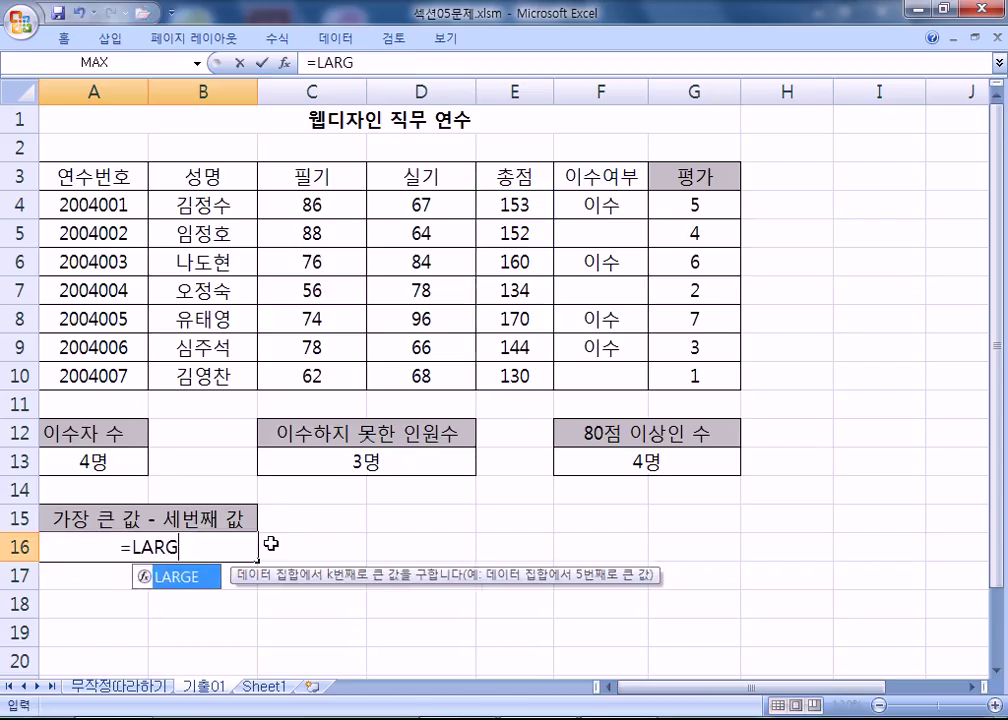
pyautogui.write('E(')
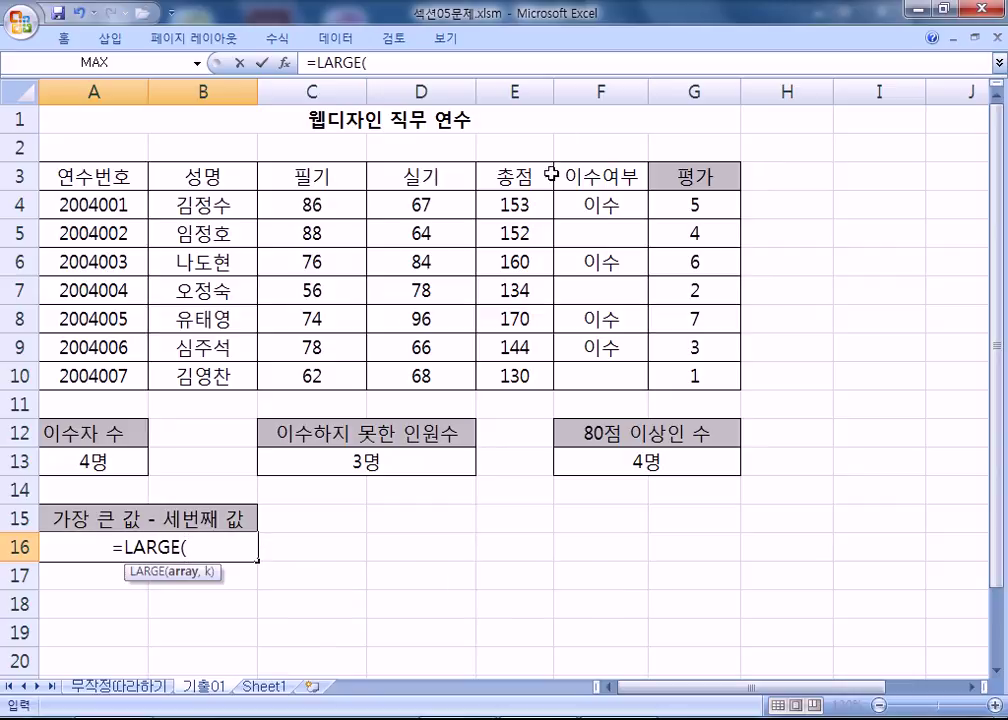
pyautogui.moveTo(513, 200); pyautogui.dragTo(513, 376)
pyautogui.write(',3)')
pyautogui.press('Return')
# - Copy A16's LARGE formula into the Notepad notes after the MAX formula, joining them as =MAX(E4:E10)-LARGE(E4:E10,3)
pyautogui.click(219, 559)
pyautogui.tripleClick(450, 63)
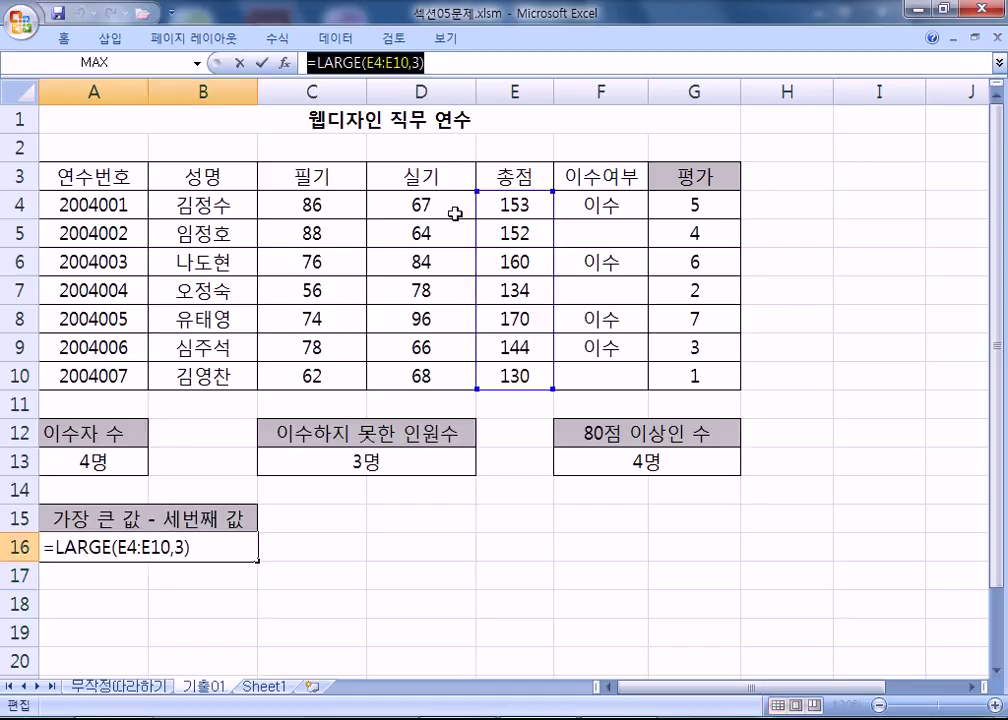
pyautogui.hotkey('ctrl', 'c')
pyautogui.hotkey('alt', 'Tab')
pyautogui.hotkey('ctrl', 'v')
pyautogui.moveTo(207, 510); pyautogui.dragTo(228, 510)
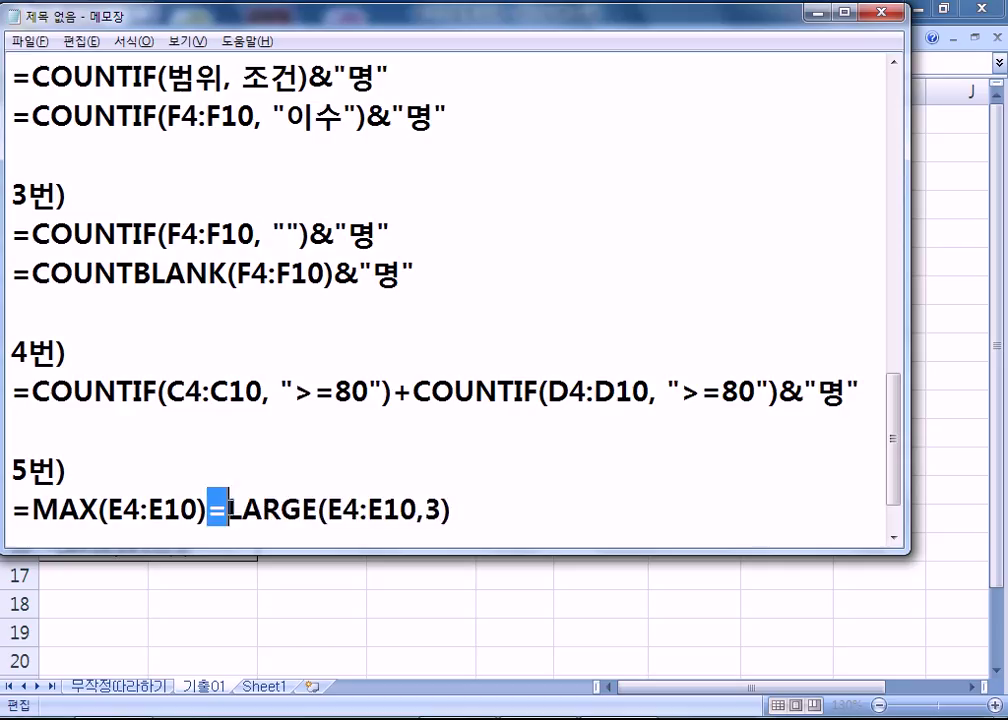
pyautogui.write('-')
# - Review the MAX and LARGE parts of the 5번) formula in the notes and add a new line below it
pyautogui.scroll(-1, 538, 502)
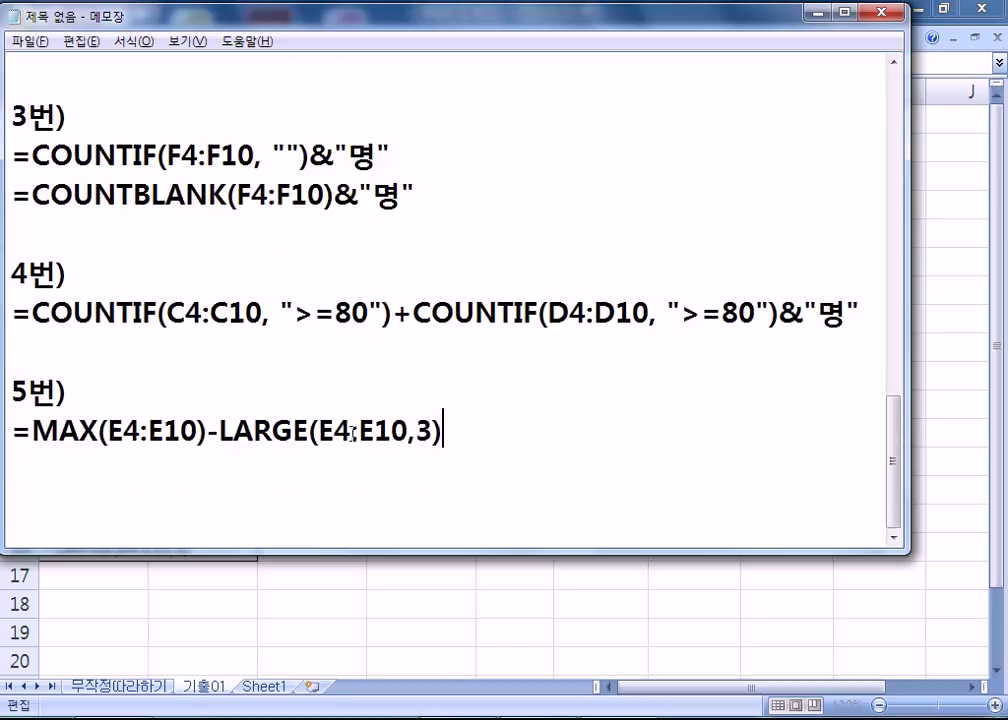
pyautogui.moveTo(208, 432); pyautogui.dragTo(42, 428)
pyautogui.moveTo(218, 431); pyautogui.dragTo(436, 431)
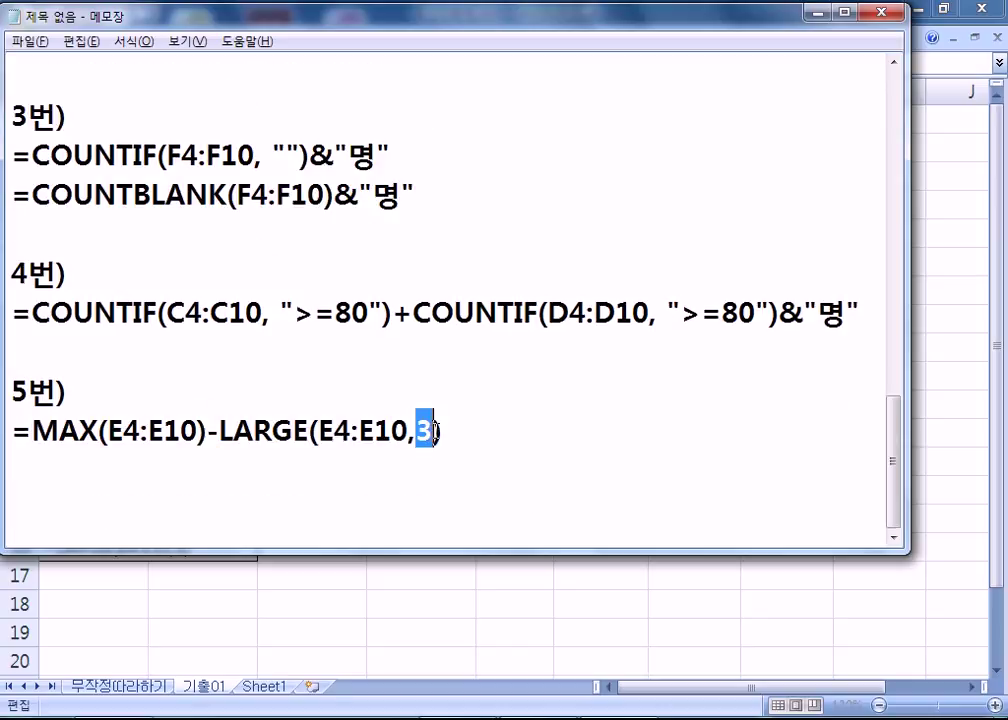
pyautogui.click(459, 439)
pyautogui.press('Return')
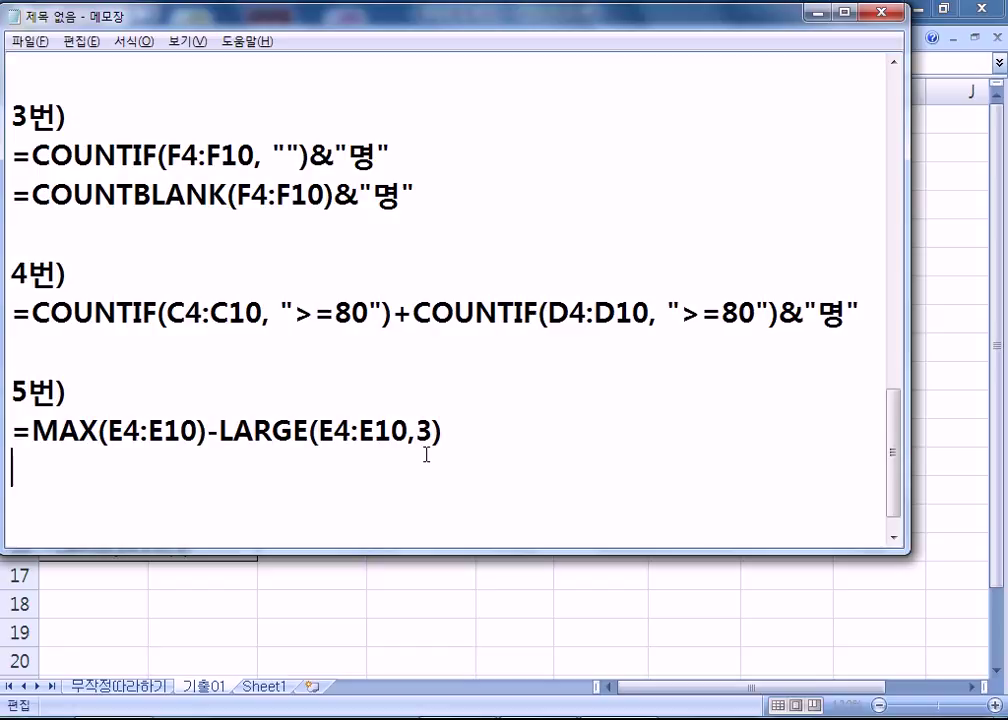
# - Copy the combined 5번) formula from the notes into Excel's cell A16 as =MAX(E4:E10)-LARGE(E4:E10,3)
pyautogui.moveTo(445, 428); pyautogui.dragTo(4, 430)
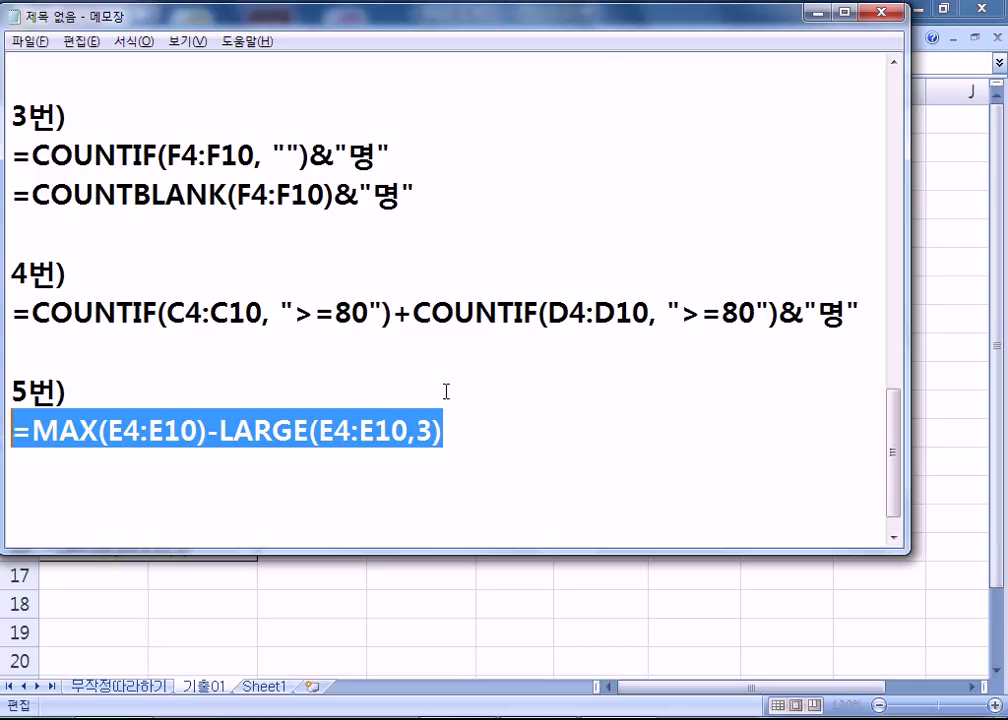
pyautogui.hotkey('alt', 'Tab')
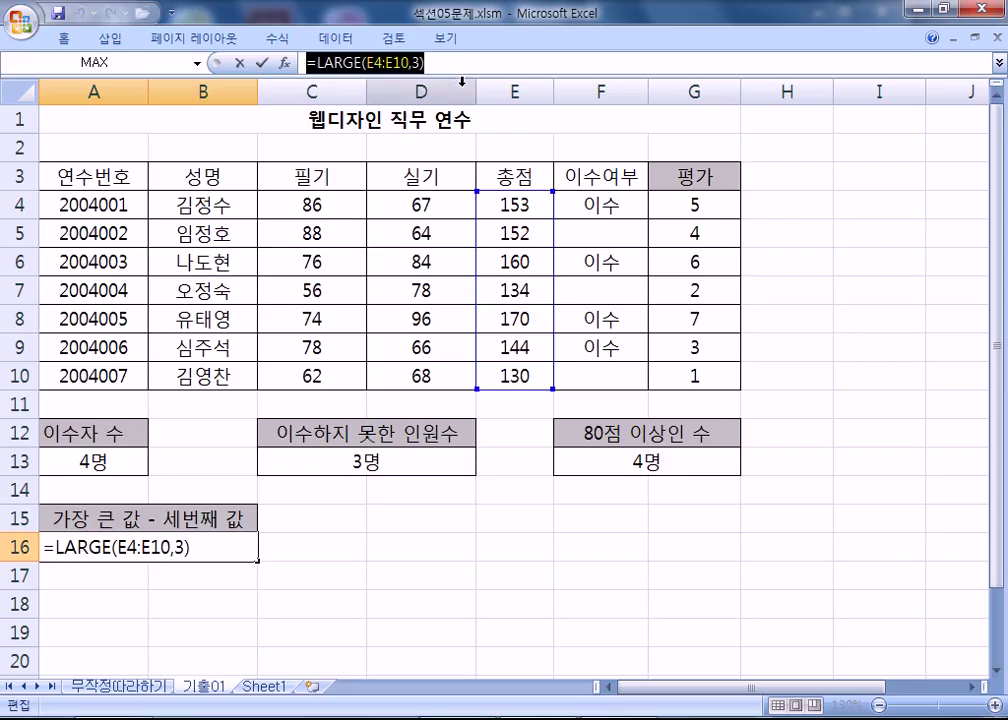
pyautogui.hotkey('ctrl', 'v')
pyautogui.press('Return')
pyautogui.click(200, 548)
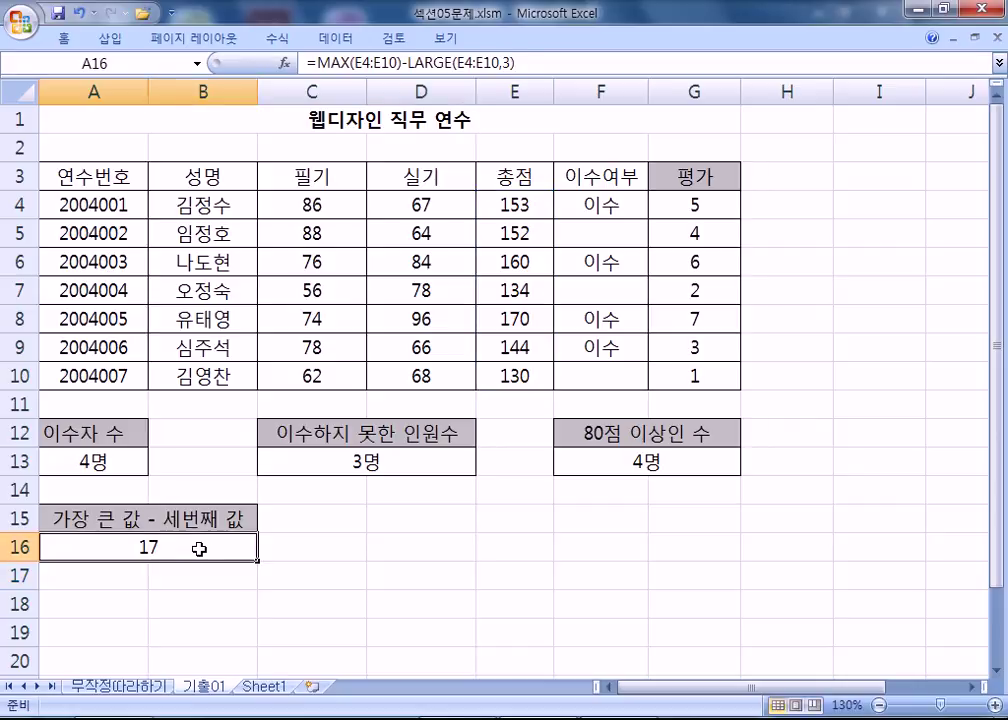
# - Return to Notepad, compare the 4번) and 5번) formulas, and add blank lines below the 5번) formula
pyautogui.hotkey('alt', 'Tab')
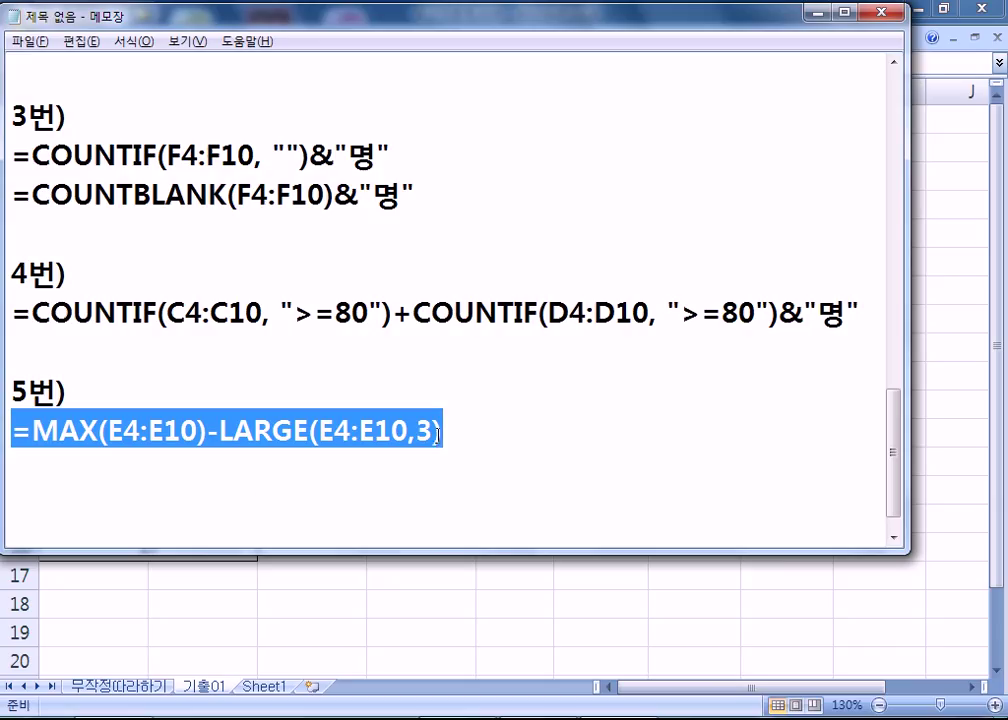
pyautogui.moveTo(20, 313); pyautogui.dragTo(848, 313)
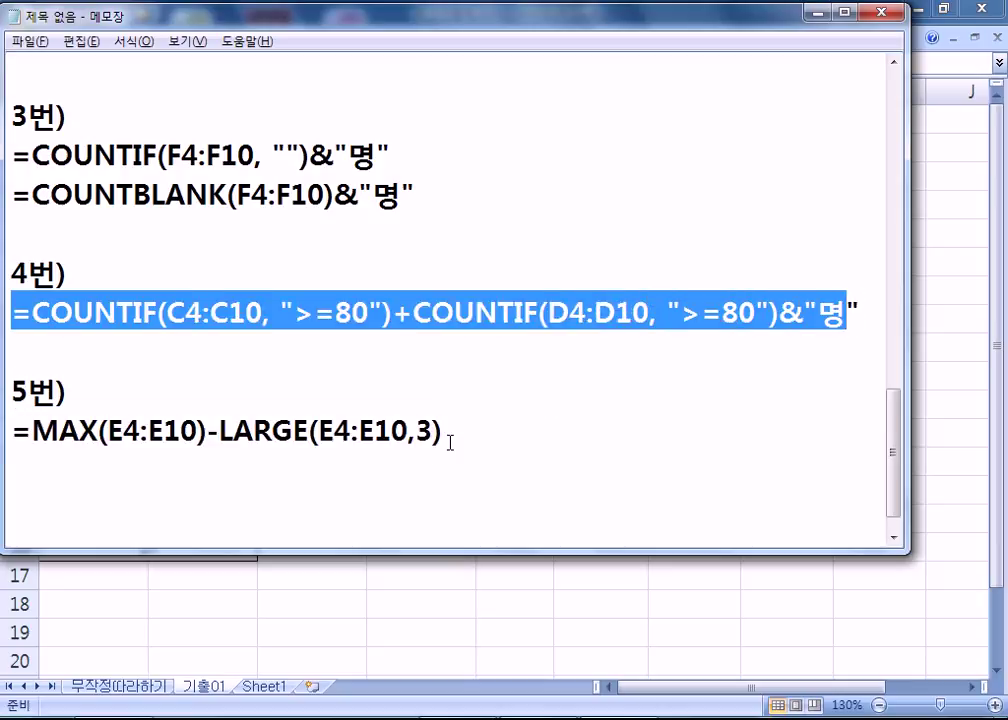
pyautogui.click(493, 434)
pyautogui.moveTo(73, 313); pyautogui.dragTo(569, 313)
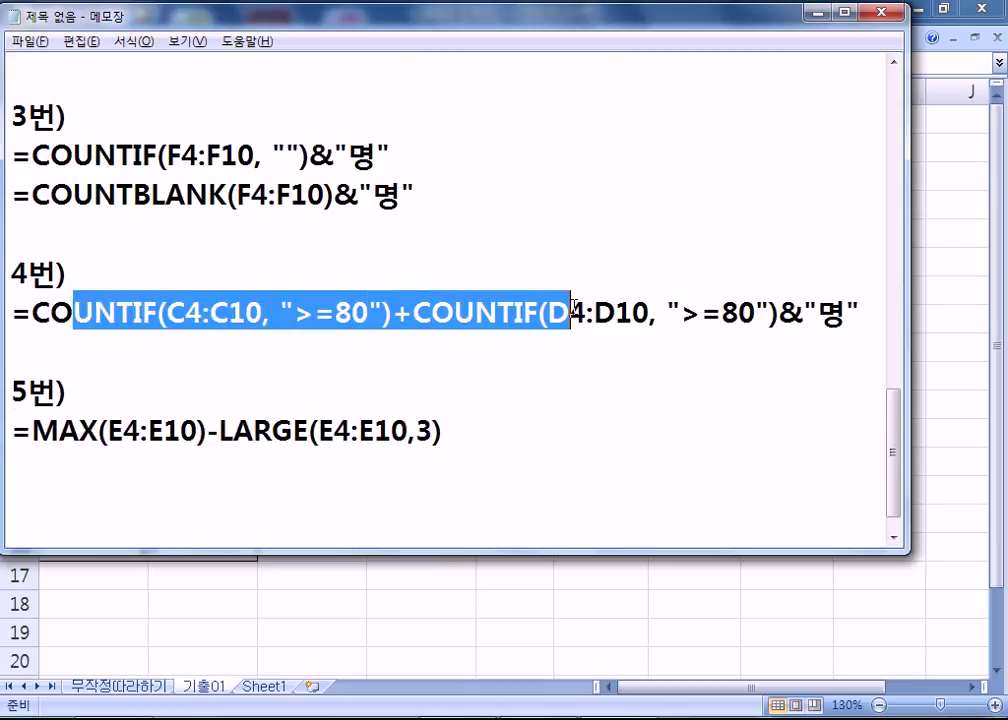
pyautogui.moveTo(32, 432); pyautogui.dragTo(117, 432)
pyautogui.moveTo(277, 432); pyautogui.dragTo(314, 433)
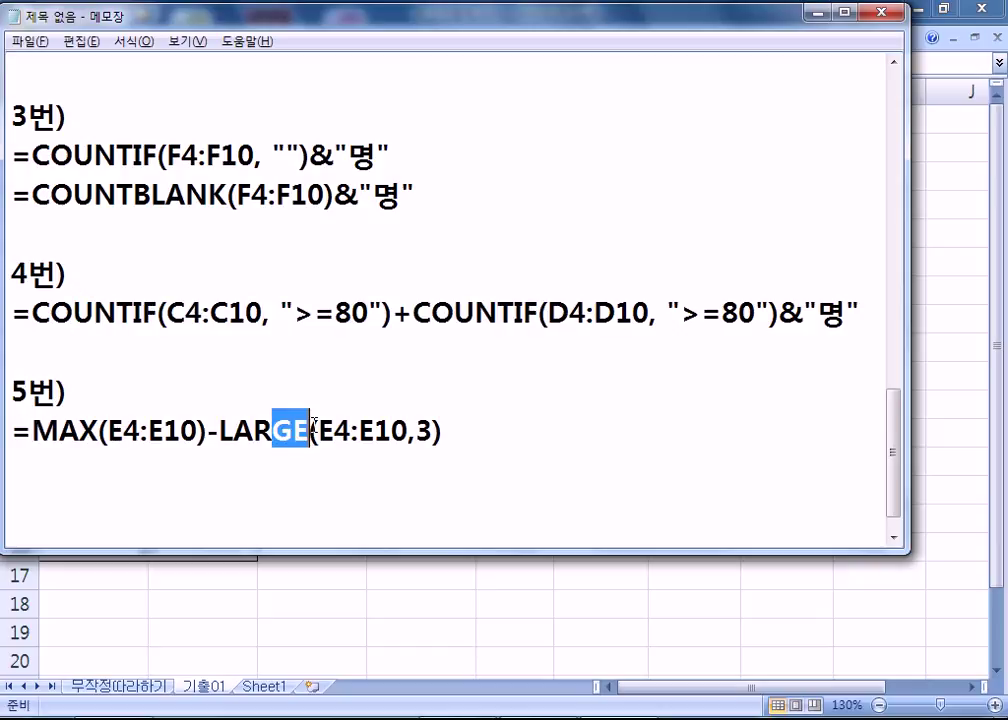
pyautogui.click(474, 442)
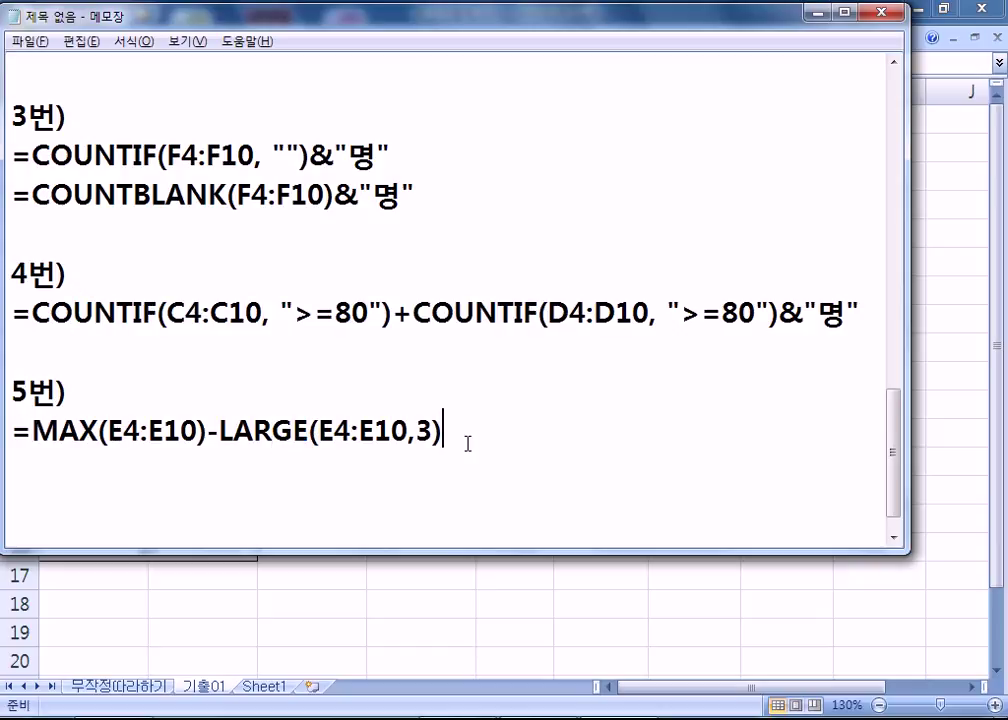
pyautogui.press('Return')
pyautogui.press('Return')
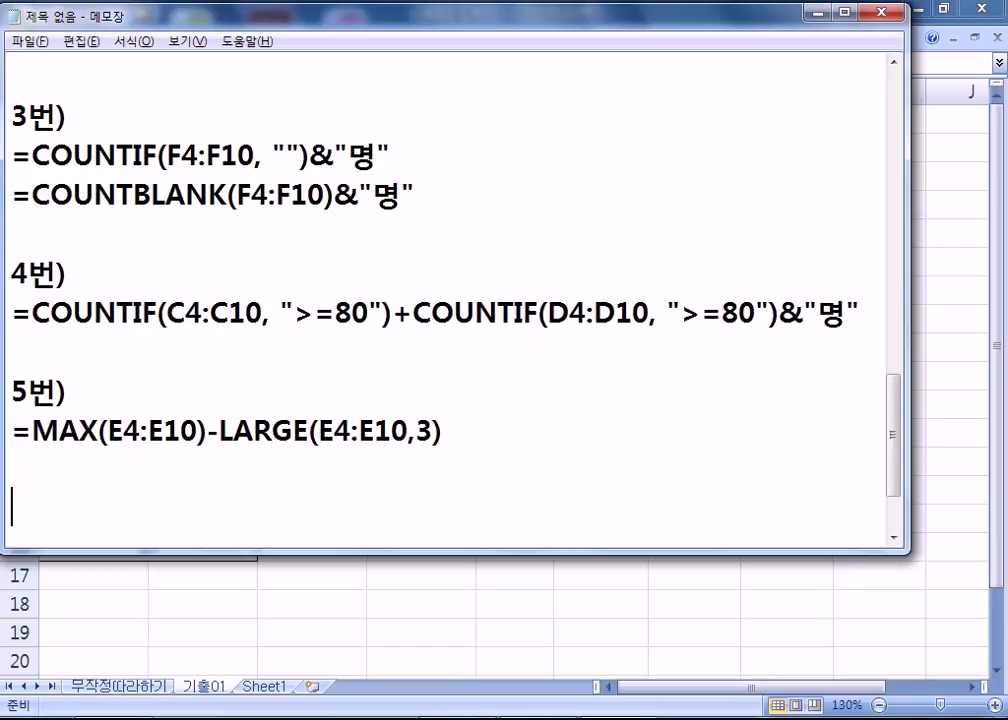